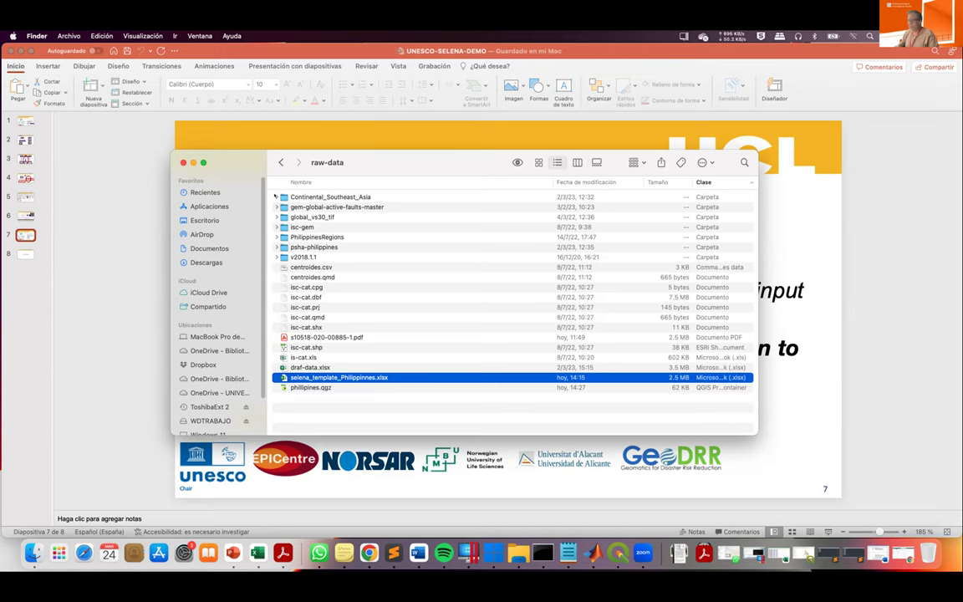
# Expand the PhilippinesRegions folder in raw-data and select the Regions.shp shapefile.
pyautogui.click(315, 238)
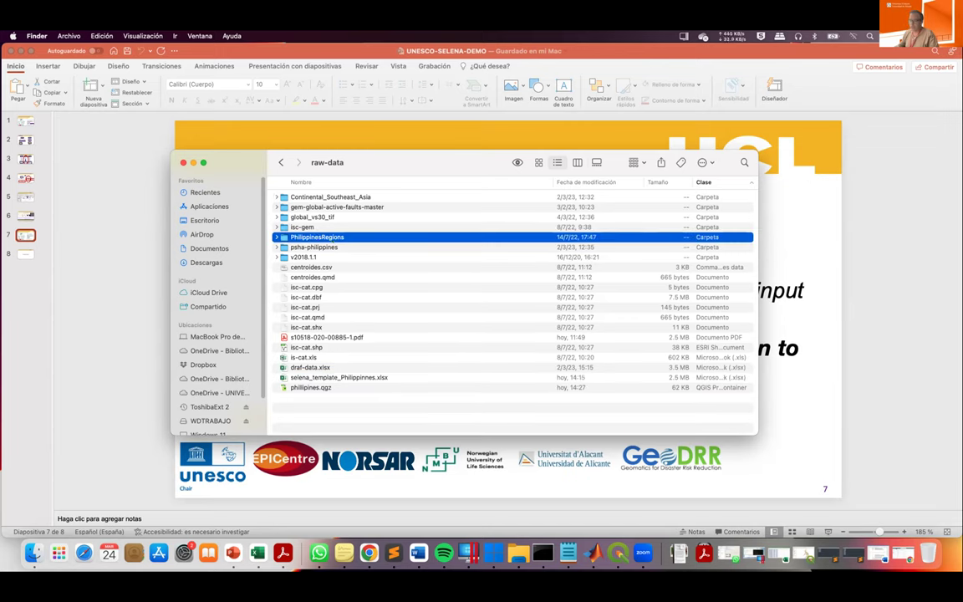
pyautogui.press('Right')
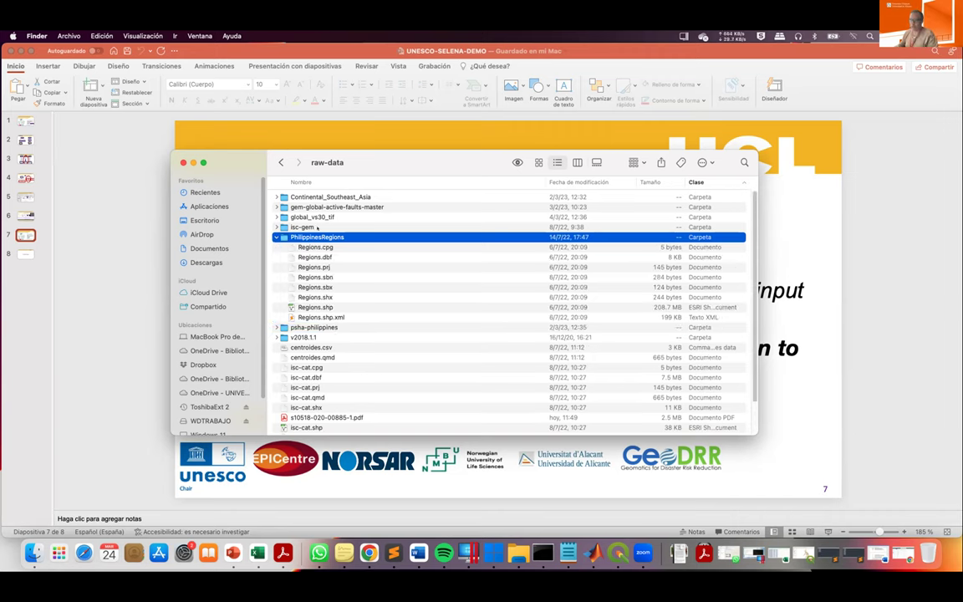
pyautogui.click(316, 307)
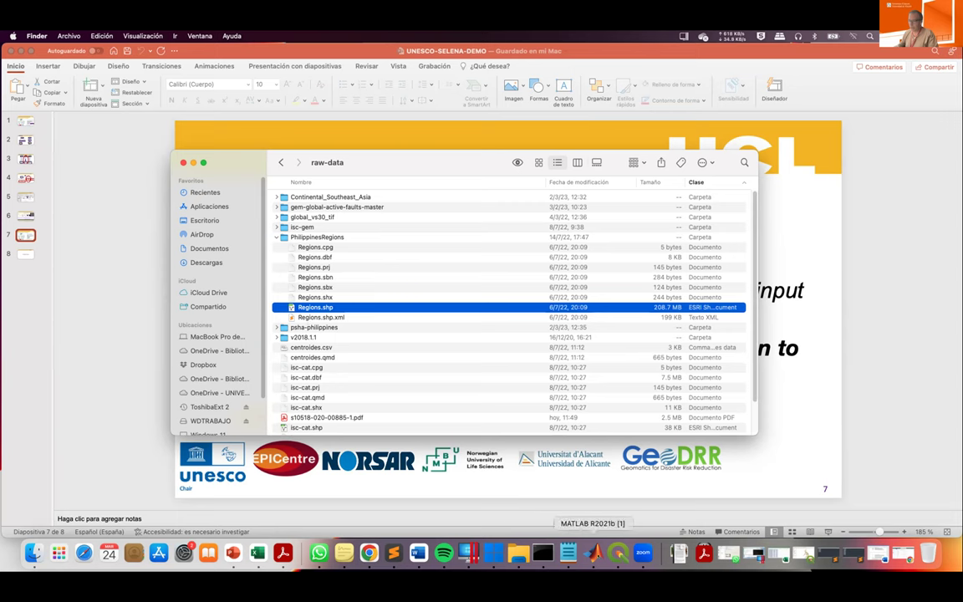
# Switch to QGIS, hide the shakemap(PGA) layer and collapse its legend classes.
pyautogui.click(617, 552)
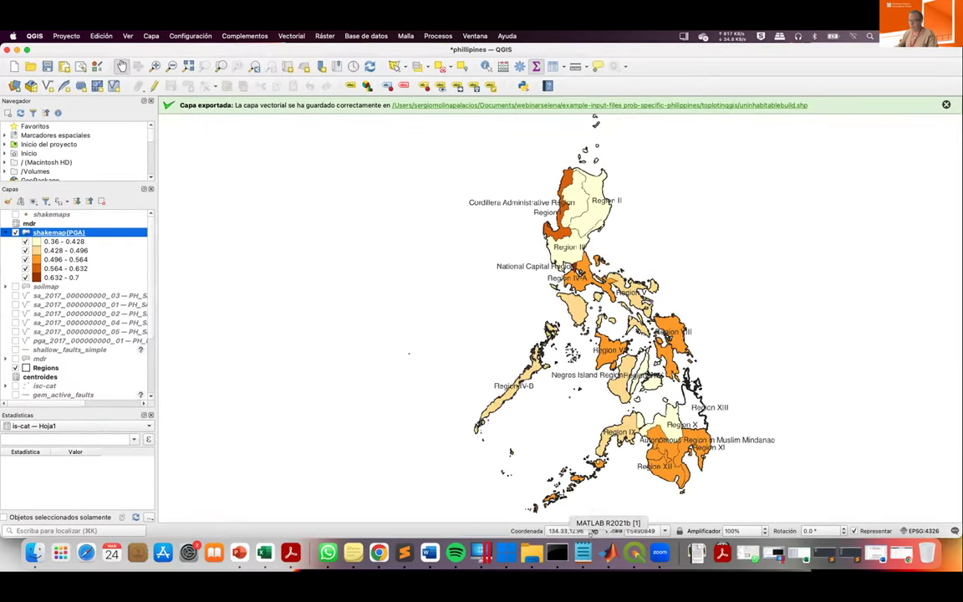
pyautogui.press('space')
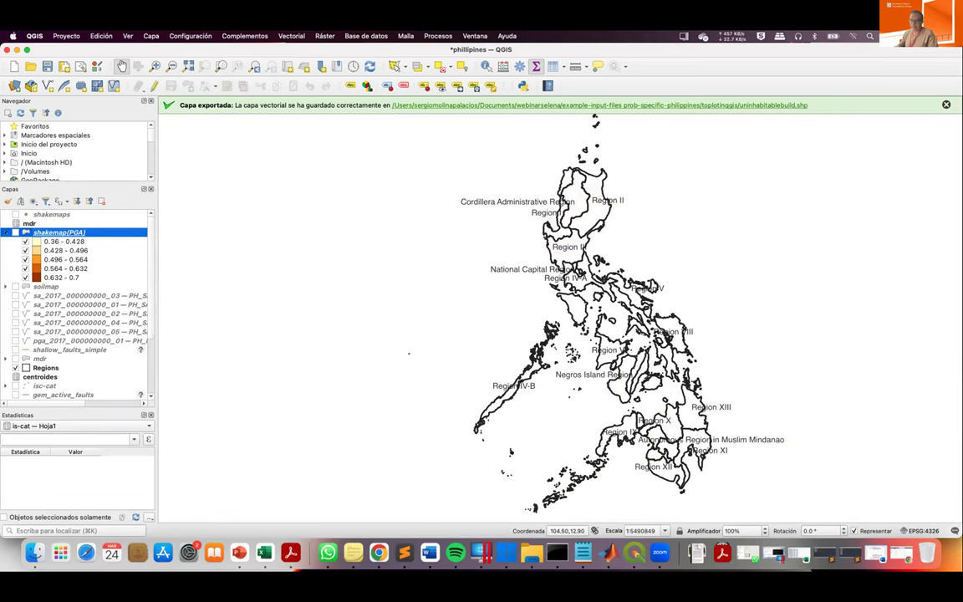
pyautogui.press('Left')
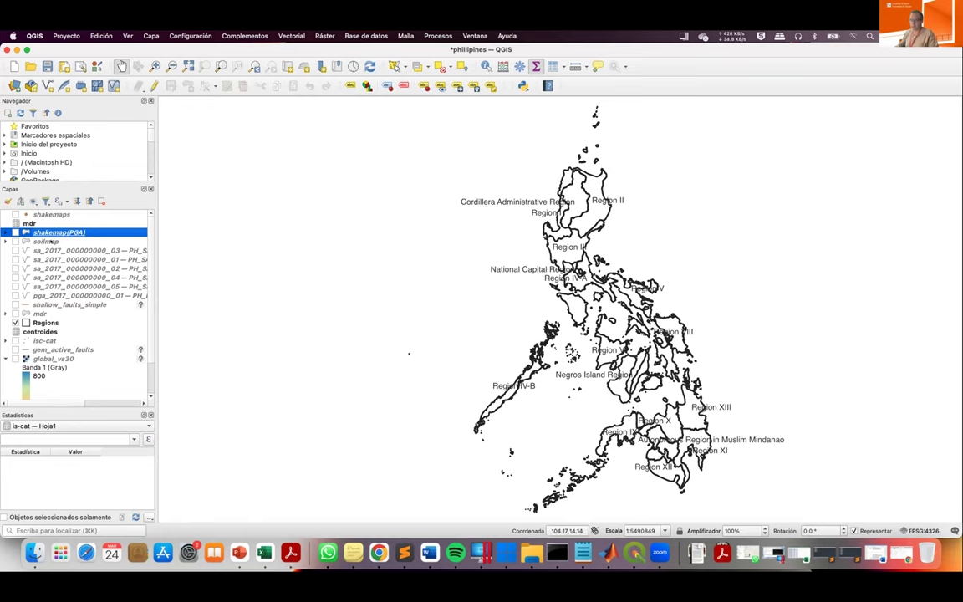
# Open the attribute table of the Regions layer, examine the ADM1_PCODE codes of the regions, and close the table.
pyautogui.rightClick(46, 322)
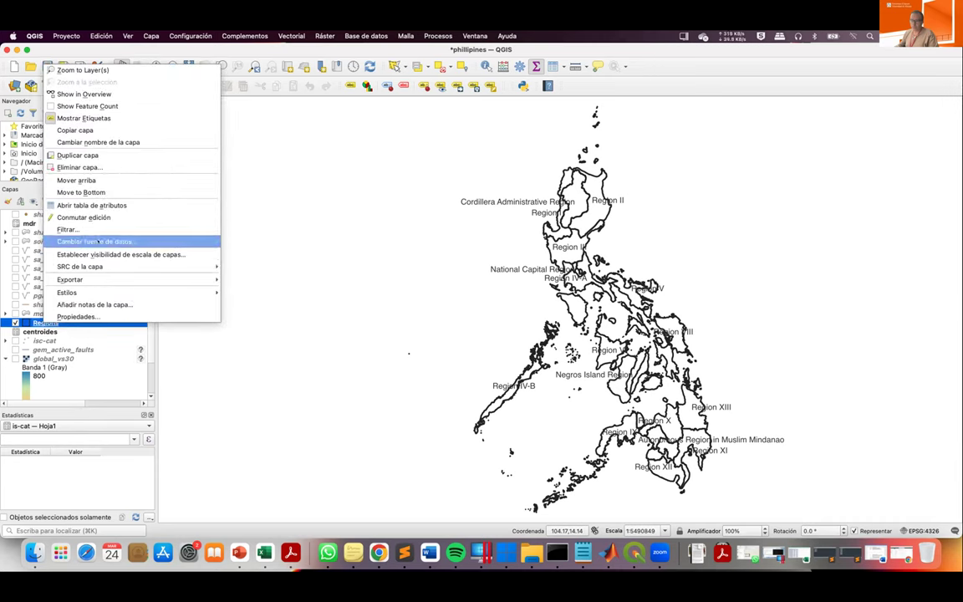
pyautogui.click(99, 205)
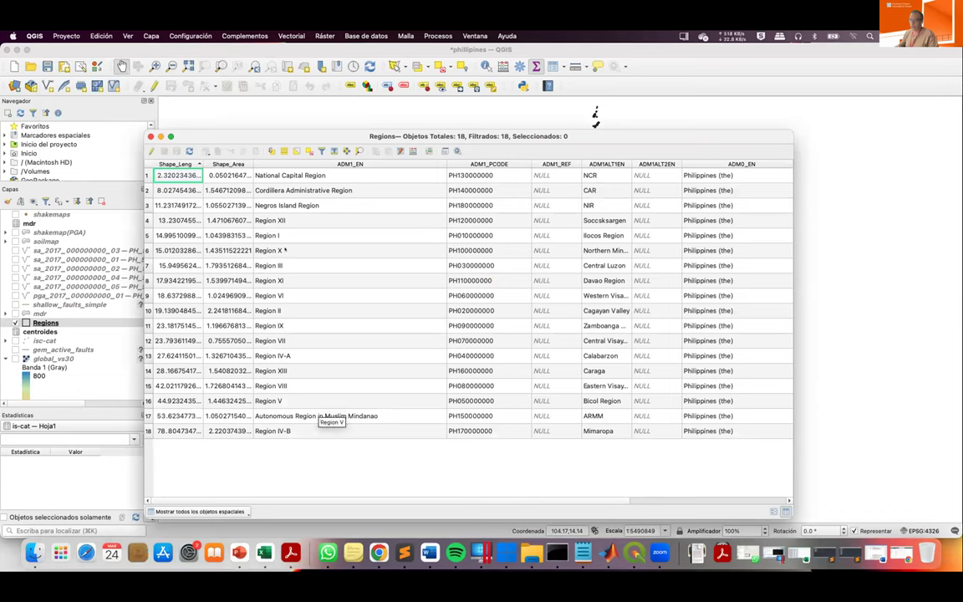
pyautogui.click(458, 175)
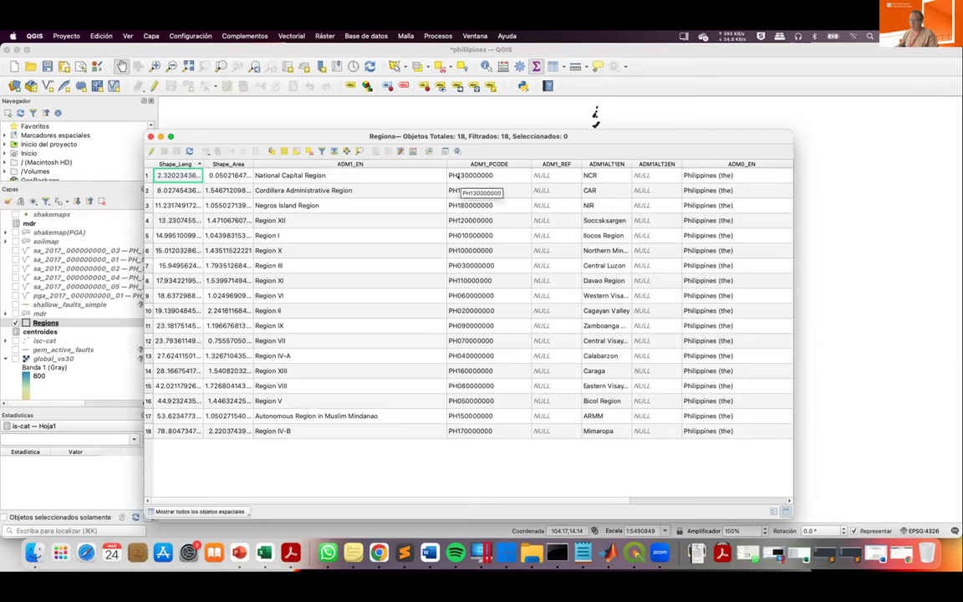
pyautogui.click(458, 189)
pyautogui.click(460, 205)
pyautogui.click(460, 262)
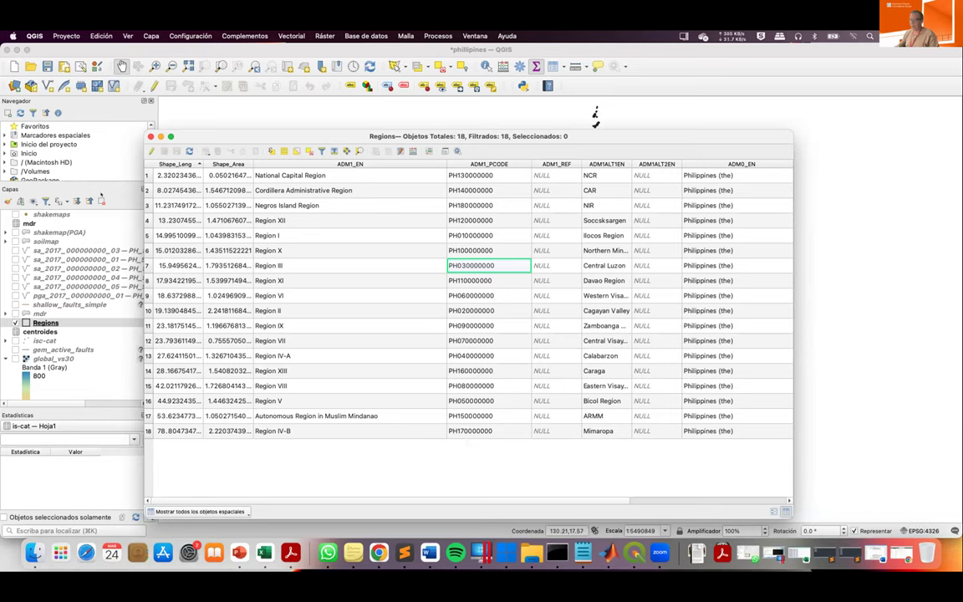
pyautogui.click(149, 135)
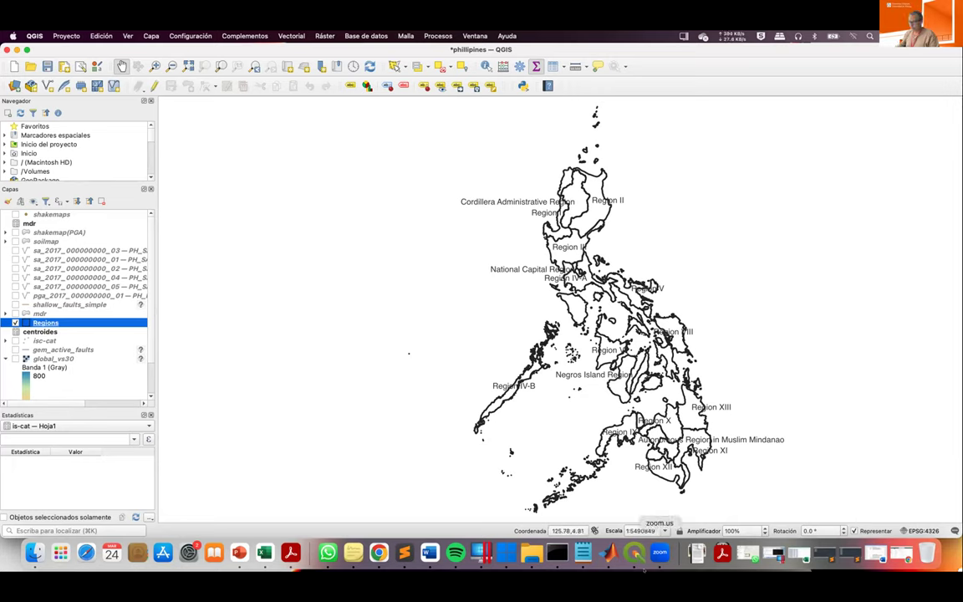
# Return to the raw-data folder in Finder, collapse PhilippinesRegions and expand psha-philippines.
pyautogui.press('super+Tab')
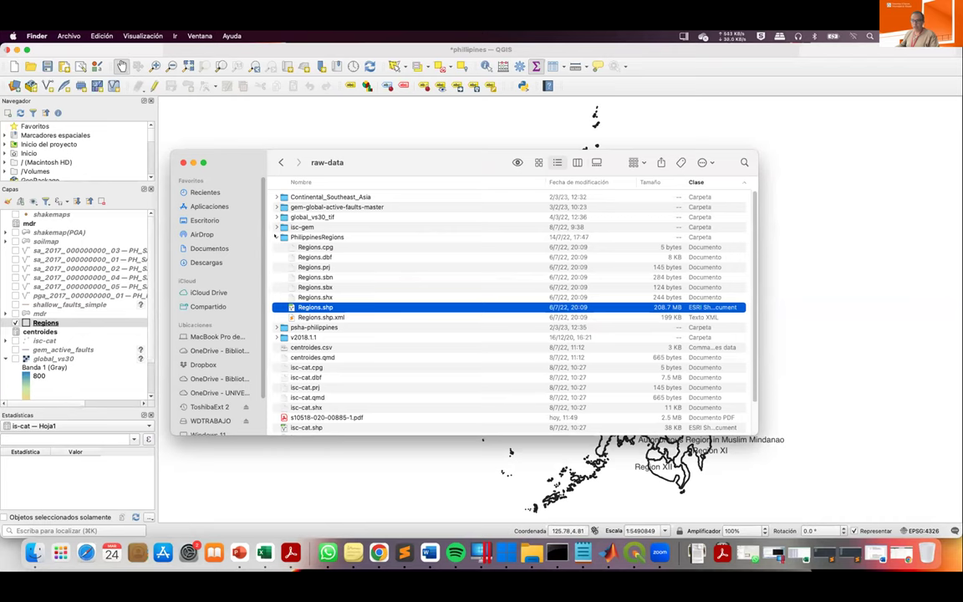
pyautogui.click(276, 237)
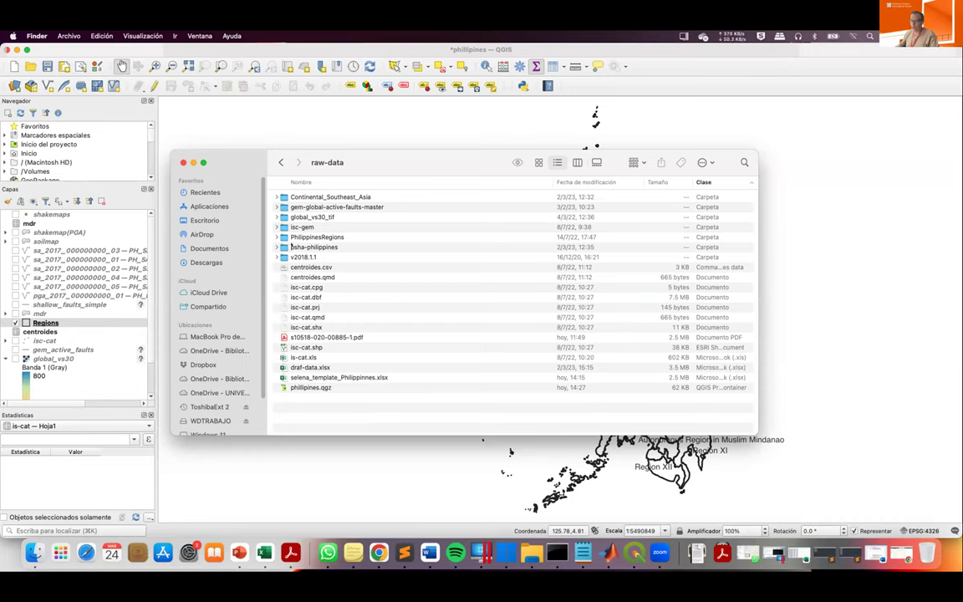
pyautogui.click(323, 248)
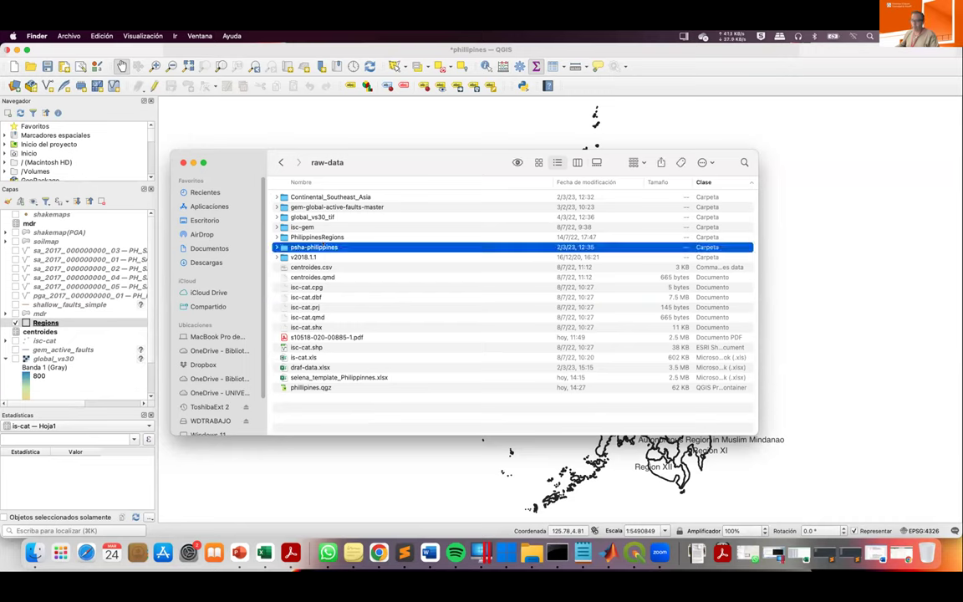
pyautogui.press('Right')
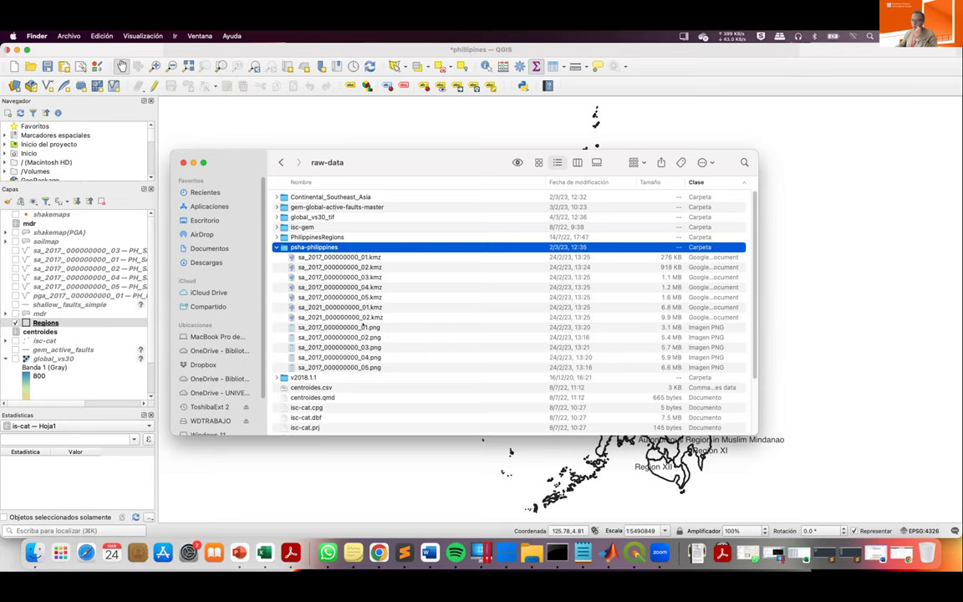
# Preview the spectral acceleration map images from sa_2017_000000000_01.png through sa_2017_000000000_05.png, then close the preview.
pyautogui.click(363, 327)
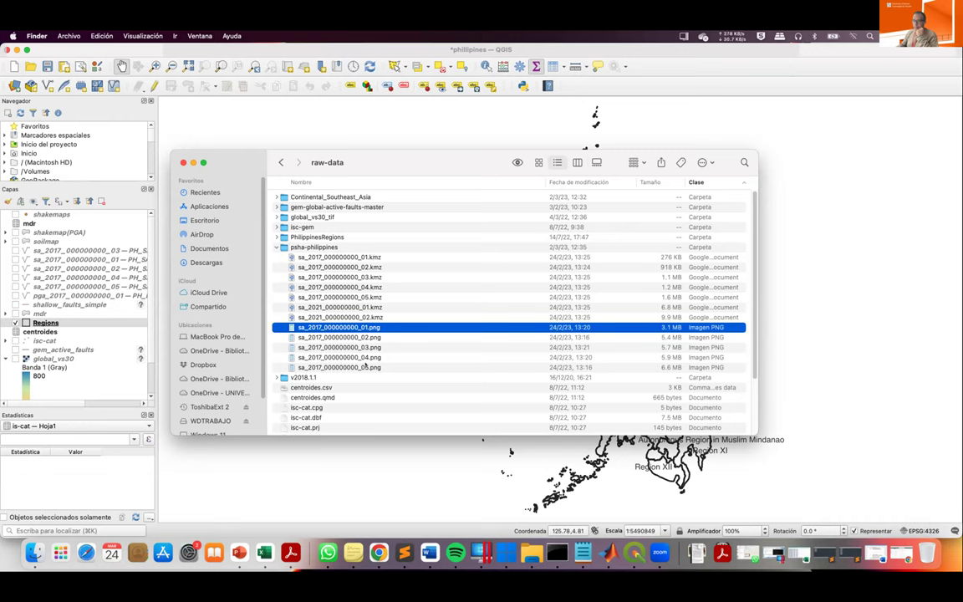
pyautogui.press('space')
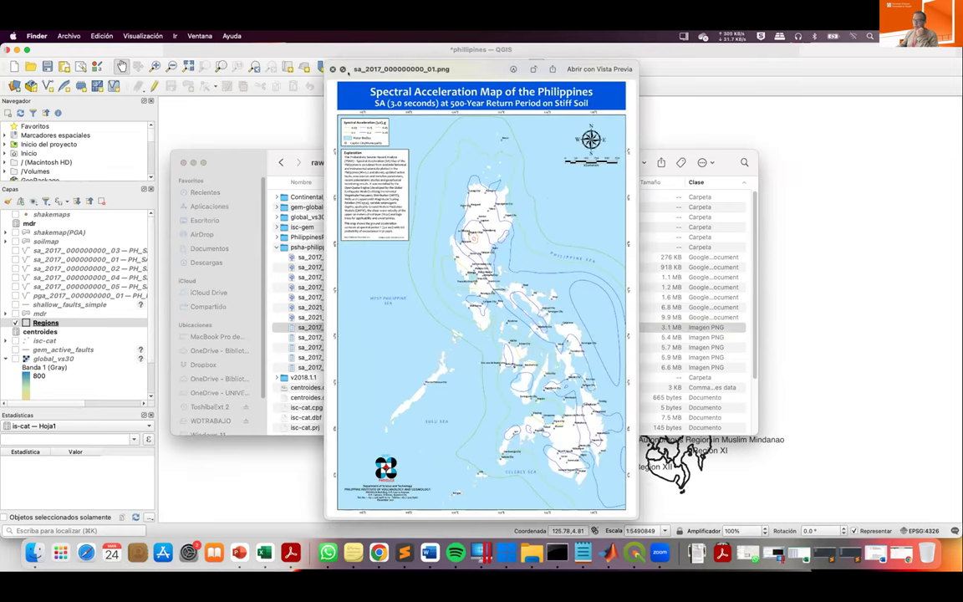
pyautogui.moveTo(348, 72); pyautogui.dragTo(342, 85)
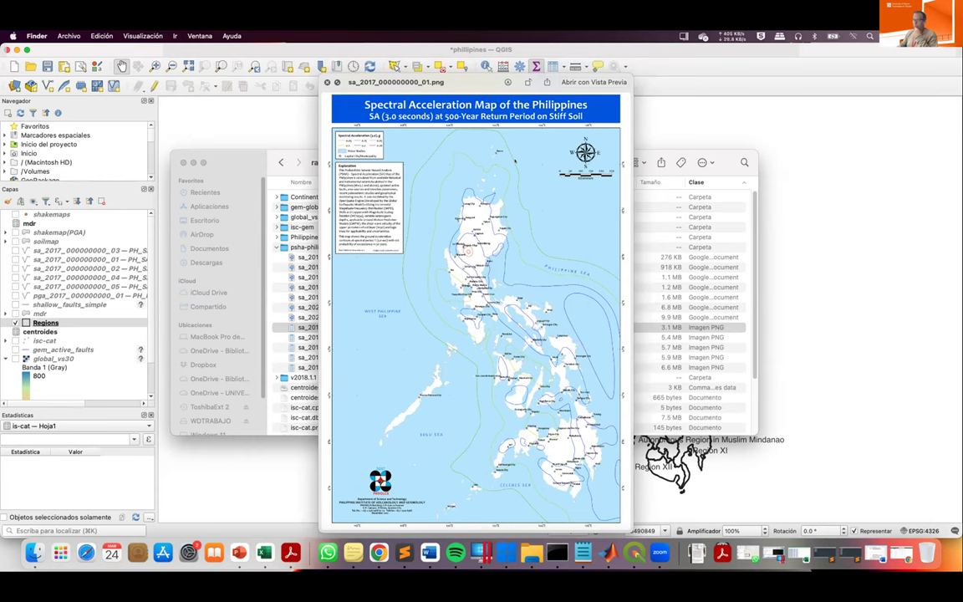
pyautogui.press('Down')
pyautogui.press('Down')
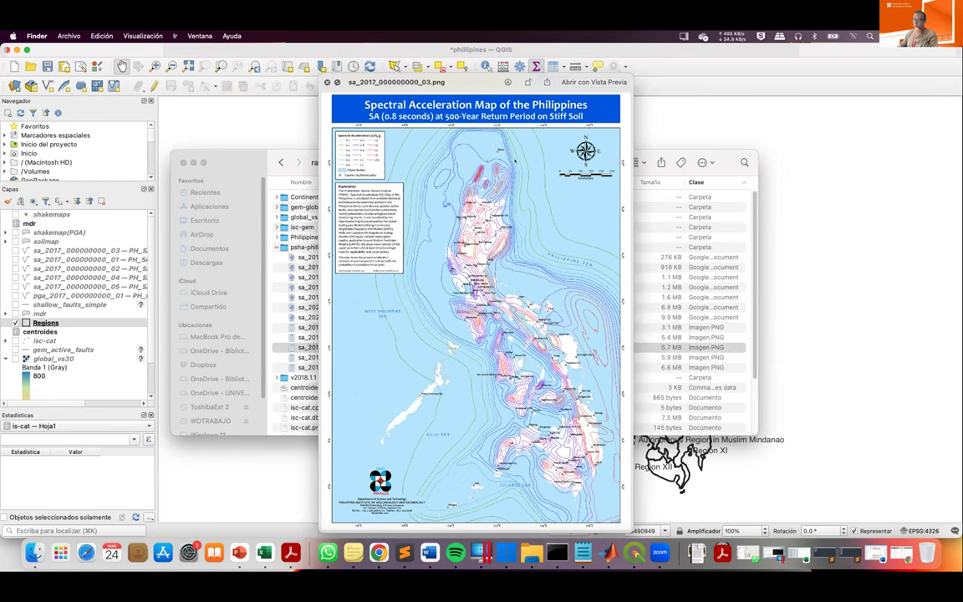
pyautogui.press('Down')
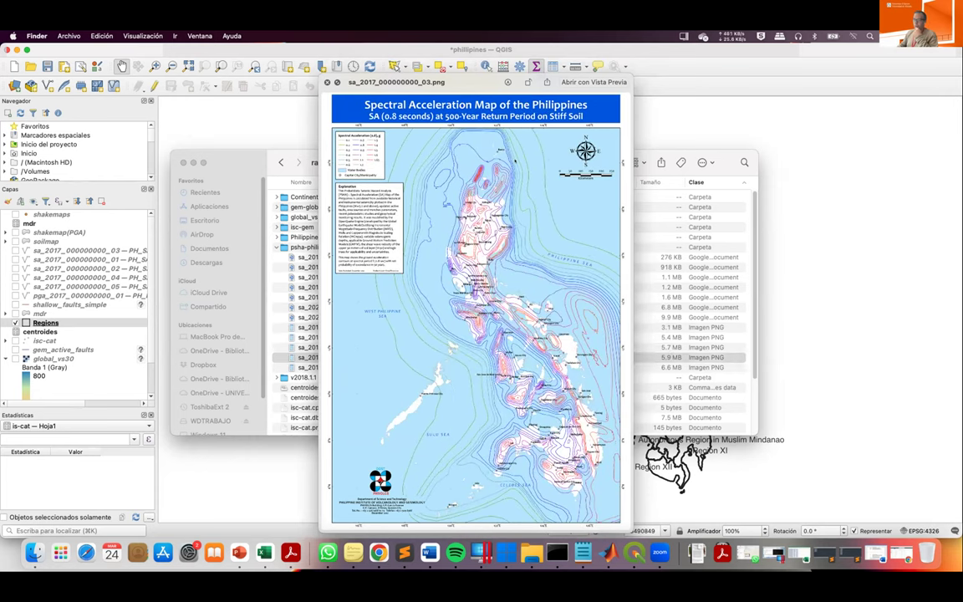
pyautogui.press('Down')
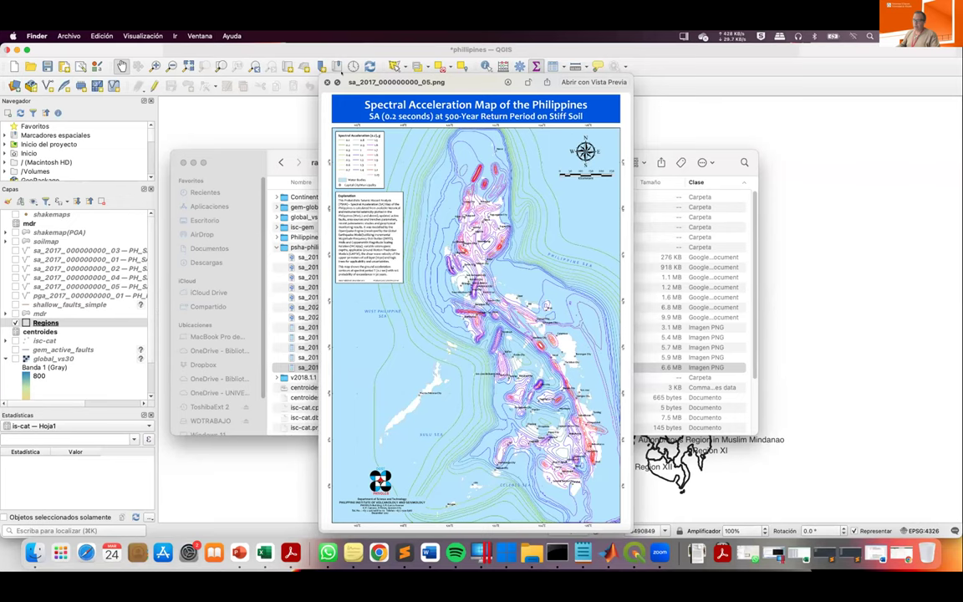
pyautogui.press('space')
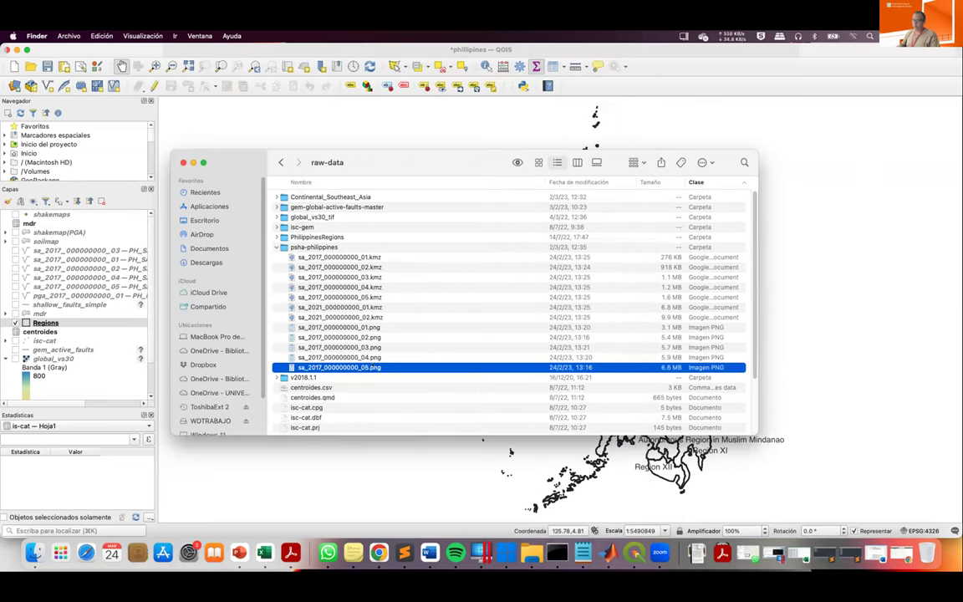
# Select sa_2017_000000000_01.kmz, switch to QGIS and widen the layer list to review the full names of the SA and PGA contour layers.
pyautogui.click(364, 256)
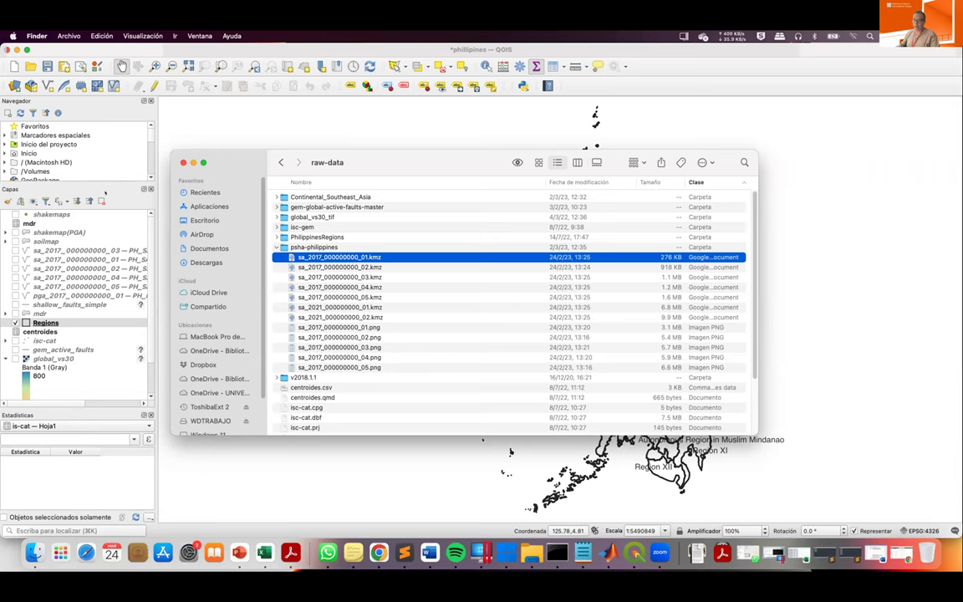
pyautogui.click(106, 243)
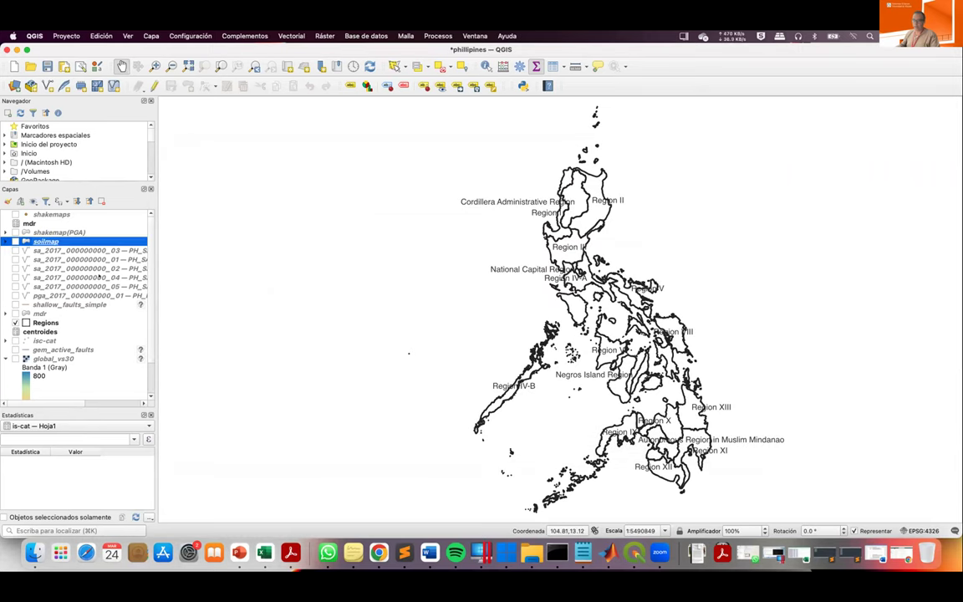
pyautogui.moveTo(156, 278); pyautogui.dragTo(239, 277)
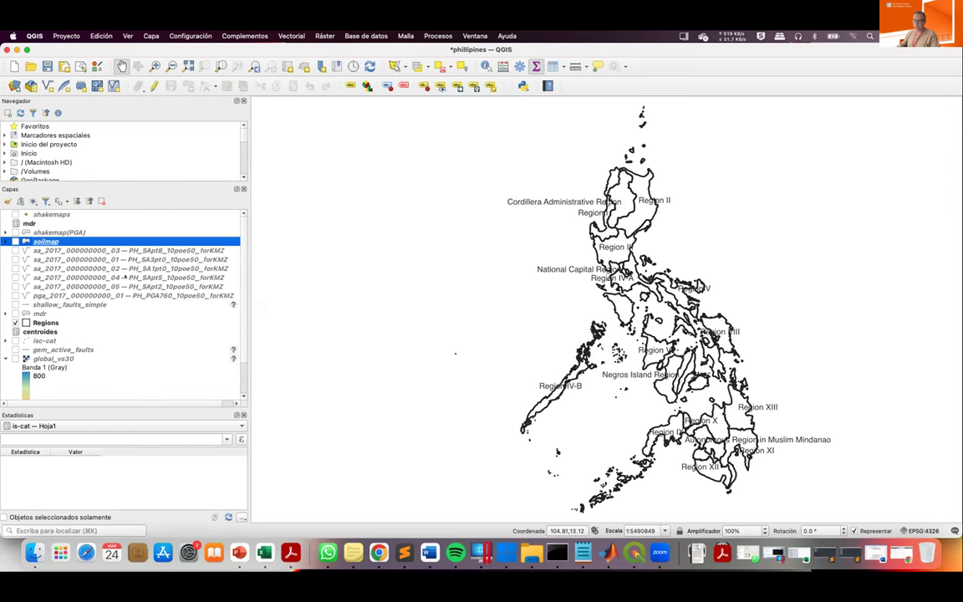
pyautogui.click(51, 250)
pyautogui.click(50, 259)
pyautogui.click(50, 277)
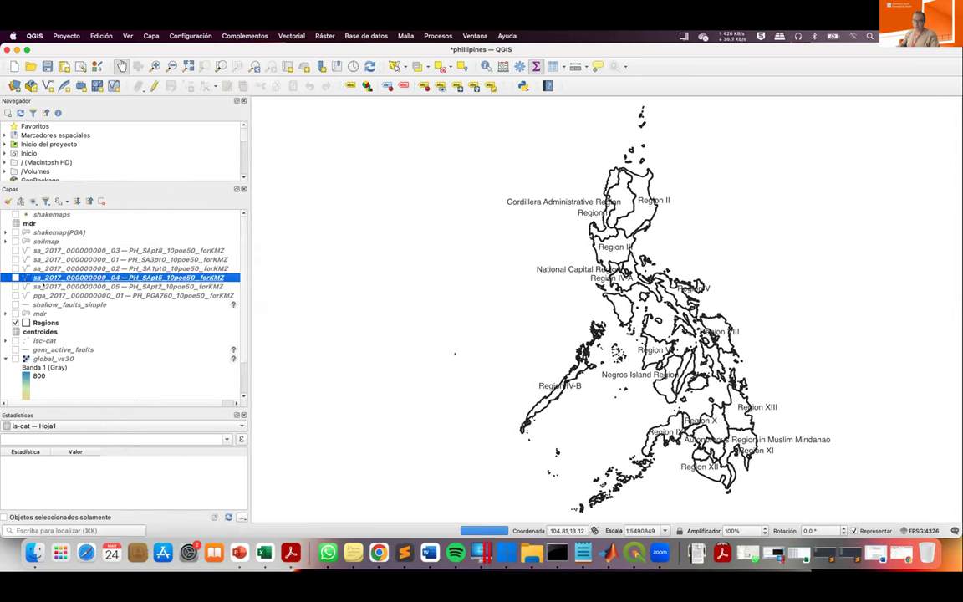
pyautogui.click(161, 295)
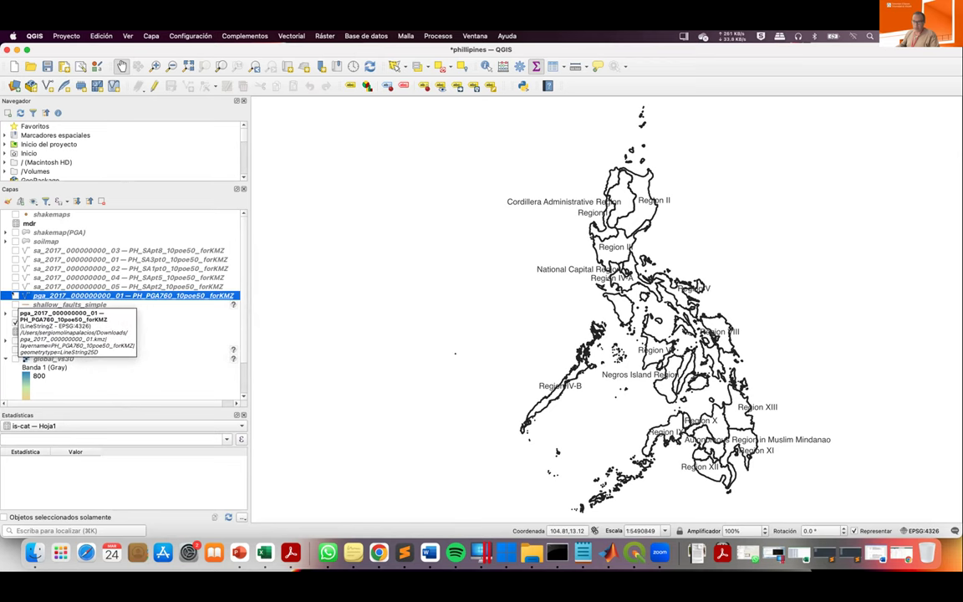
# Show the PH_PGA760_10poe50_forKMZ contours over the regions, compare them with the PH_SApt2_10poe50_forKMZ contours, and return to the PGA layer.
pyautogui.click(15, 296)
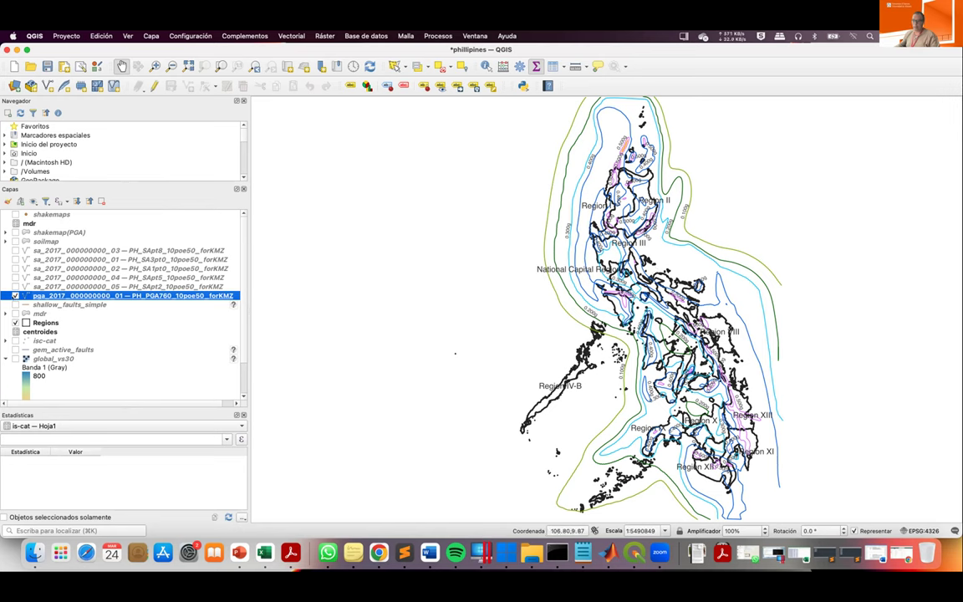
pyautogui.click(15, 285)
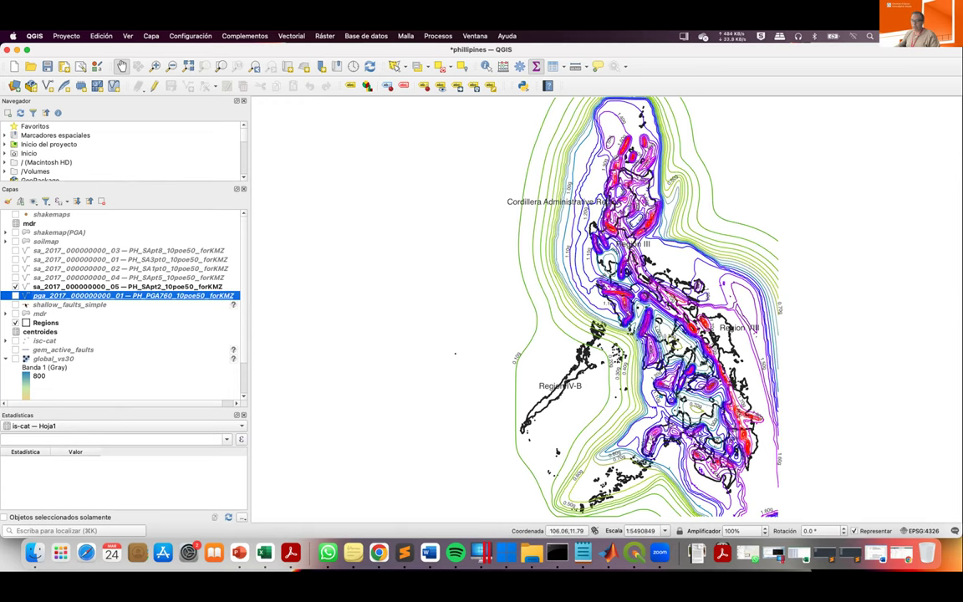
pyautogui.press('space')
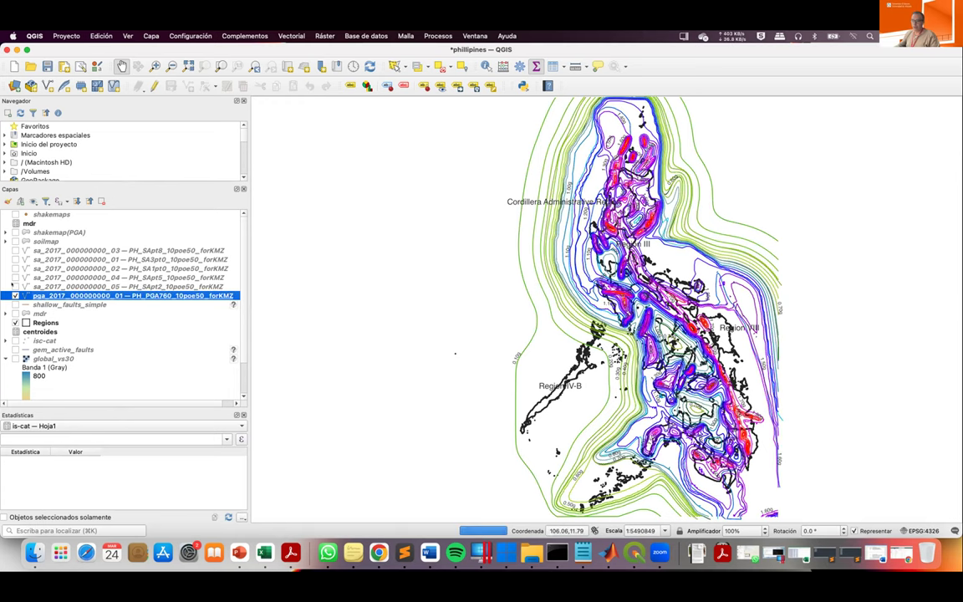
# Examine the PGA contours closely around Region III and the National Capital Region, then hide the PGA layer.
pyautogui.scroll(2, 622, 255)
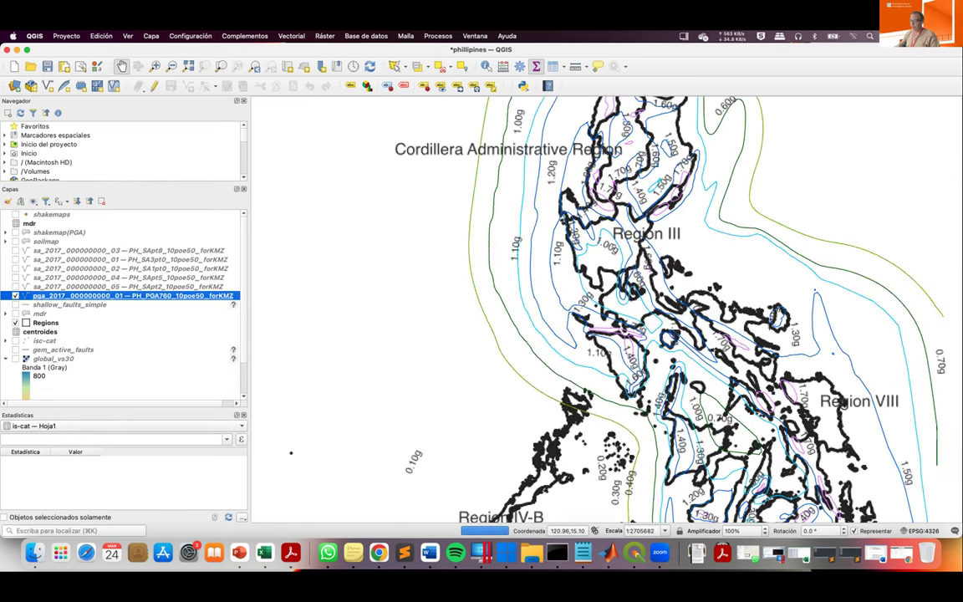
pyautogui.scroll(3, 583, 220)
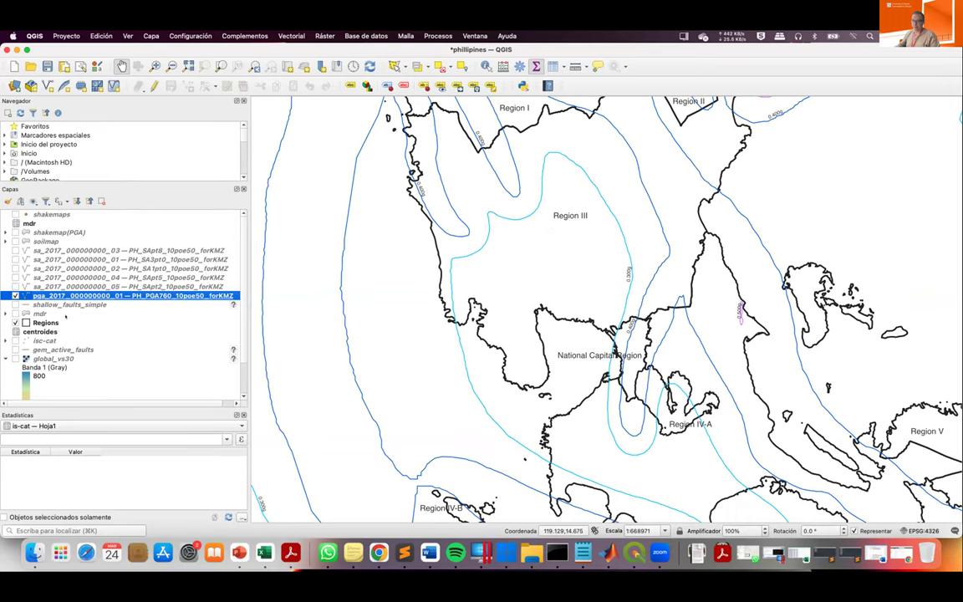
pyautogui.press('space')
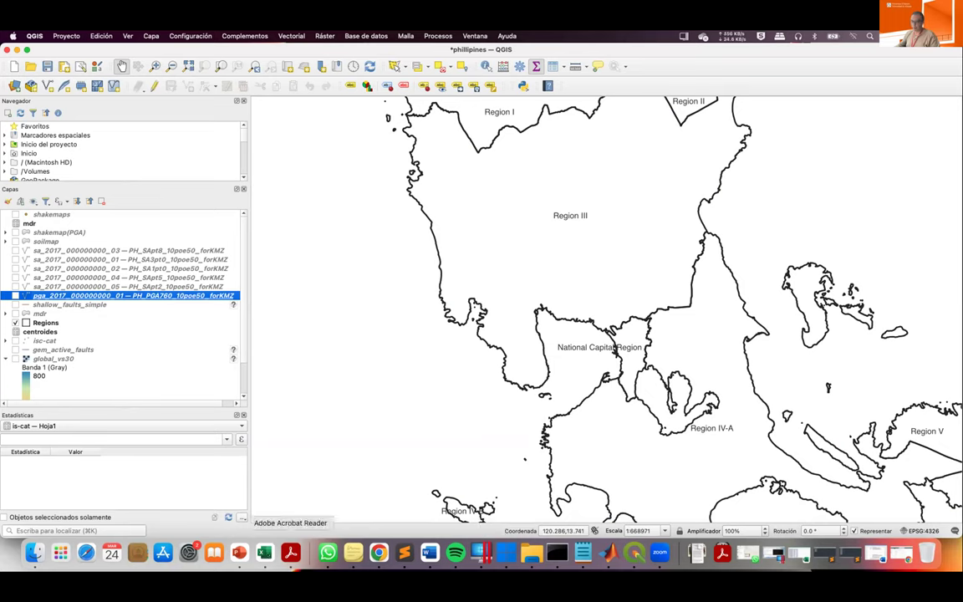
# Switch back to the raw-data folder in Finder and collapse the psha-philippines folder.
pyautogui.press('super+Tab')
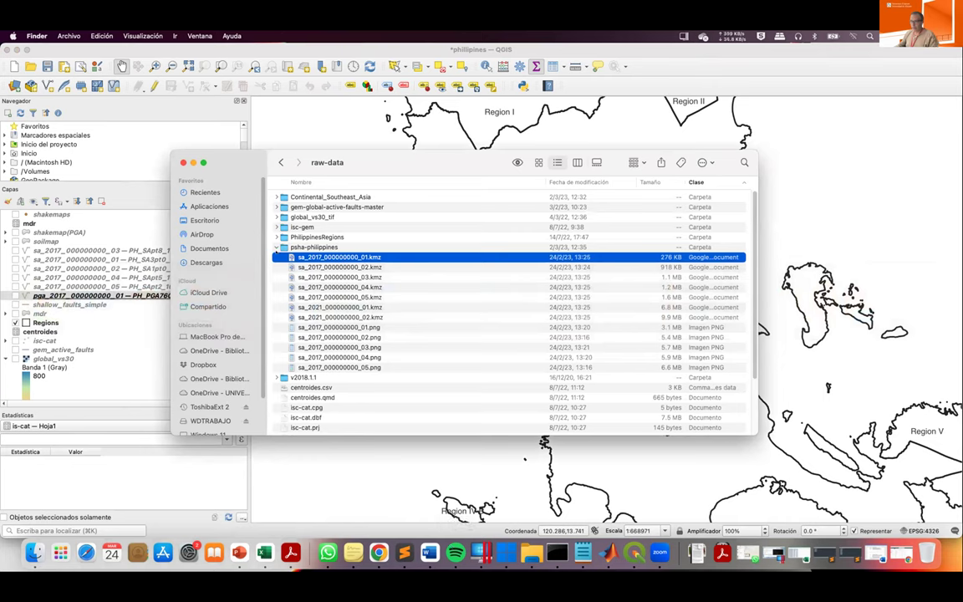
pyautogui.click(276, 246)
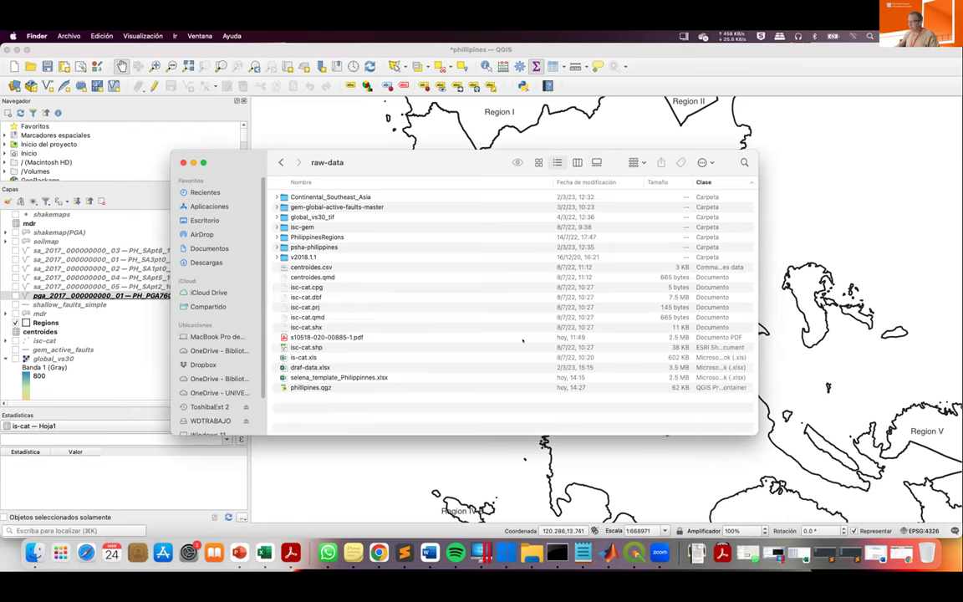
# Expand the global_vs30_tif folder to list its files and move the Finder window clear of the QGIS layer list.
pyautogui.moveTo(398, 159); pyautogui.dragTo(460, 156)
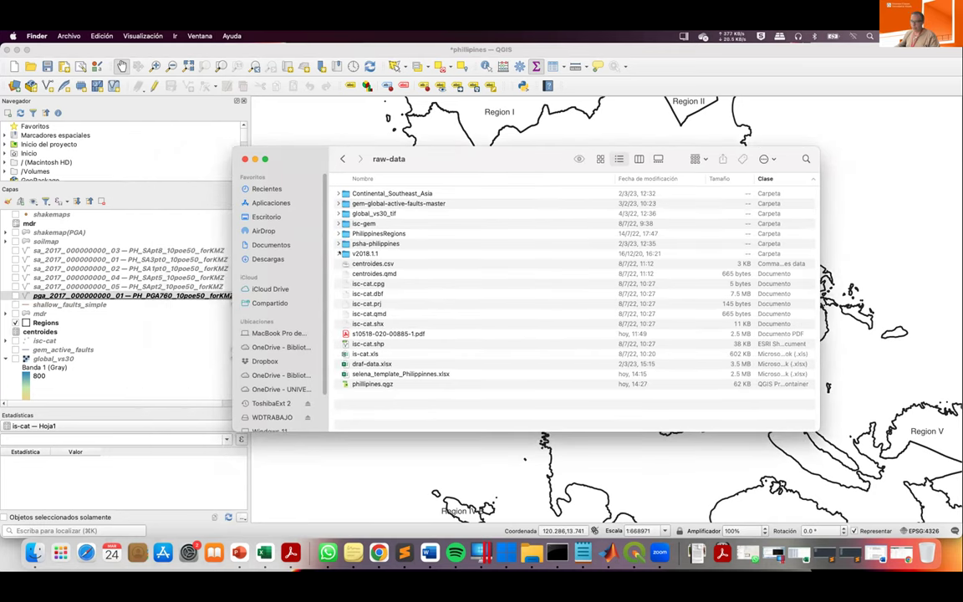
pyautogui.click(346, 214)
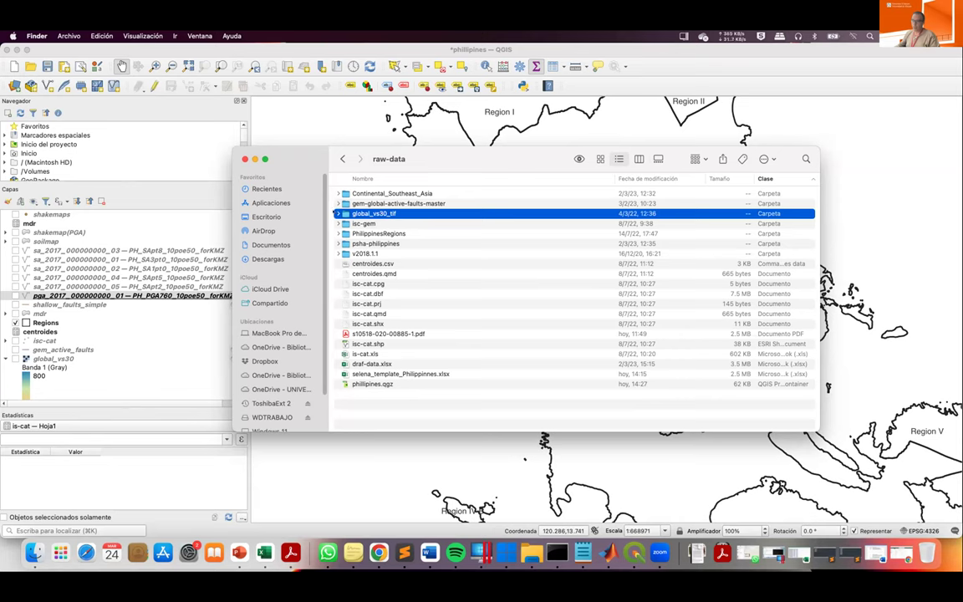
pyautogui.press('Right')
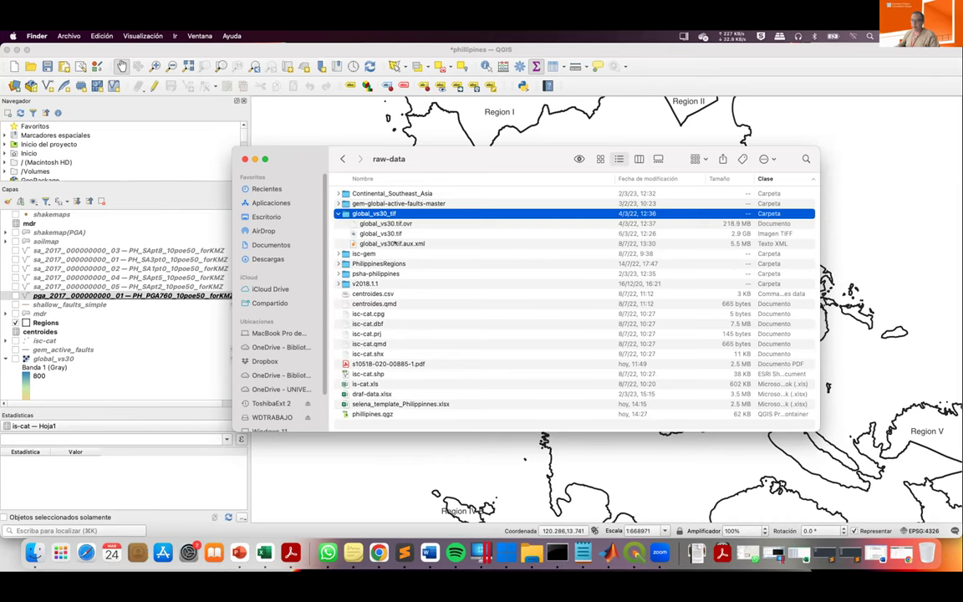
pyautogui.moveTo(405, 159); pyautogui.dragTo(466, 169)
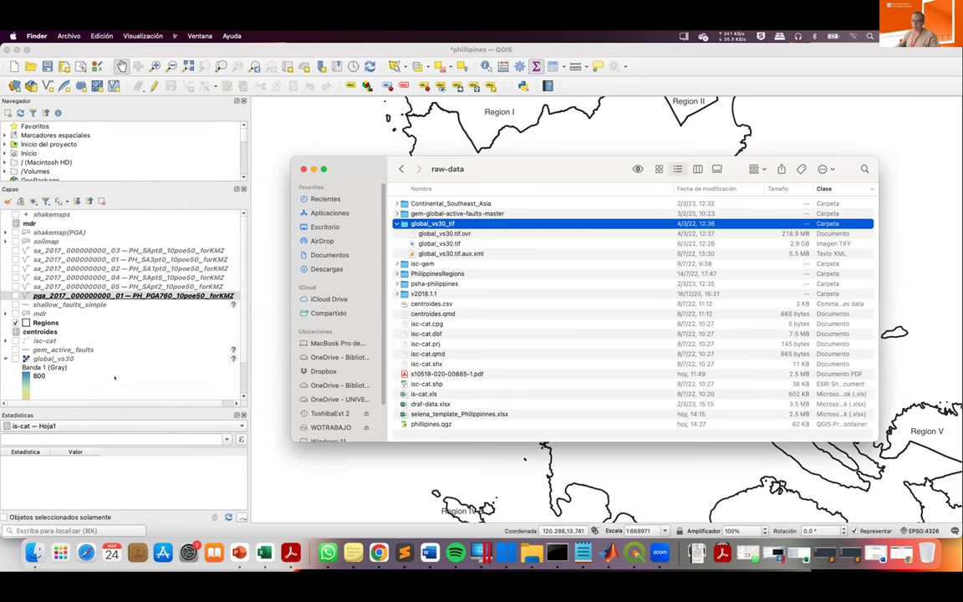
# Switch to QGIS and show the global_vs30 raster beneath the region boundaries around Region III.
pyautogui.moveTo(314, 131); pyautogui.dragTo(599, 251)
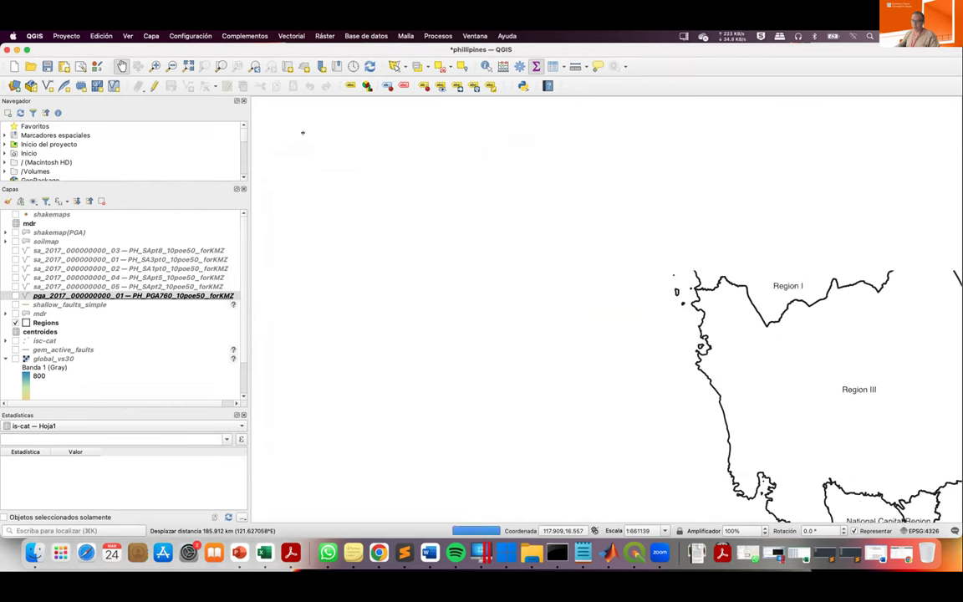
pyautogui.scroll(-3, 123, 380)
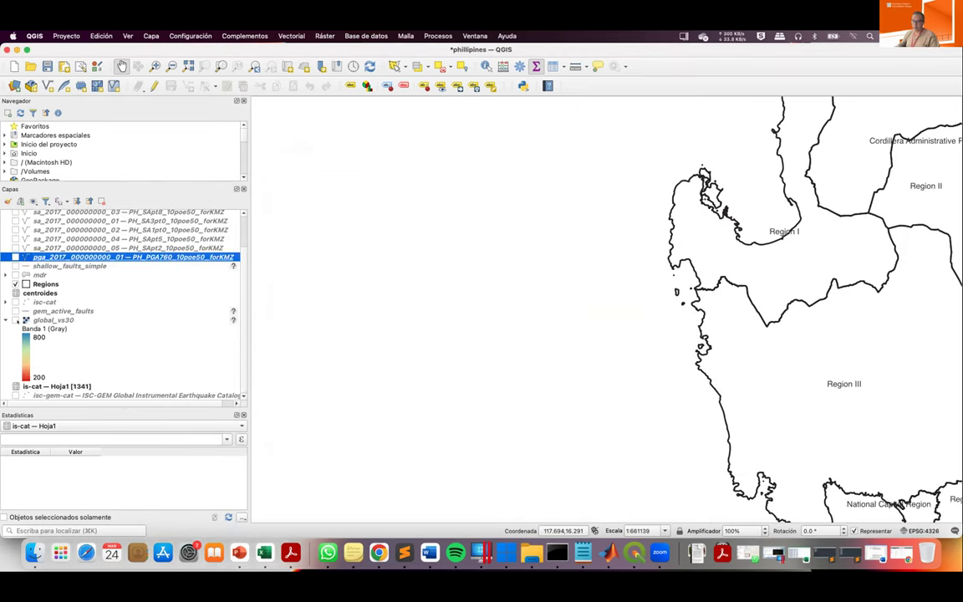
pyautogui.click(15, 320)
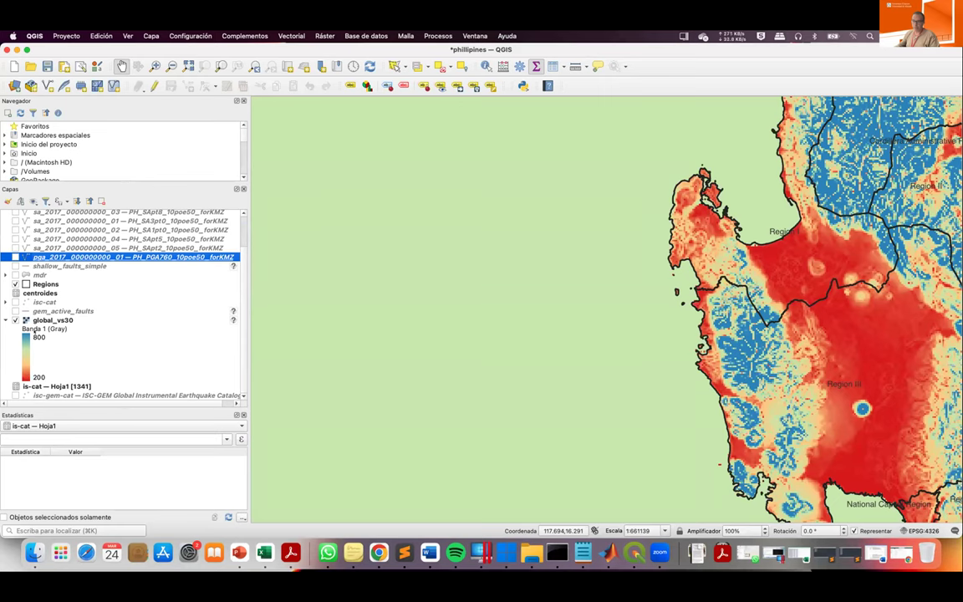
pyautogui.moveTo(603, 197); pyautogui.dragTo(390, 188)
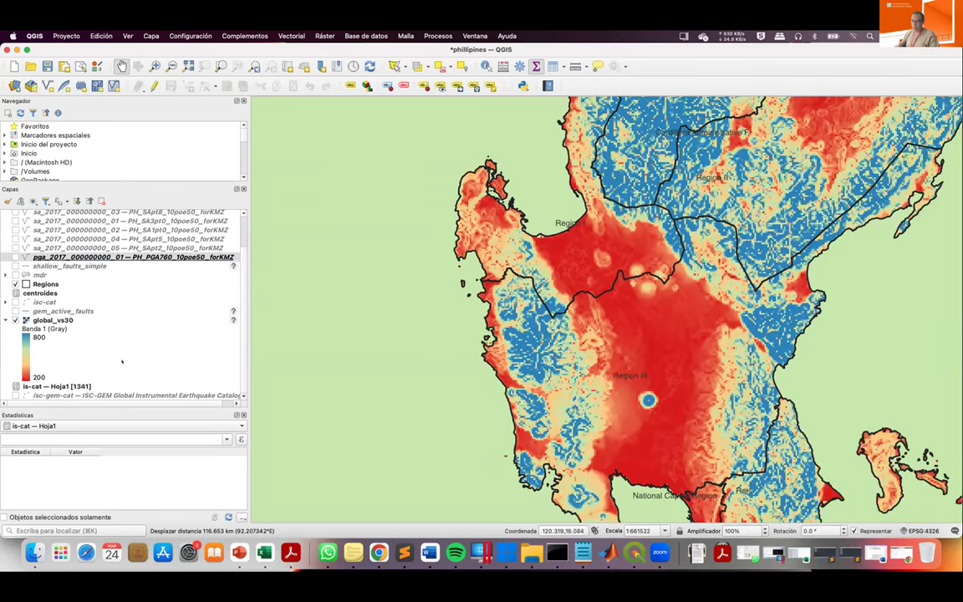
# View the global_vs30 layer at its full worldwide extent, then frame the whole Philippines.
pyautogui.rightClick(56, 321)
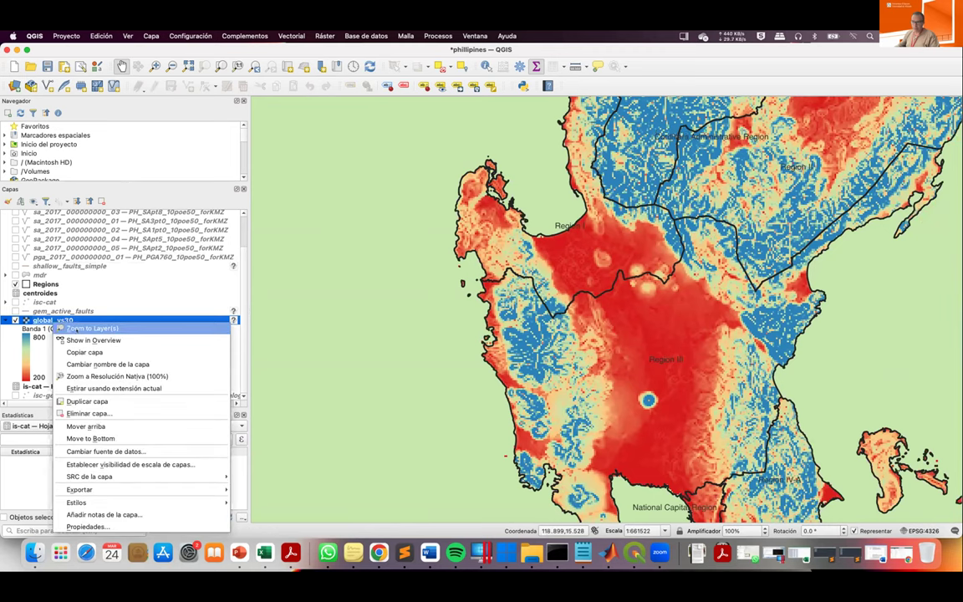
pyautogui.click(63, 328)
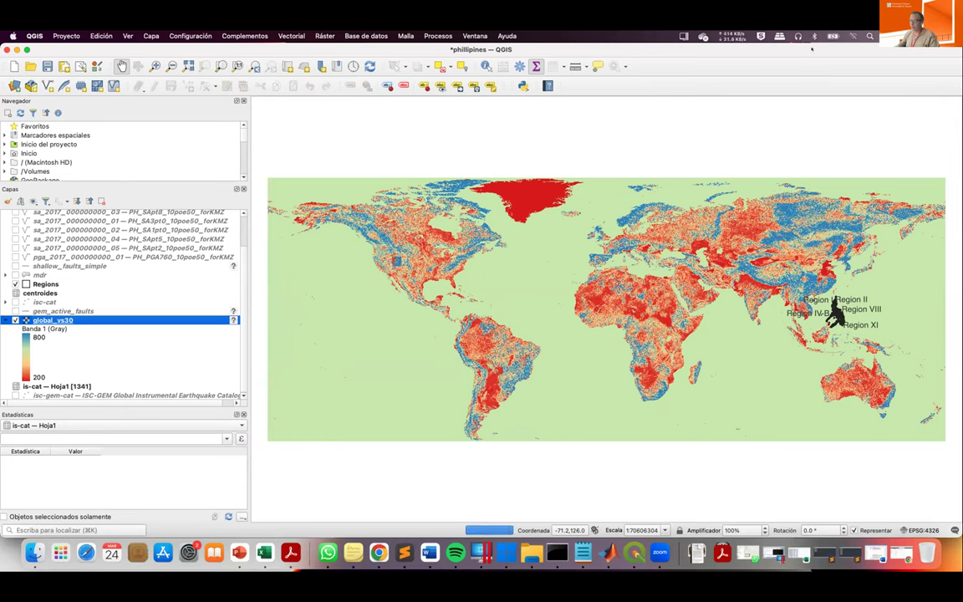
pyautogui.moveTo(814, 51); pyautogui.dragTo(812, 60)
pyautogui.click(155, 76)
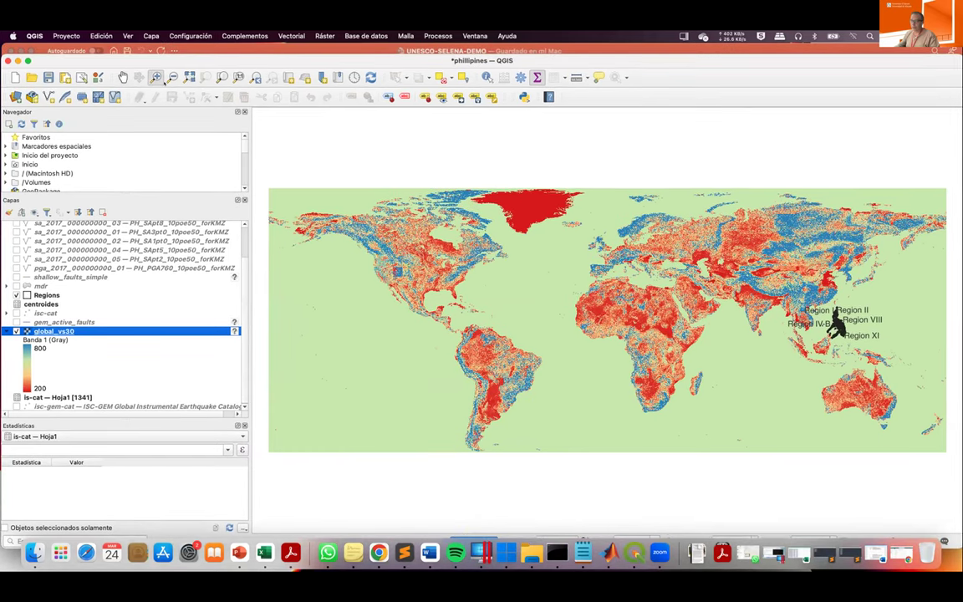
pyautogui.moveTo(819, 302); pyautogui.dragTo(853, 338)
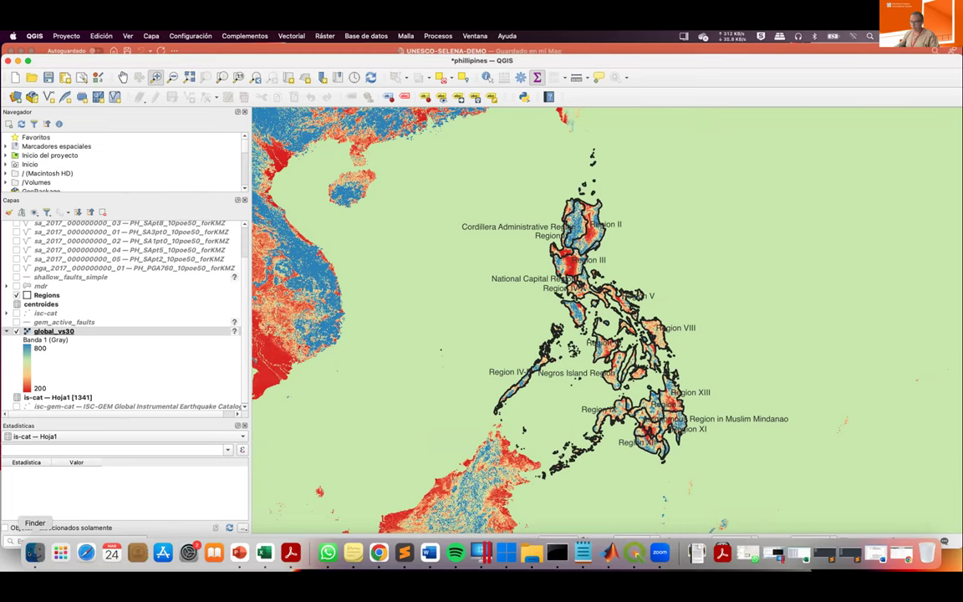
# Switch back to Finder, collapse global_vs30_tif, expand Continental_Southeast_Asia with its subfolders and select the Philippines folder.
pyautogui.click(35, 552)
pyautogui.press('Left')
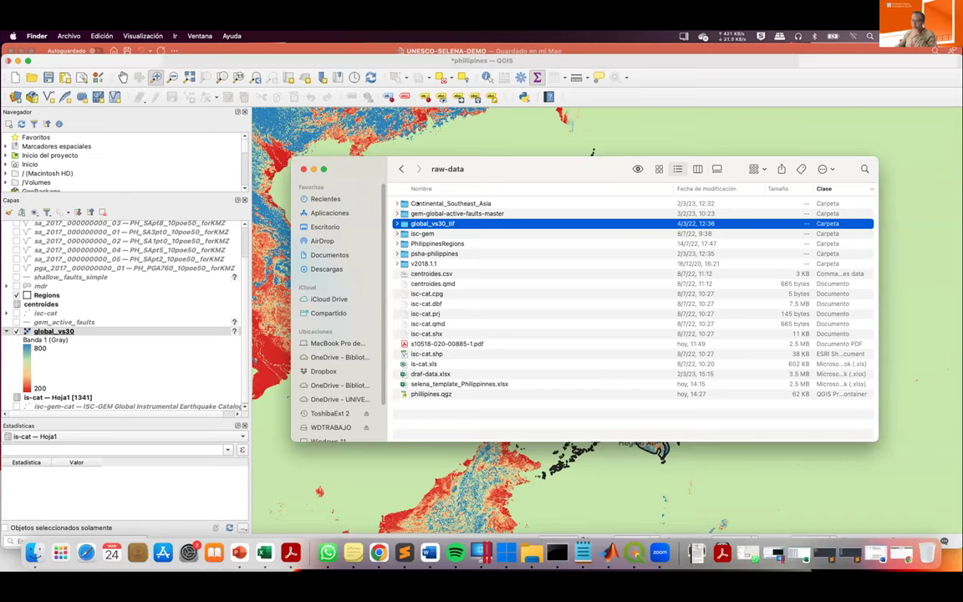
pyautogui.click(423, 203)
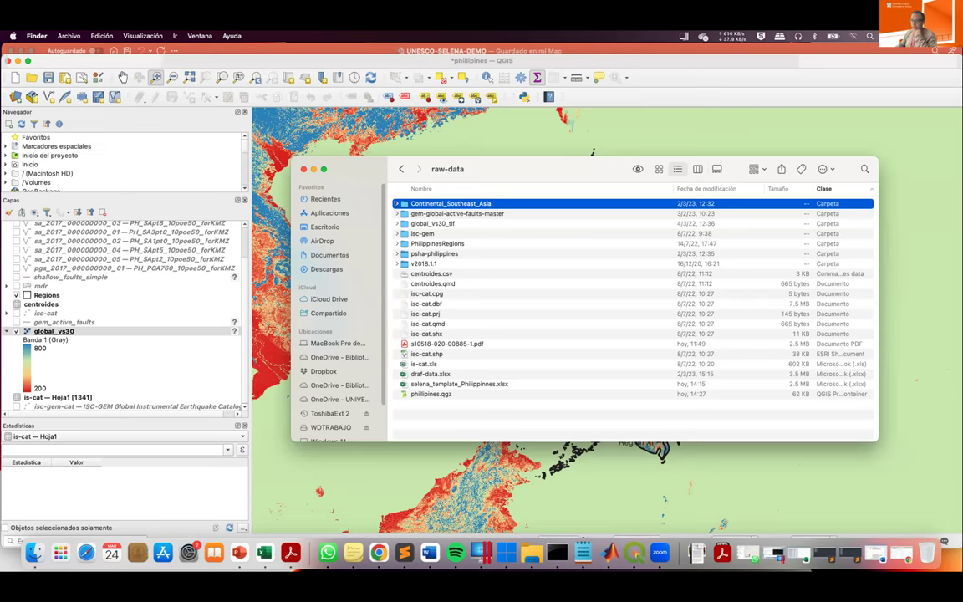
pyautogui.hotkey('alt', 'Right')
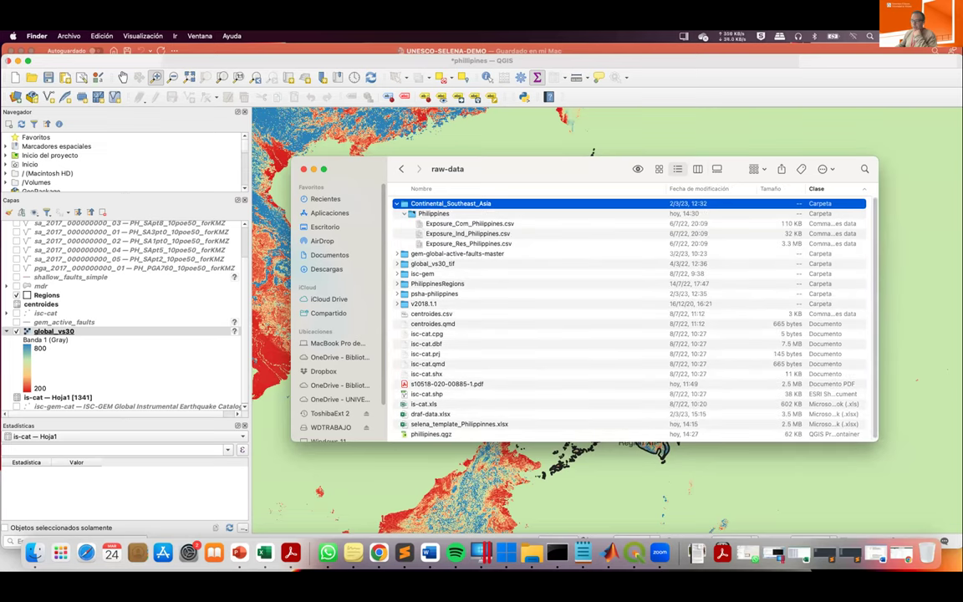
pyautogui.click(433, 213)
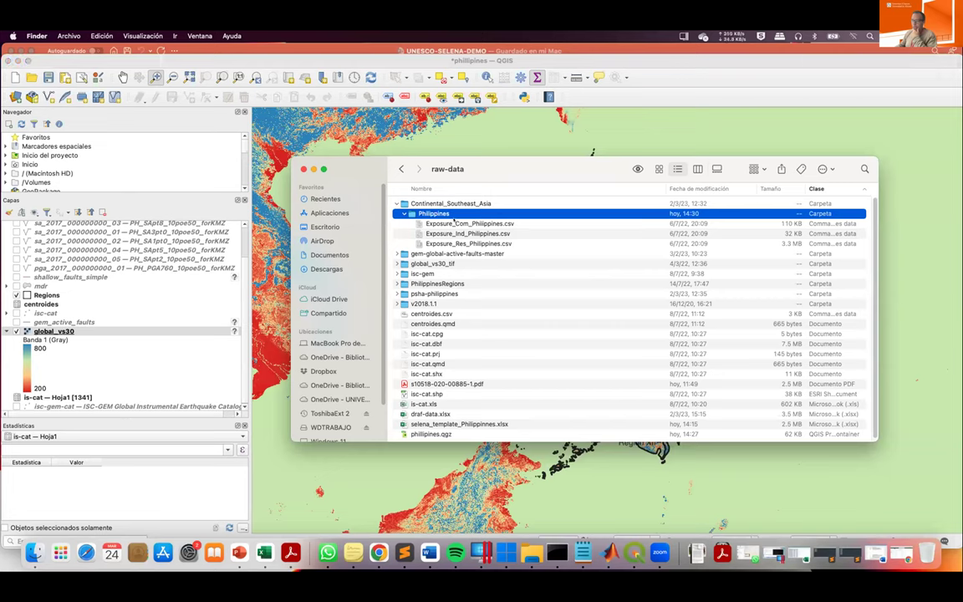
# Go through the three Philippines exposure files, preview Exposure_Res_Philippines.csv to review its columns, then close it and collapse the folders.
pyautogui.click(458, 224)
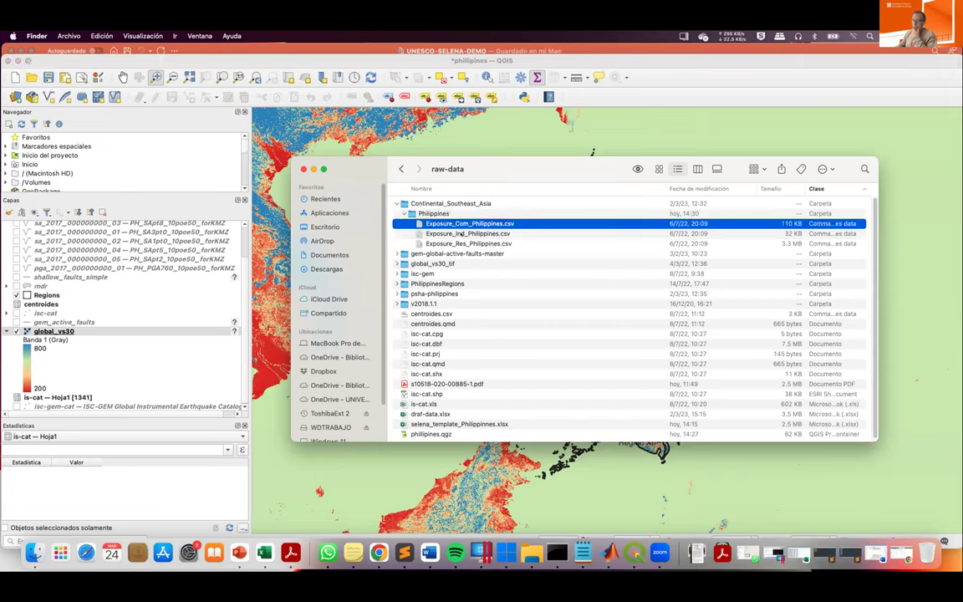
pyautogui.press('Down')
pyautogui.press('Down')
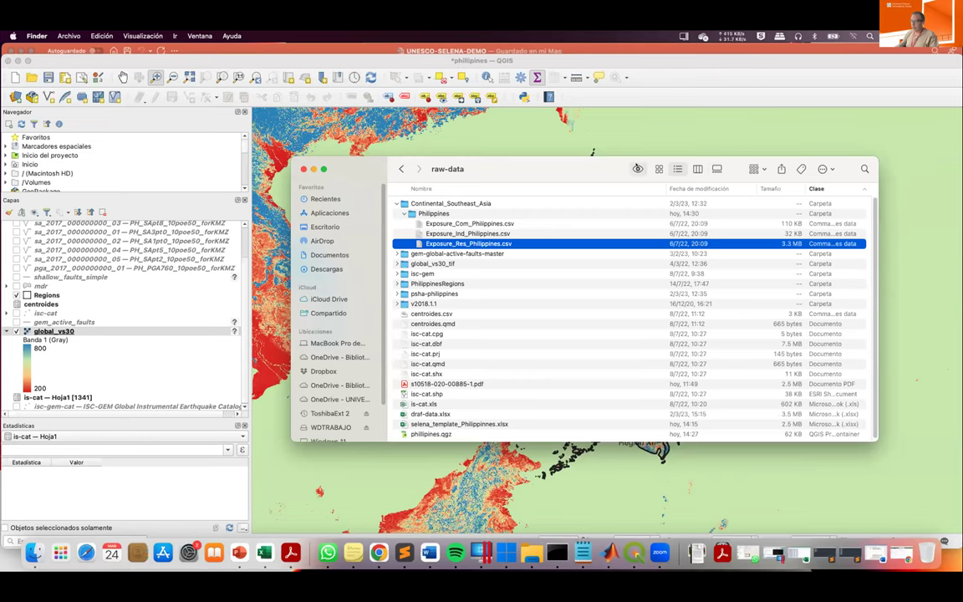
pyautogui.click(638, 168)
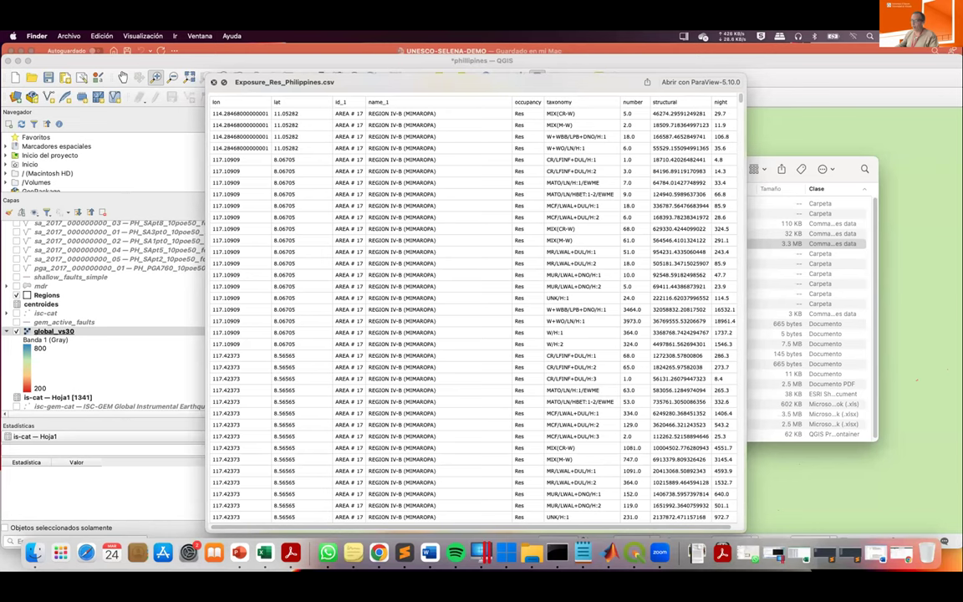
pyautogui.press('space')
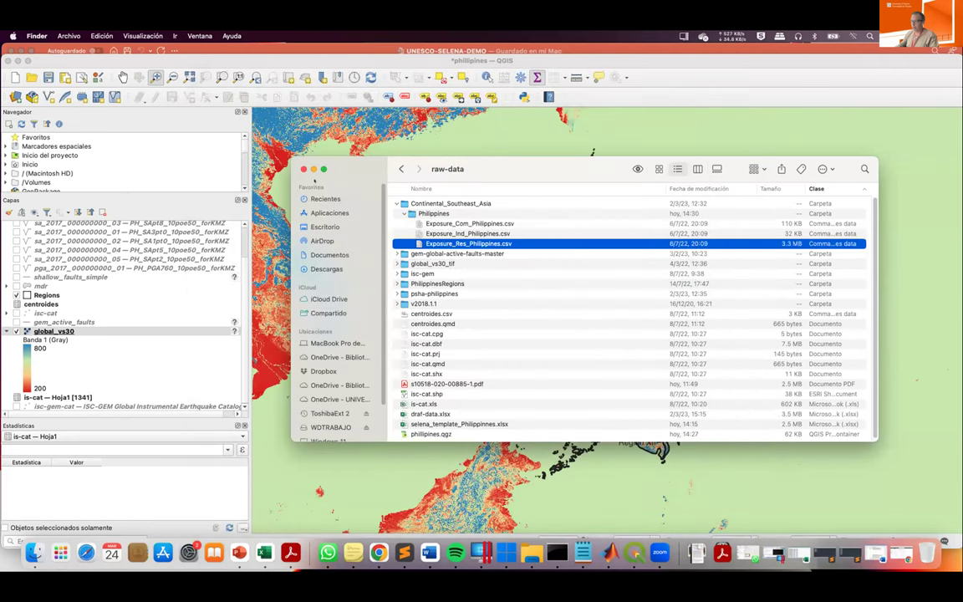
pyautogui.click(405, 214)
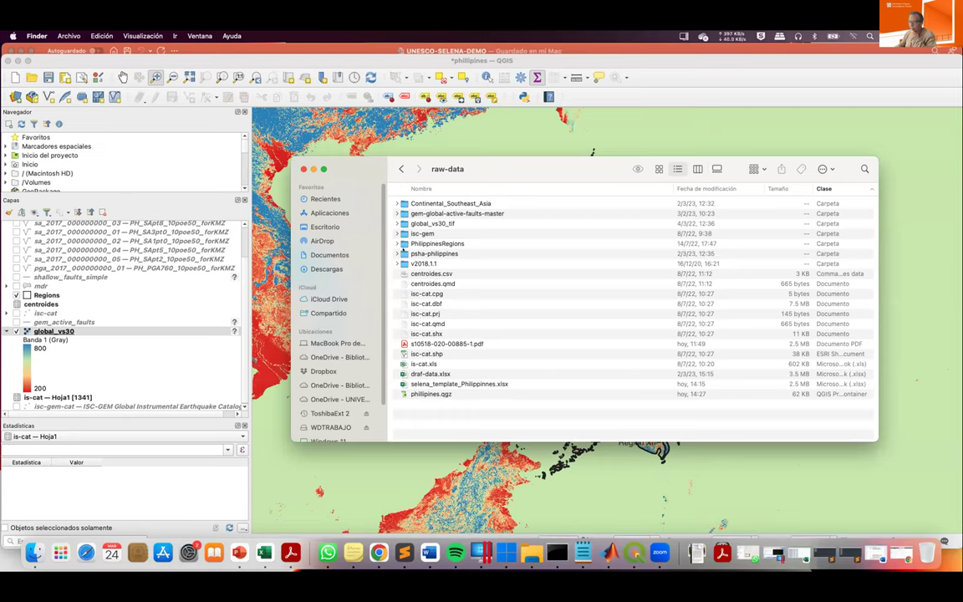
pyautogui.click(433, 343)
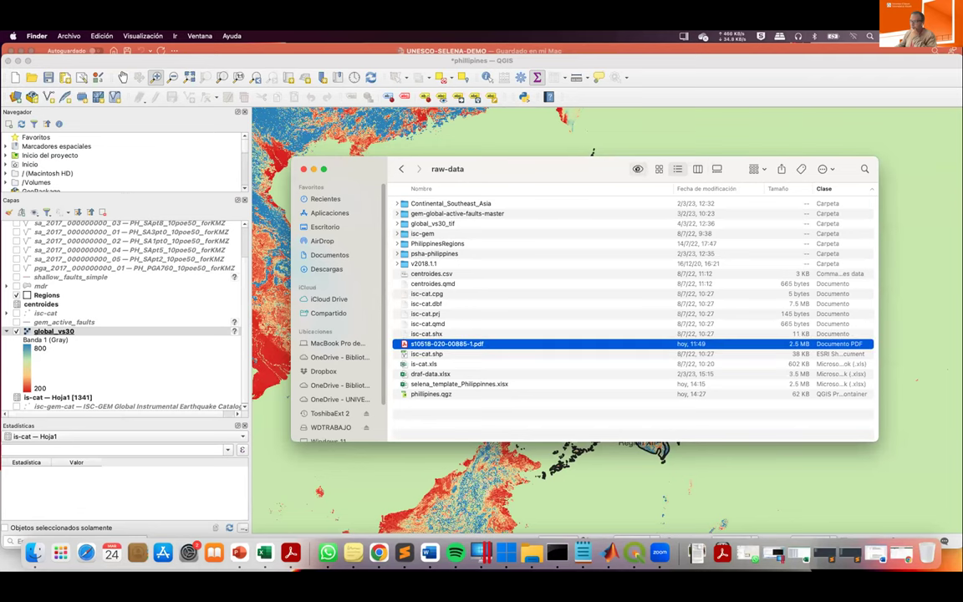
pyautogui.press('space')
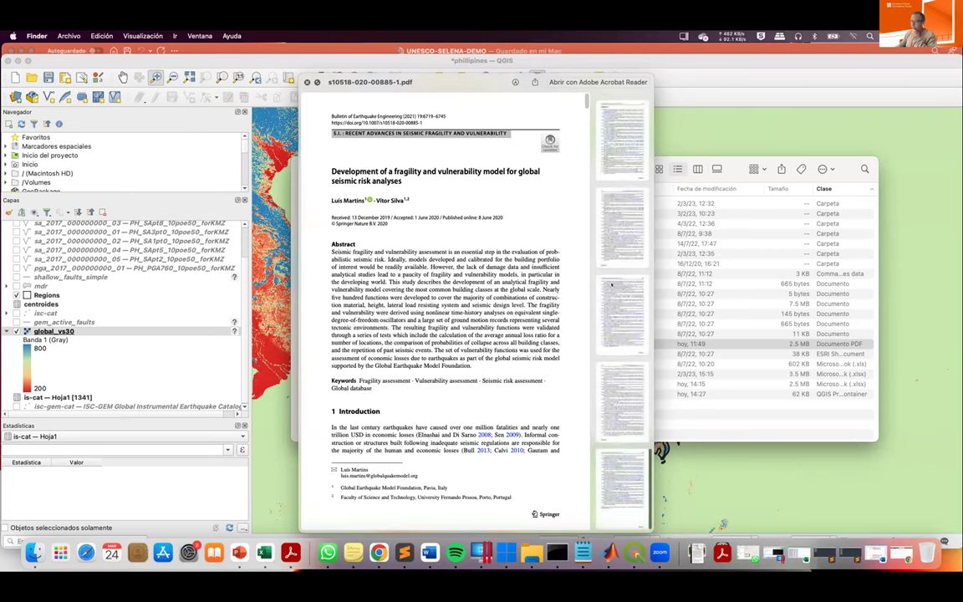
pyautogui.scroll(-3, 611, 284)
pyautogui.scroll(-10, 631, 434)
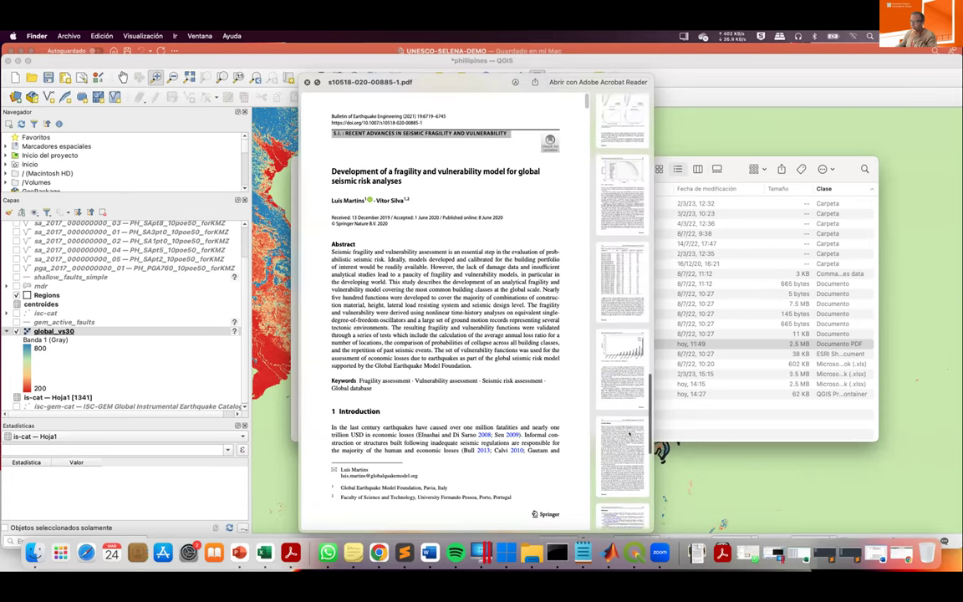
pyautogui.click(630, 427)
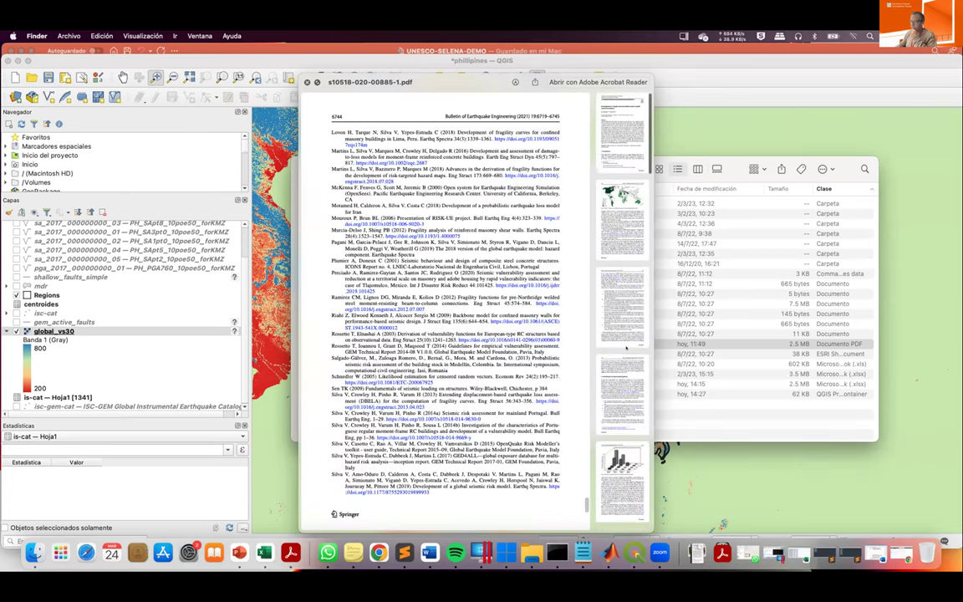
pyautogui.click(634, 354)
pyautogui.scroll(-10, 360, 383)
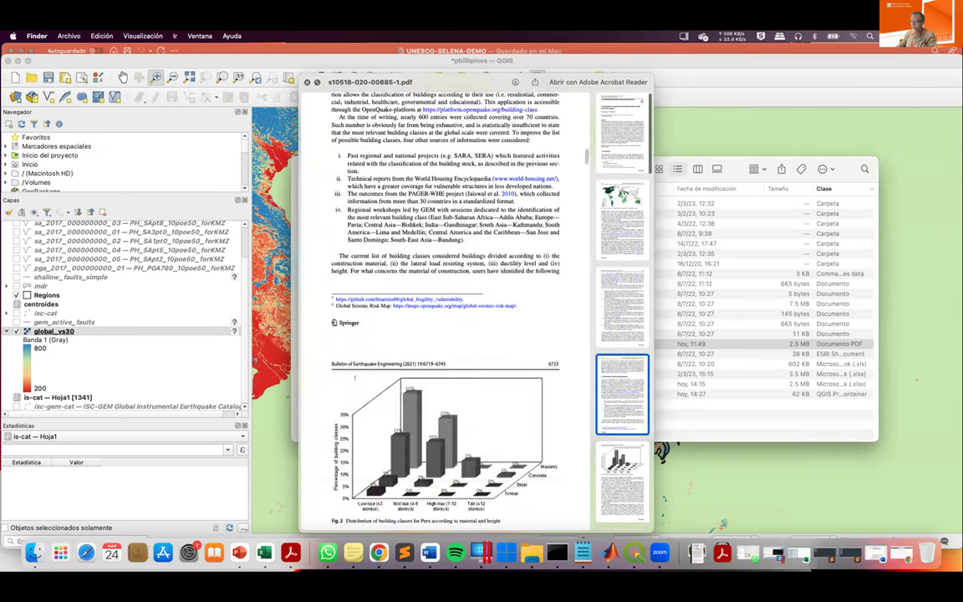
# Read on through the paper's capacity curve and regression sections to Table 3, the fragility parameters for masonry building classes.
pyautogui.scroll(-15, 357, 381)
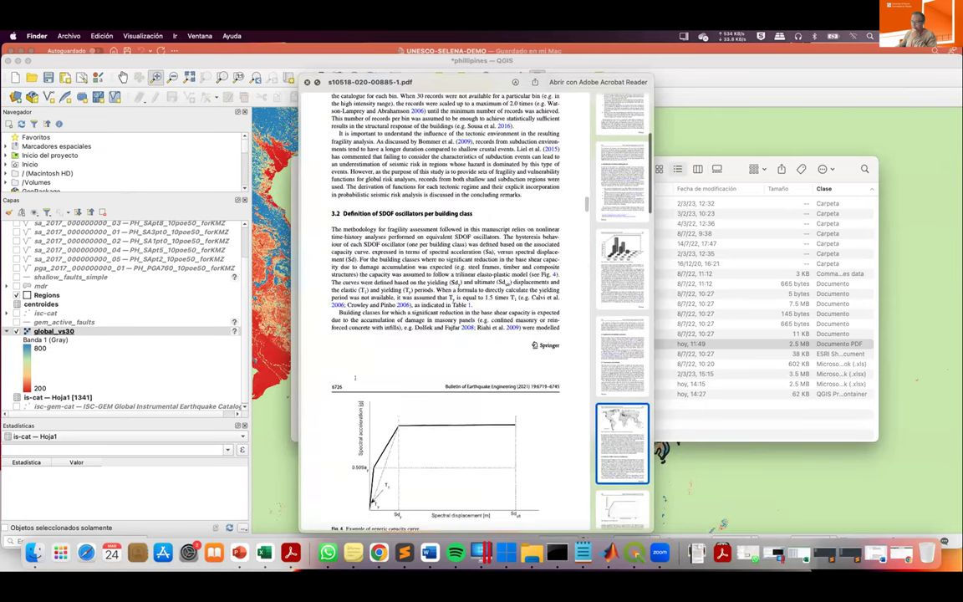
pyautogui.scroll(-20, 357, 379)
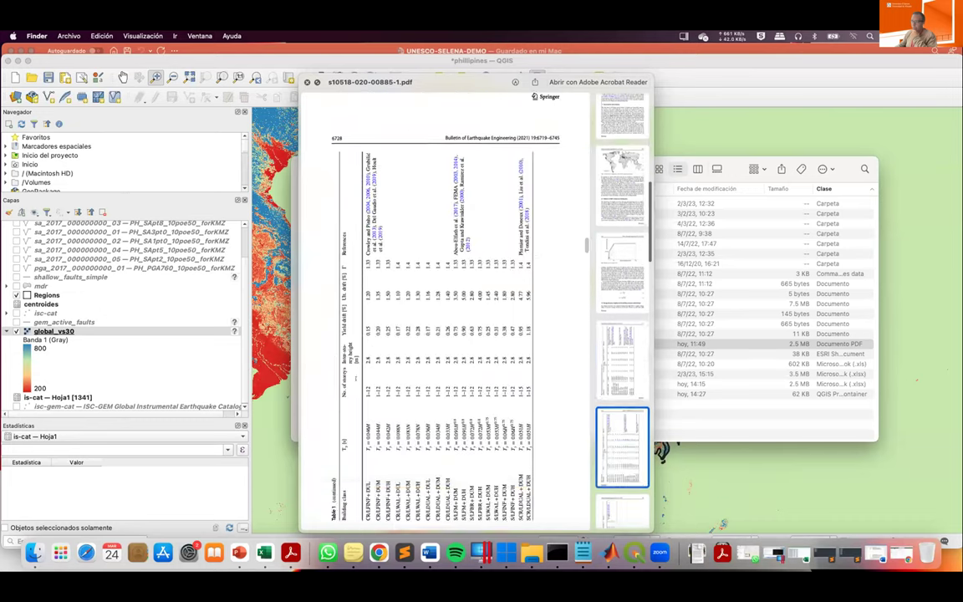
pyautogui.scroll(-20, 357, 379)
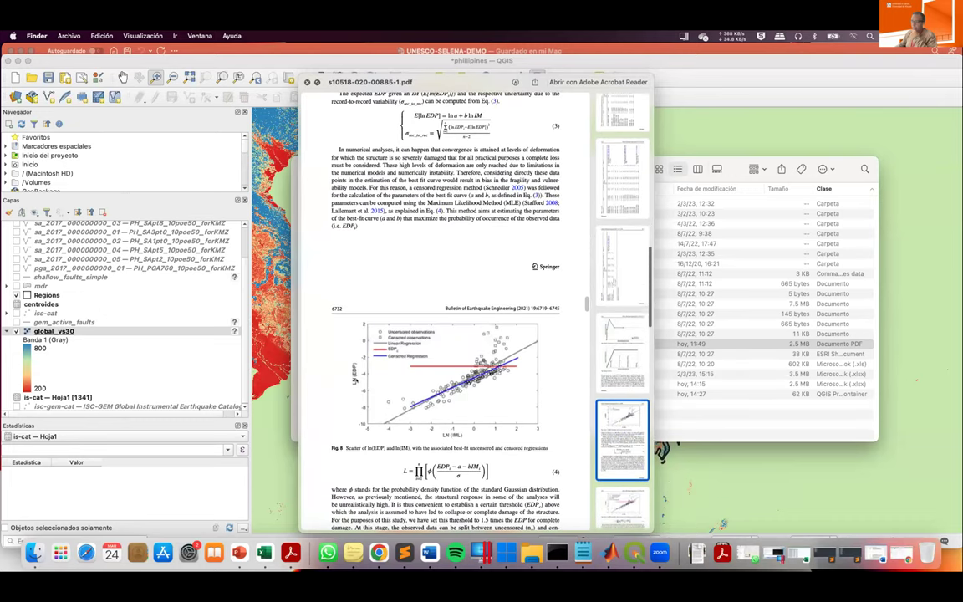
pyautogui.scroll(-20, 357, 378)
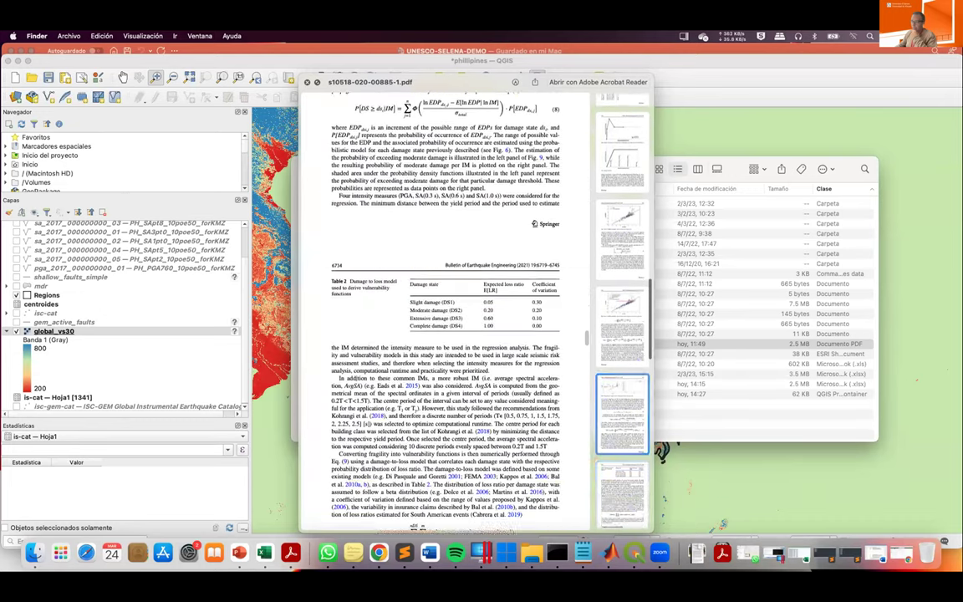
pyautogui.scroll(-5, 357, 379)
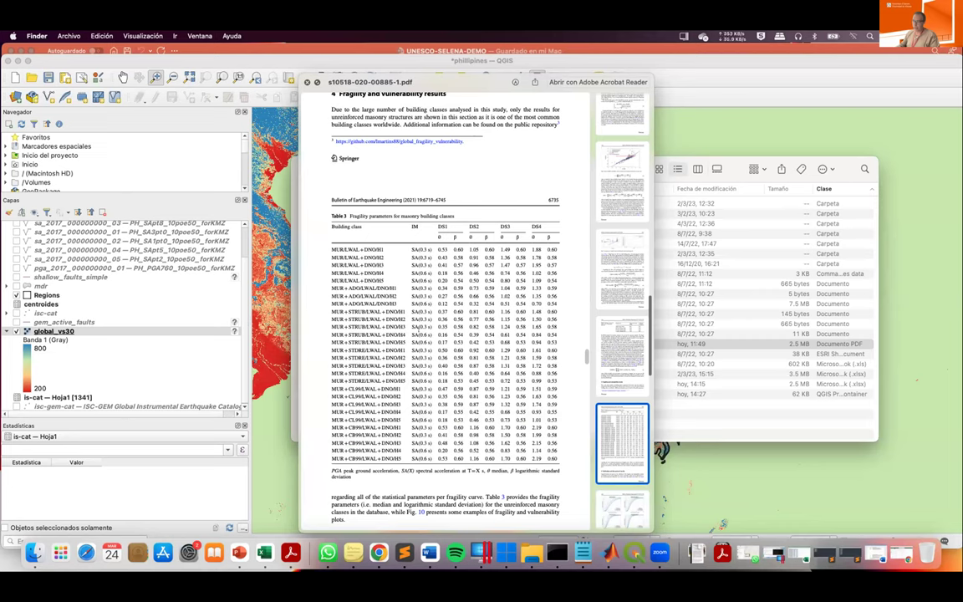
pyautogui.scroll(-2, 428, 427)
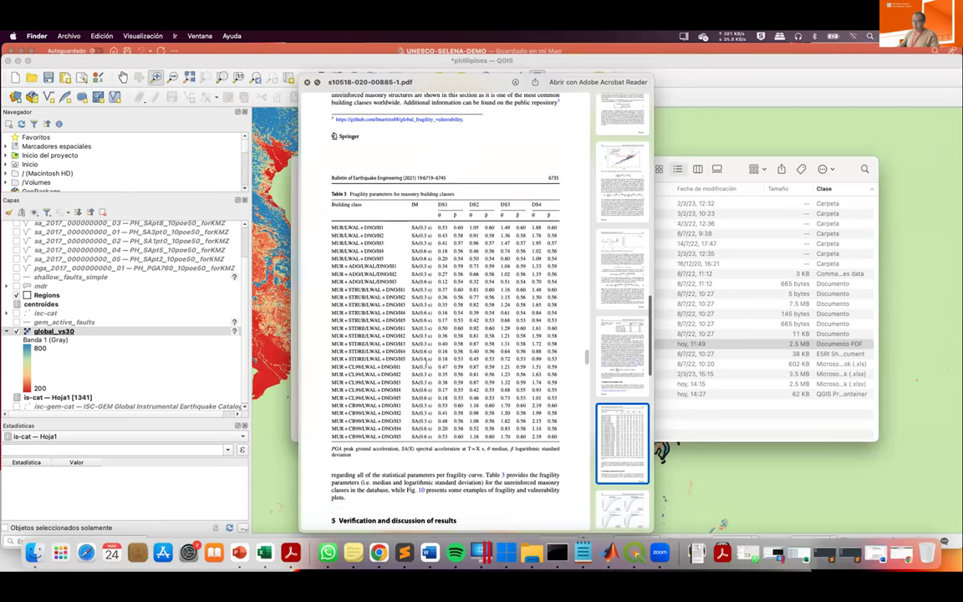
# Open the paper's linked global_fragility_vulnerability GitHub repository and browse to fragility_curves/fragility_other_IMs.
pyautogui.click(404, 117)
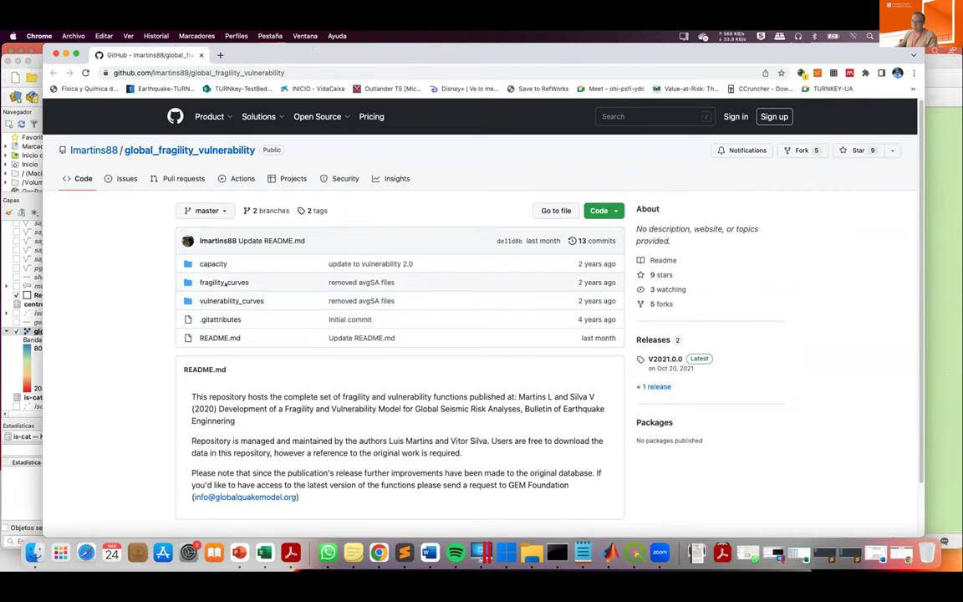
pyautogui.click(222, 282)
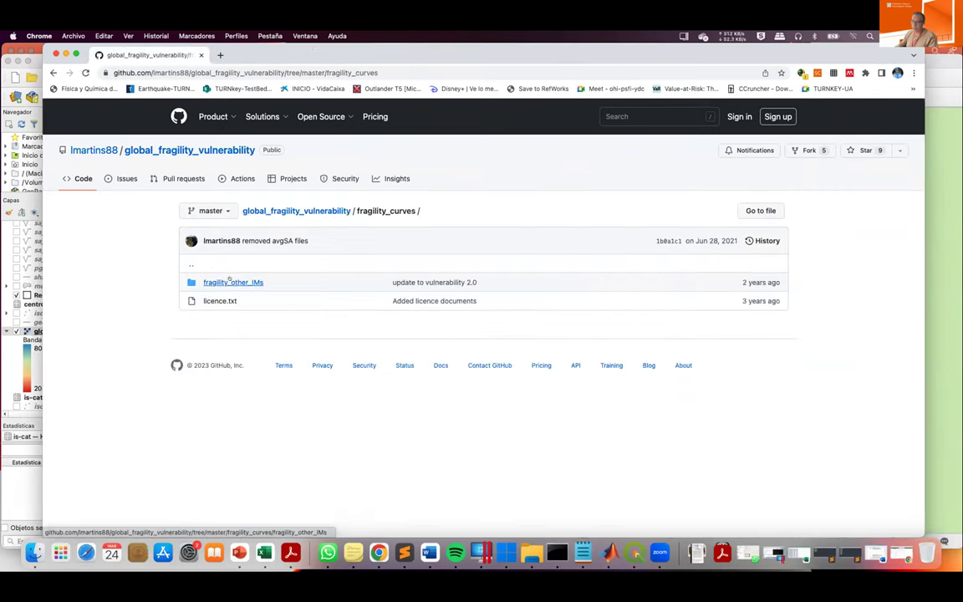
pyautogui.click(228, 282)
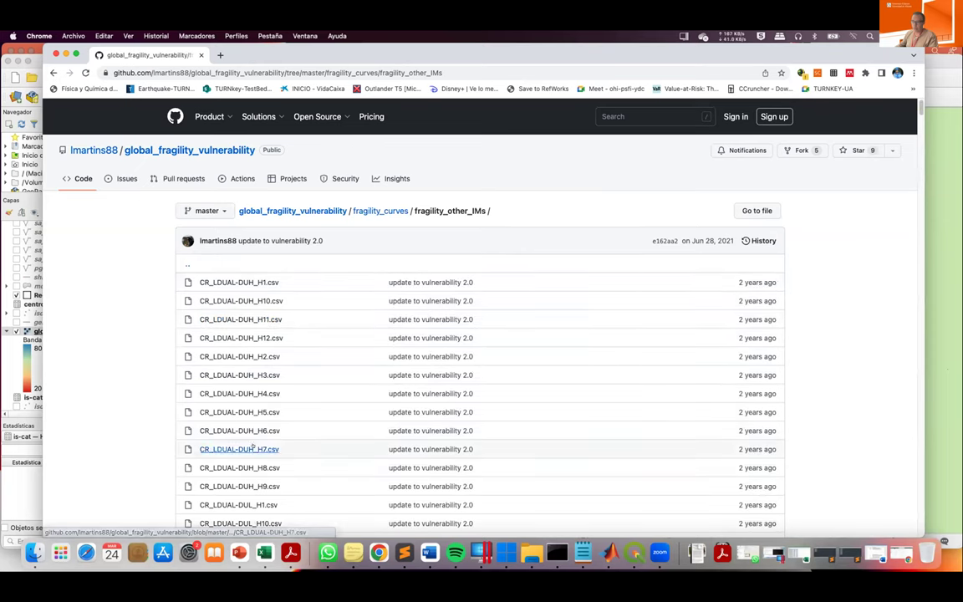
# Open CR_LDUAL-DUH_H1.csv in the repository and examine its PGA values and the slight, moderate, extensive and complete damage columns.
pyautogui.scroll(-5, 250, 431)
pyautogui.scroll(5, 236, 238)
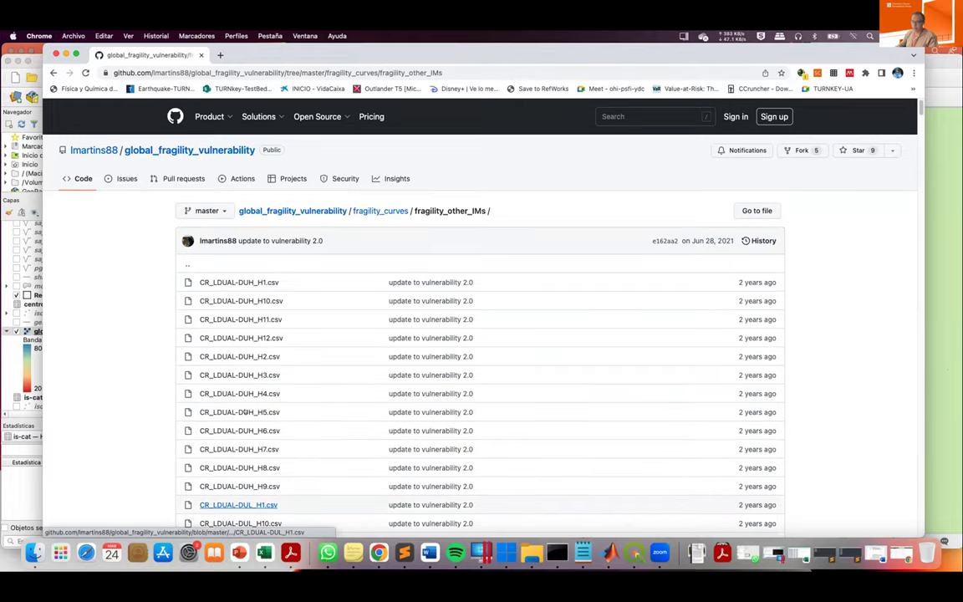
pyautogui.click(237, 282)
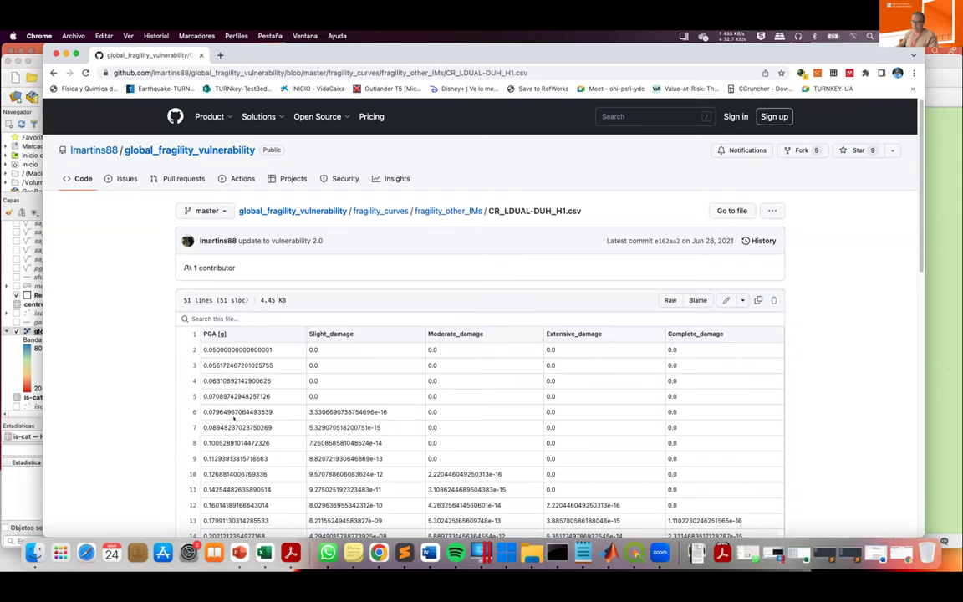
pyautogui.scroll(-1, 499, 477)
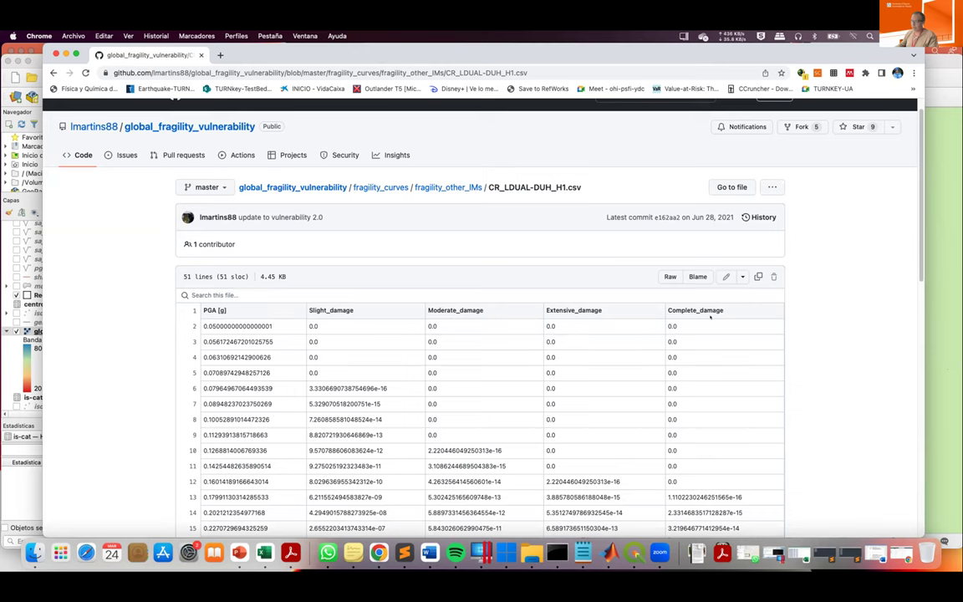
pyautogui.scroll(-5, 517, 434)
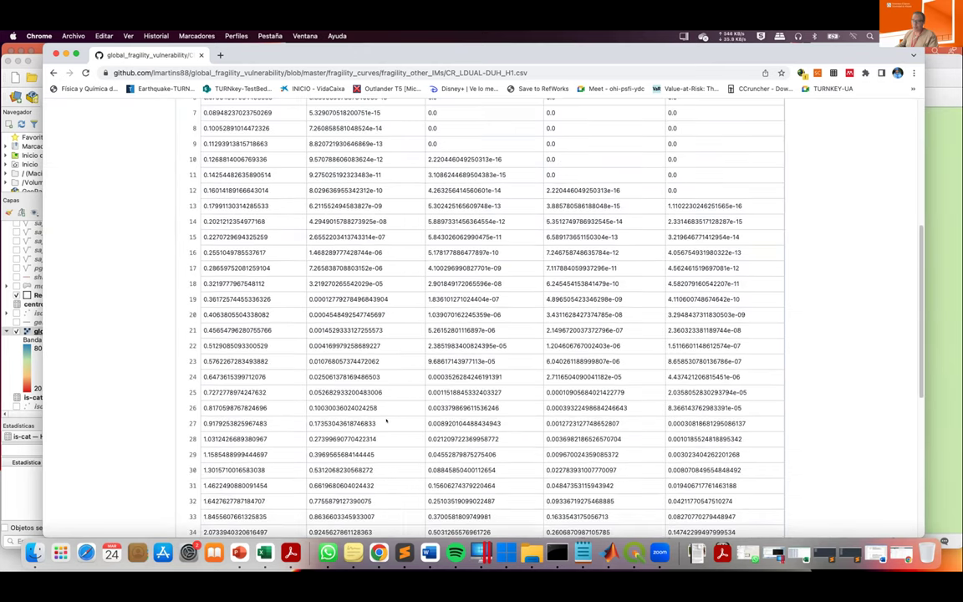
pyautogui.scroll(-4, 386, 420)
pyautogui.scroll(10, 386, 419)
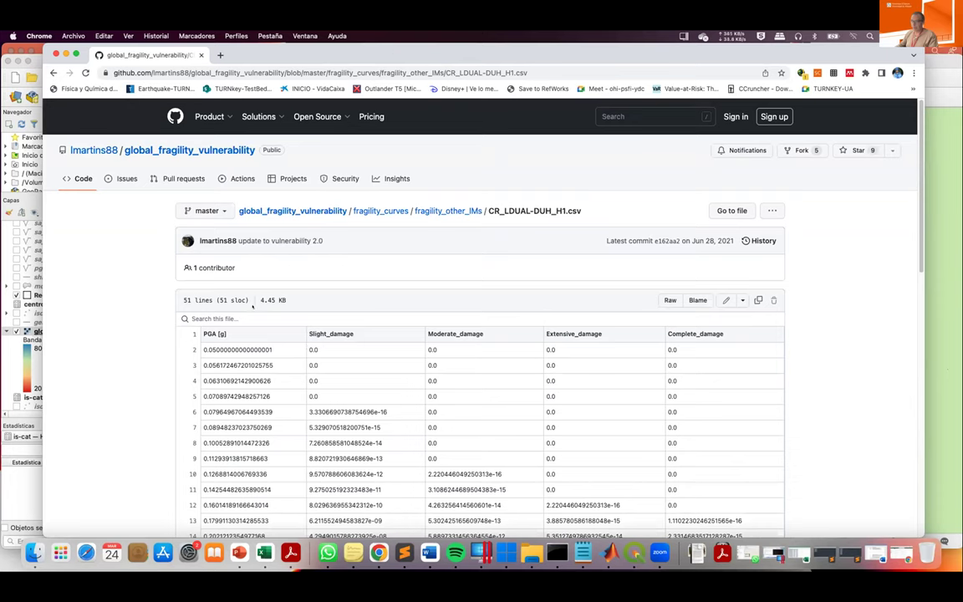
pyautogui.scroll(-2, 249, 366)
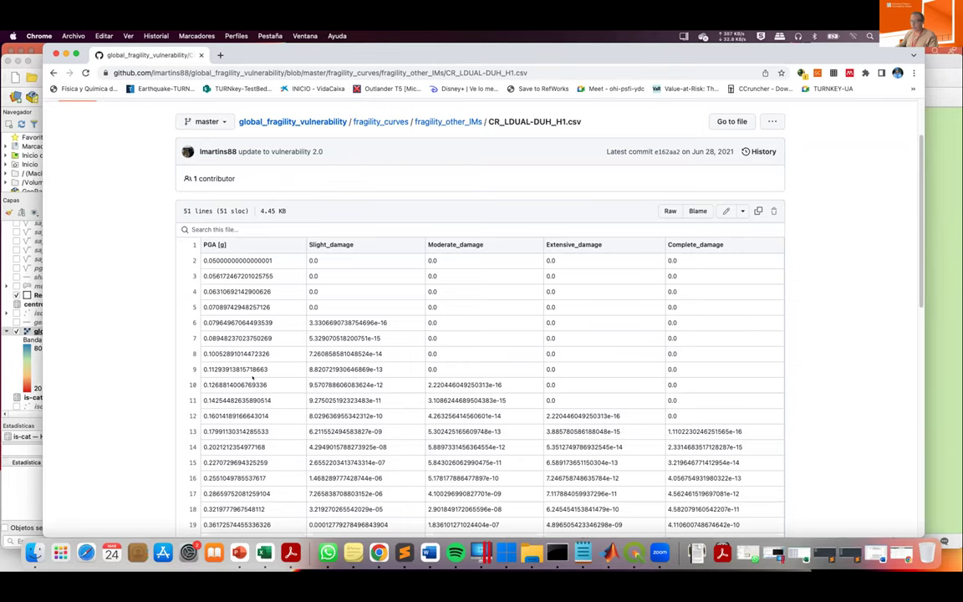
pyautogui.scroll(3, 241, 352)
pyautogui.scroll(-6, 241, 352)
pyautogui.scroll(5, 241, 352)
pyautogui.scroll(2, 253, 341)
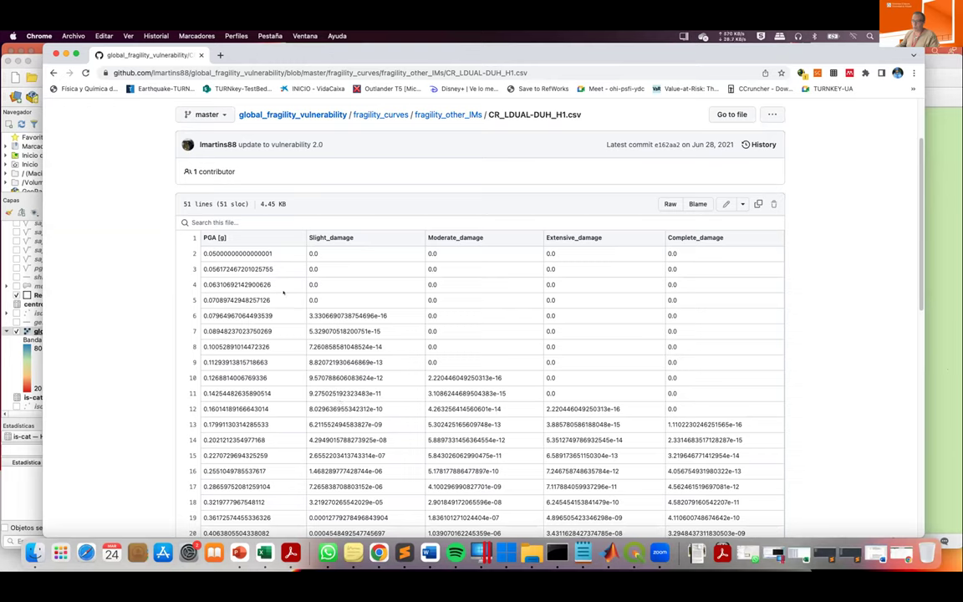
pyautogui.click(52, 72)
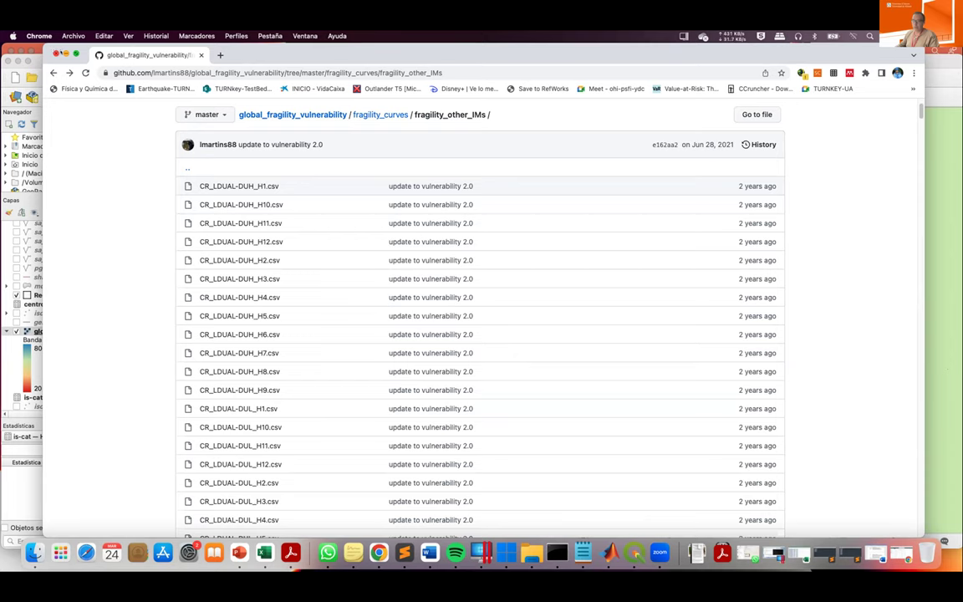
pyautogui.click(65, 55)
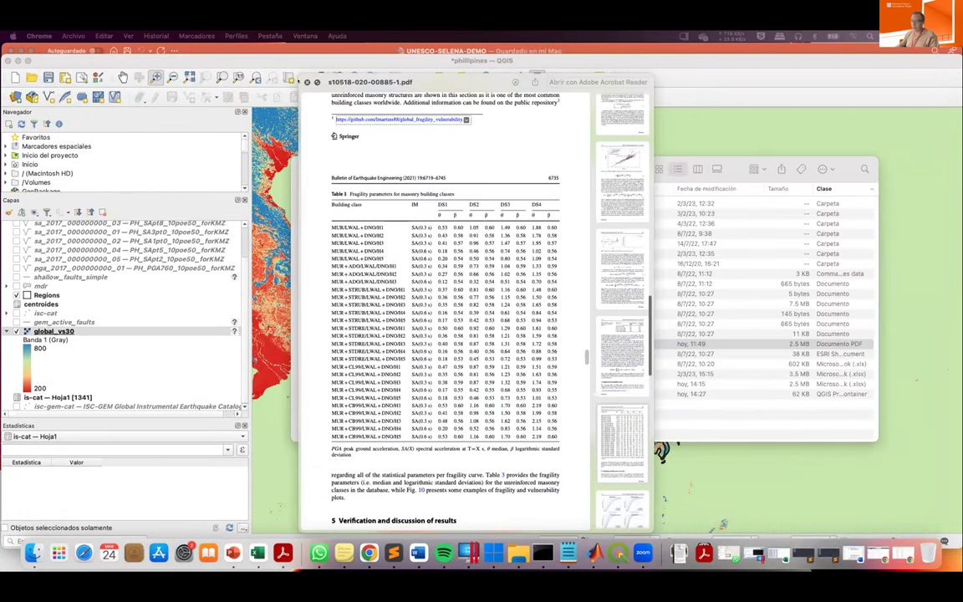
pyautogui.press('space')
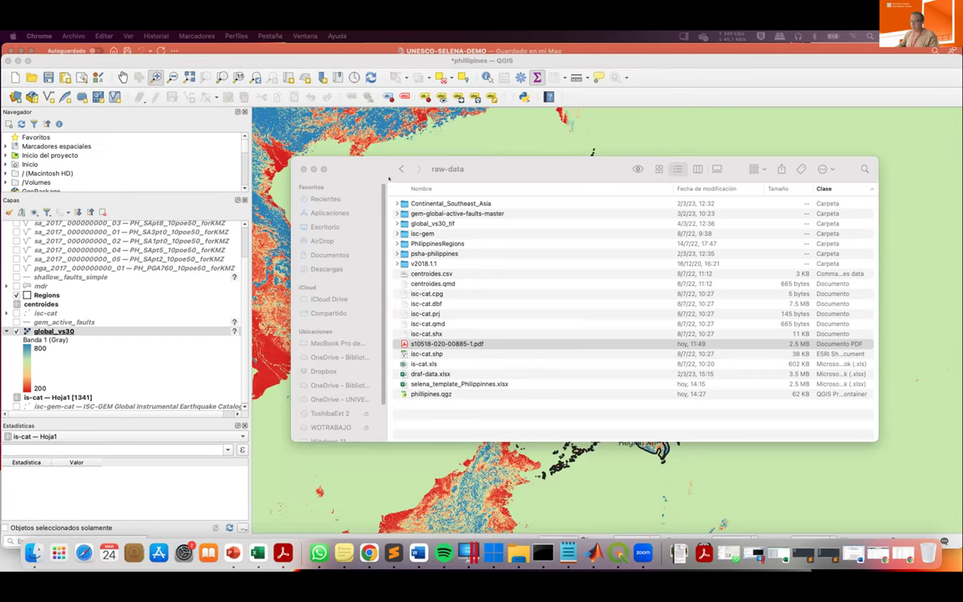
# Go back from raw-data to the webinarselena folder and shift its Finder window slightly up over the map.
pyautogui.click(393, 173)
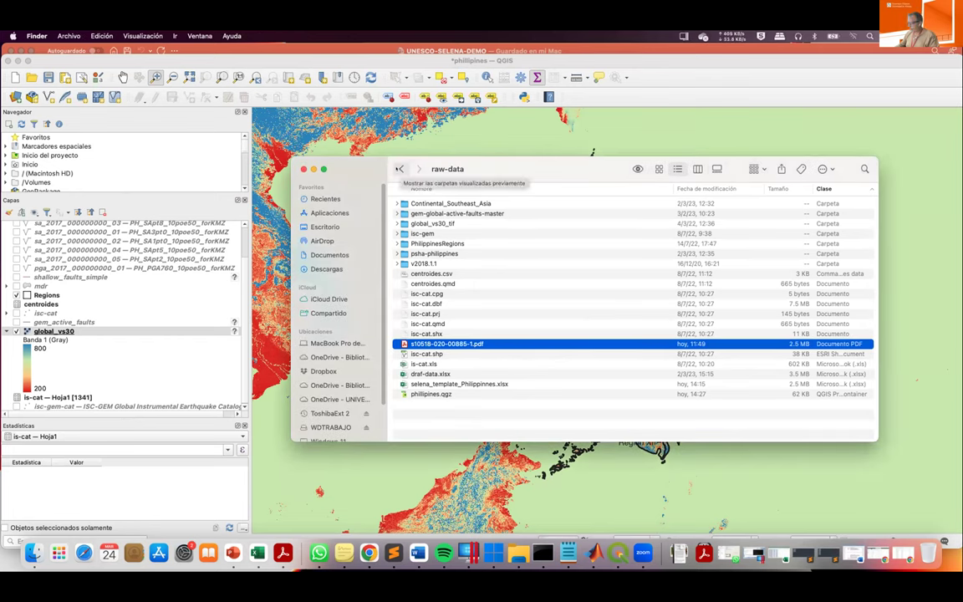
pyautogui.click(400, 169)
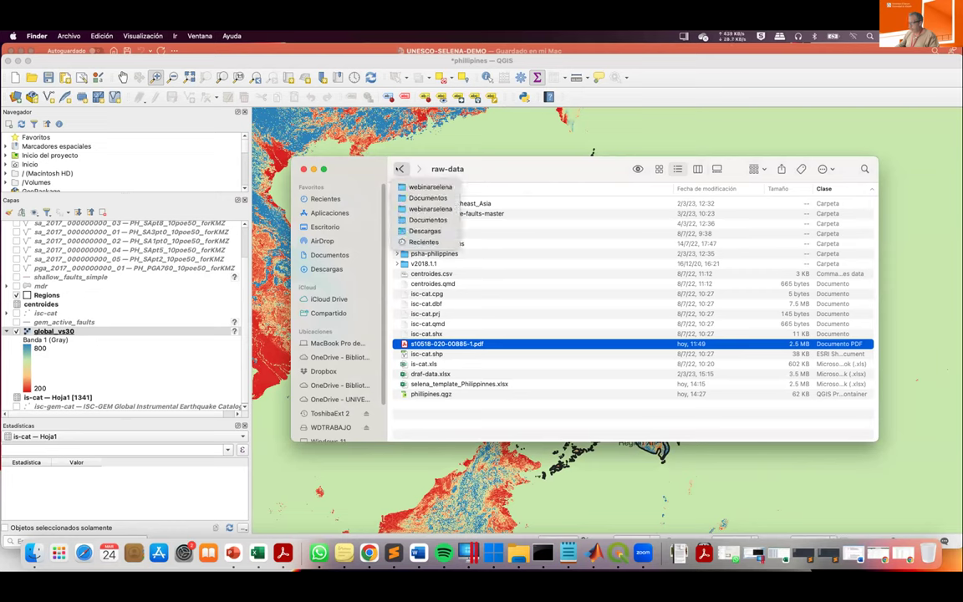
pyautogui.click(507, 170)
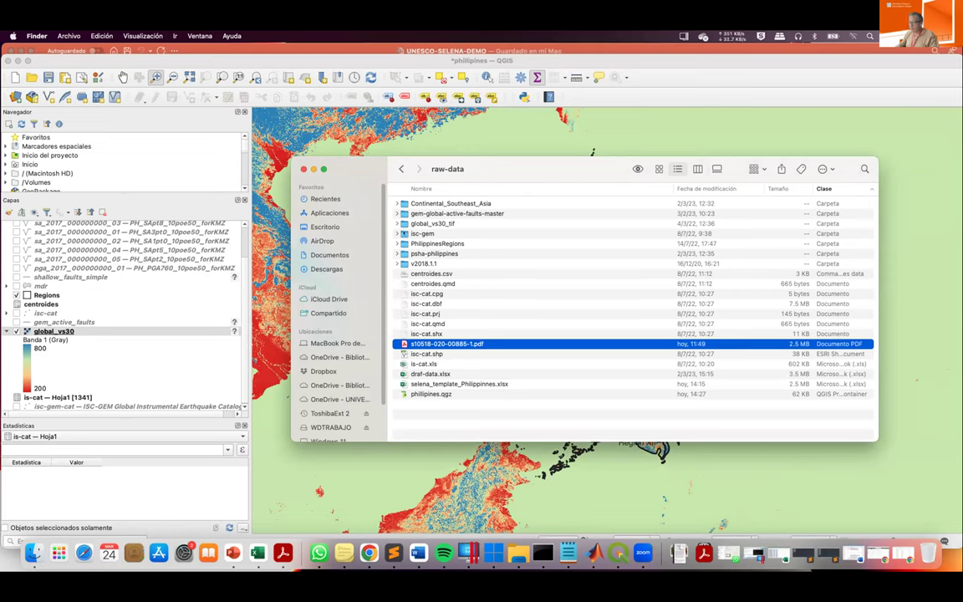
pyautogui.press('super+bracketleft')
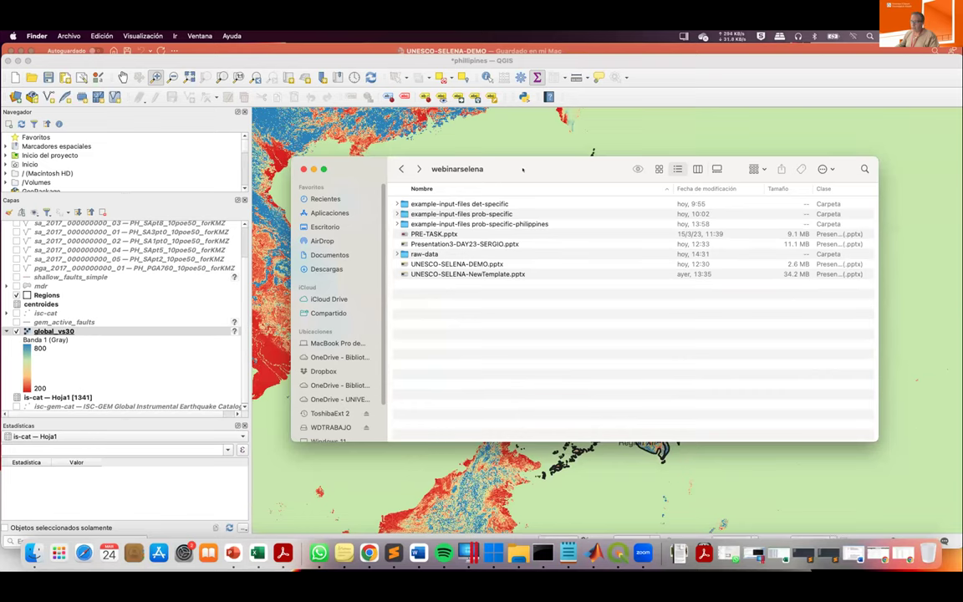
pyautogui.moveTo(523, 170); pyautogui.dragTo(469, 156)
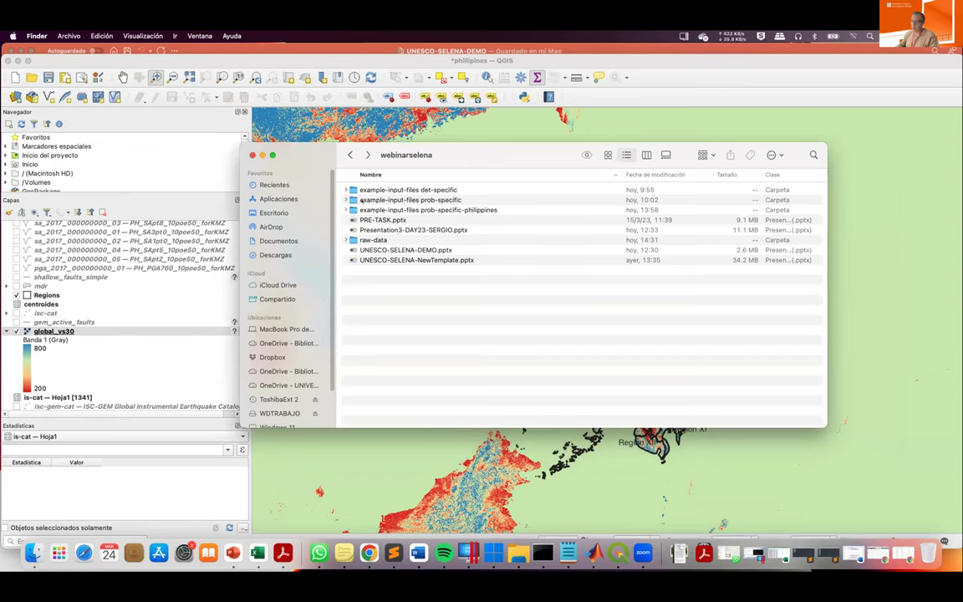
# Open the example-input-files prob-specific folder and go through its SELENA input files and output folders.
pyautogui.click(361, 200)
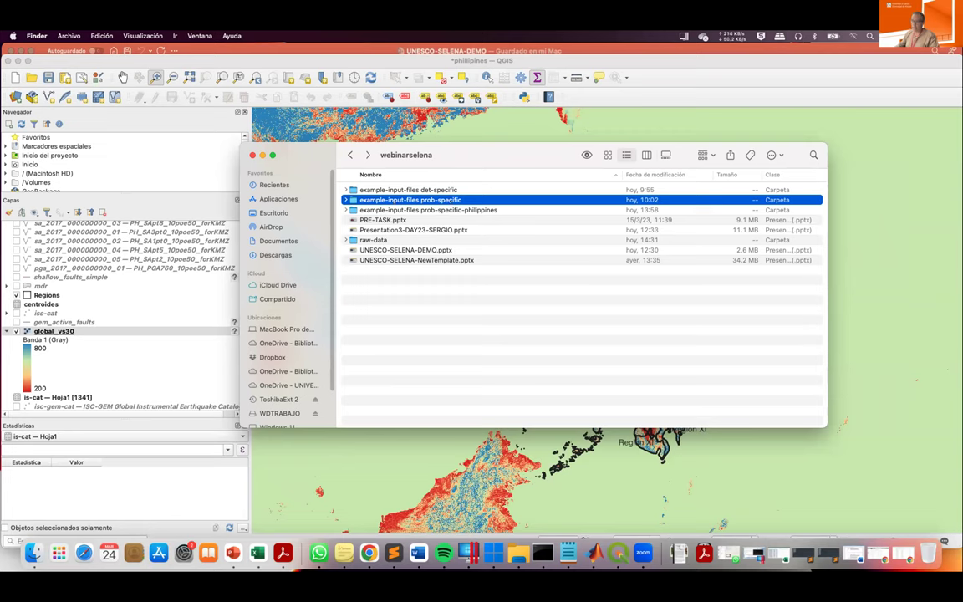
pyautogui.doubleClick(402, 200)
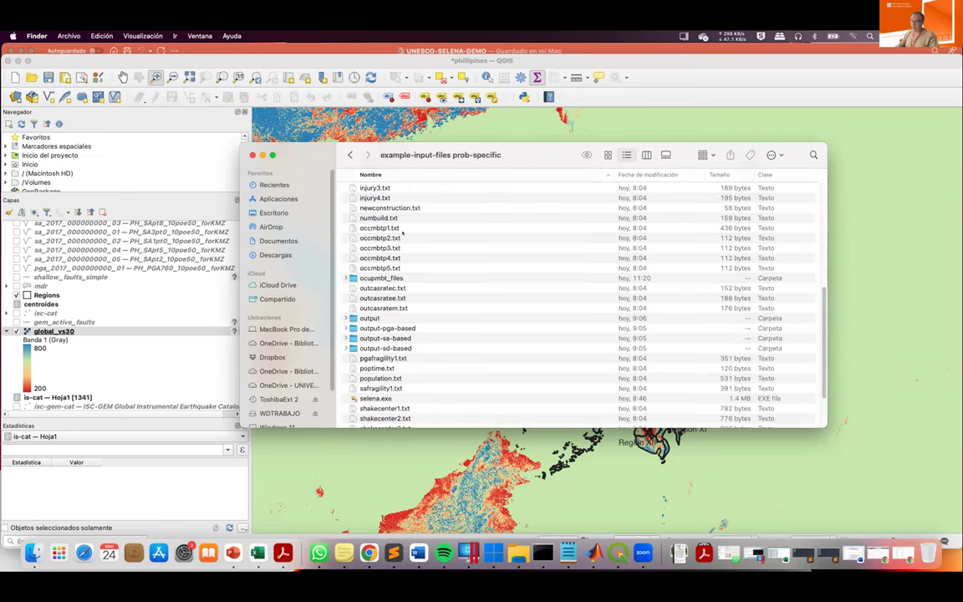
pyautogui.scroll(10, 398, 267)
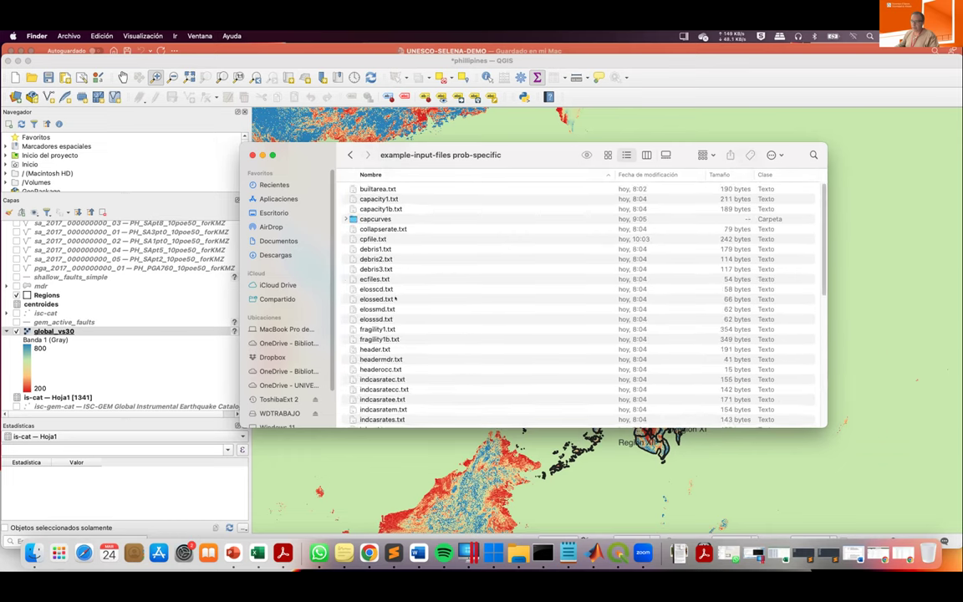
pyautogui.scroll(-10, 395, 298)
pyautogui.scroll(10, 395, 298)
pyautogui.scroll(-10, 396, 282)
pyautogui.scroll(6, 397, 285)
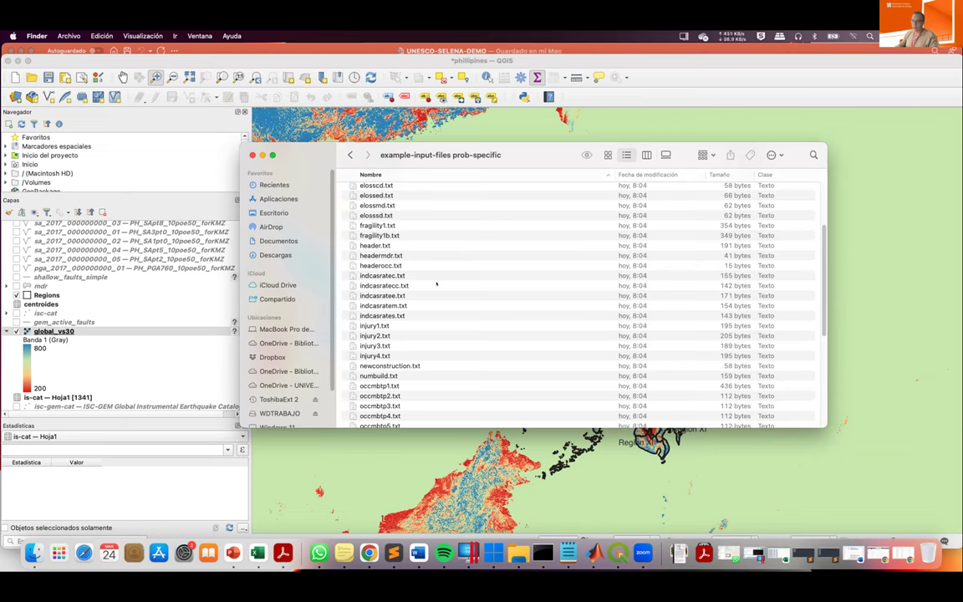
# Return to webinarselena, then open example-input-files prob-specific-philippines and go through its input files.
pyautogui.press('super+Up')
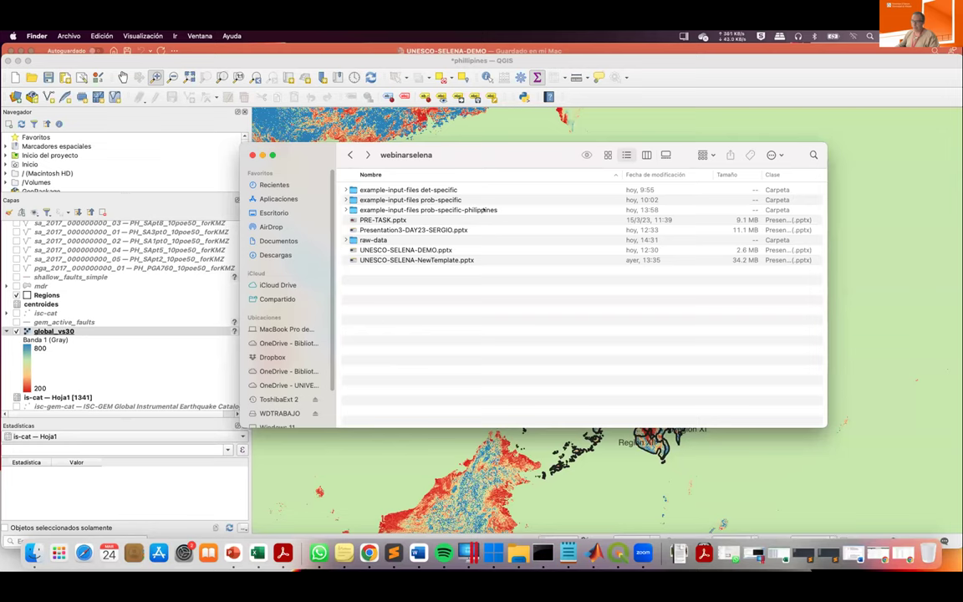
pyautogui.doubleClick(483, 209)
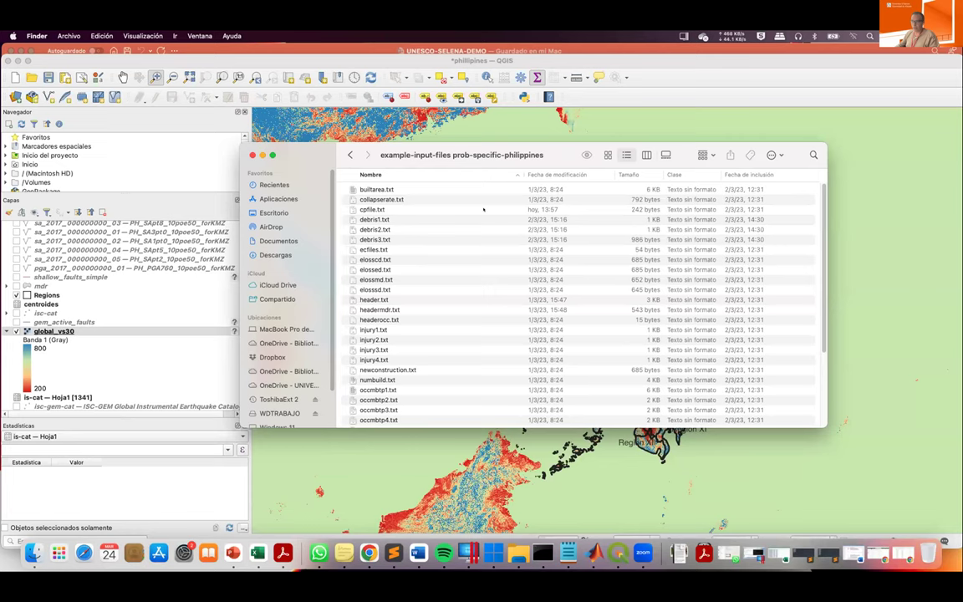
pyautogui.scroll(-5, 483, 210)
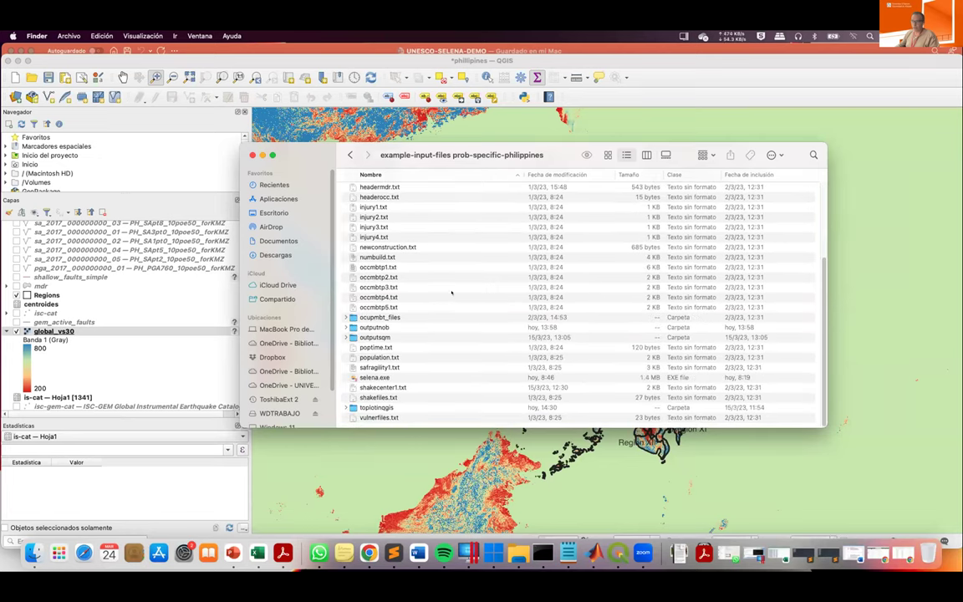
# Go back to webinarselena, enter the raw-data folder and open selena_template_Philippinnes.xlsx in Excel.
pyautogui.click(350, 154)
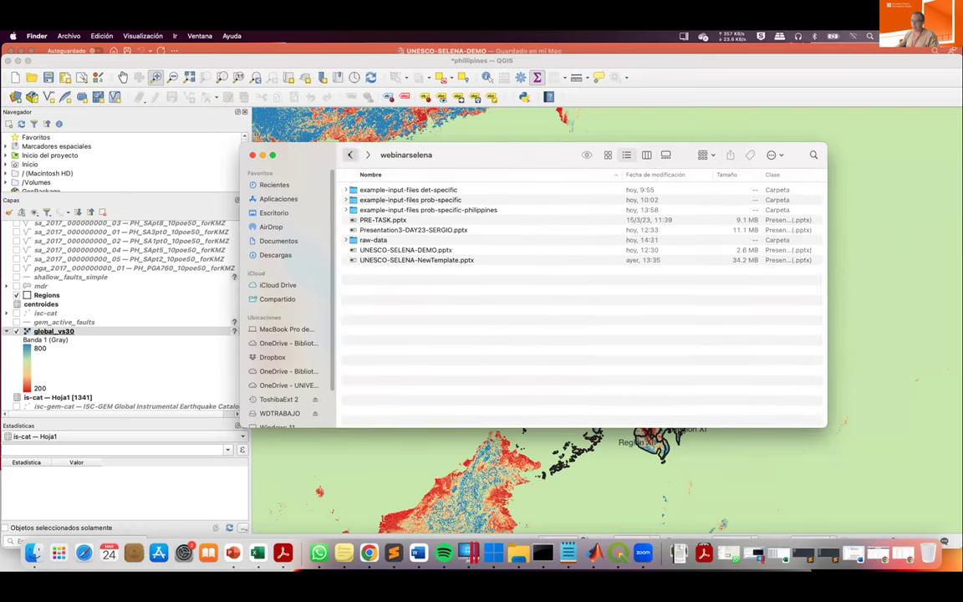
pyautogui.click(350, 155)
pyautogui.doubleClick(388, 190)
pyautogui.doubleClick(373, 240)
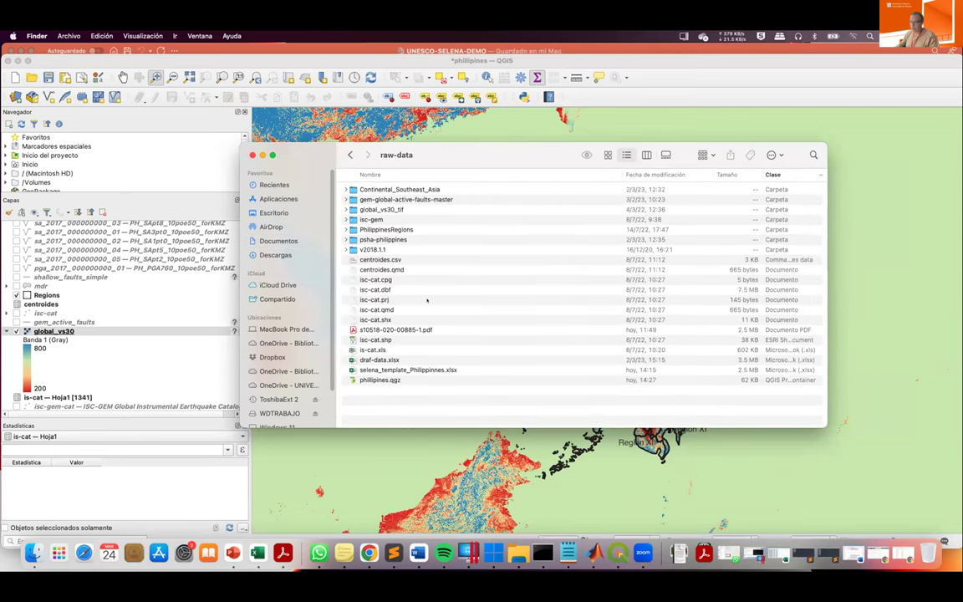
pyautogui.click(403, 369)
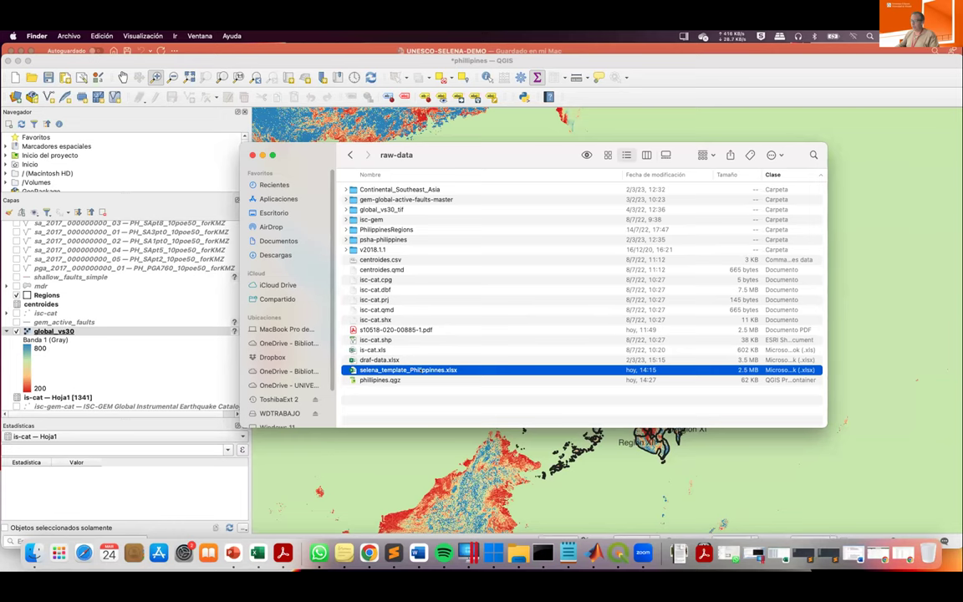
pyautogui.press('super+o')
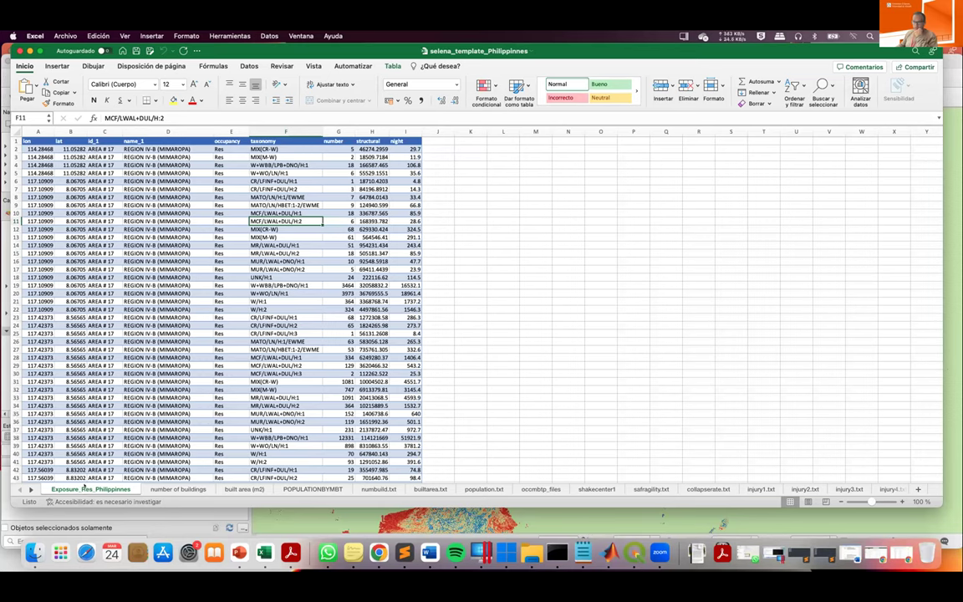
# Go through the column headers of the Exposure_Res_Philippinnes sheet, from lon, lat and id_1 to taxonomy, number, structural and night.
pyautogui.click(85, 197)
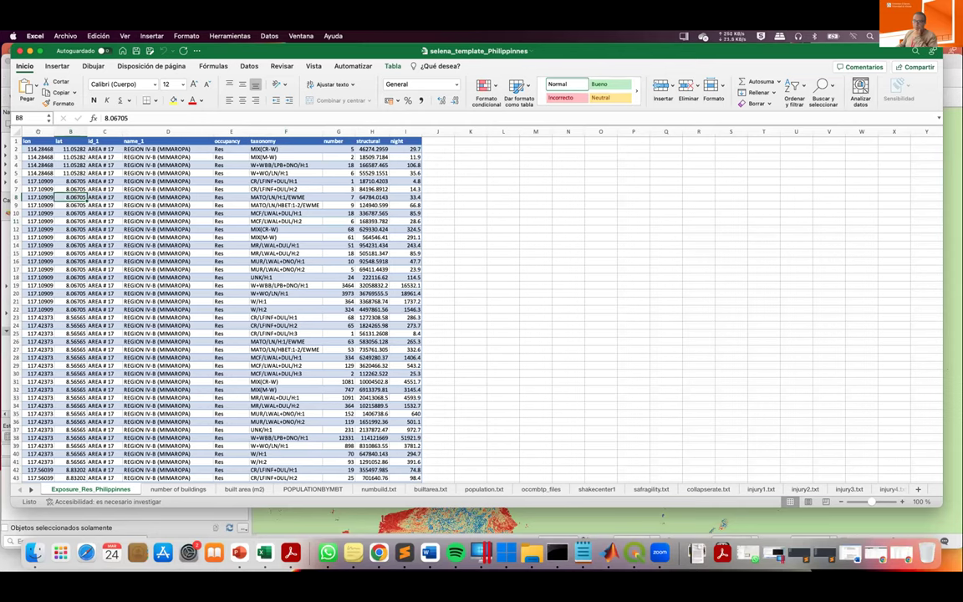
pyautogui.press('Left')
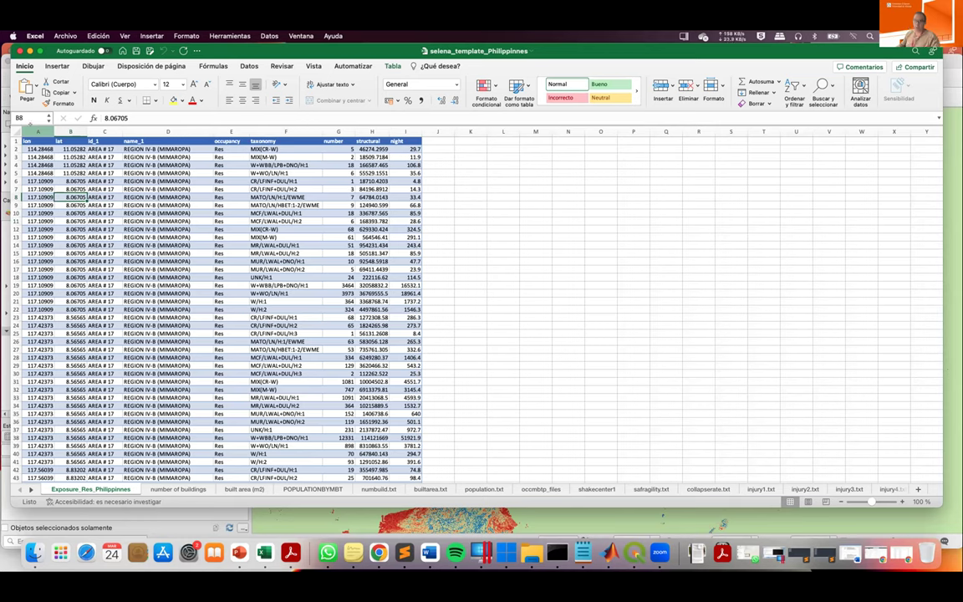
pyautogui.click(38, 140)
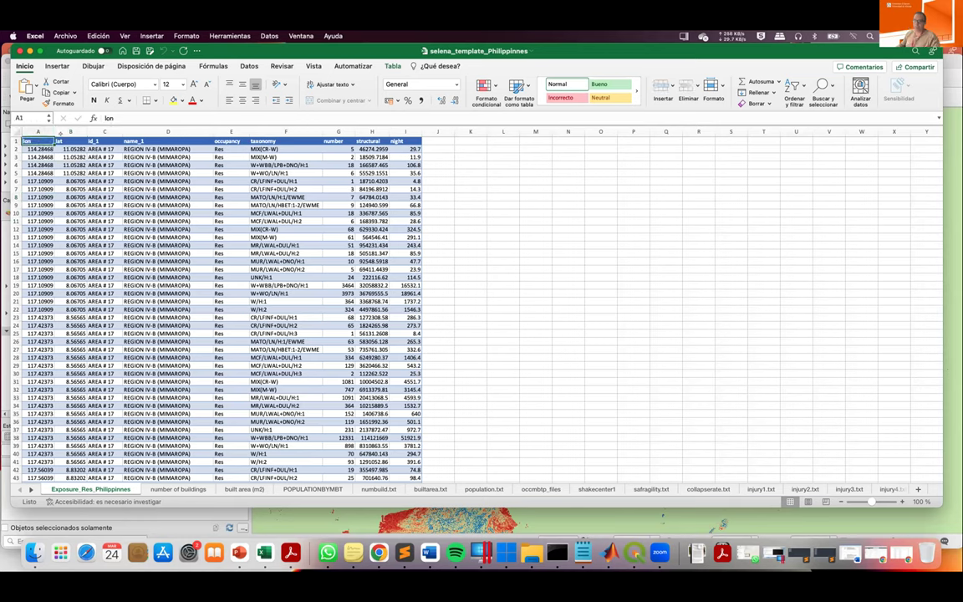
pyautogui.click(62, 134)
pyautogui.press('Right')
pyautogui.press('Right')
pyautogui.press('Right')
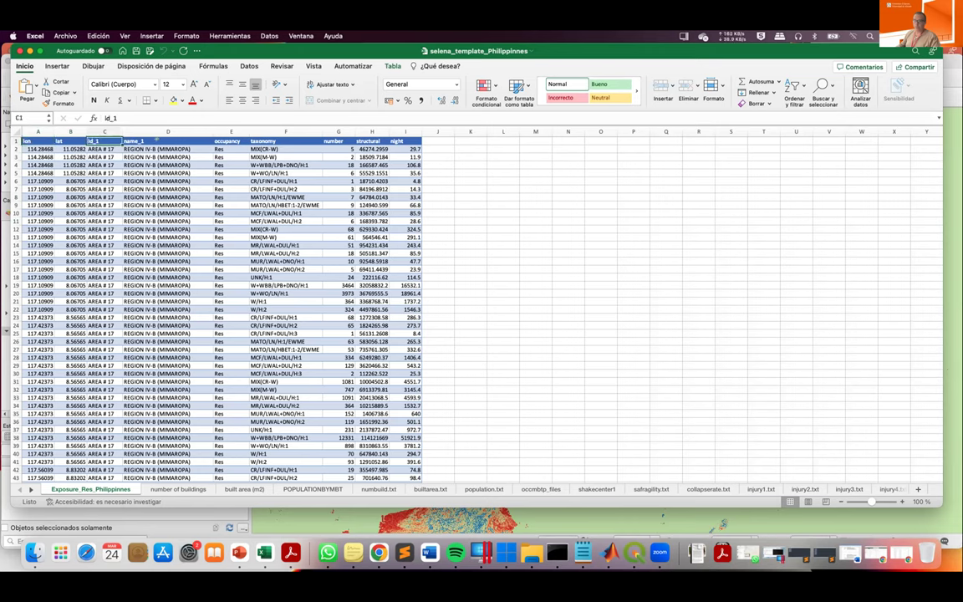
pyautogui.click(289, 140)
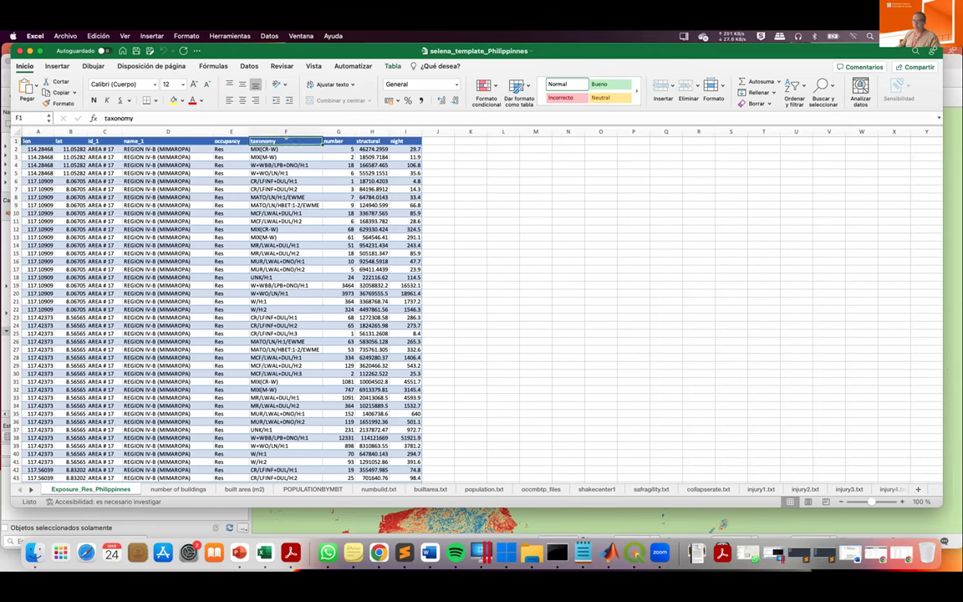
pyautogui.press('Right')
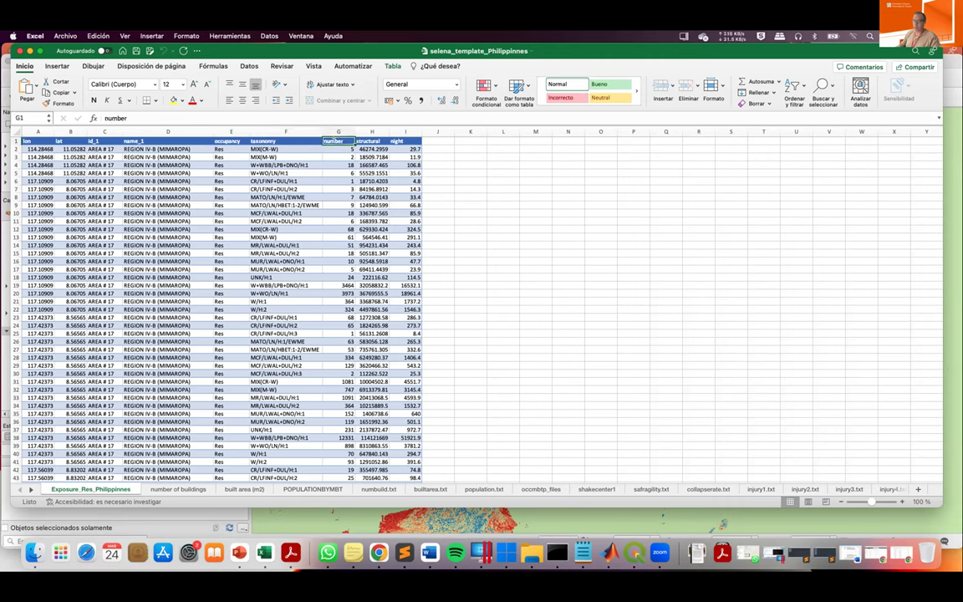
pyautogui.press('Right')
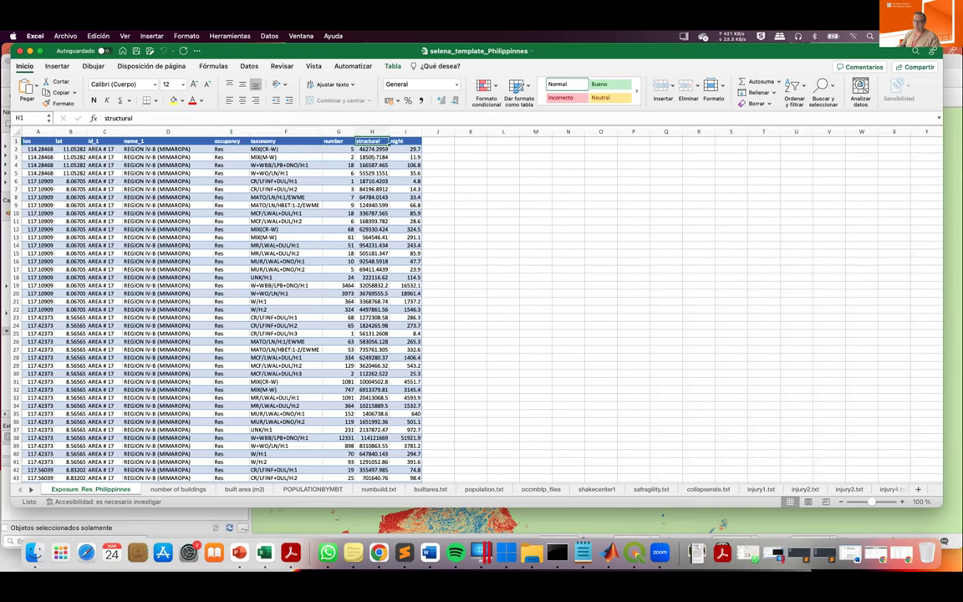
pyautogui.press('Right')
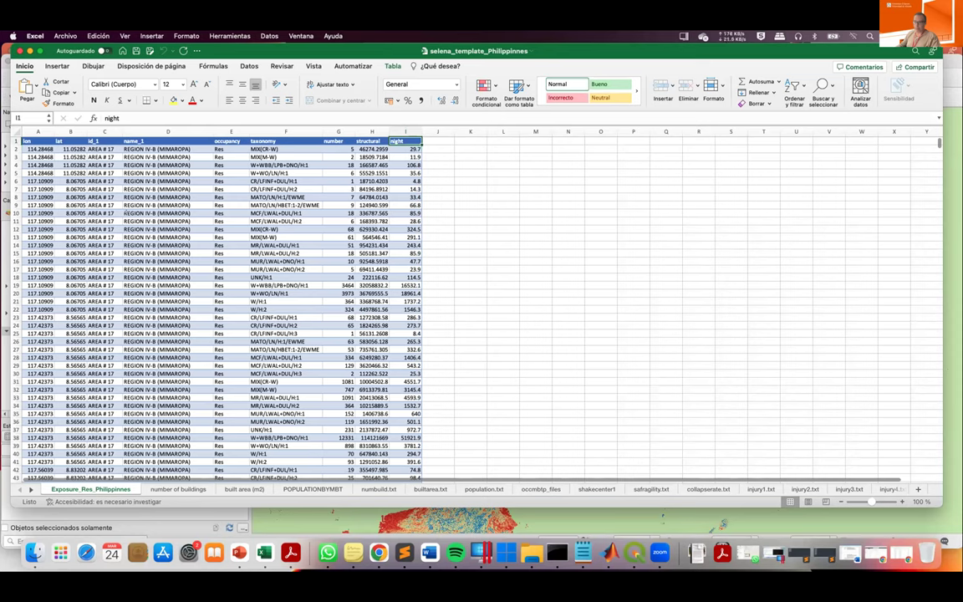
# Open the number of buildings sheet at its first columns and bring up the analysis tools for its pivot table.
pyautogui.click(164, 490)
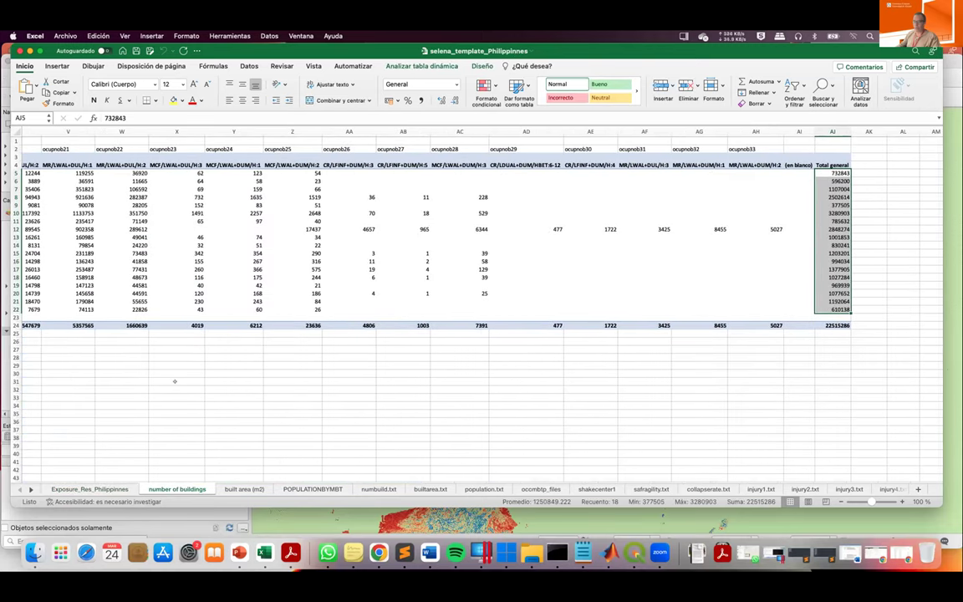
pyautogui.hscroll(-15, 180, 382)
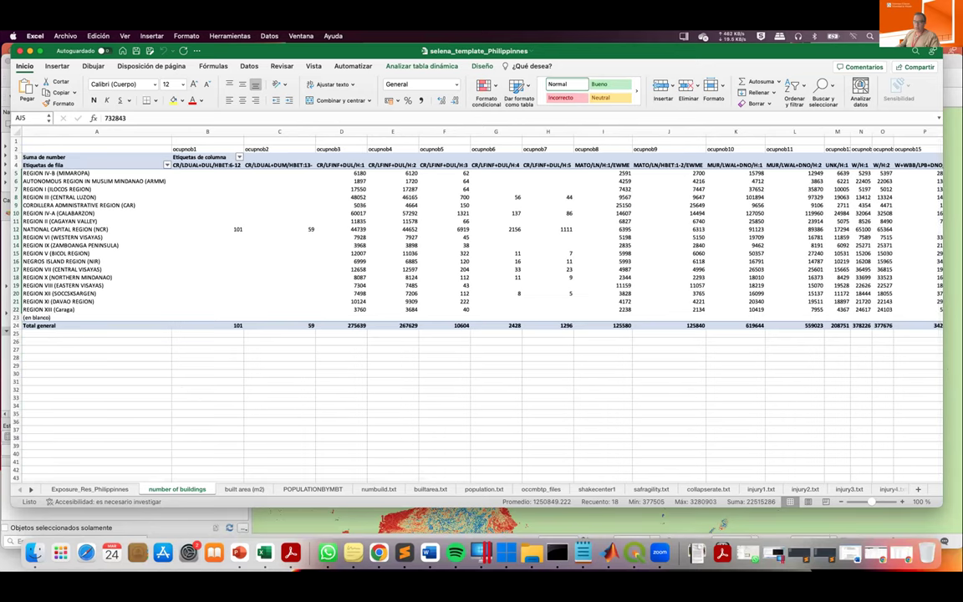
pyautogui.click(576, 203)
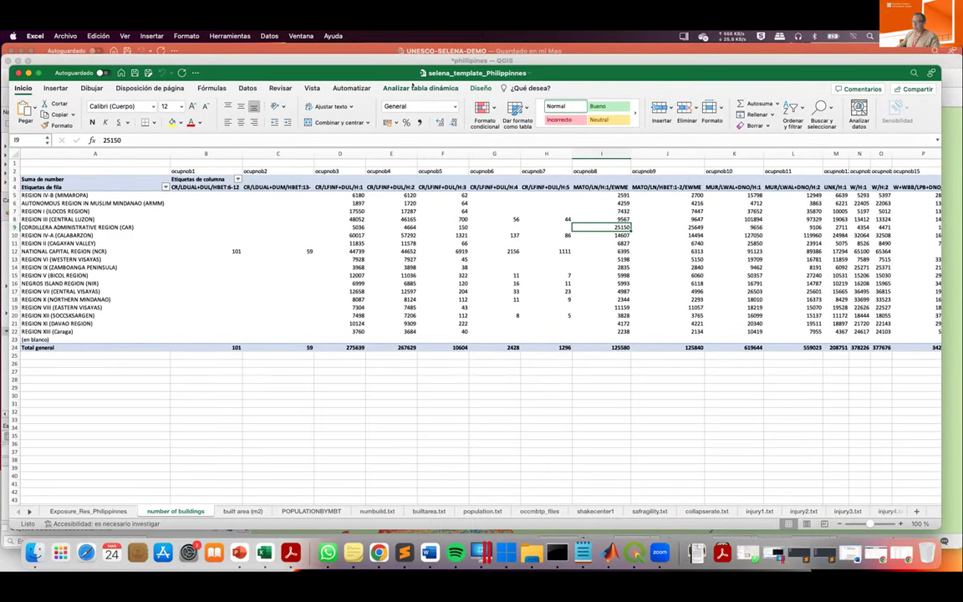
pyautogui.click(414, 88)
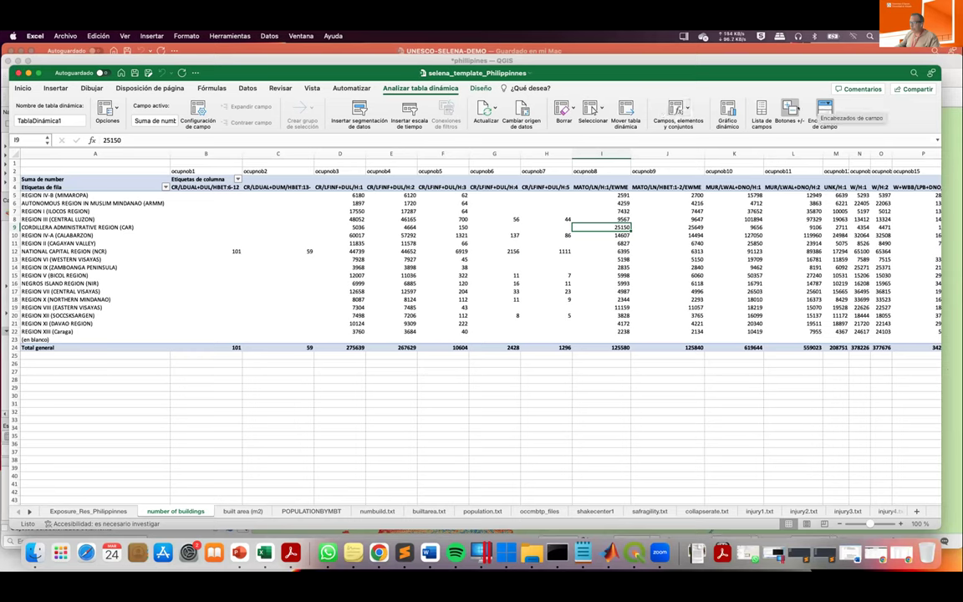
pyautogui.click(824, 110)
pyautogui.click(824, 110)
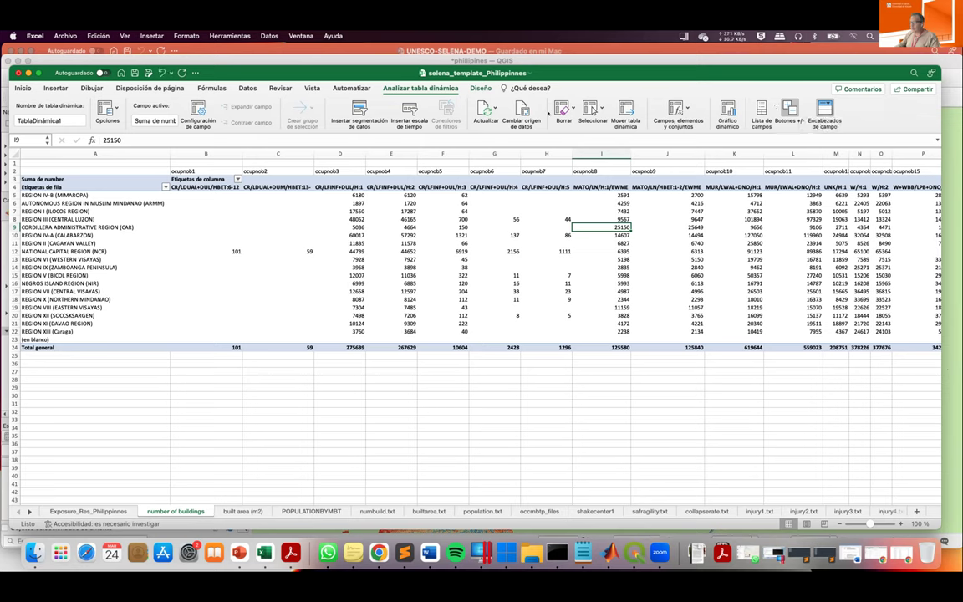
pyautogui.click(546, 267)
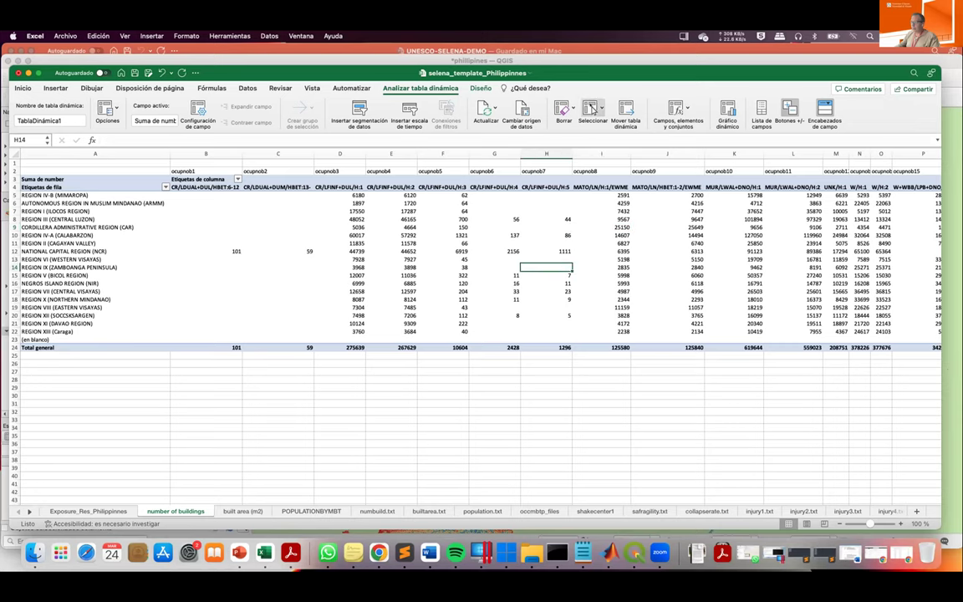
pyautogui.click(592, 110)
pyautogui.click(606, 176)
pyautogui.click(679, 109)
pyautogui.click(679, 110)
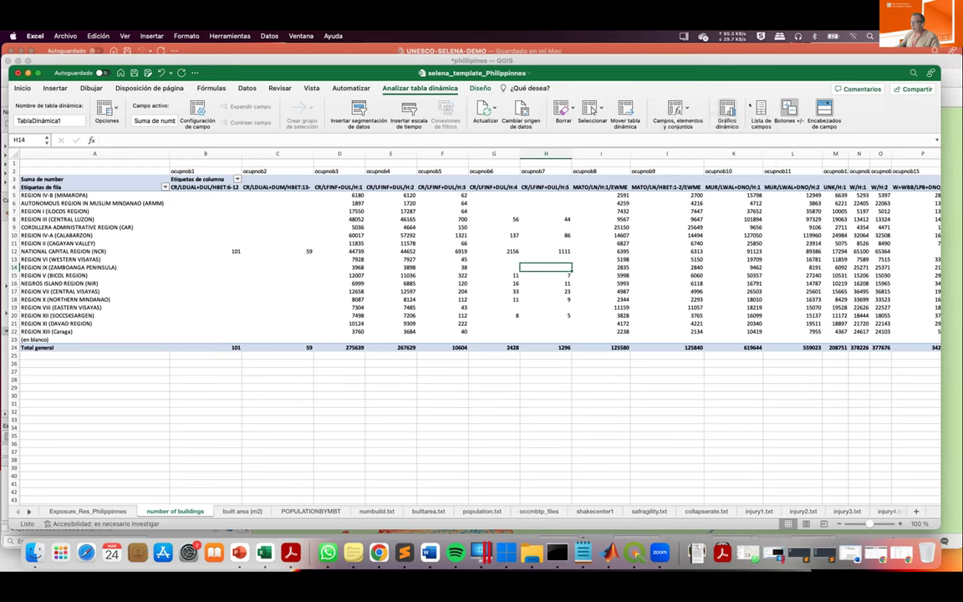
# Display the pivot table's field list, examine the taxonomy columns, name_1 rows and Suma de number values, and close the list.
pyautogui.click(760, 111)
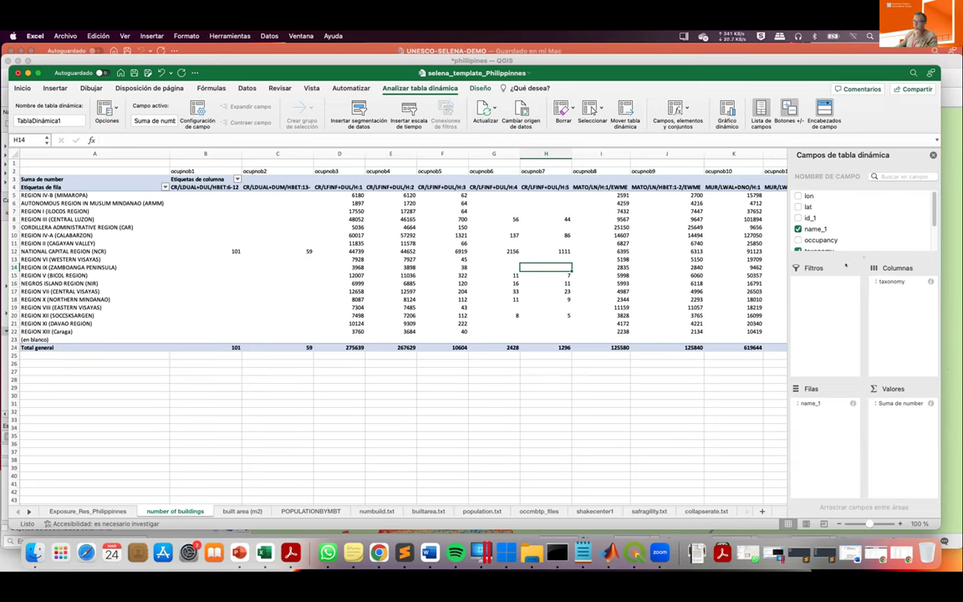
pyautogui.scroll(-2, 810, 212)
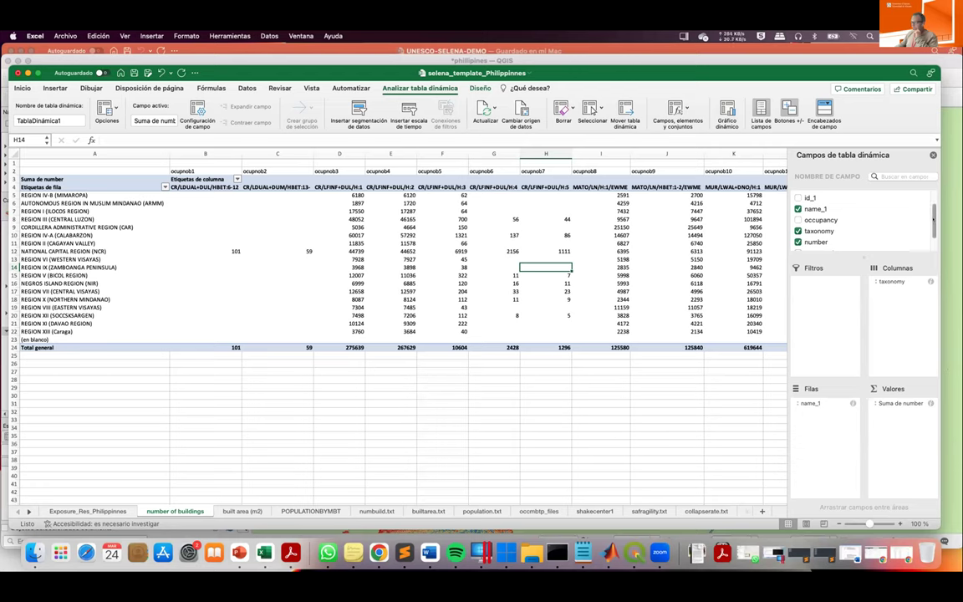
pyautogui.scroll(-1, 836, 222)
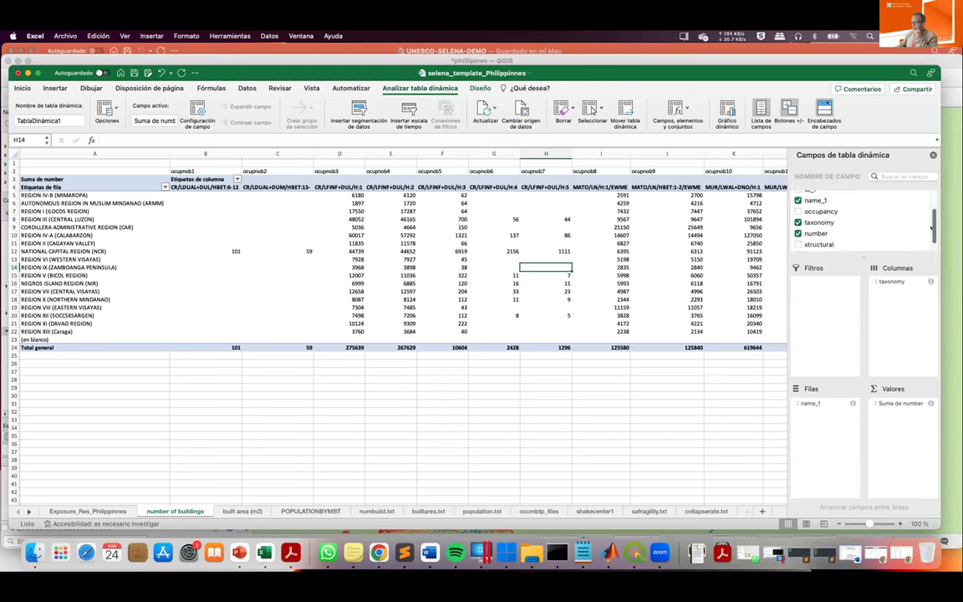
pyautogui.click(891, 281)
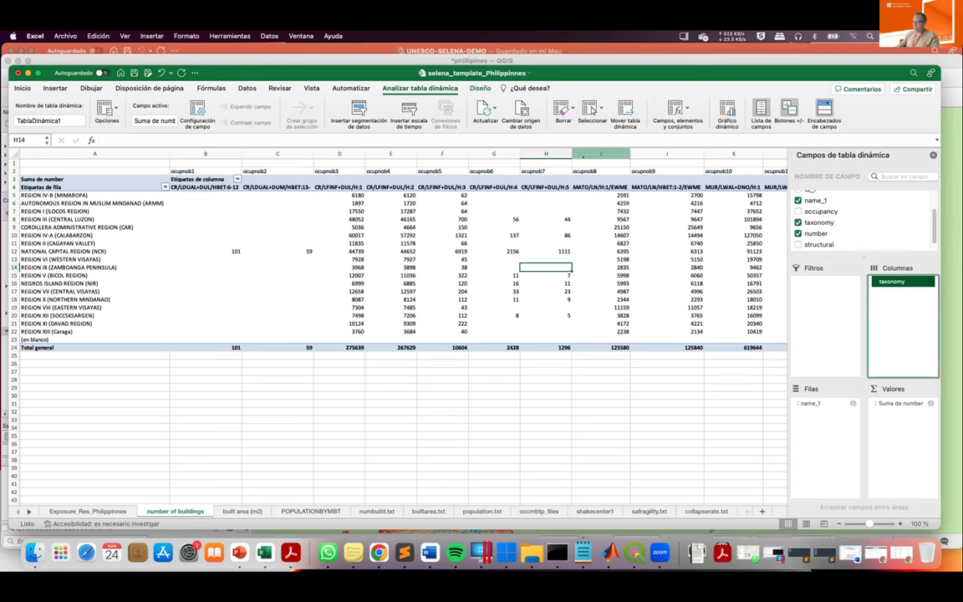
pyautogui.click(809, 403)
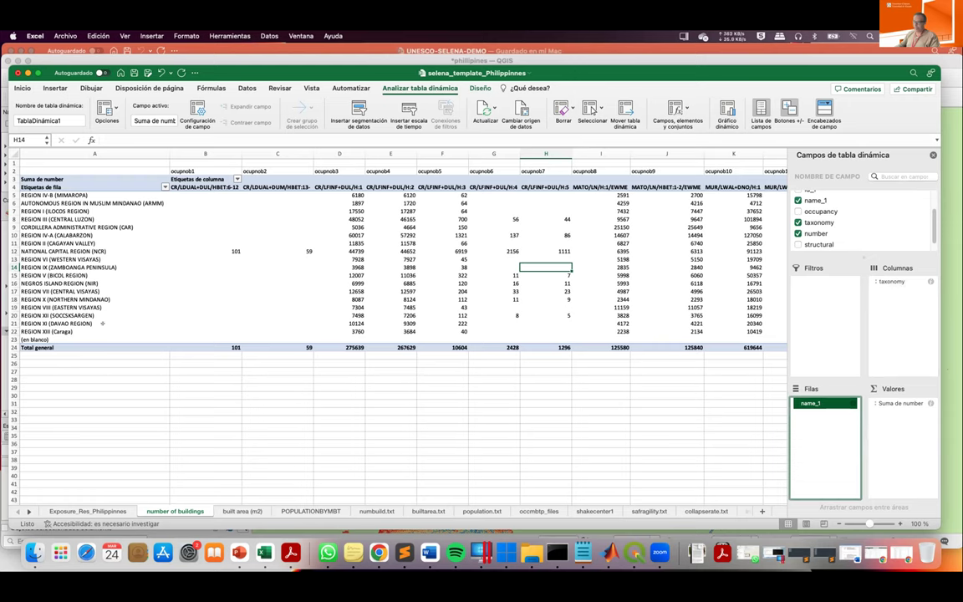
pyautogui.click(901, 403)
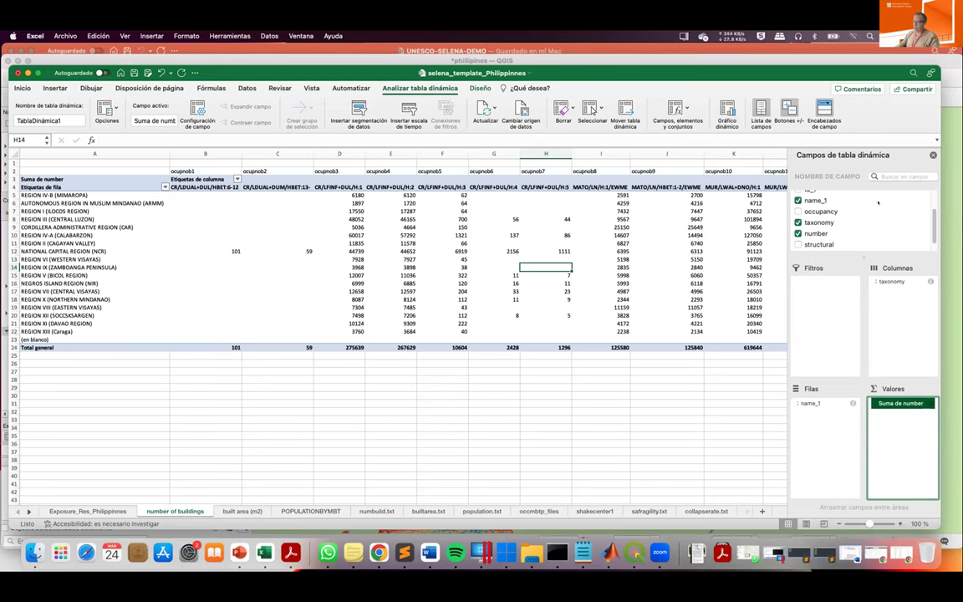
pyautogui.click(687, 219)
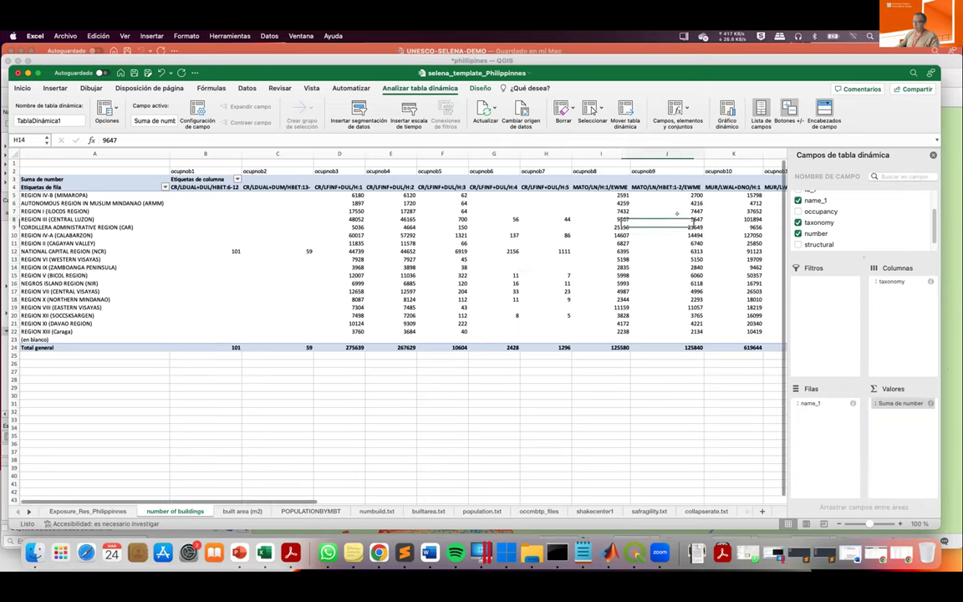
pyautogui.click(932, 155)
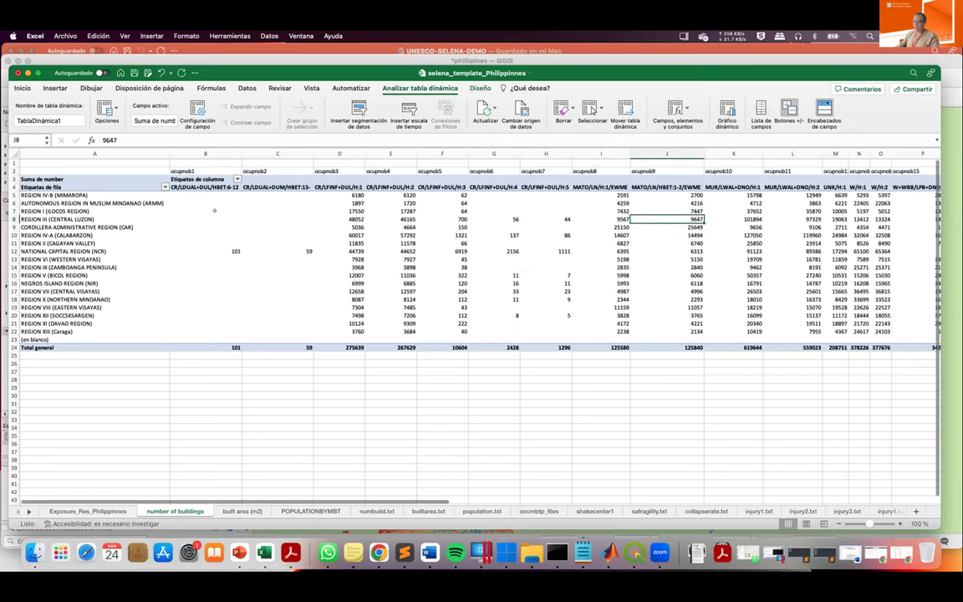
# Go through the building-count columns from ocupnob1 to ocupnob33 and the Total general column, and return to the region names.
pyautogui.hscroll(8, 286, 237)
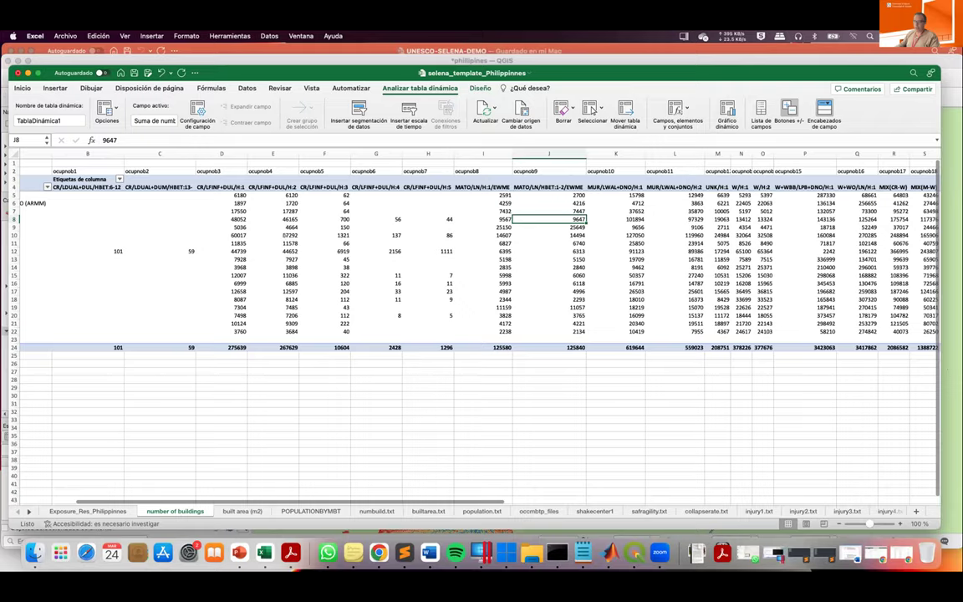
pyautogui.hscroll(3, 433, 293)
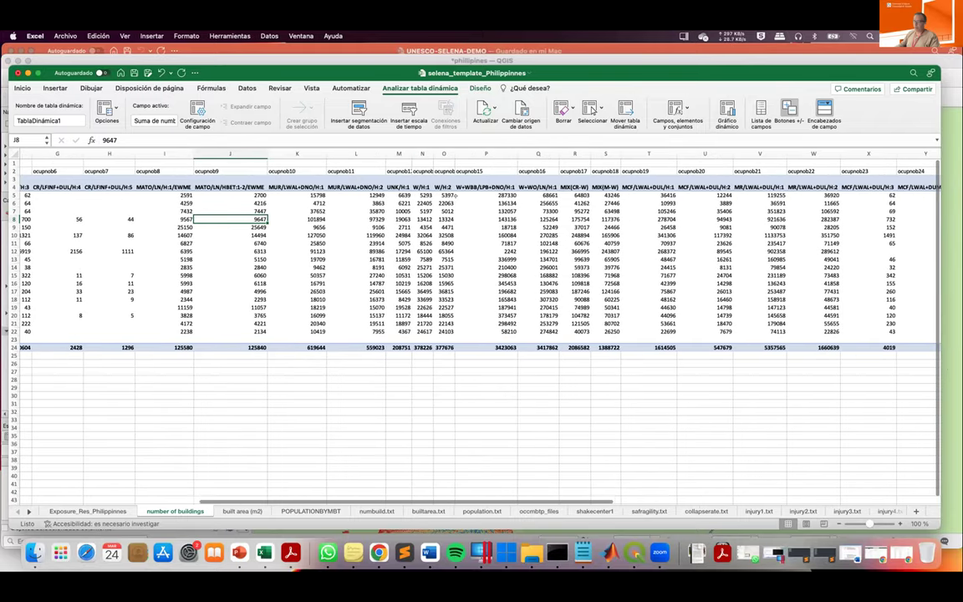
pyautogui.hscroll(10, 432, 293)
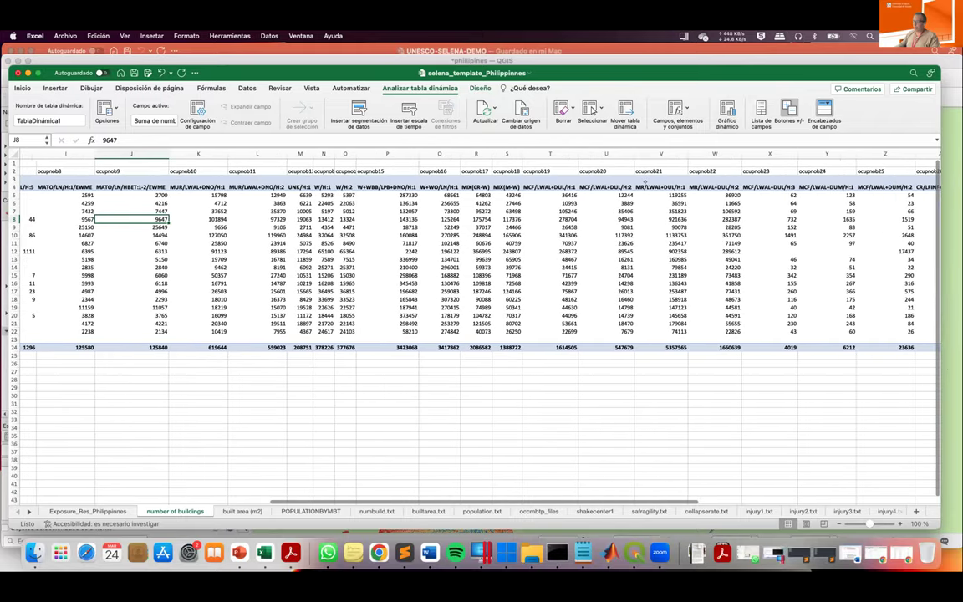
pyautogui.hscroll(15, 432, 292)
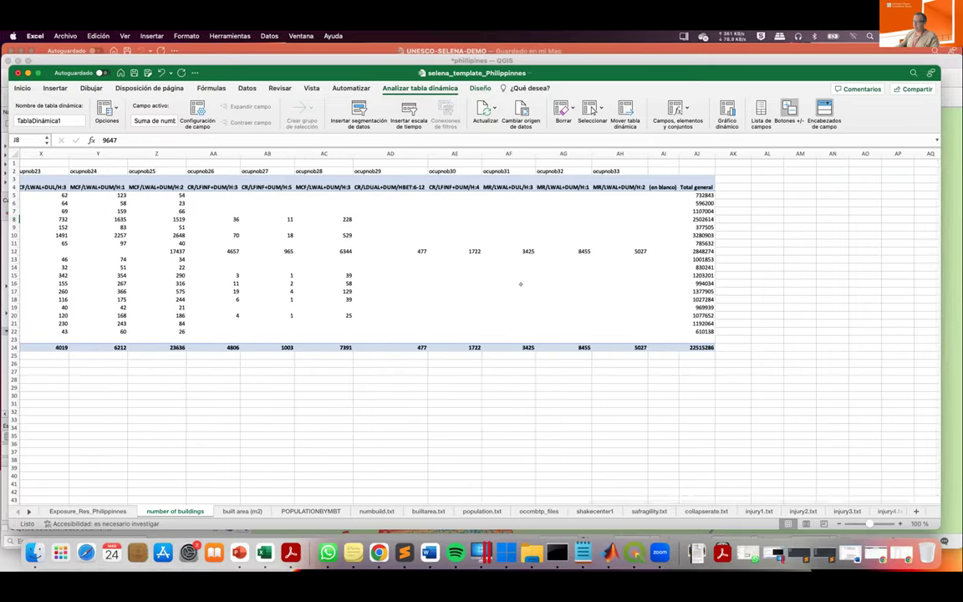
pyautogui.hscroll(-20, 684, 326)
pyautogui.hscroll(-5, 526, 284)
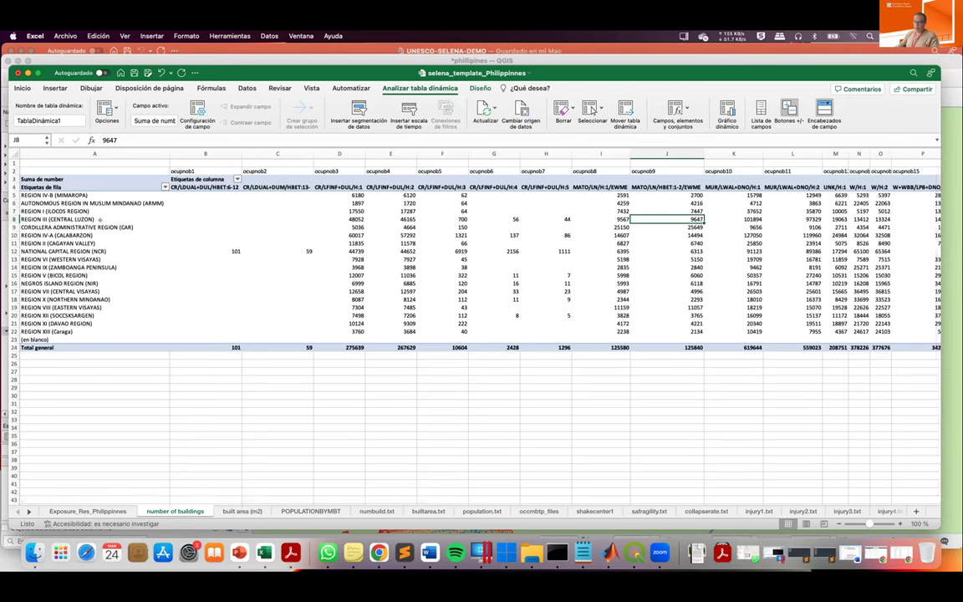
# Open the built area (m2) sheet and go through its occmbtp1 to occmbtp33 columns, returning to the region names.
pyautogui.click(243, 511)
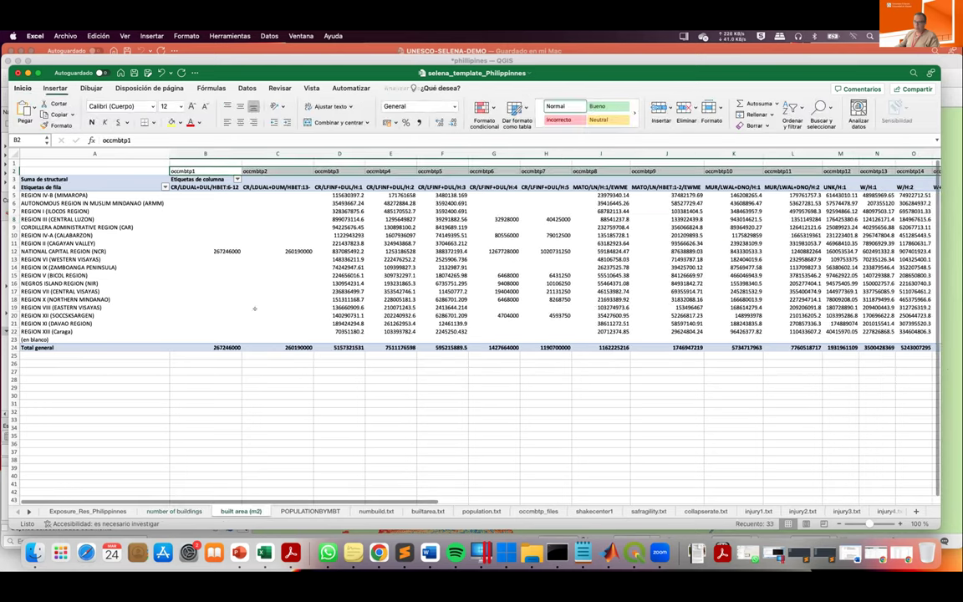
pyautogui.hscroll(10, 408, 243)
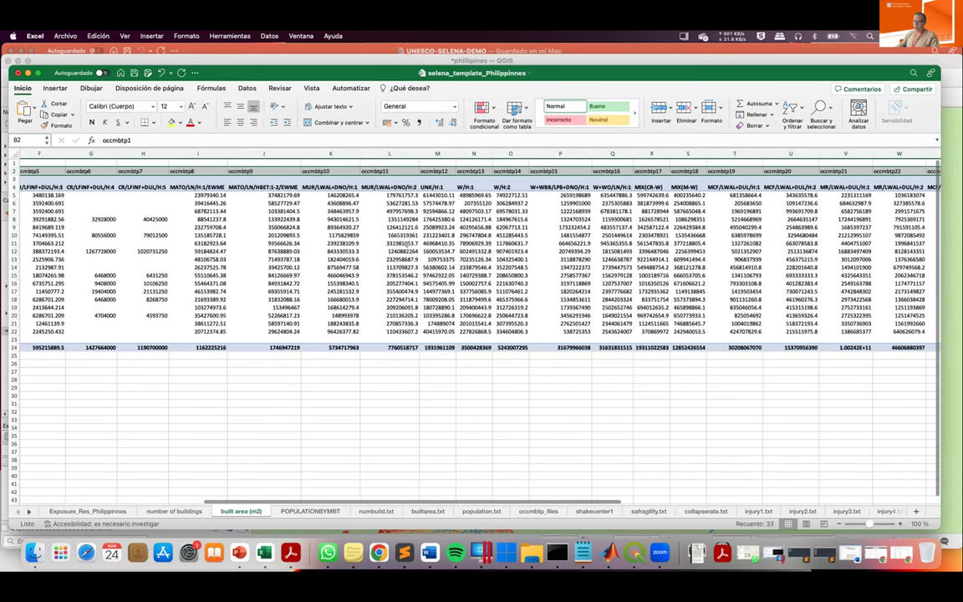
pyautogui.hscroll(5, 474, 317)
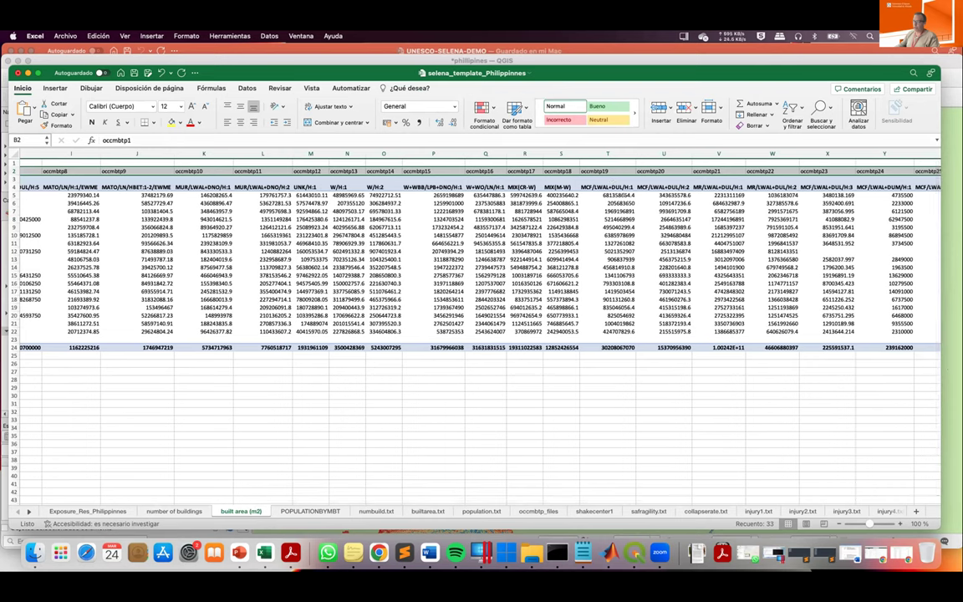
pyautogui.hscroll(1, 535, 184)
pyautogui.hscroll(15, 588, 188)
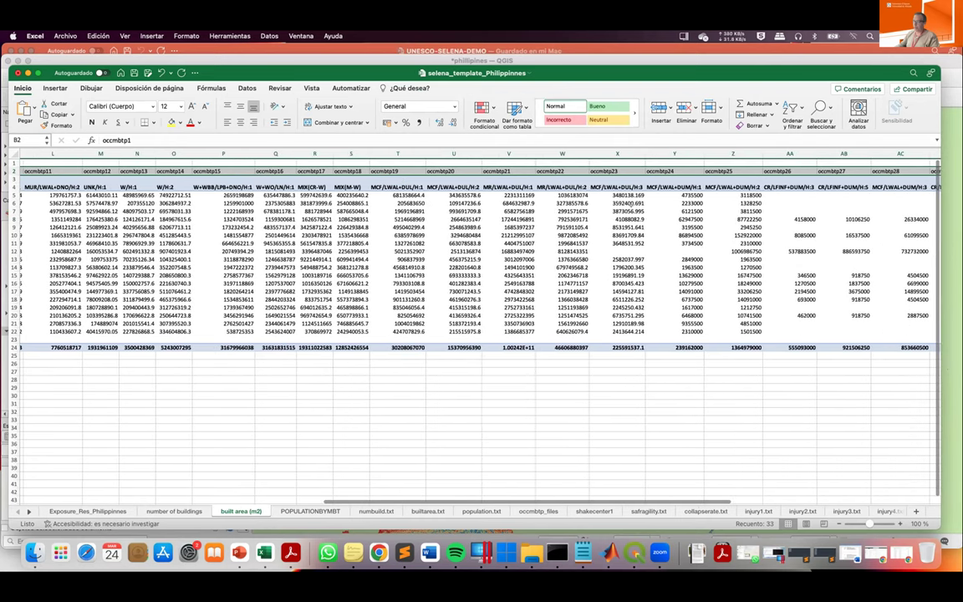
pyautogui.hscroll(-20, 631, 204)
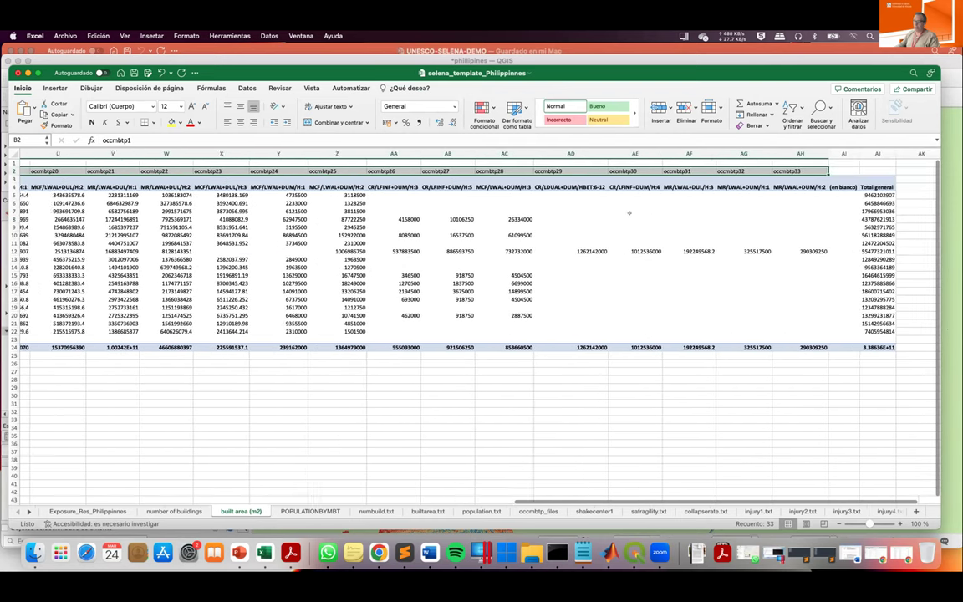
pyautogui.hscroll(-3, 476, 251)
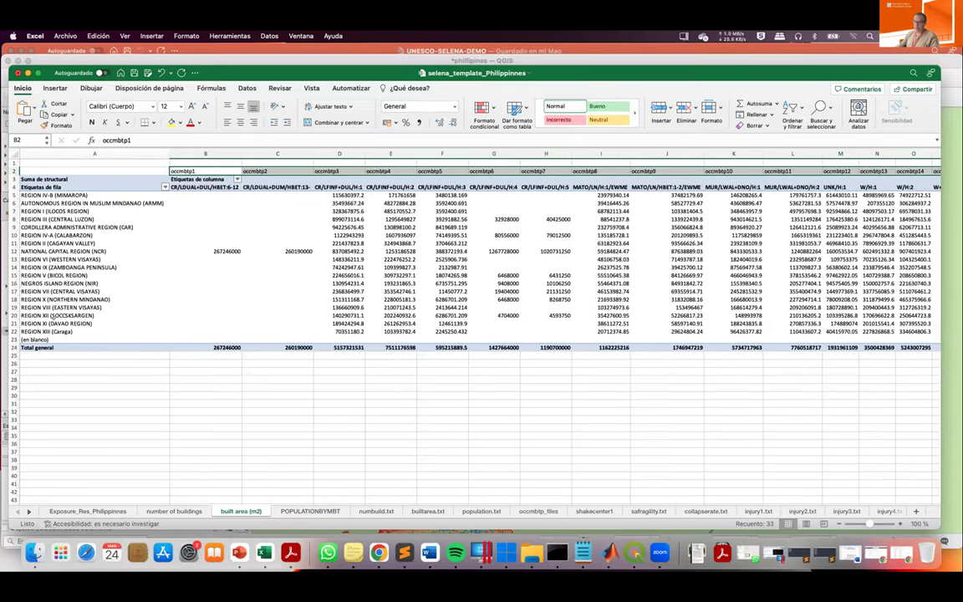
# Open the POPULATIONBYMBT sheet and examine the ocupmbtp.txt table's taxonomy IDs, RES values and labels down to its last row.
pyautogui.click(311, 510)
pyautogui.scroll(4, 334, 335)
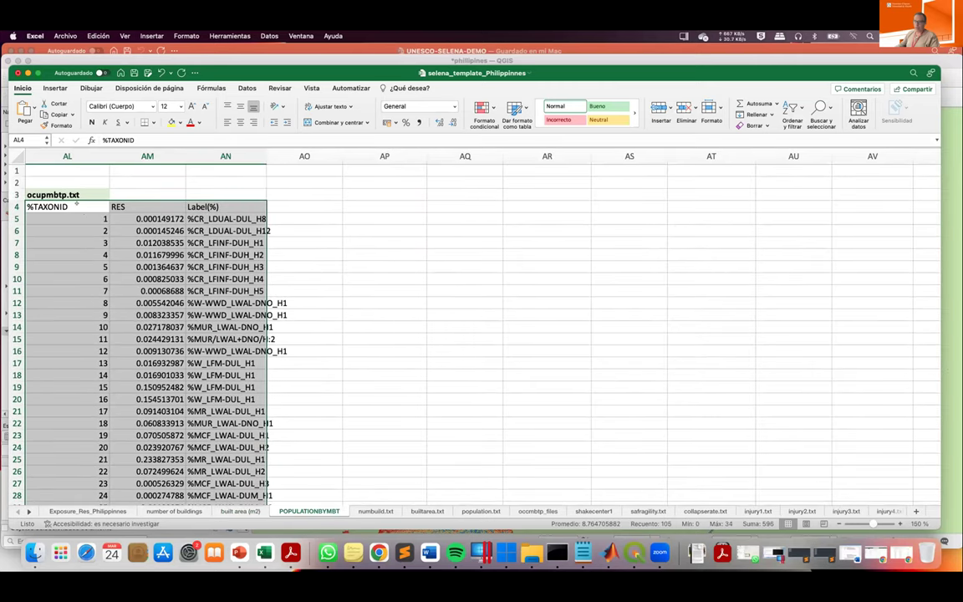
pyautogui.click(148, 290)
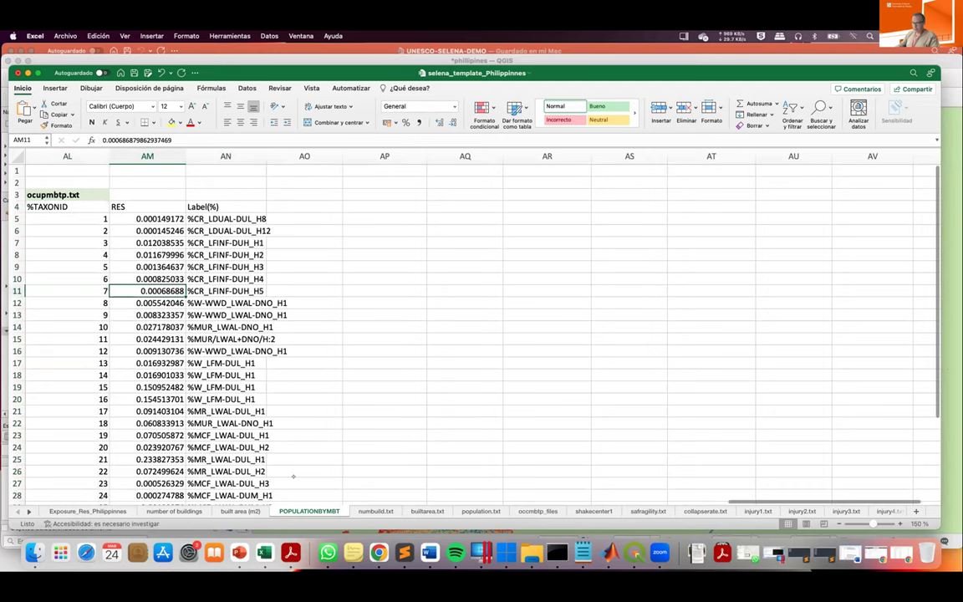
pyautogui.click(147, 218)
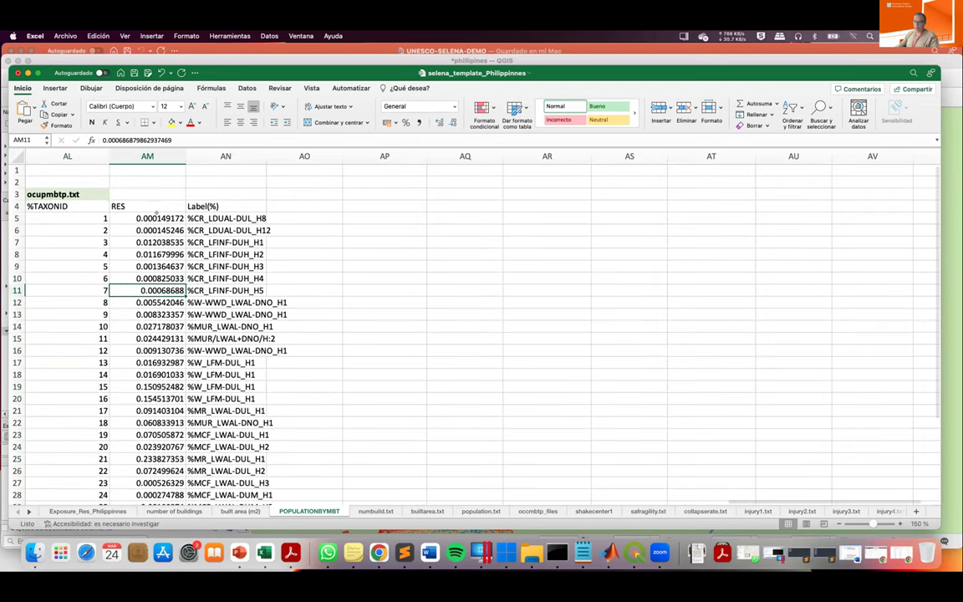
pyautogui.scroll(-2, 99, 288)
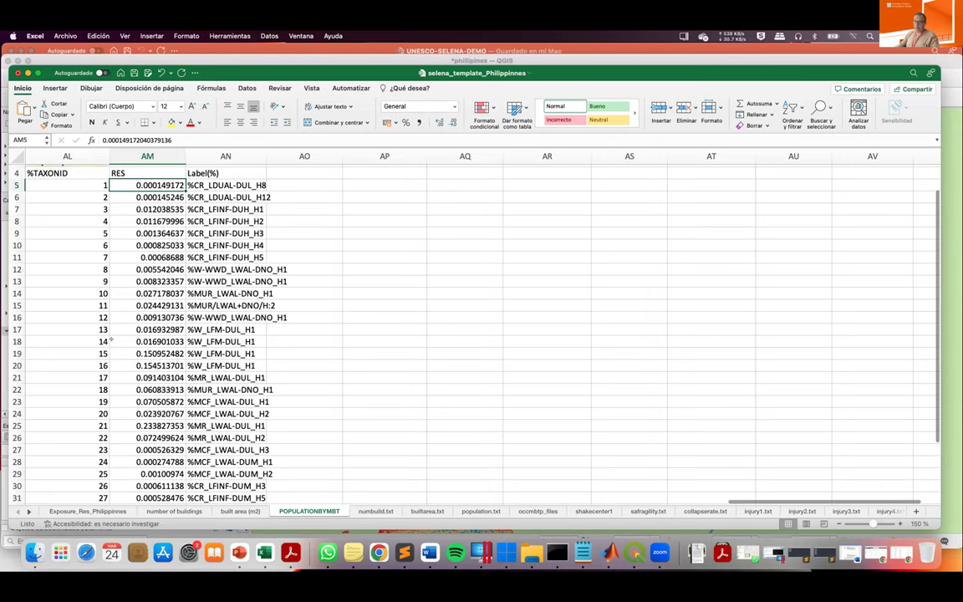
pyautogui.scroll(-2, 110, 340)
pyautogui.scroll(-4, 468, 334)
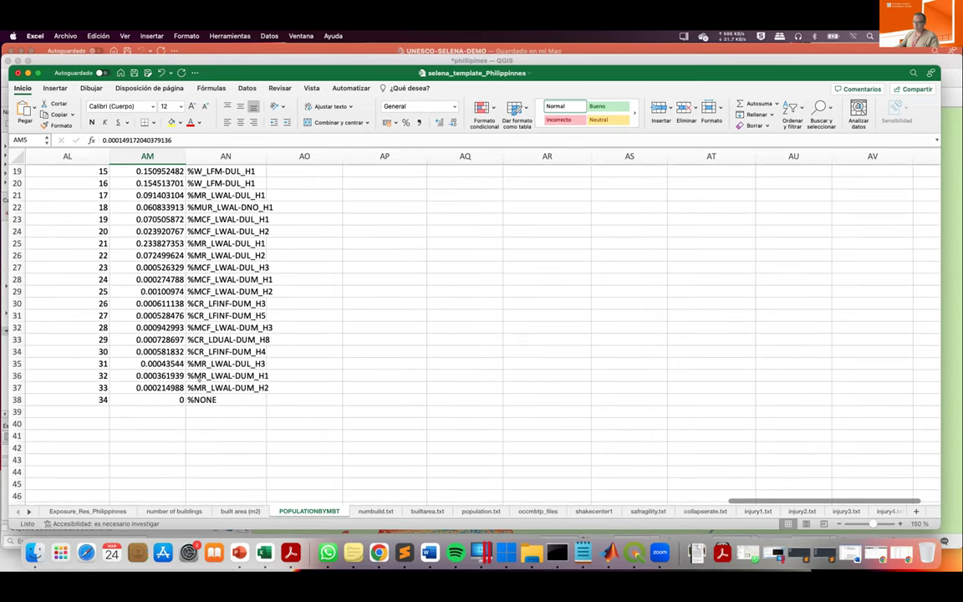
pyautogui.scroll(9, 121, 356)
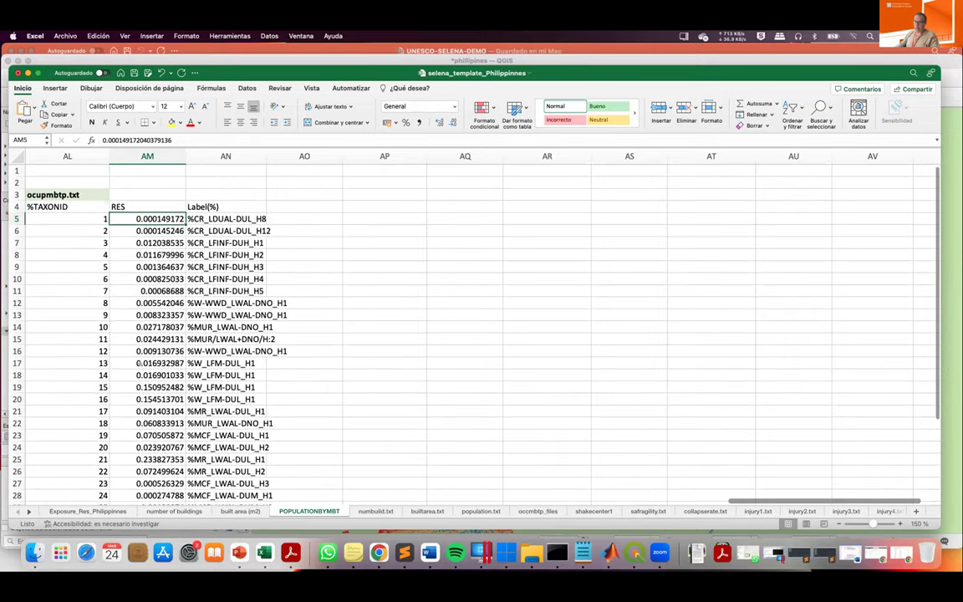
pyautogui.scroll(-9, 138, 363)
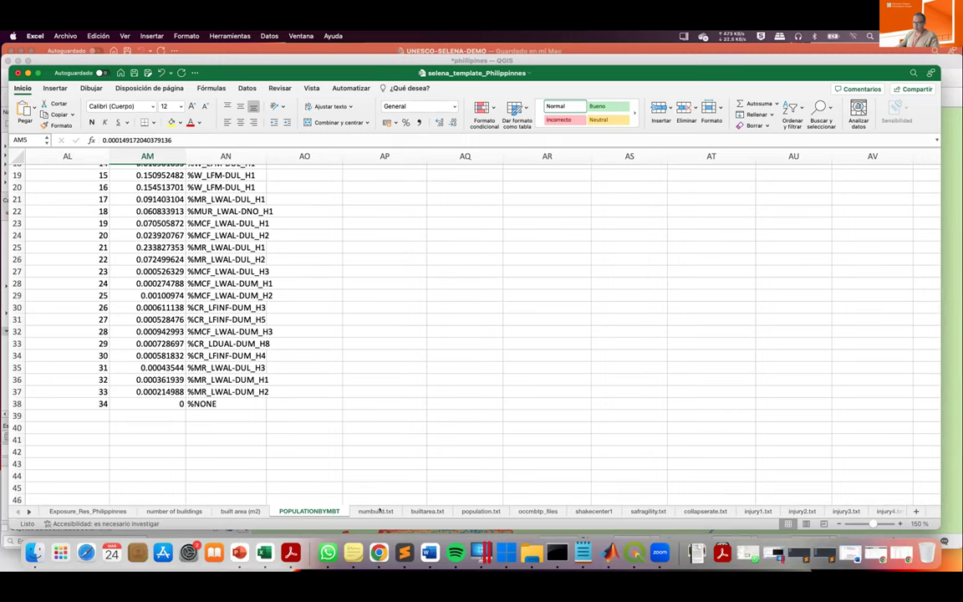
# Revisit the number of buildings and built area (m2) sheets, and return to POPULATIONBYMBT.
pyautogui.click(167, 511)
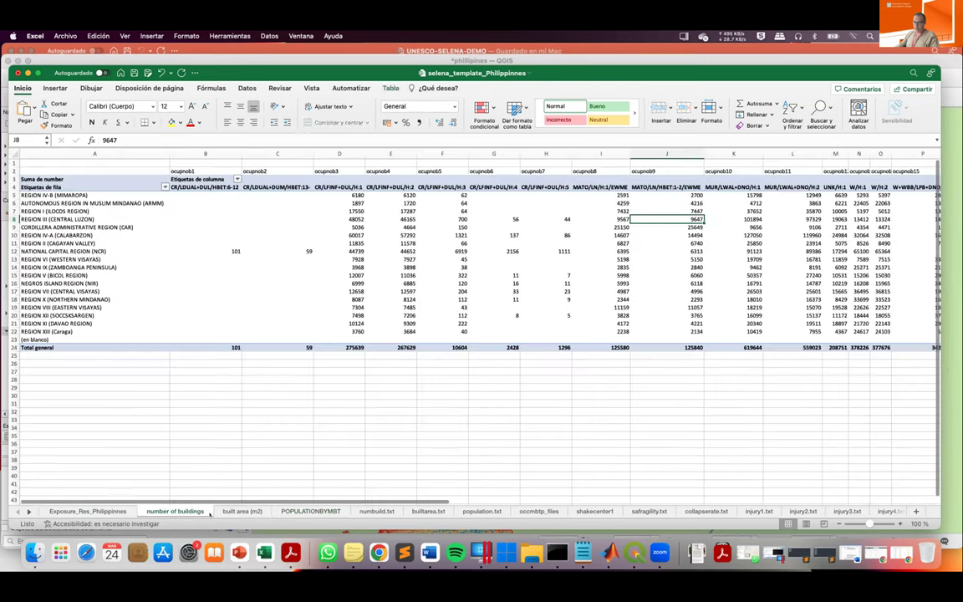
pyautogui.click(239, 511)
pyautogui.click(309, 511)
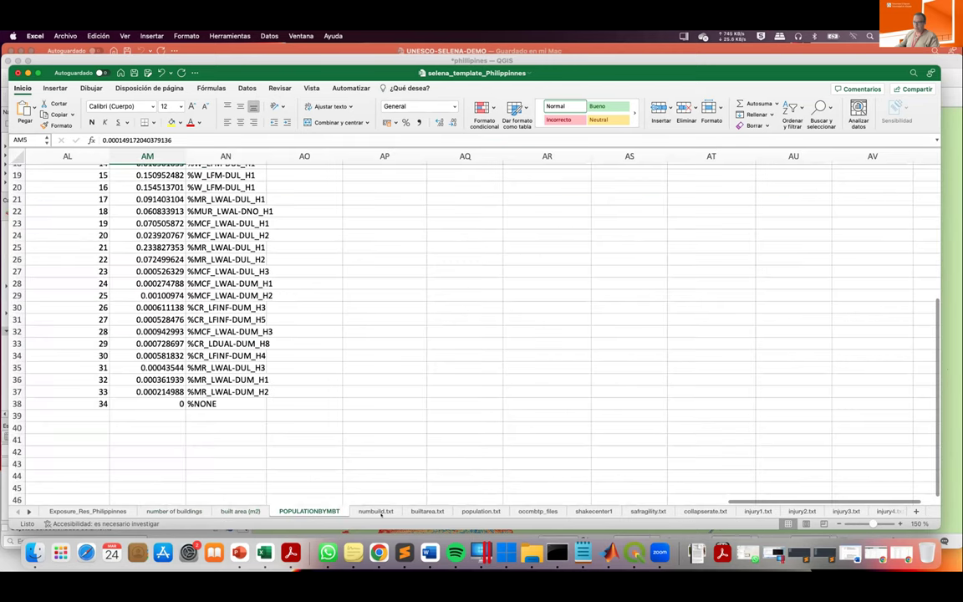
# Open the numbuild.txt sheet and examine its region labels and the taxonomy headings under ocupnob1 and ocupnob2.
pyautogui.click(375, 511)
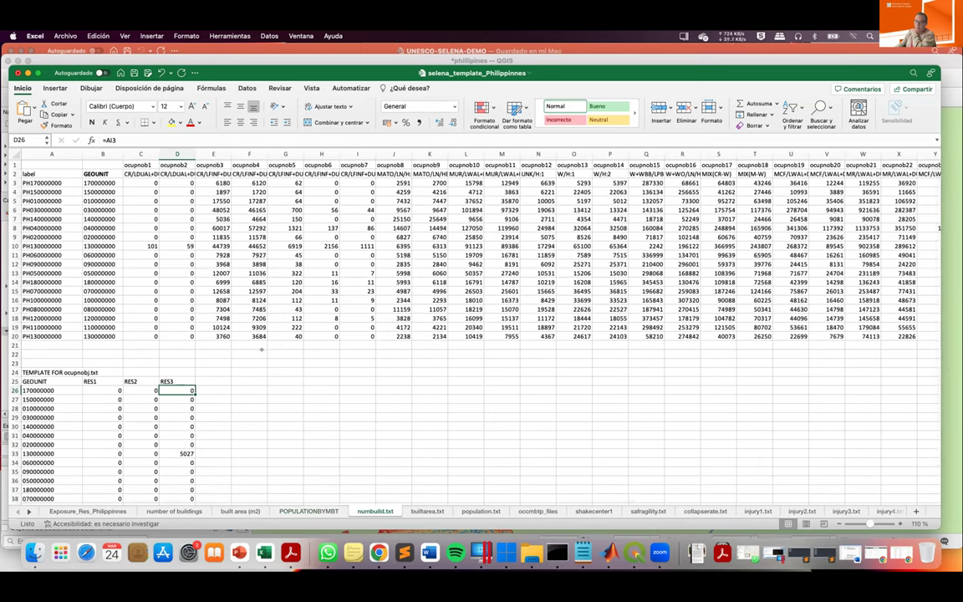
pyautogui.hotkey('ctrl', 'Home')
pyautogui.press('Down')
pyautogui.press('Down')
pyautogui.press('Down')
pyautogui.press('Down')
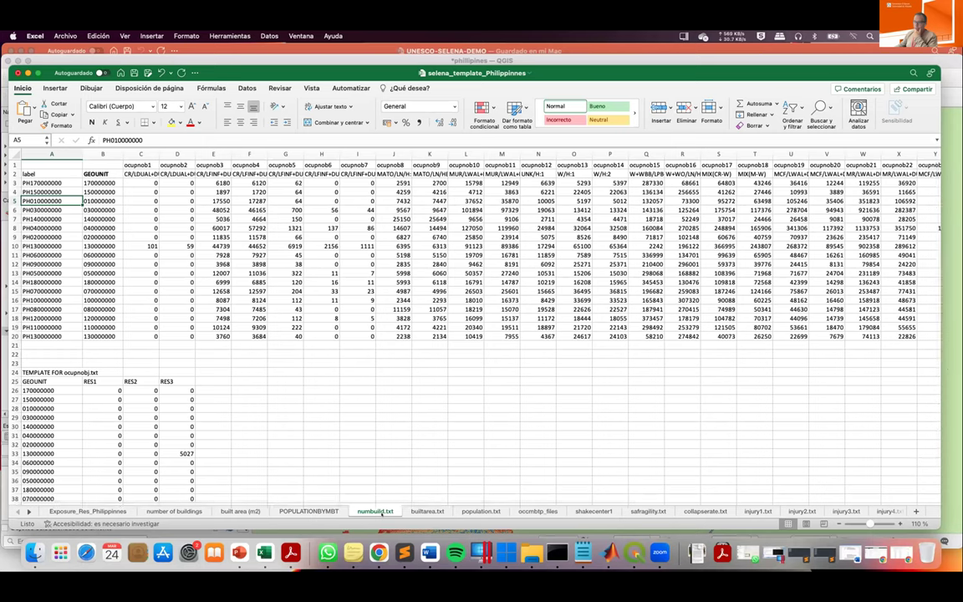
pyautogui.click(177, 173)
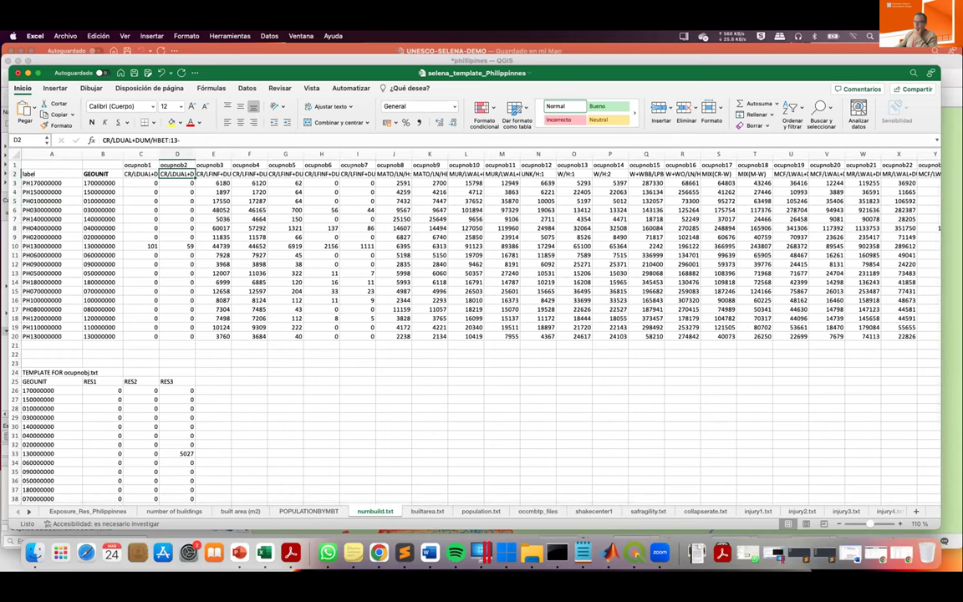
pyautogui.click(140, 173)
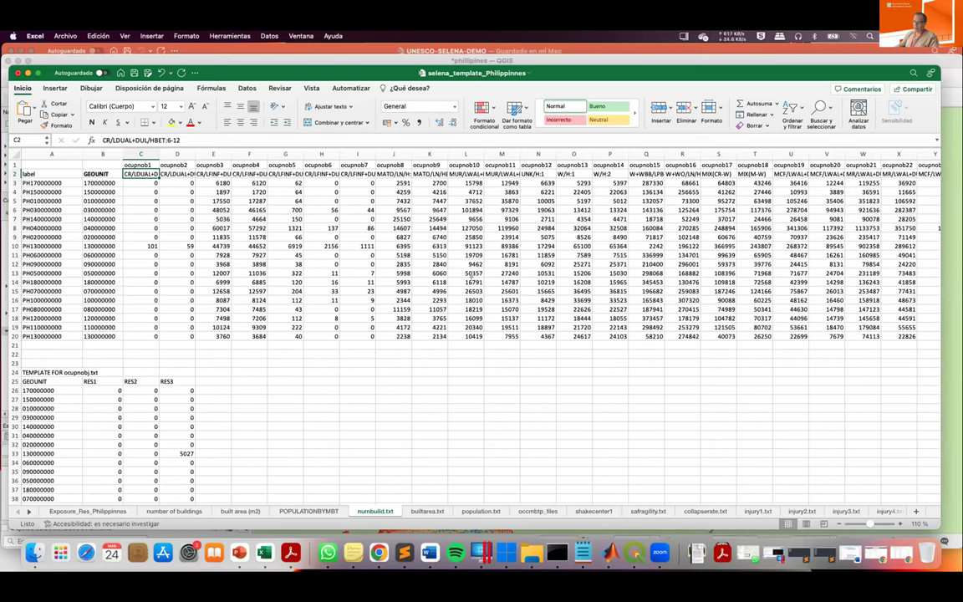
# Select the building-count table from GEOUNIT to the NONE column down to its last region, and return to the first columns.
pyautogui.click(98, 174)
pyautogui.moveTo(99, 167); pyautogui.dragTo(813, 327)
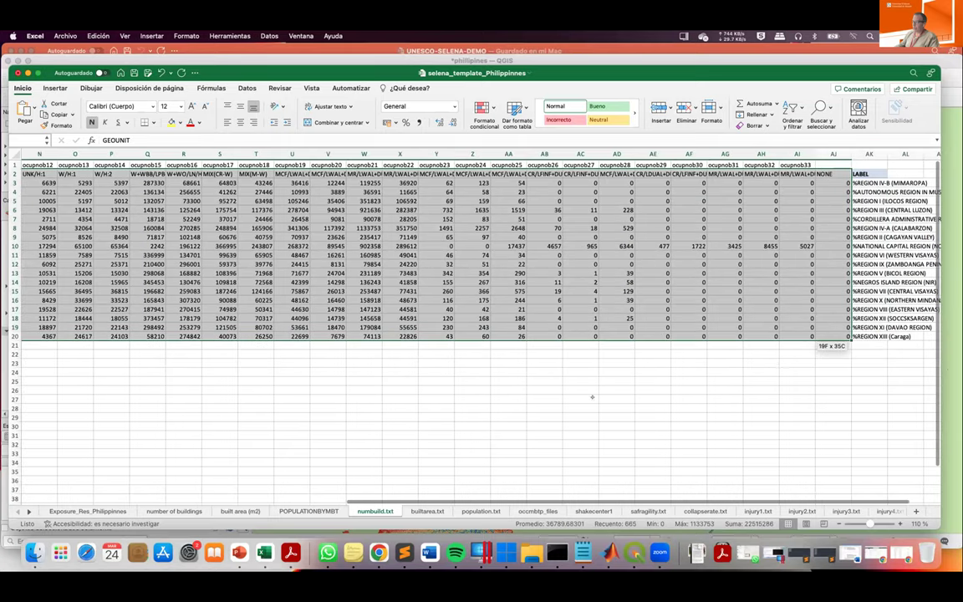
pyautogui.hscroll(-15, 592, 397)
pyautogui.moveTo(133, 227); pyautogui.dragTo(133, 219)
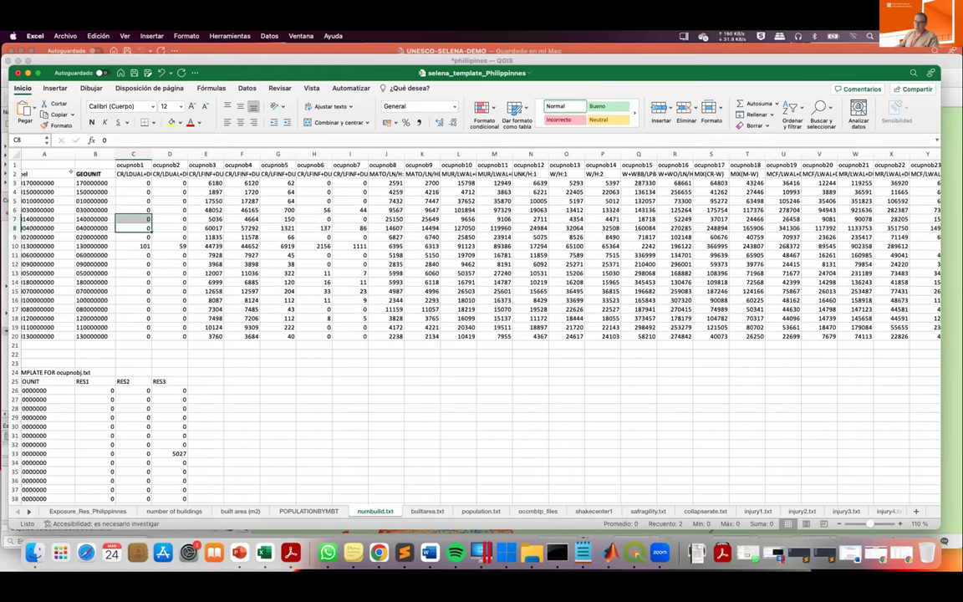
pyautogui.hscroll(-1, 31, 179)
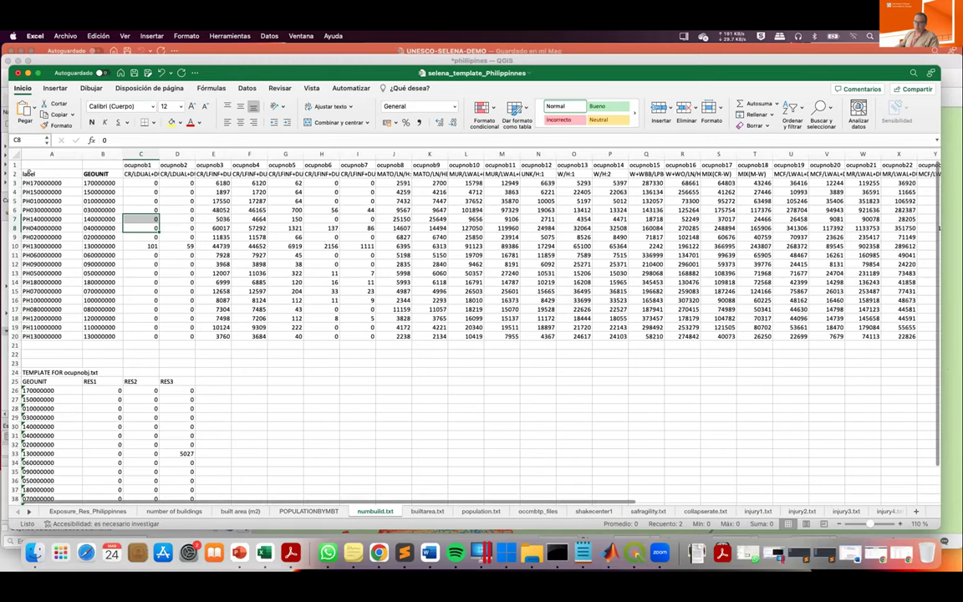
# Examine the PH-coded label column and the building counts in the ocupnob1 column for all regions.
pyautogui.moveTo(33, 183); pyautogui.dragTo(34, 336)
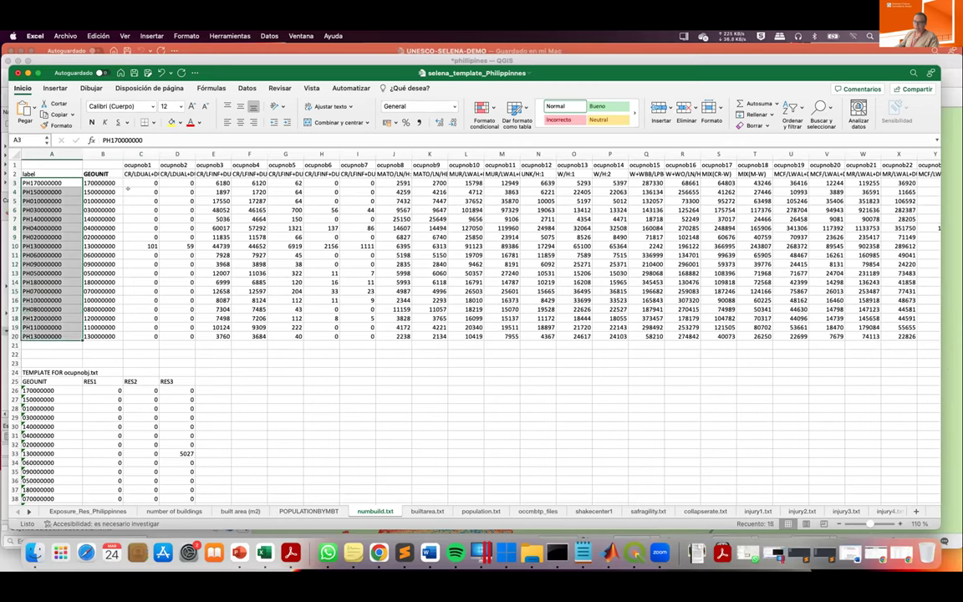
pyautogui.click(135, 183)
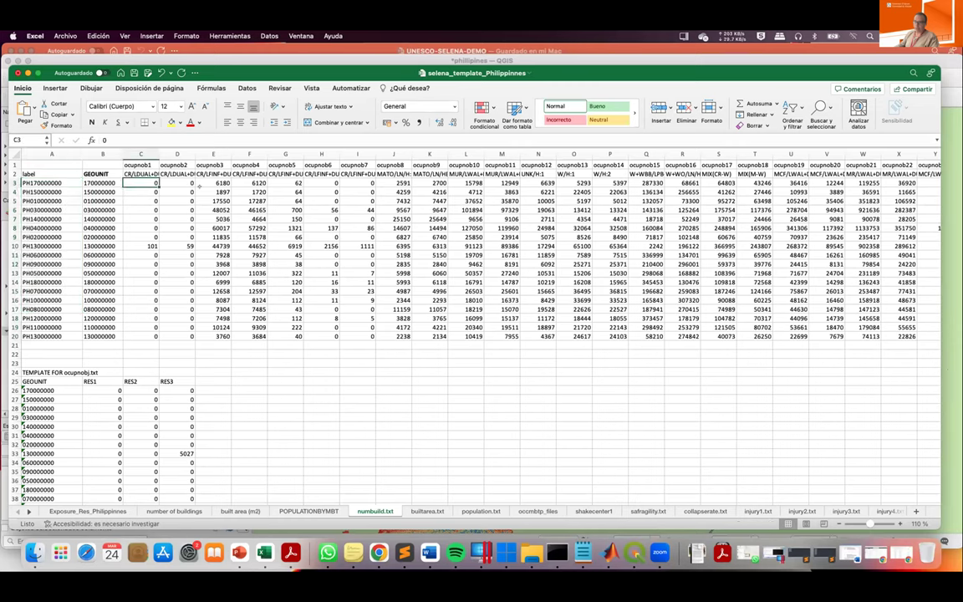
pyautogui.click(213, 236)
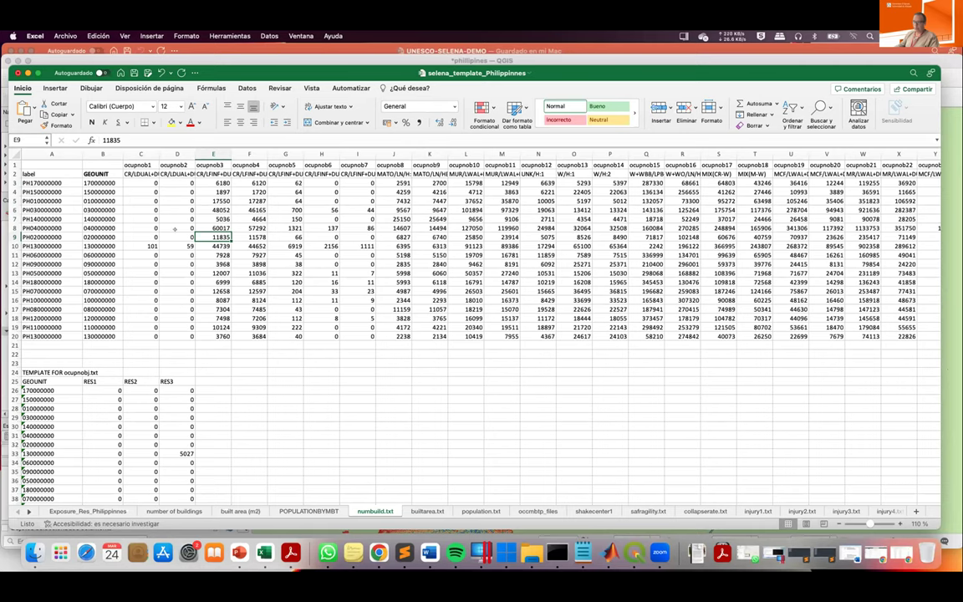
pyautogui.click(177, 192)
pyautogui.moveTo(140, 174); pyautogui.dragTo(143, 333)
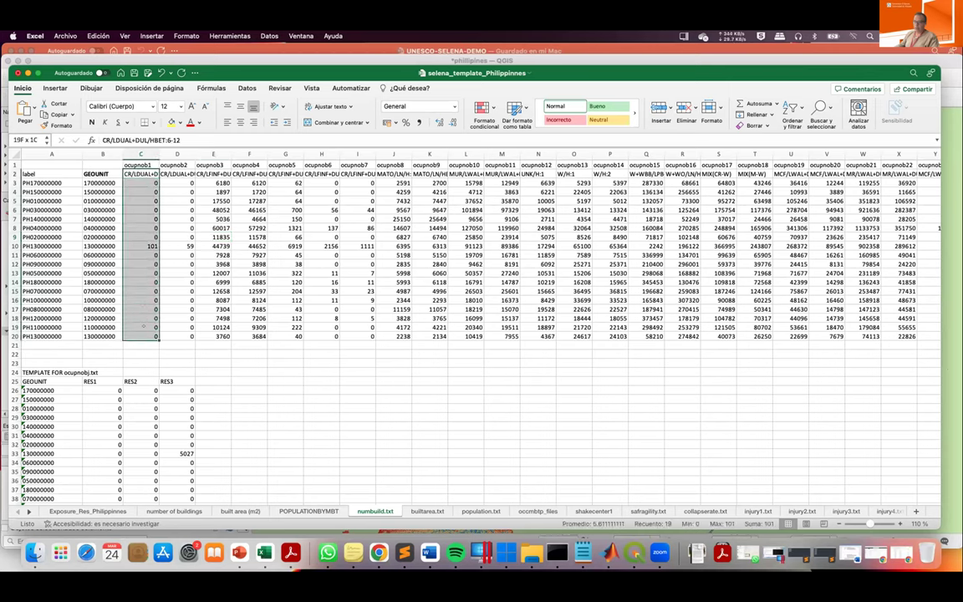
pyautogui.click(176, 227)
# Step through the headings from ocupnob1 to ocupnob4 and back to ocupnob1.
pyautogui.click(127, 165)
pyautogui.press('Right')
pyautogui.press('Right')
pyautogui.press('Right')
pyautogui.press('Left')
pyautogui.press('Left')
pyautogui.press('Left')
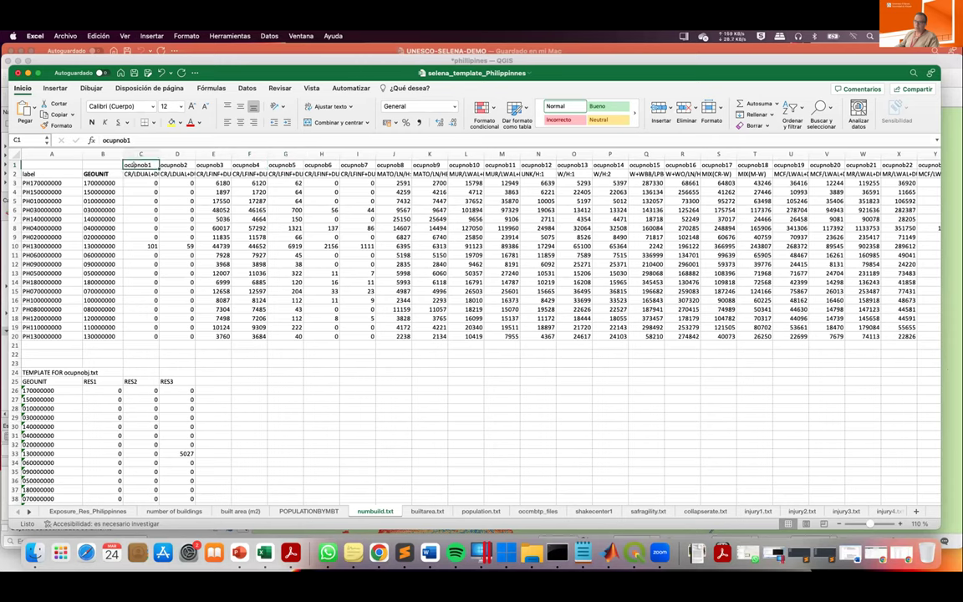
# Go through the building-count columns to the ocupnob33 heading and return to the start of the table.
pyautogui.press('Down')
pyautogui.press('Down')
pyautogui.press('Down')
pyautogui.hscroll(10, 559, 205)
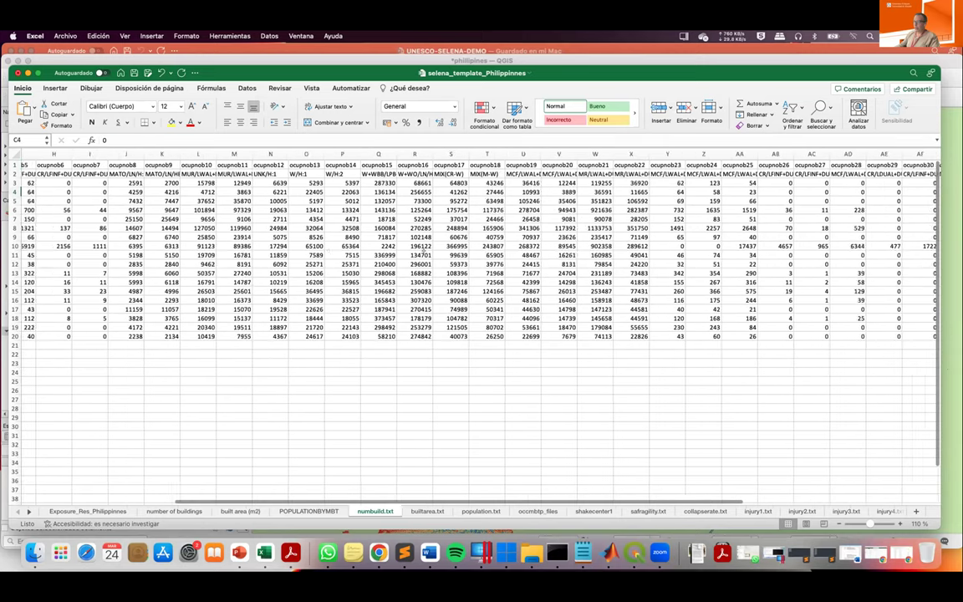
pyautogui.click(713, 165)
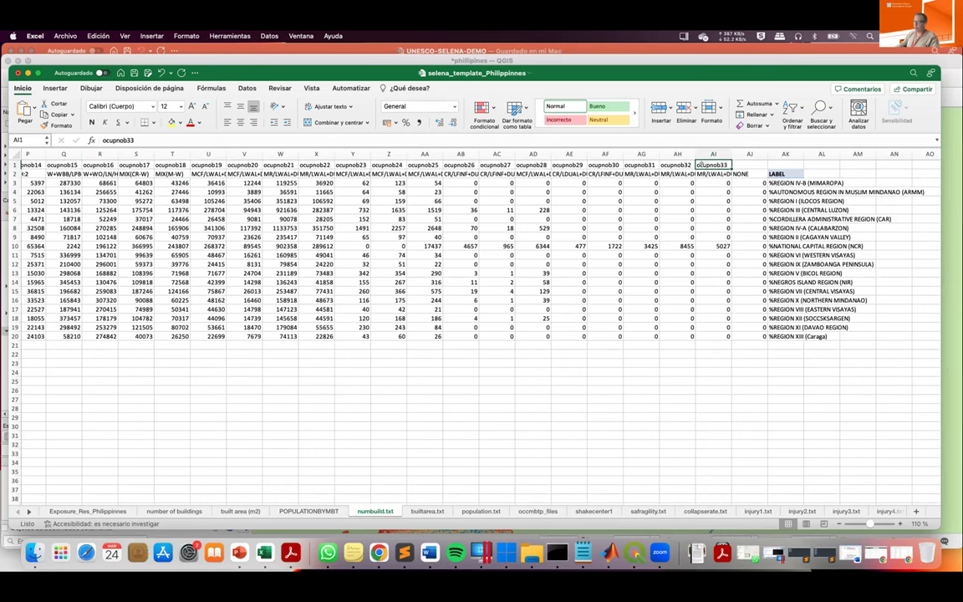
pyautogui.hscroll(-9, 679, 185)
pyautogui.hscroll(-6, 231, 301)
# Examine the ocupnobj.txt template's GEOUNIT and RES1 to RES3 columns, check the first RES3 formula, and return to the first ocupnob1 value.
pyautogui.scroll(-2, 174, 331)
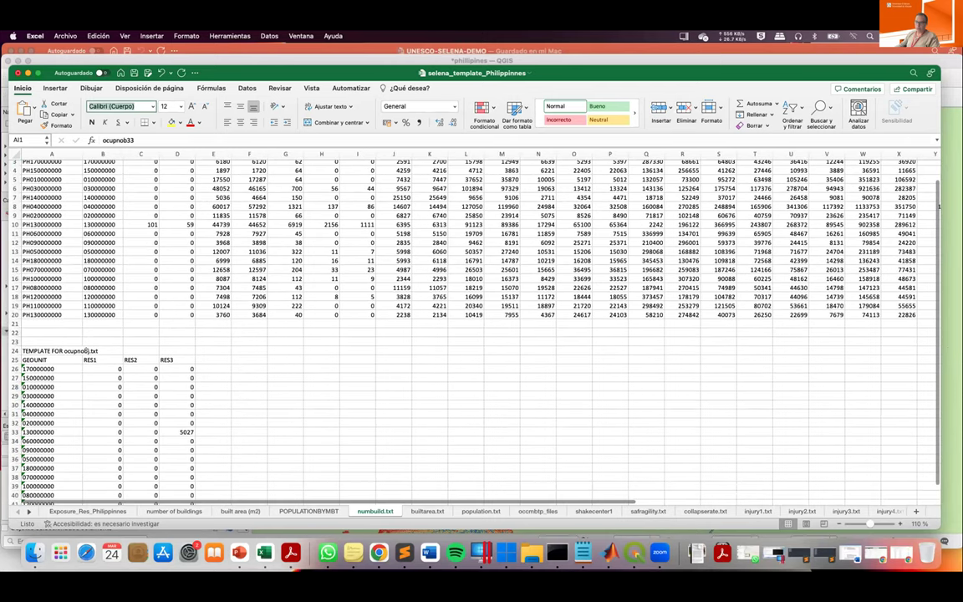
pyautogui.scroll(2, 189, 228)
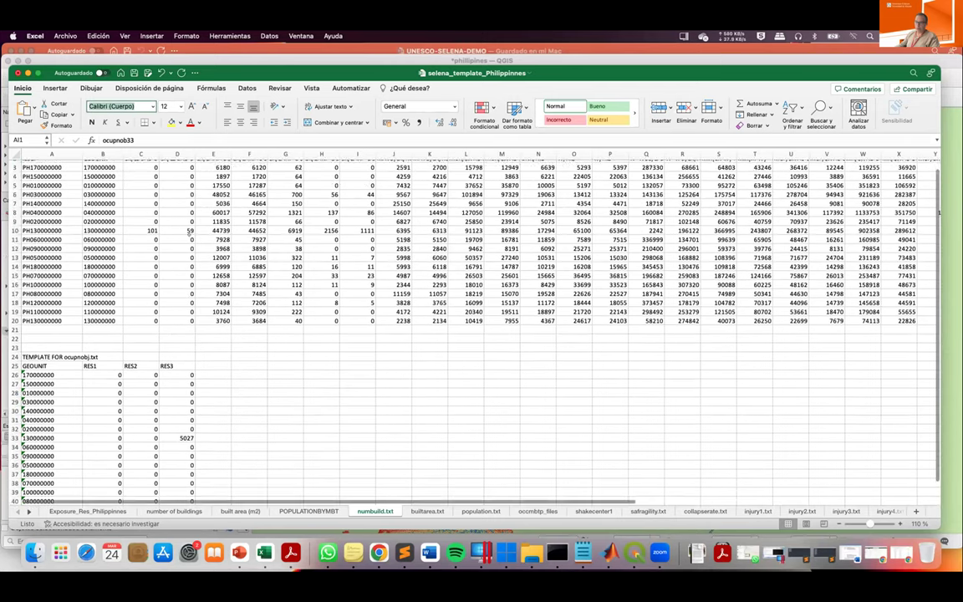
pyautogui.scroll(1, 119, 237)
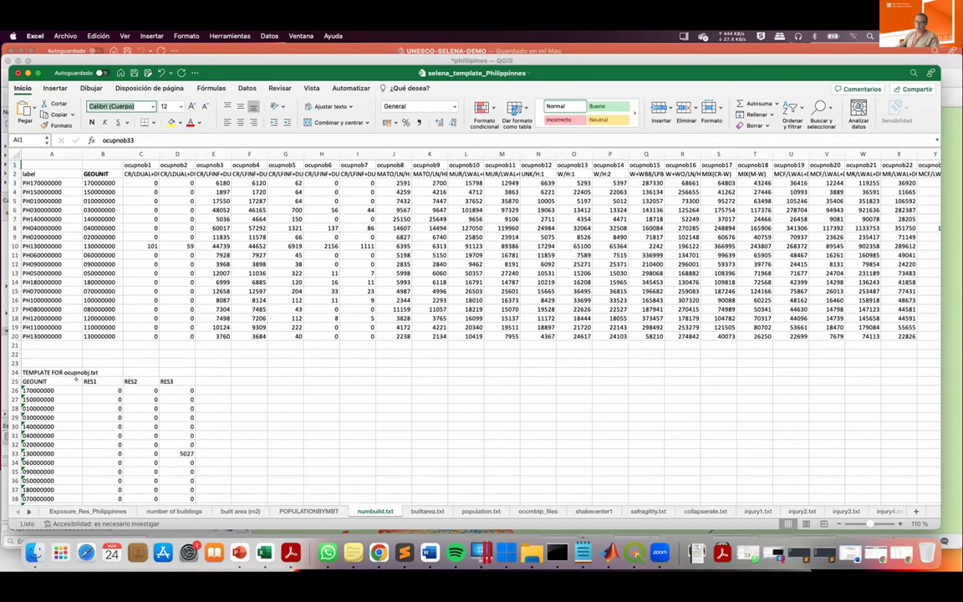
pyautogui.scroll(-4, 183, 310)
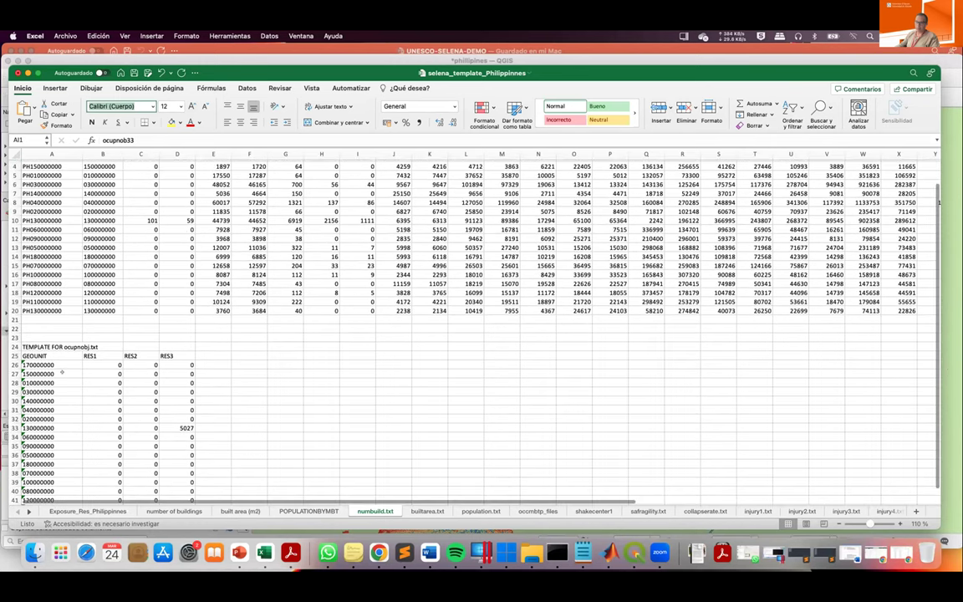
pyautogui.click(177, 315)
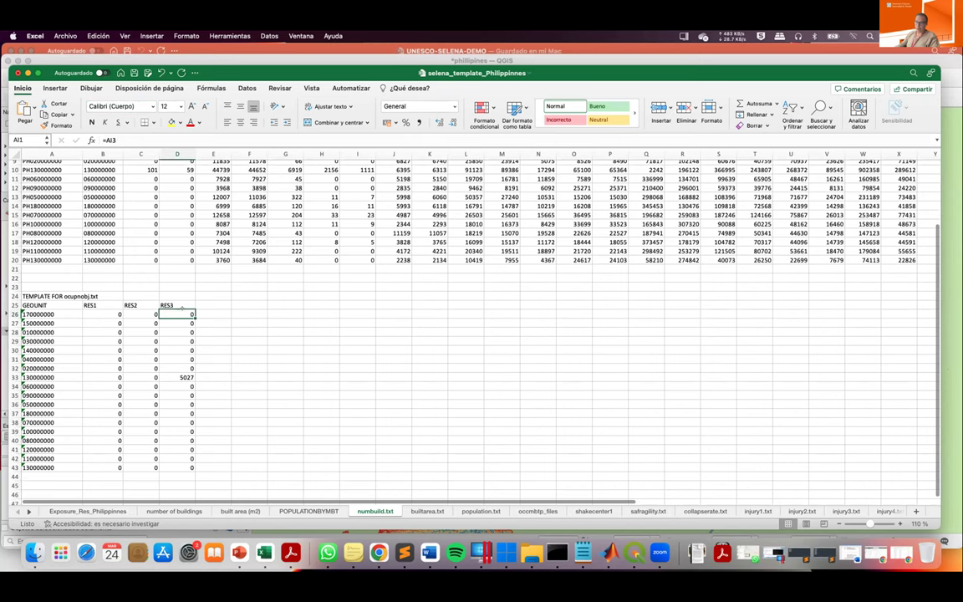
pyautogui.scroll(4, 177, 314)
pyautogui.click(149, 182)
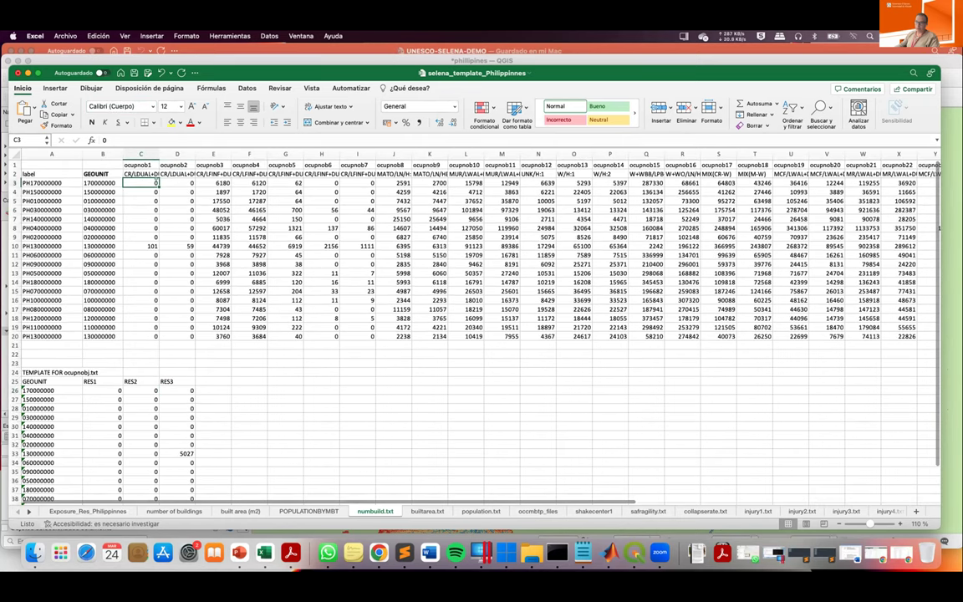
# Open the builtarea.txt sheet and examine its region labels and the occmbtp columns across the table.
pyautogui.click(428, 511)
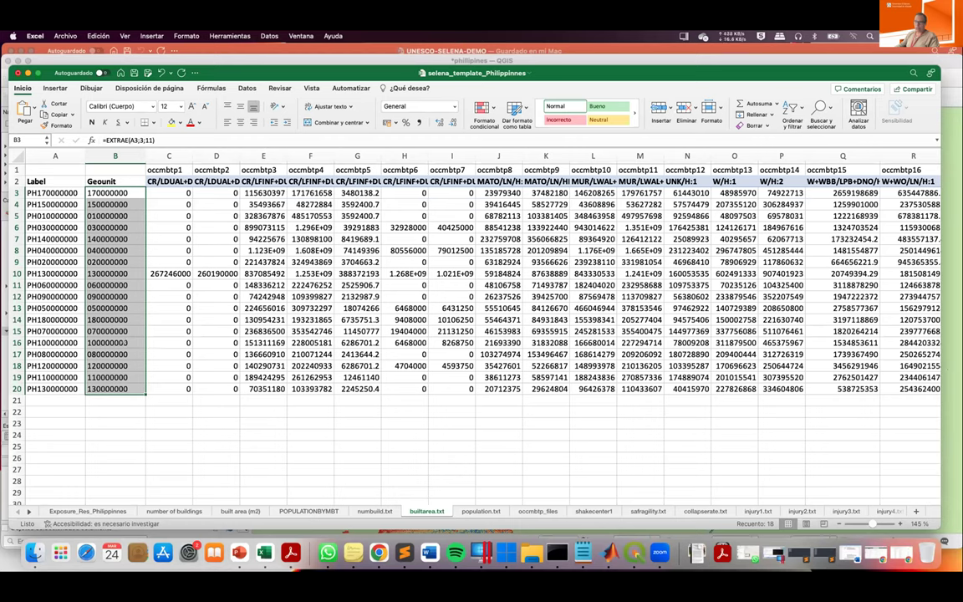
pyautogui.moveTo(47, 190); pyautogui.dragTo(77, 388)
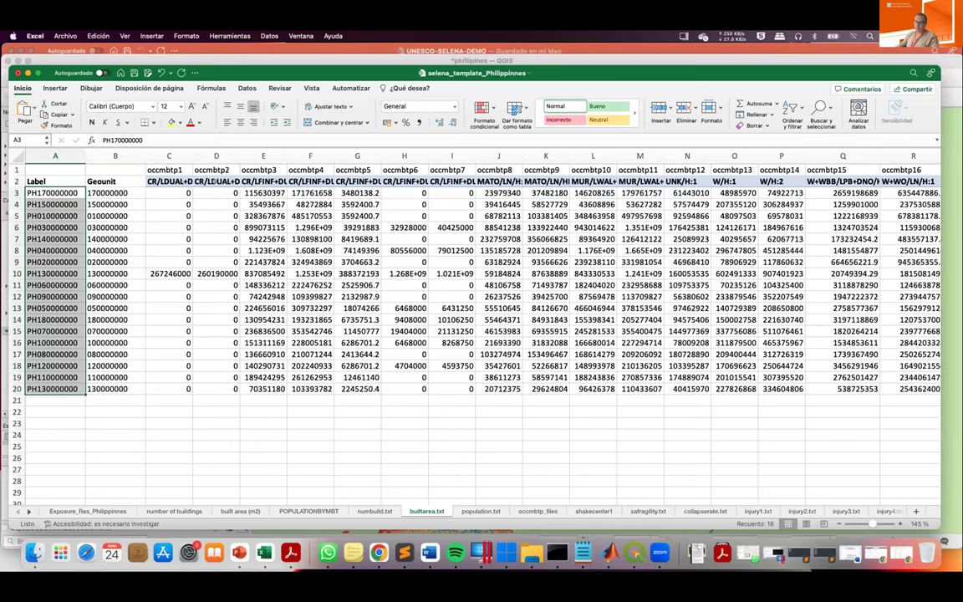
pyautogui.click(168, 193)
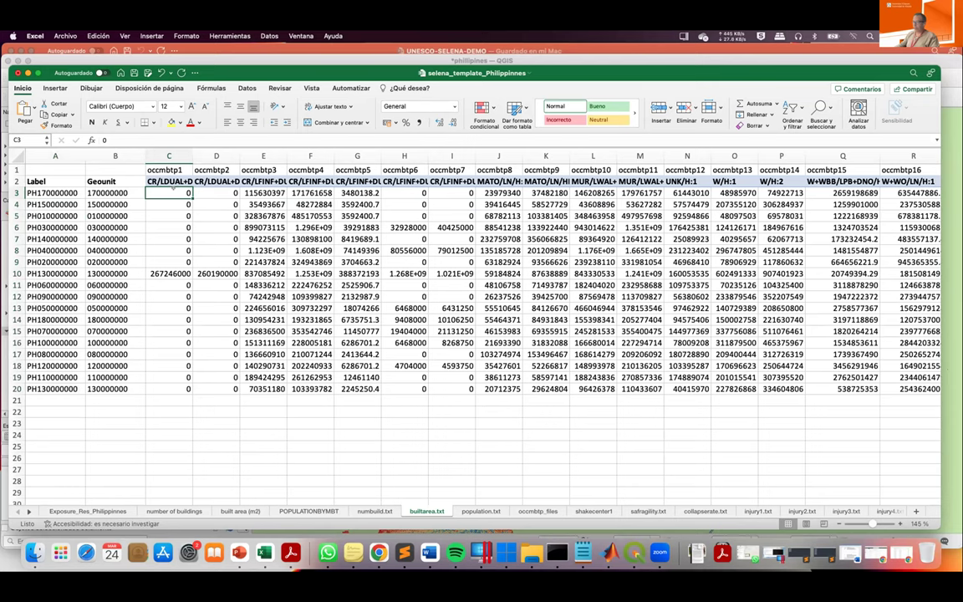
pyautogui.hscroll(15, 622, 193)
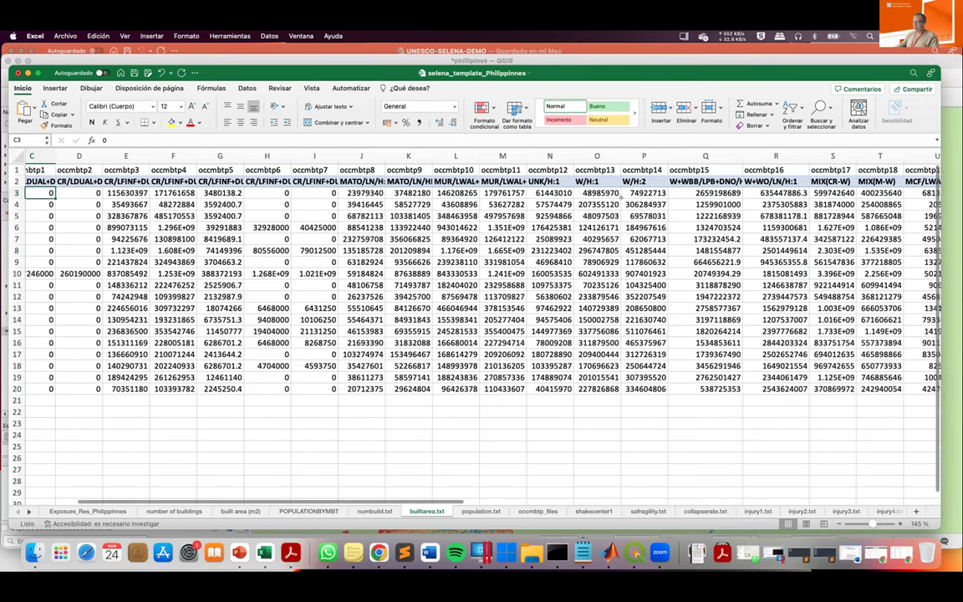
pyautogui.hscroll(12, 468, 318)
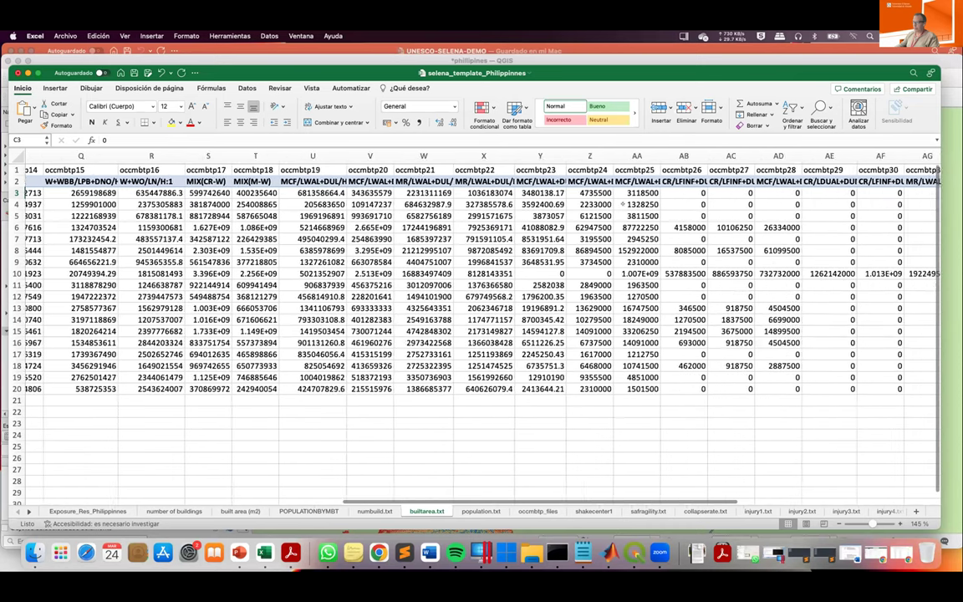
# Open the population.txt sheet and examine its GEOUNIT and POPULATION columns and the rest of the table up to HOUSEHOLDERS.
pyautogui.click(483, 510)
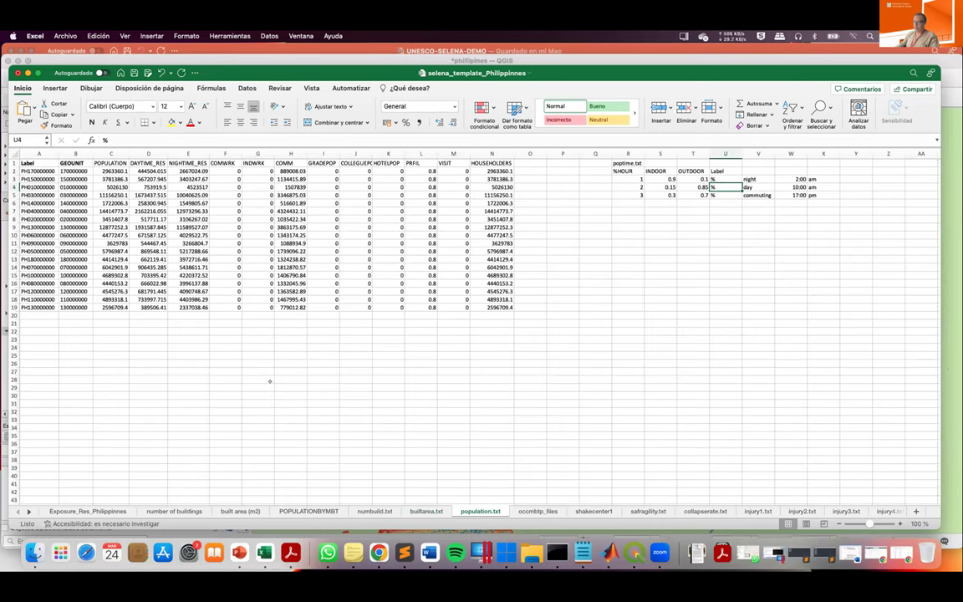
pyautogui.click(111, 171)
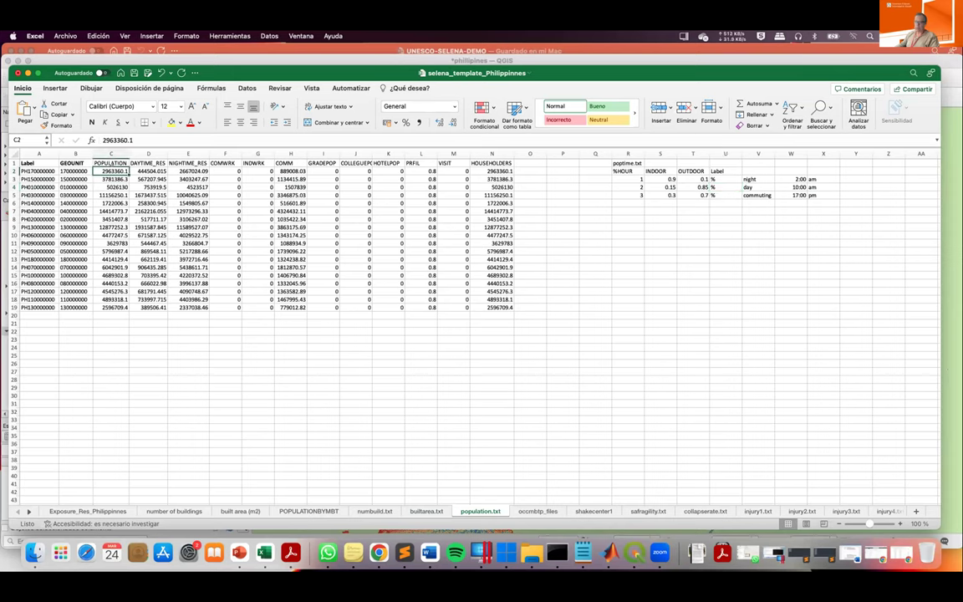
pyautogui.moveTo(74, 171); pyautogui.dragTo(75, 306)
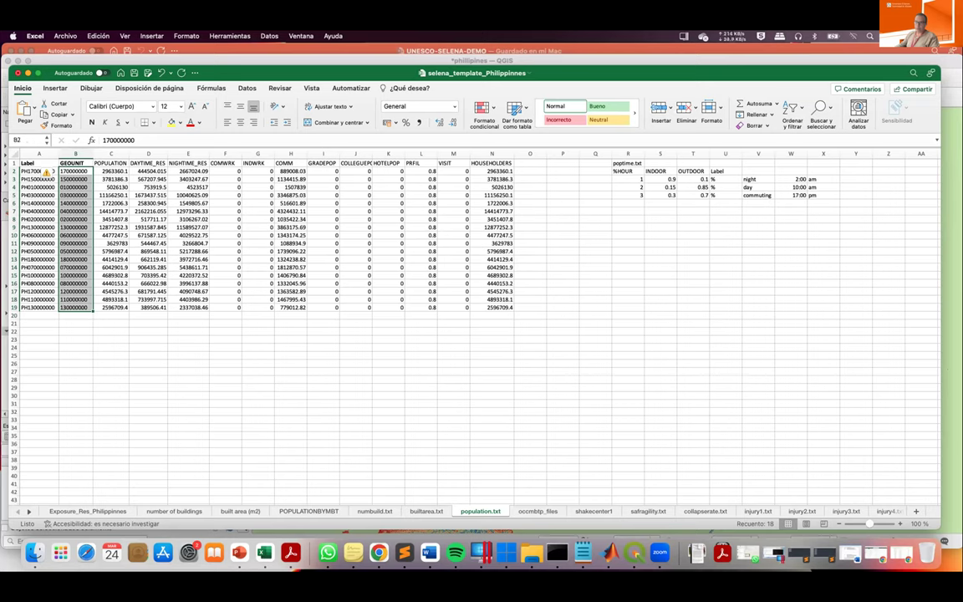
pyautogui.moveTo(111, 171); pyautogui.dragTo(110, 300)
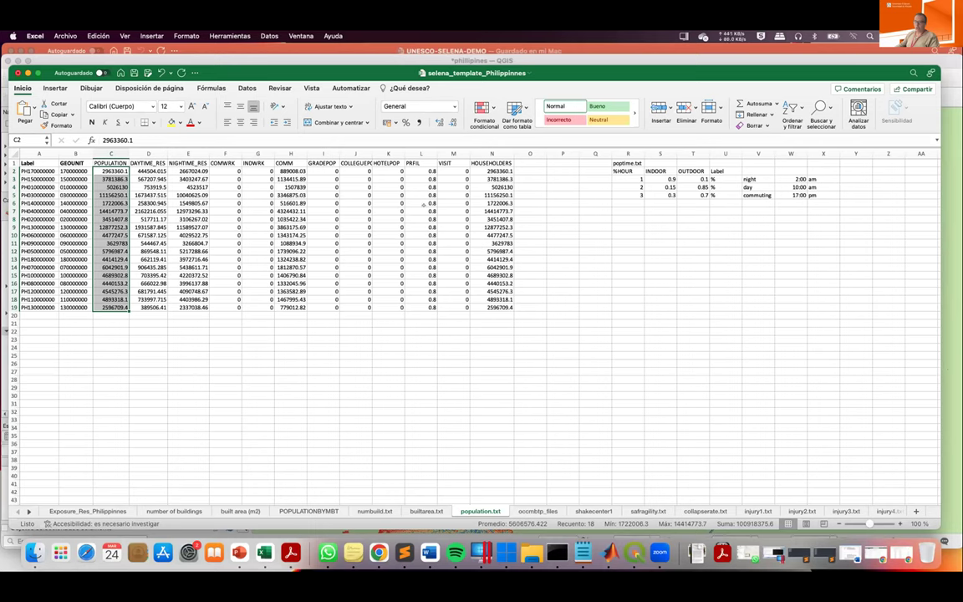
pyautogui.moveTo(491, 171); pyautogui.dragTo(33, 299)
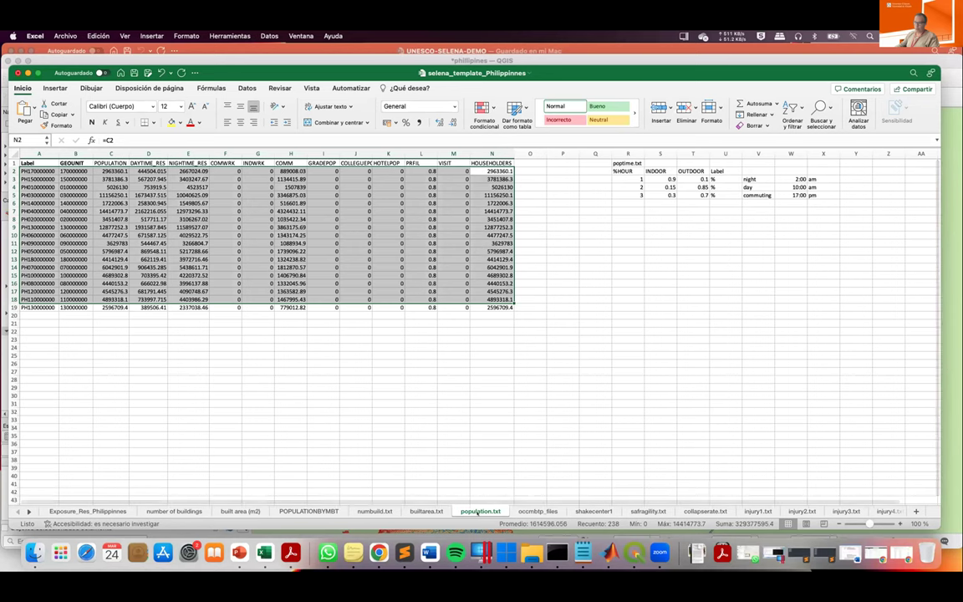
pyautogui.click(453, 419)
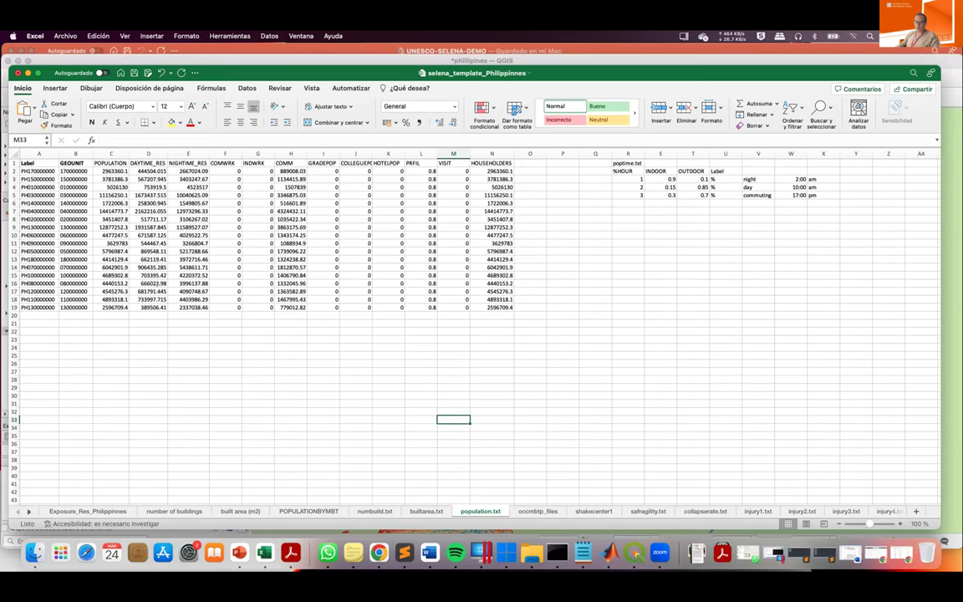
# Compare the POPULATION and HOUSEHOLDERS columns, and examine the poptime.txt table of indoor and outdoor shares by hour.
pyautogui.moveTo(110, 162); pyautogui.dragTo(115, 300)
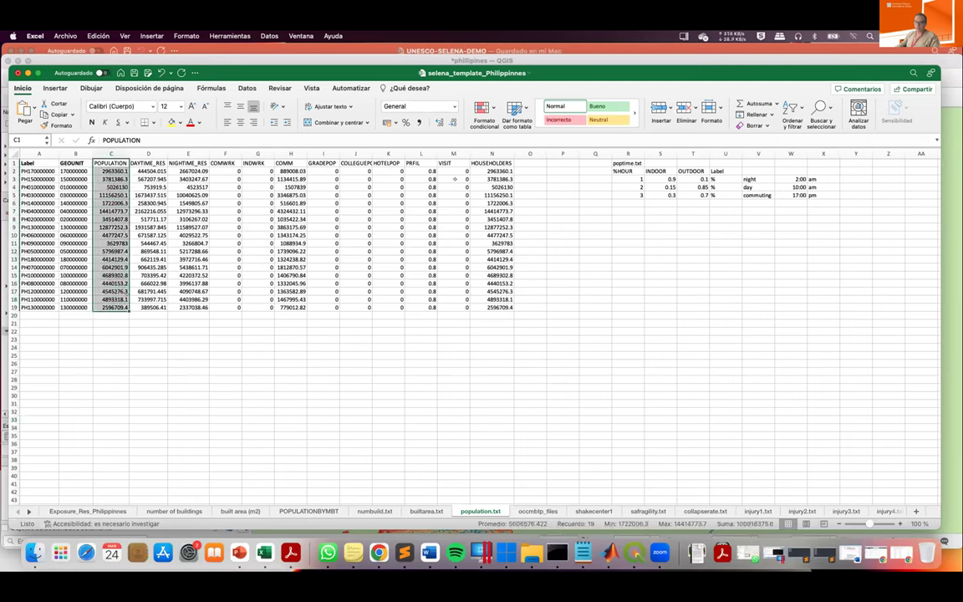
pyautogui.moveTo(492, 163); pyautogui.dragTo(493, 307)
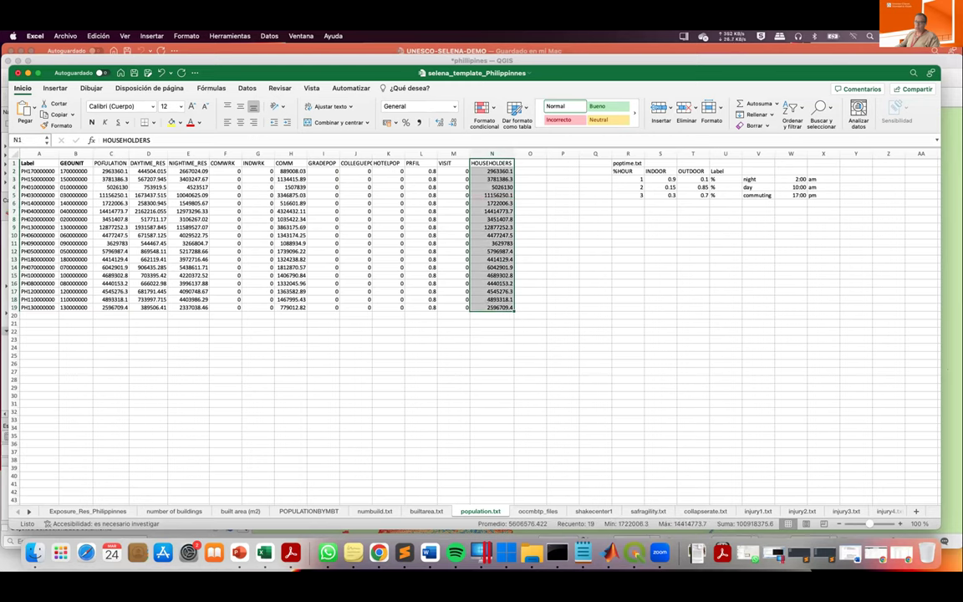
pyautogui.moveTo(626, 163); pyautogui.dragTo(789, 195)
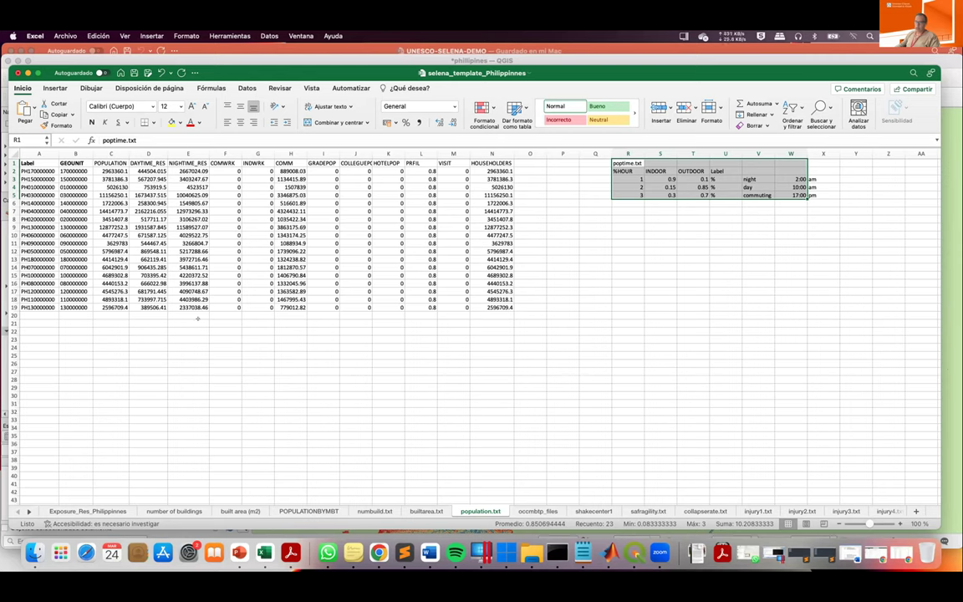
pyautogui.click(190, 322)
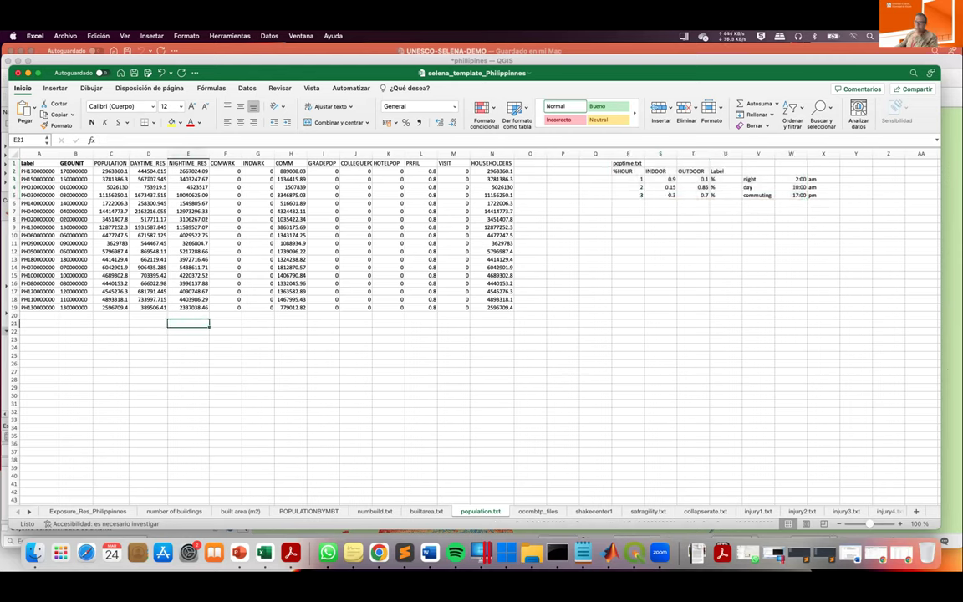
# Examine the population.txt values from POPULATION to VISIT and compare the POPULATION column with HOUSEHOLDERS again.
pyautogui.moveTo(117, 170); pyautogui.dragTo(468, 303)
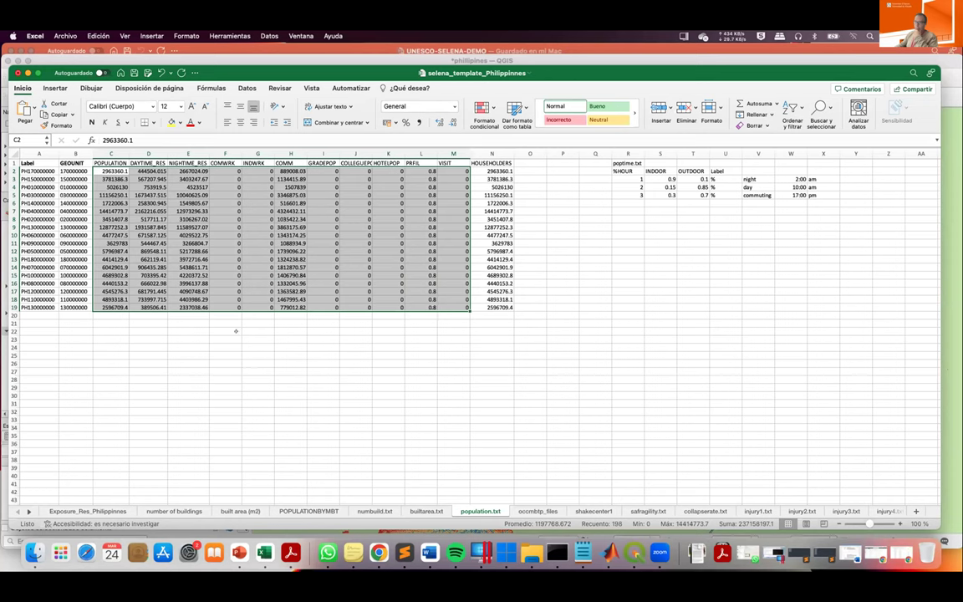
pyautogui.click(225, 339)
pyautogui.moveTo(110, 163); pyautogui.dragTo(113, 307)
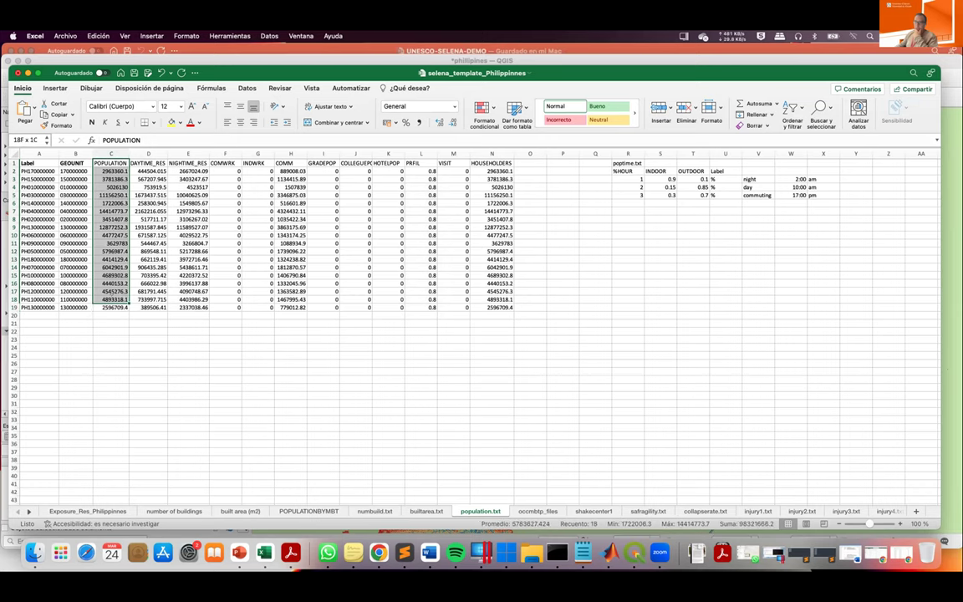
pyautogui.moveTo(500, 164); pyautogui.dragTo(495, 303)
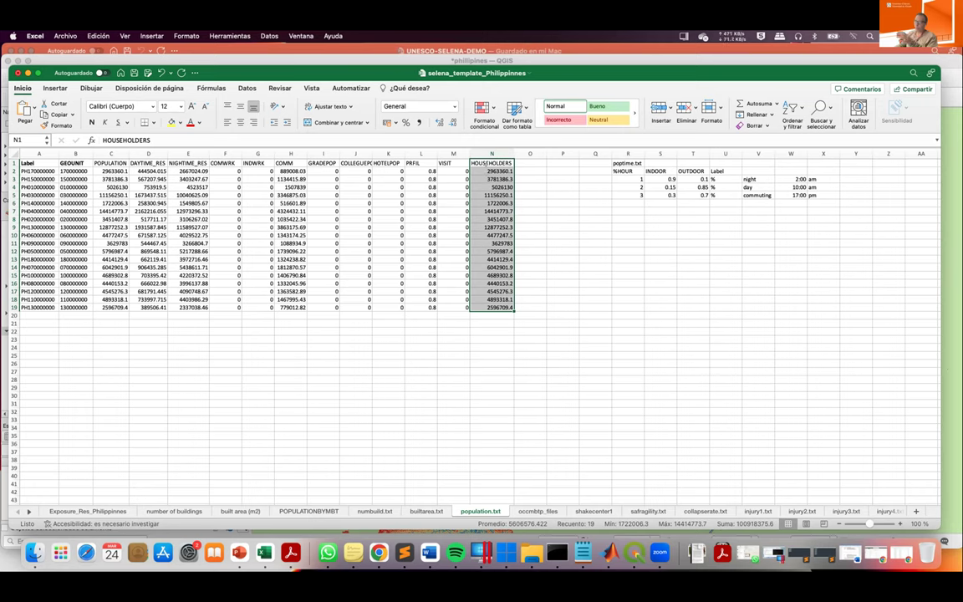
pyautogui.moveTo(112, 163); pyautogui.dragTo(113, 300)
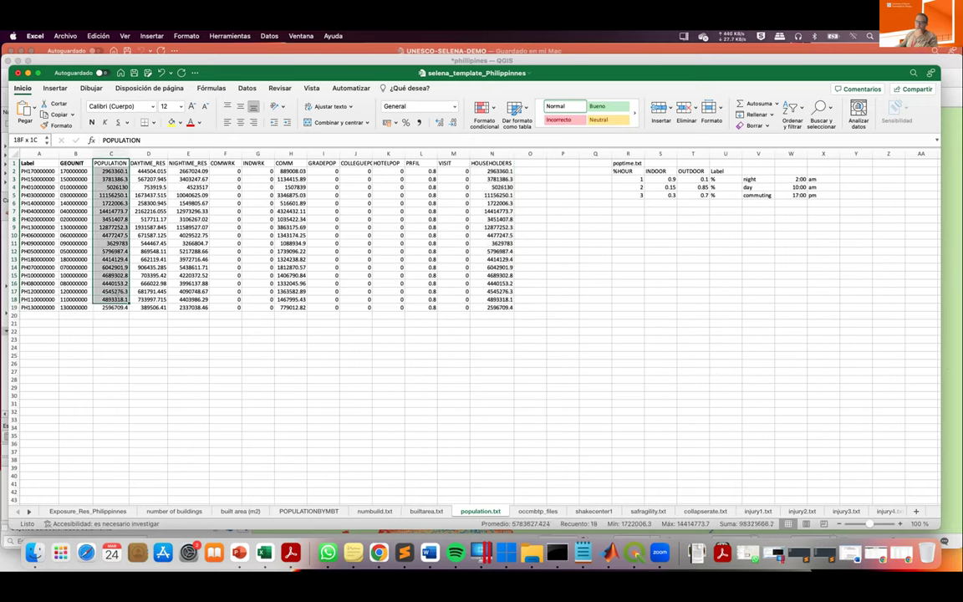
pyautogui.click(189, 362)
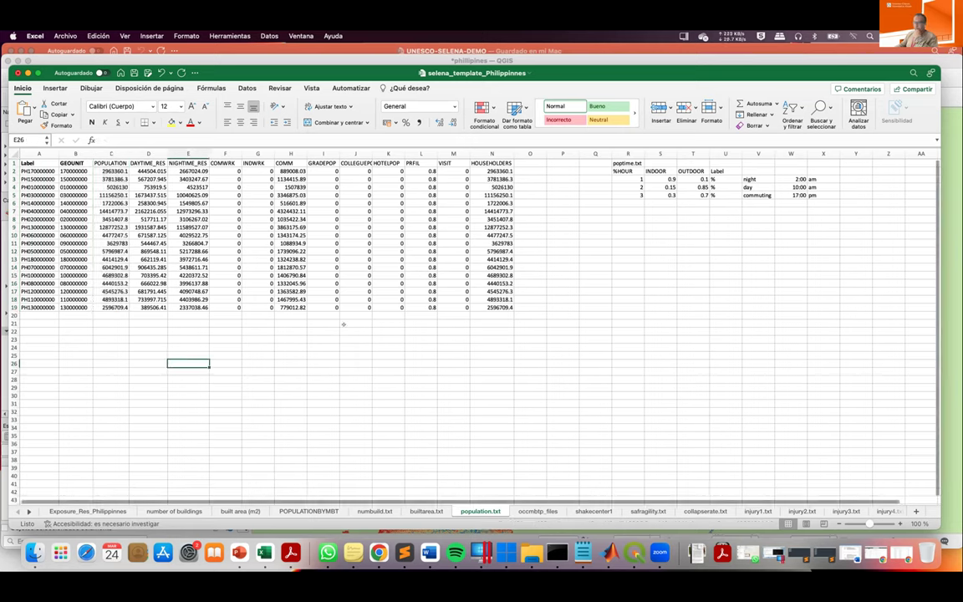
# Open the occmbtp_files sheet and examine the regional population by building type and the first TOTAL POP formula.
pyautogui.click(536, 510)
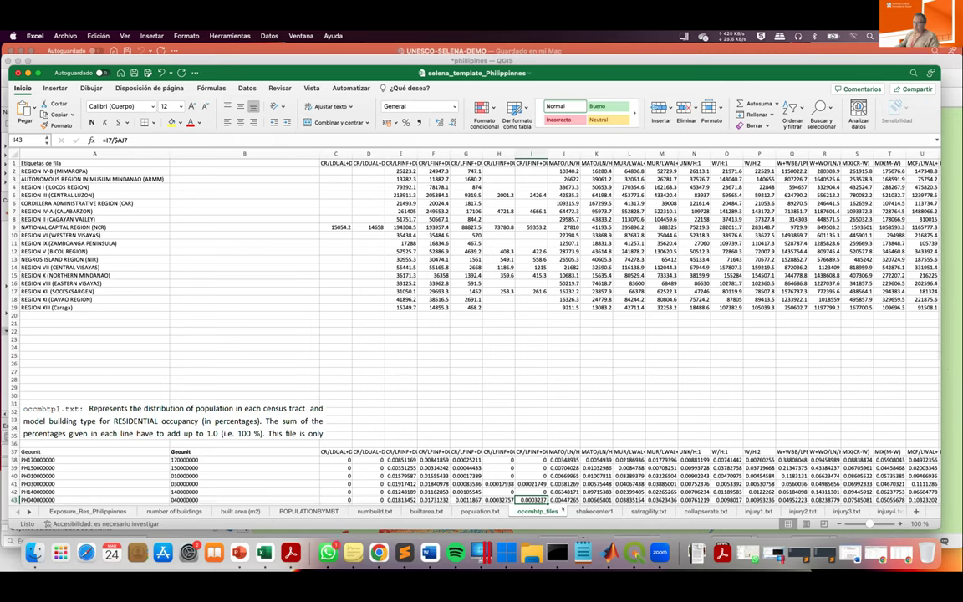
pyautogui.click(405, 171)
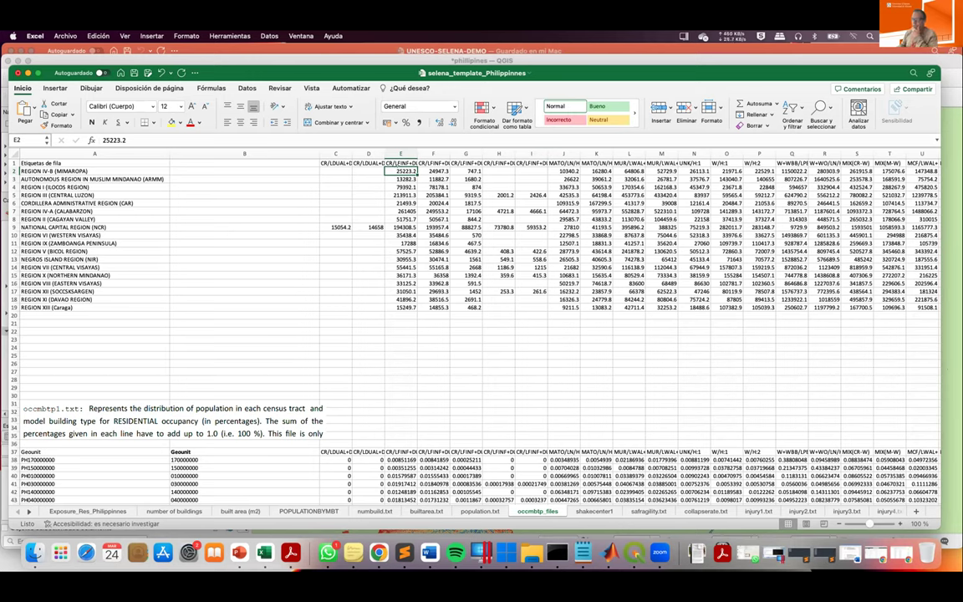
pyautogui.moveTo(50, 171); pyautogui.dragTo(849, 300)
pyautogui.click(885, 171)
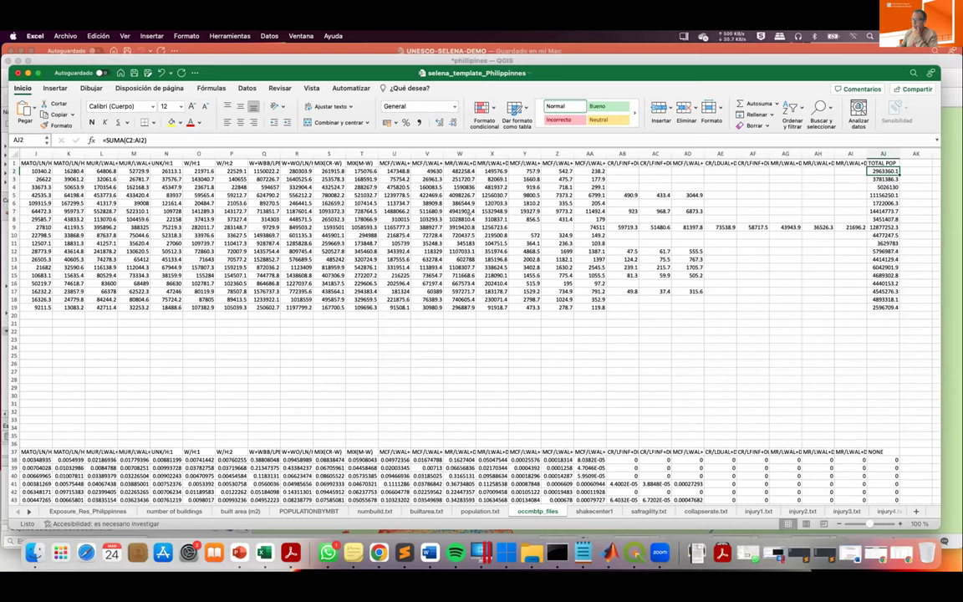
# Examine the occmbtp1.txt percentage table, checking the first region's share formula and its full row of building-type shares.
pyautogui.hscroll(-5, 482, 301)
pyautogui.scroll(-3, 482, 301)
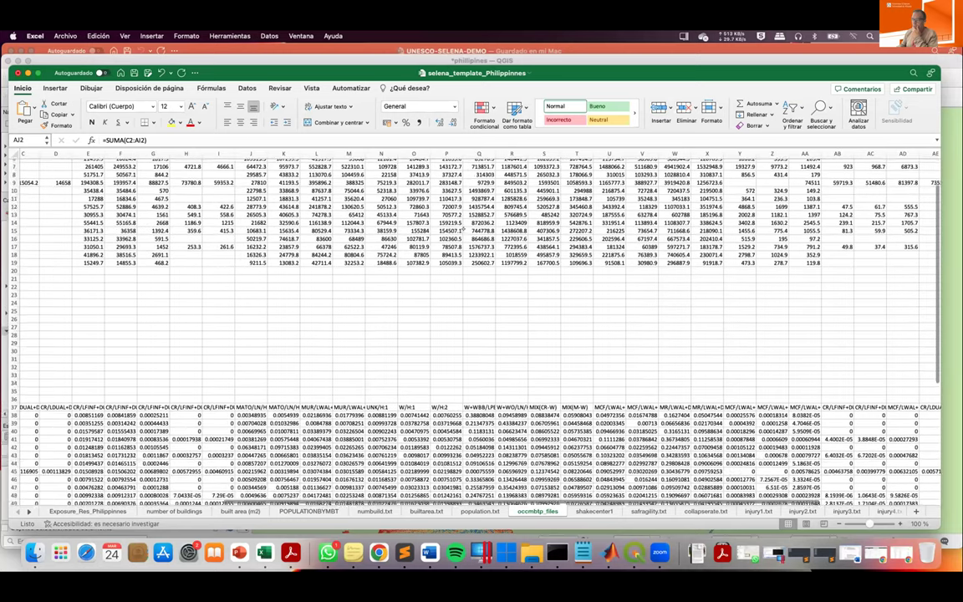
pyautogui.scroll(-6, 463, 231)
pyautogui.scroll(6, 455, 254)
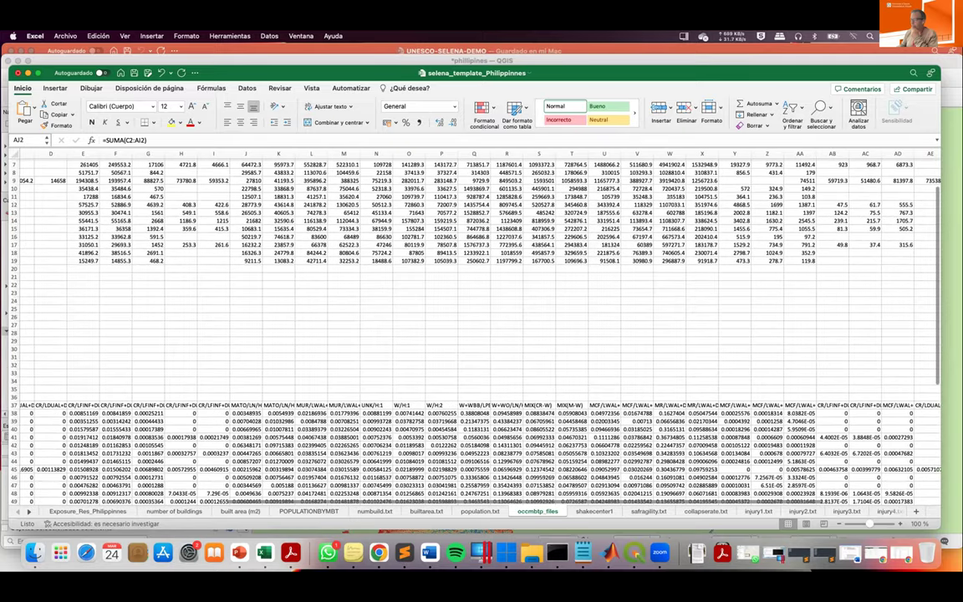
pyautogui.scroll(-4, 568, 260)
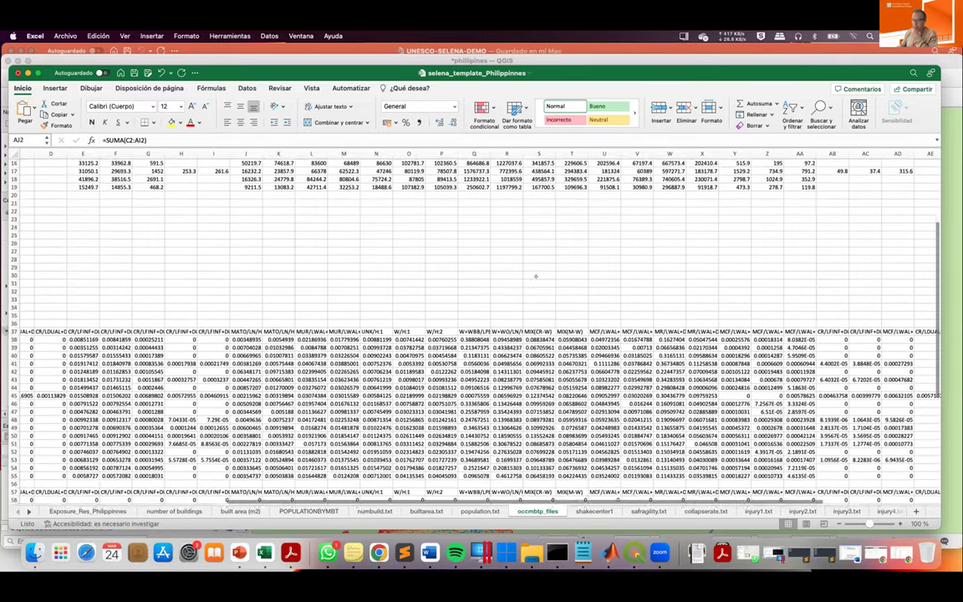
pyautogui.click(83, 319)
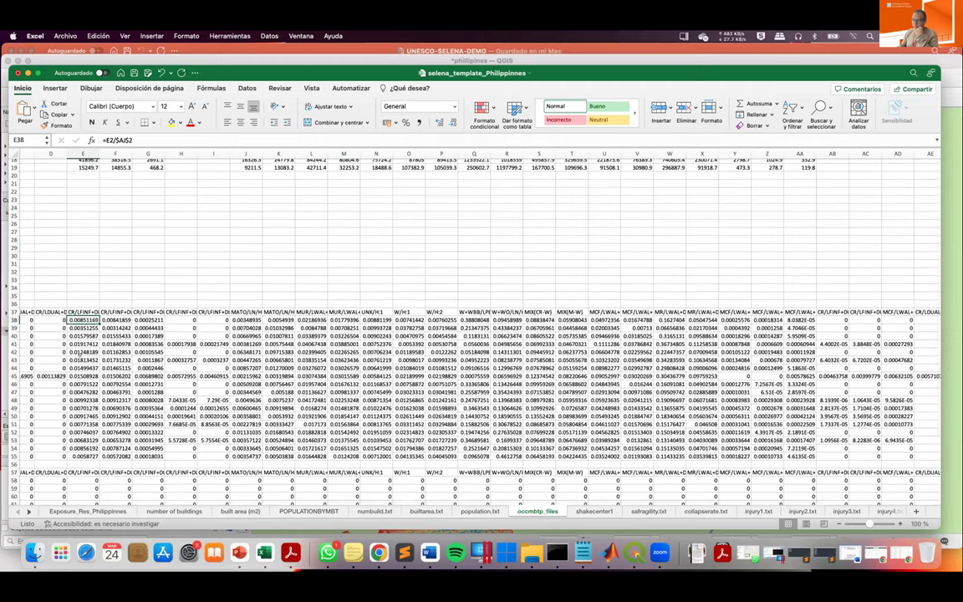
pyautogui.hscroll(-5, 295, 333)
pyautogui.moveTo(325, 319); pyautogui.dragTo(847, 319)
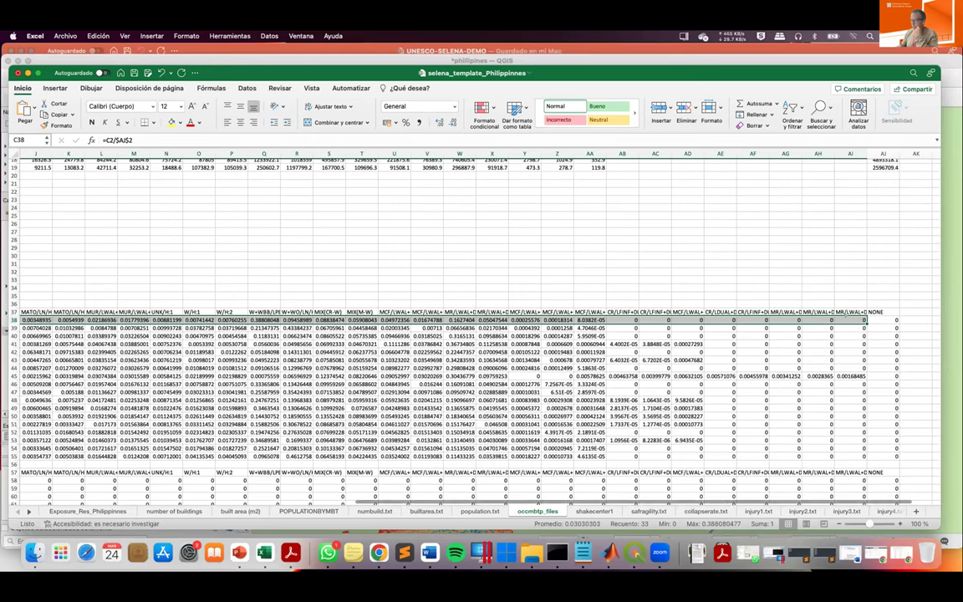
pyautogui.hscroll(-3, 815, 311)
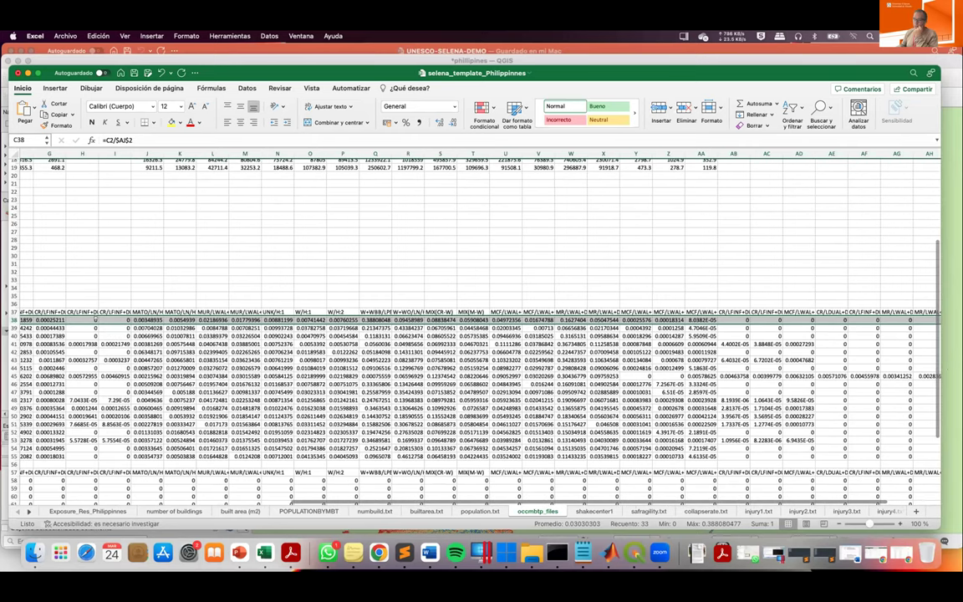
pyautogui.hscroll(-5, 321, 311)
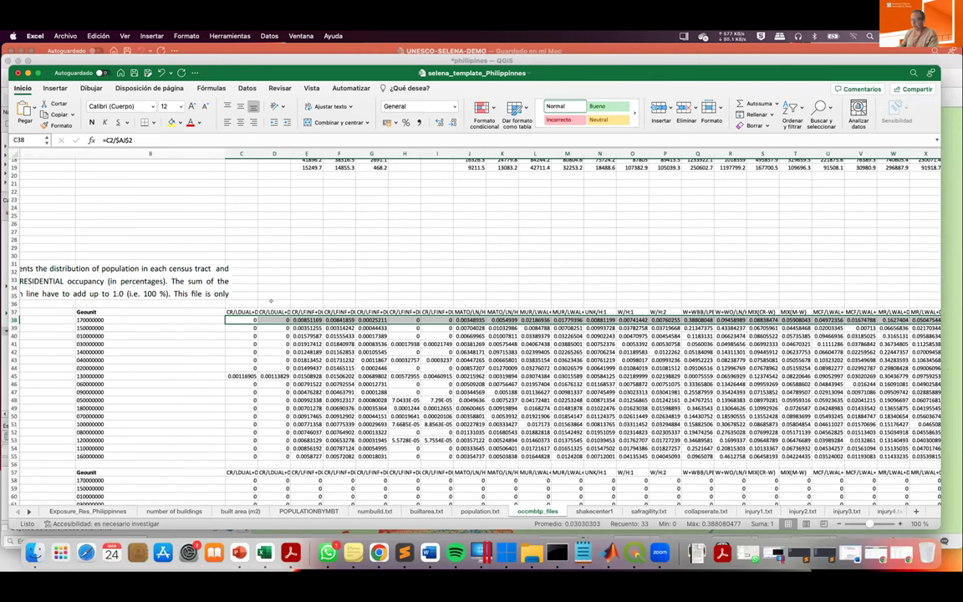
# Check the first building-type header and go down the Geounit codes of the occmbtp1.txt table.
pyautogui.click(241, 320)
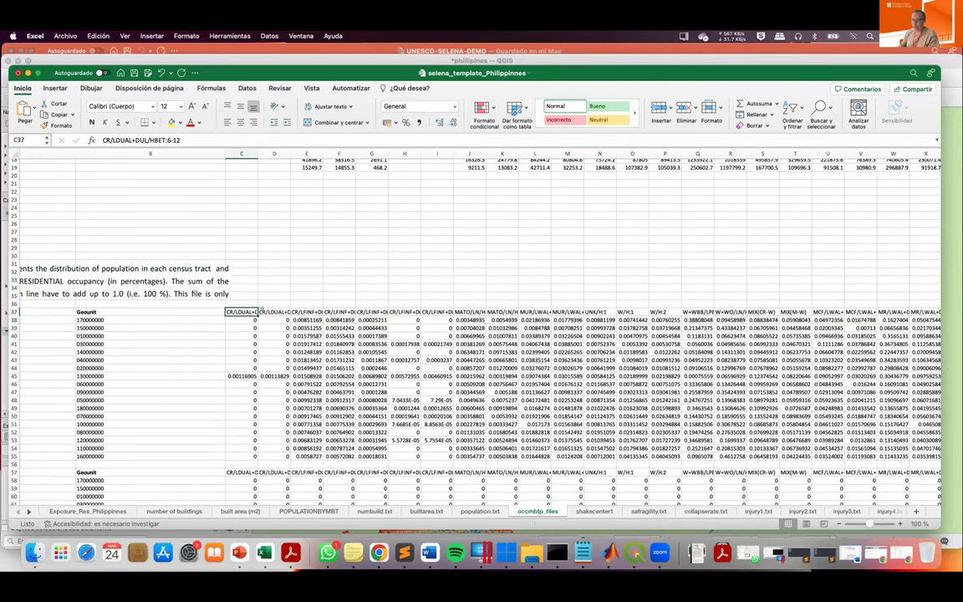
pyautogui.press('Right')
pyautogui.press('Left')
pyautogui.press('Left')
pyautogui.press('Down')
pyautogui.press('Down')
pyautogui.press('Down')
pyautogui.press('Down')
pyautogui.press('Down')
pyautogui.press('Down')
pyautogui.press('Down')
pyautogui.press('Down')
pyautogui.press('Down')
pyautogui.press('Down')
pyautogui.press('Down')
pyautogui.press('Down')
pyautogui.press('Down')
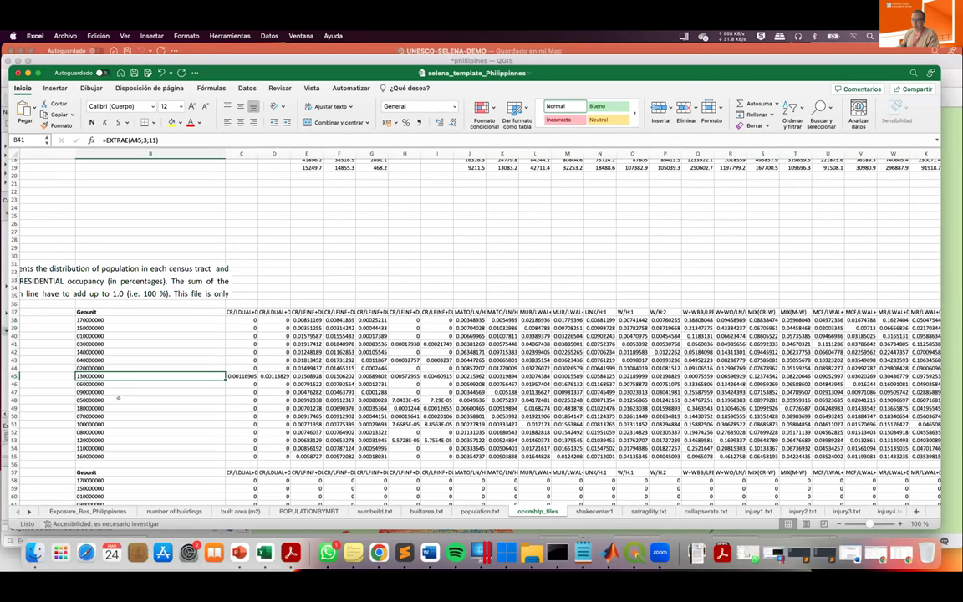
pyautogui.scroll(-6, 126, 431)
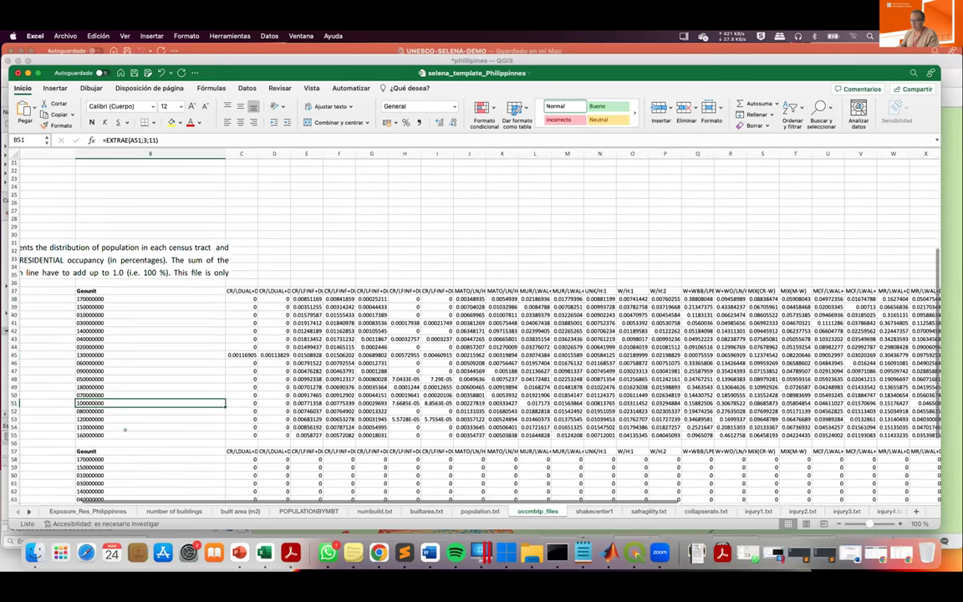
pyautogui.scroll(3, 239, 252)
pyautogui.hscroll(-5, 239, 252)
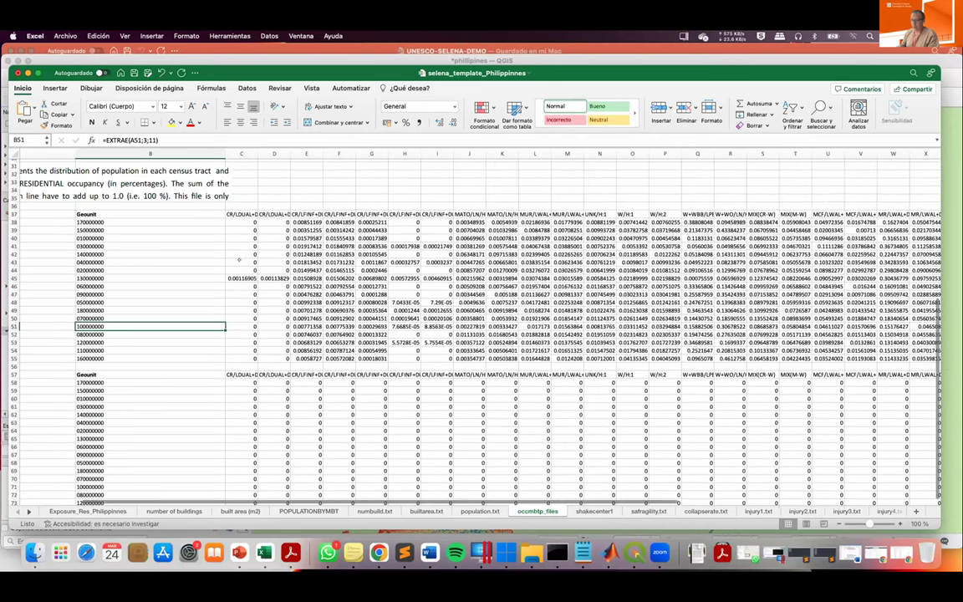
# Select the whole occmbtp1.txt block, from its Geounit header row 37 to row 55, and examine its description.
pyautogui.click(14, 214)
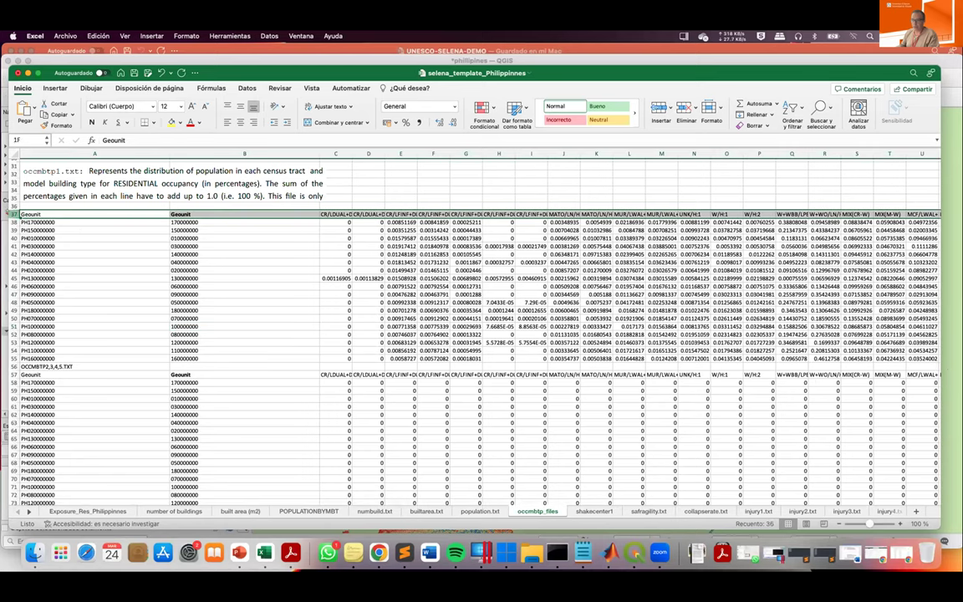
pyautogui.scroll(2, 26, 215)
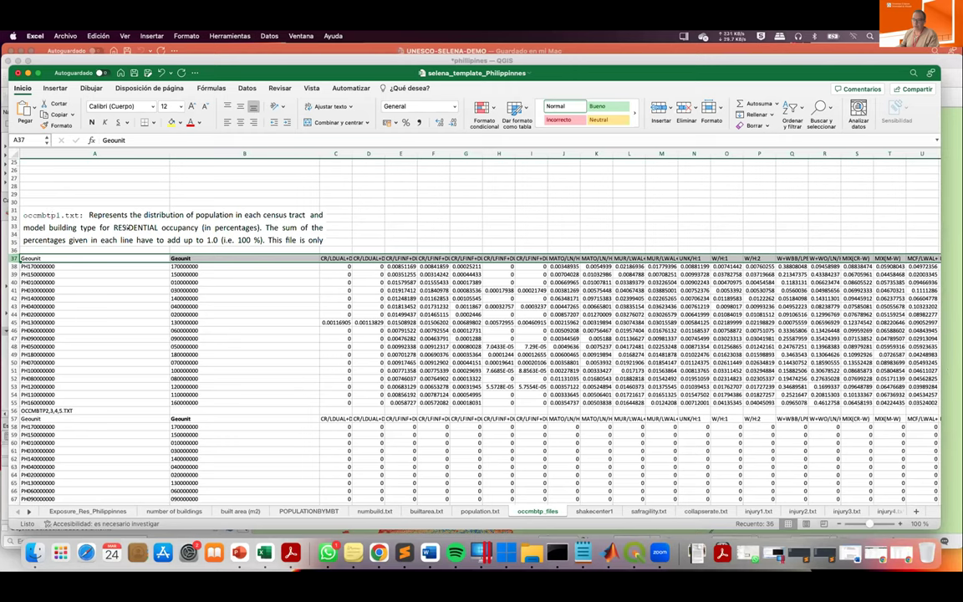
pyautogui.moveTo(12, 258); pyautogui.dragTo(12, 402)
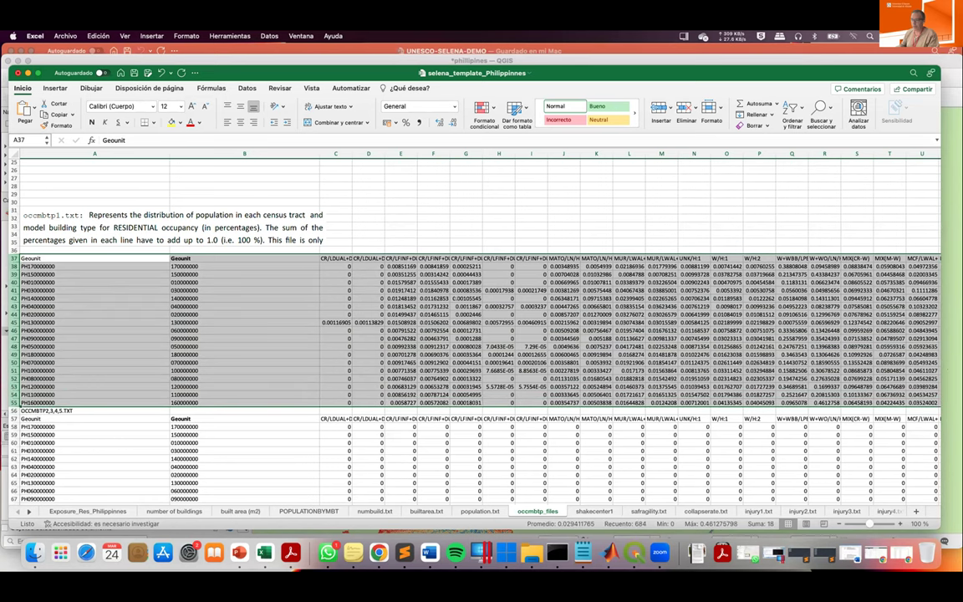
# Examine the OCCMBTP2,3,4,5.TXT block in rows 56 to 75 and compare it with the occmbtp1.txt shares across all building types.
pyautogui.scroll(-5, 429, 333)
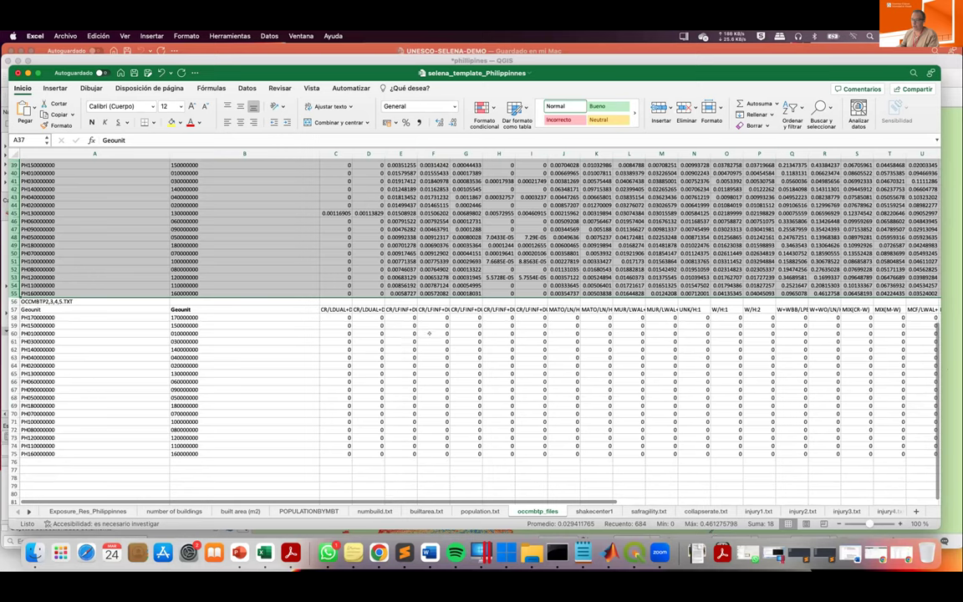
pyautogui.scroll(-3, 429, 333)
pyautogui.click(50, 241)
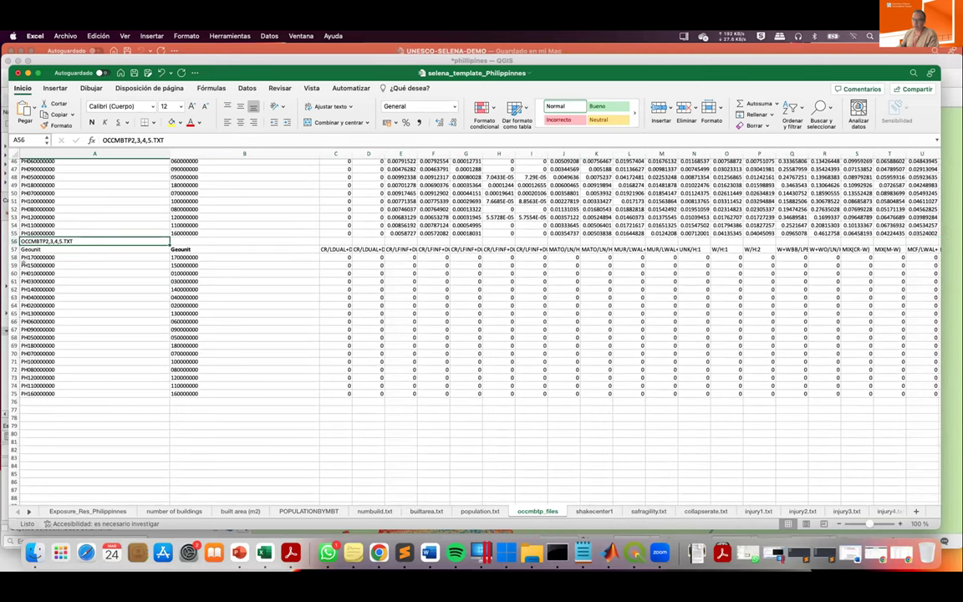
pyautogui.moveTo(12, 241); pyautogui.dragTo(12, 398)
pyautogui.scroll(5, 222, 210)
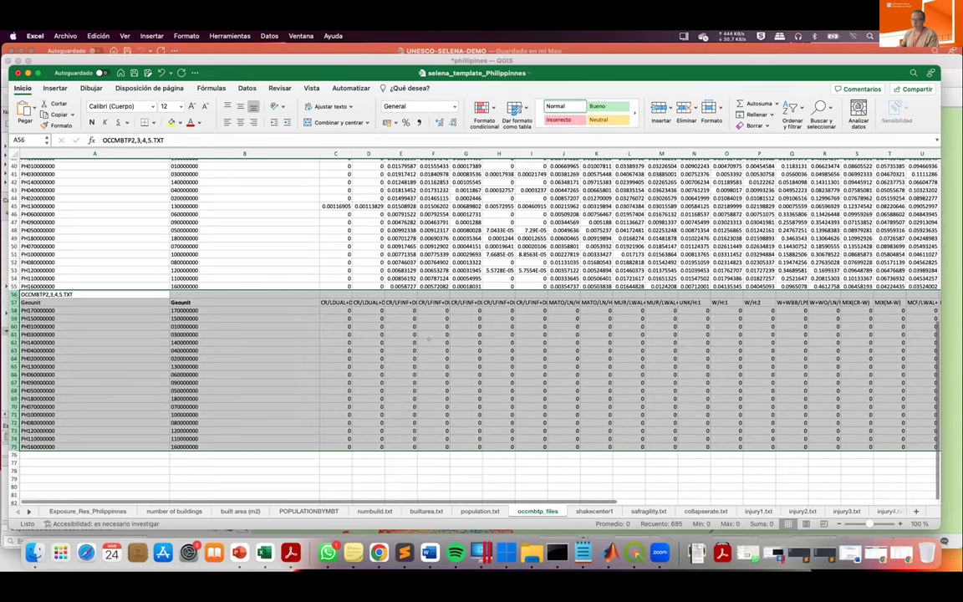
pyautogui.click(466, 238)
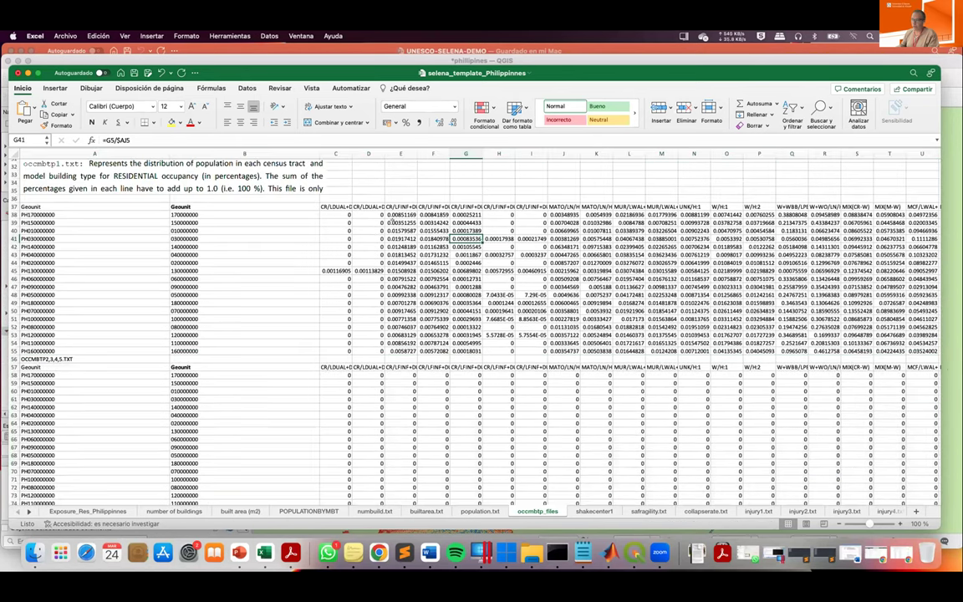
pyautogui.hscroll(10, 677, 250)
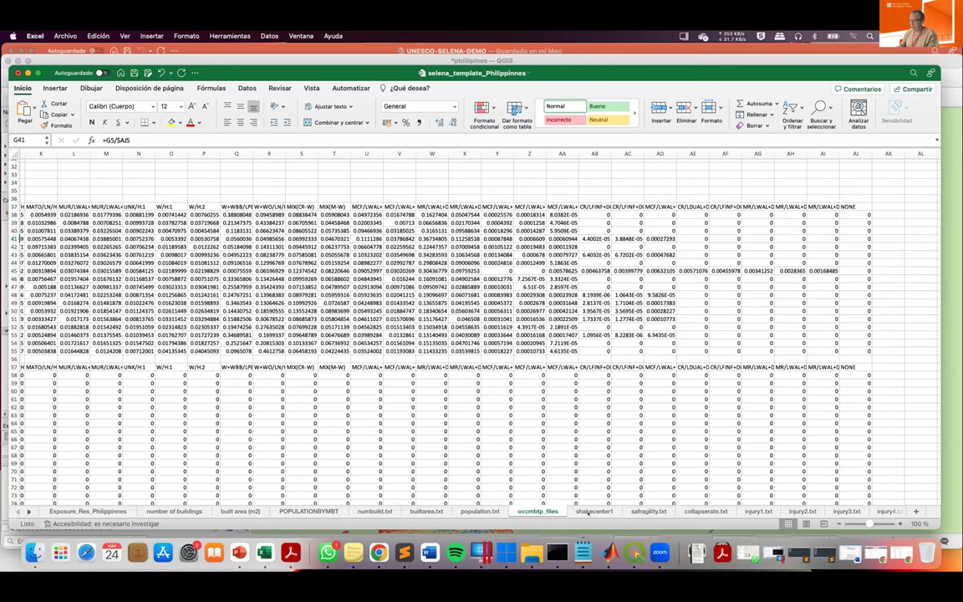
# Open the shakecenter1 sheet and examine its Geounit, Latitude, Longitude, SOIL and Vs30 columns.
pyautogui.click(587, 511)
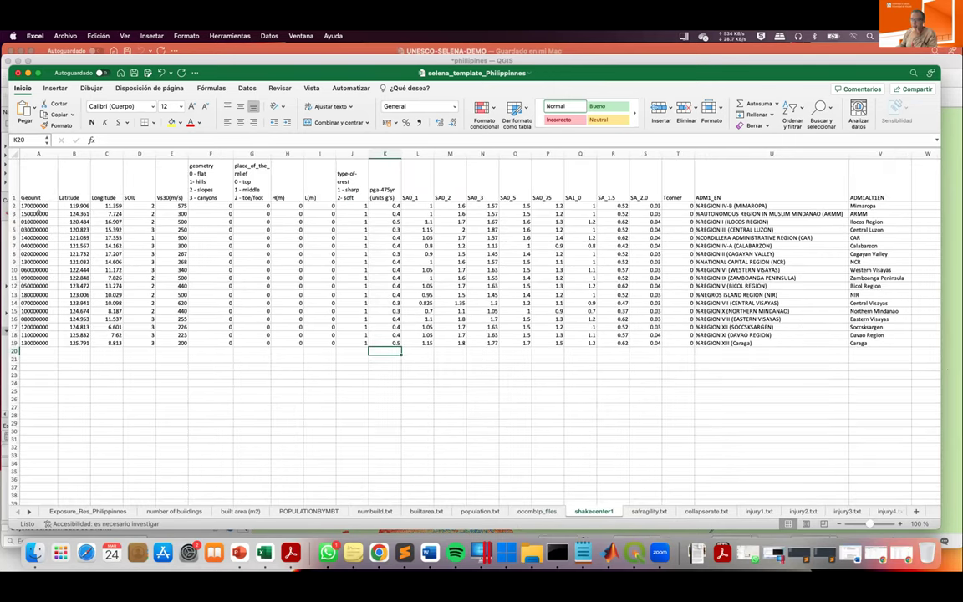
pyautogui.moveTo(38, 205); pyautogui.dragTo(38, 343)
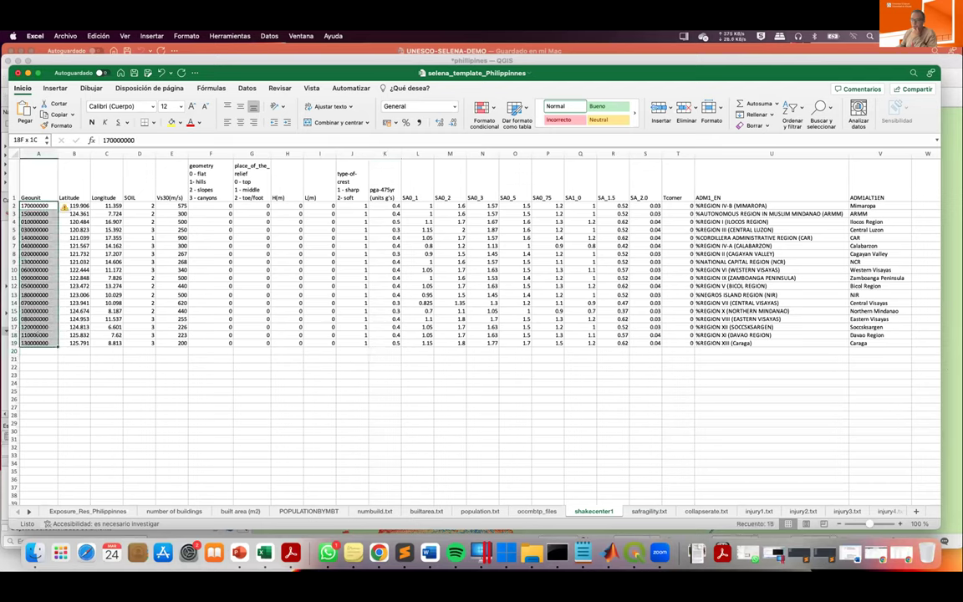
pyautogui.moveTo(79, 198); pyautogui.dragTo(93, 337)
pyautogui.moveTo(139, 206); pyautogui.dragTo(132, 334)
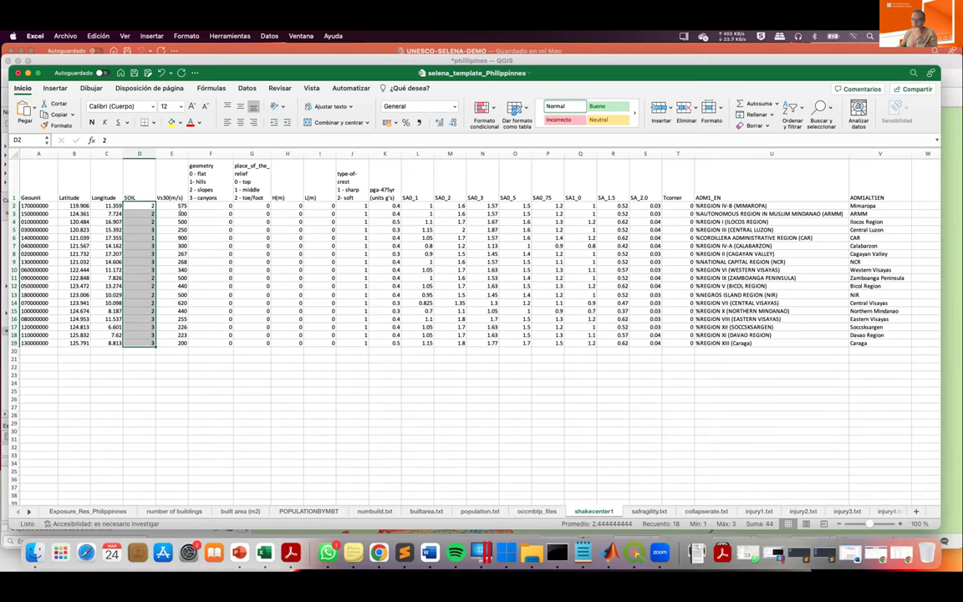
pyautogui.moveTo(171, 206); pyautogui.dragTo(175, 340)
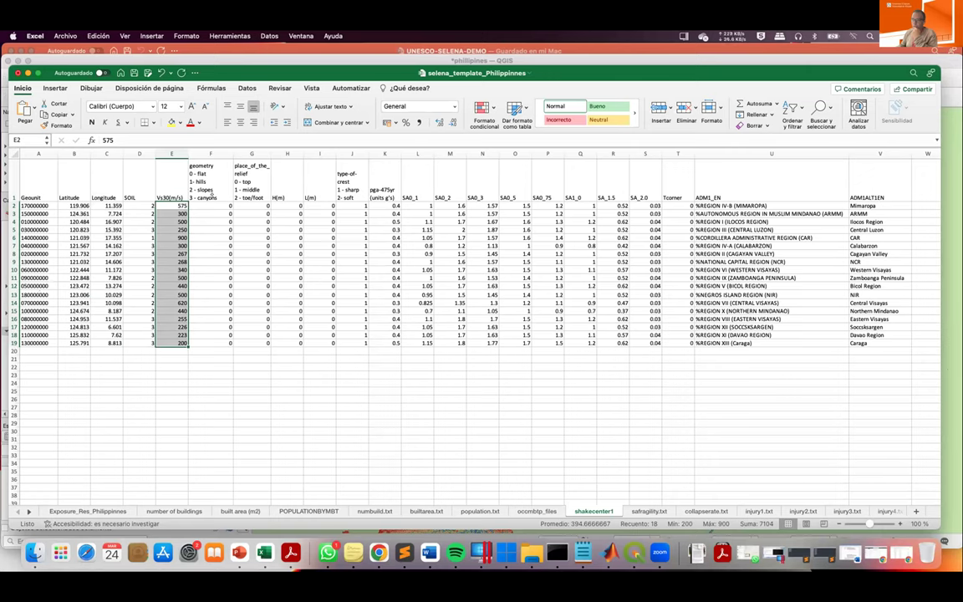
# Examine the shakecenter1 topography columns for geometry, place of the relief, H(m) and L(m) in the first region's row.
pyautogui.click(211, 206)
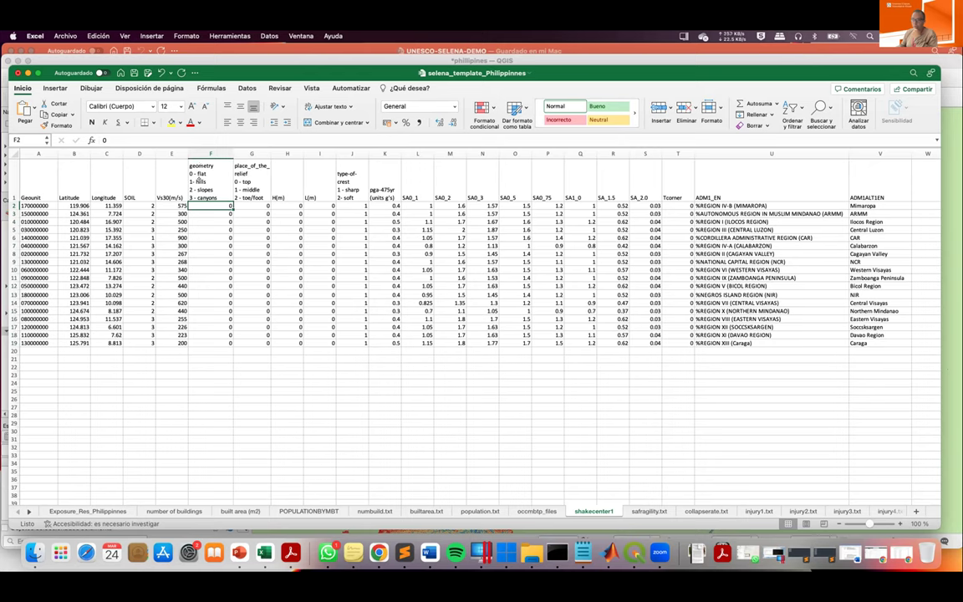
pyautogui.press('Right')
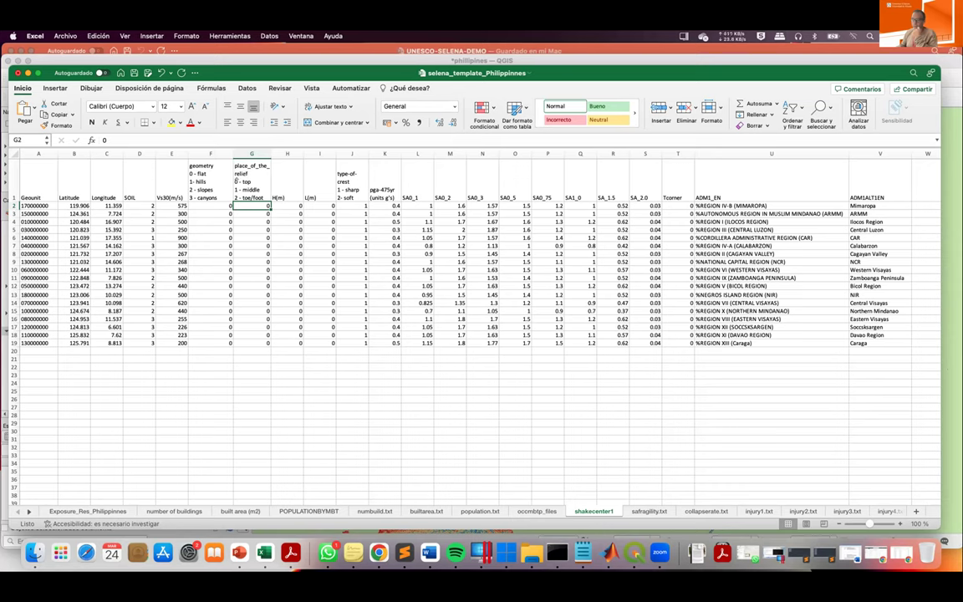
pyautogui.press('Right')
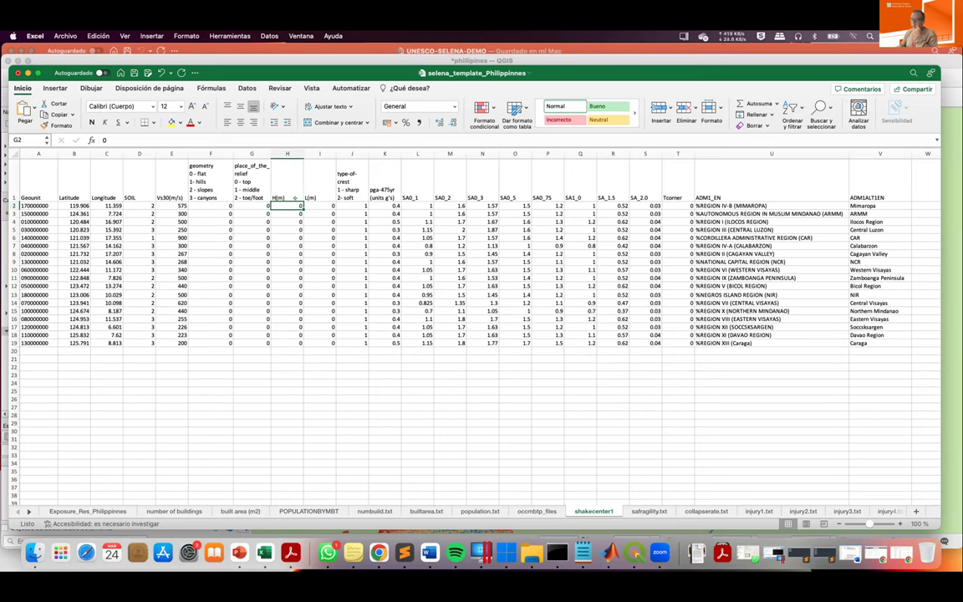
pyautogui.moveTo(292, 198); pyautogui.dragTo(320, 198)
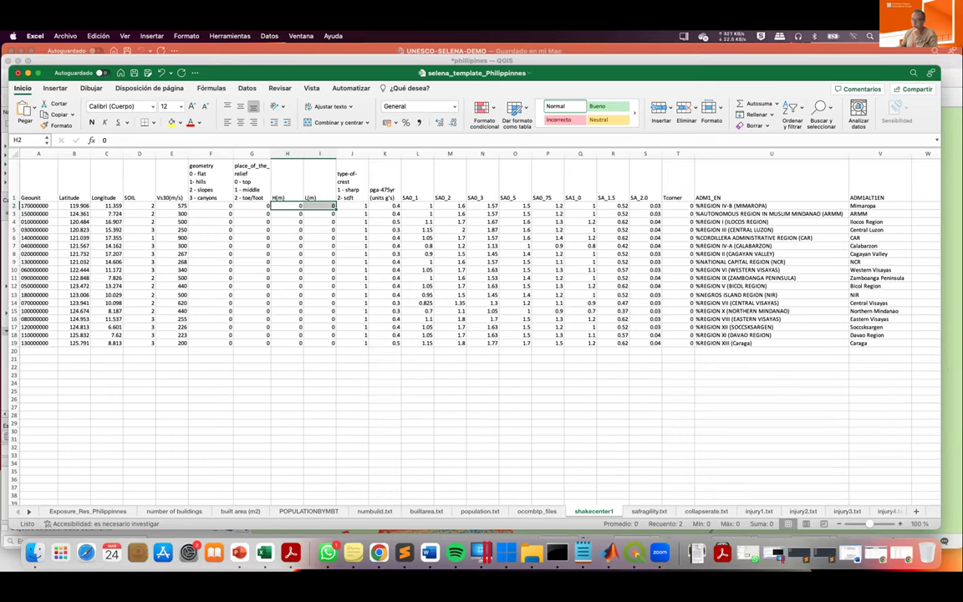
# Examine the type-of-crest column and the full set of topography columns, geometry to type-of-crest, in the first region's row.
pyautogui.click(351, 204)
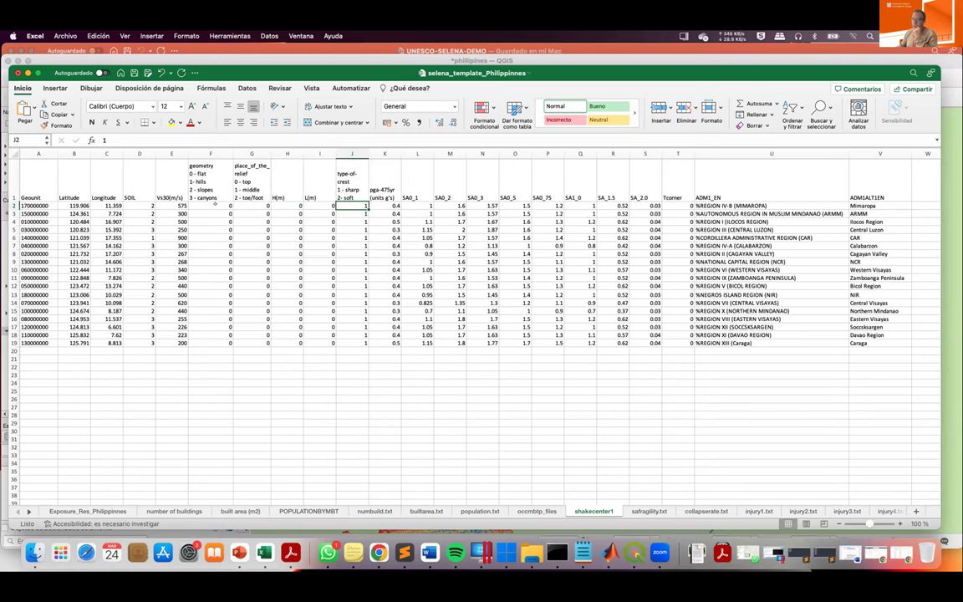
pyautogui.moveTo(216, 204); pyautogui.dragTo(251, 206)
pyautogui.moveTo(325, 197); pyautogui.dragTo(342, 197)
pyautogui.click(173, 203)
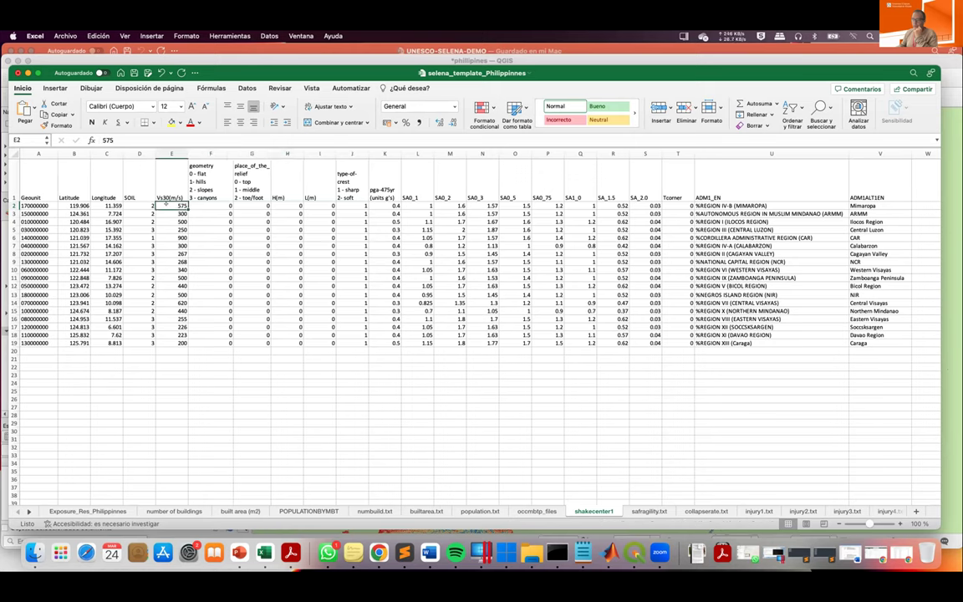
pyautogui.moveTo(196, 205); pyautogui.dragTo(344, 204)
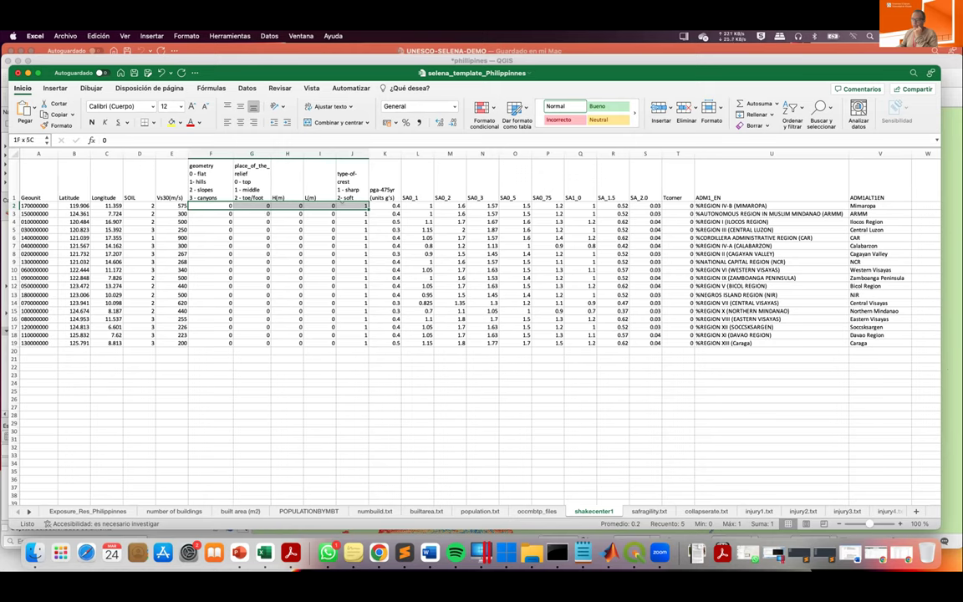
# Examine the pga-475yr column and the spectral acceleration columns SA0_1 through SA_2.0 in the first region's row.
pyautogui.click(383, 203)
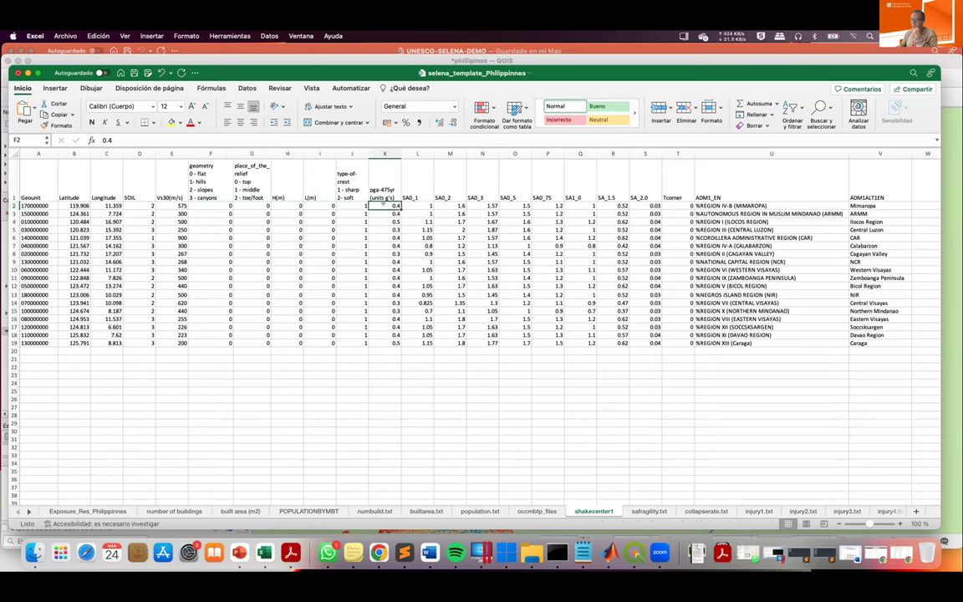
pyautogui.click(420, 204)
pyautogui.click(486, 202)
pyautogui.press('Right')
pyautogui.press('Right')
pyautogui.press('Right')
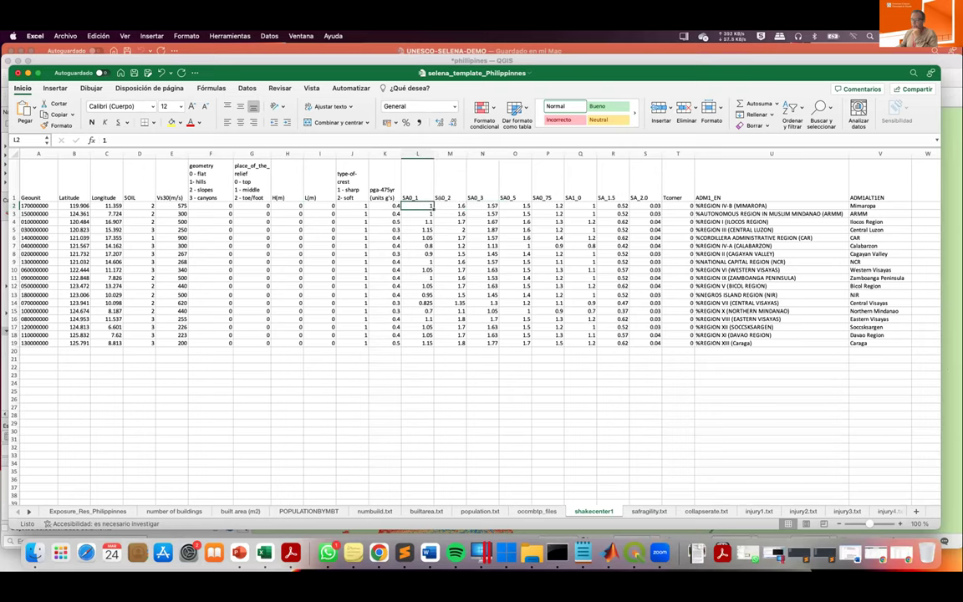
pyautogui.click(487, 204)
pyautogui.click(503, 203)
pyautogui.press('Right')
pyautogui.press('Right')
pyautogui.press('Right')
pyautogui.click(647, 204)
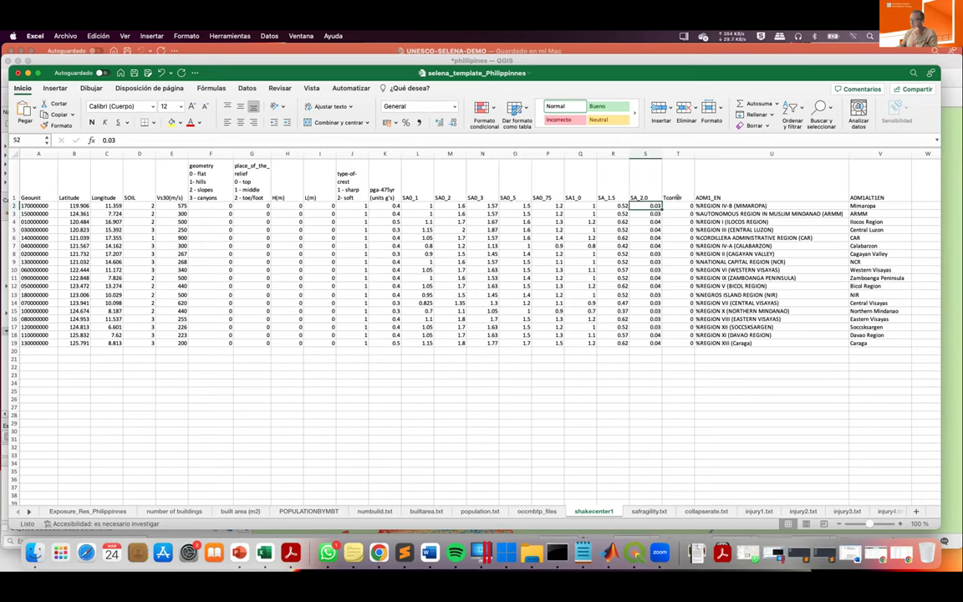
# Examine the Tcorner column and select the regional data from Latitude to SA_2.0 in rows 2 to 19 for review.
pyautogui.press('Right')
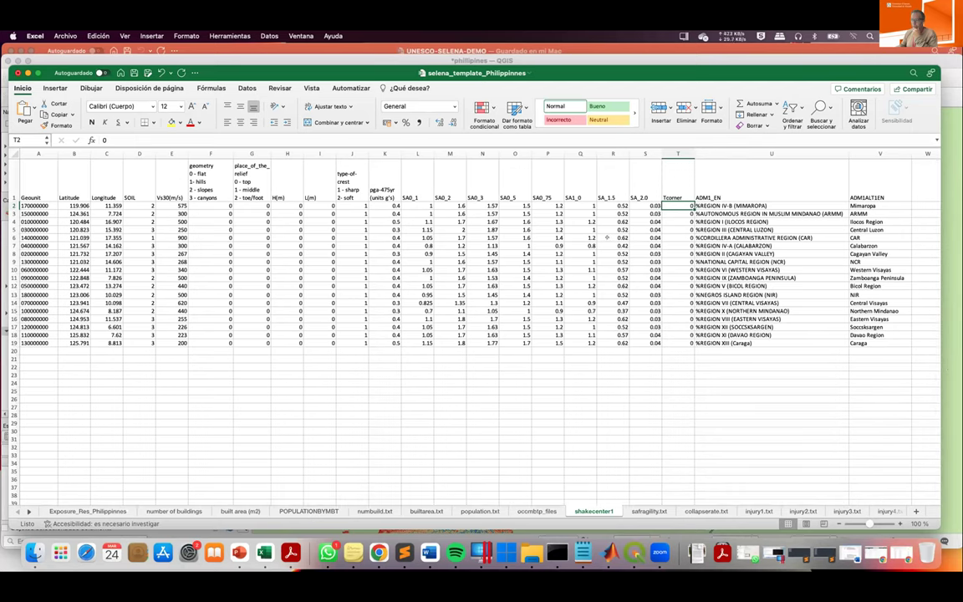
pyautogui.moveTo(645, 206); pyautogui.dragTo(75, 343)
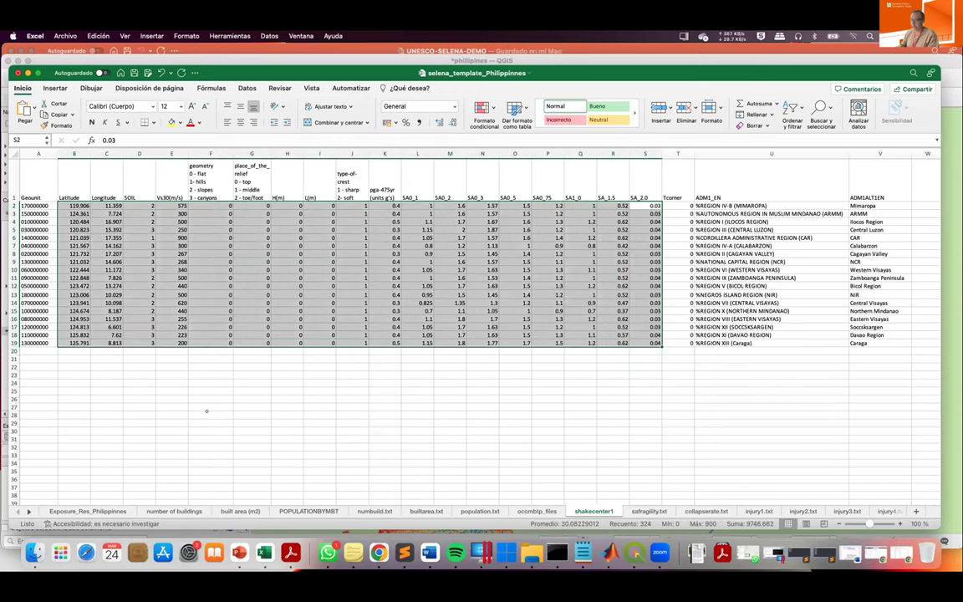
pyautogui.click(206, 411)
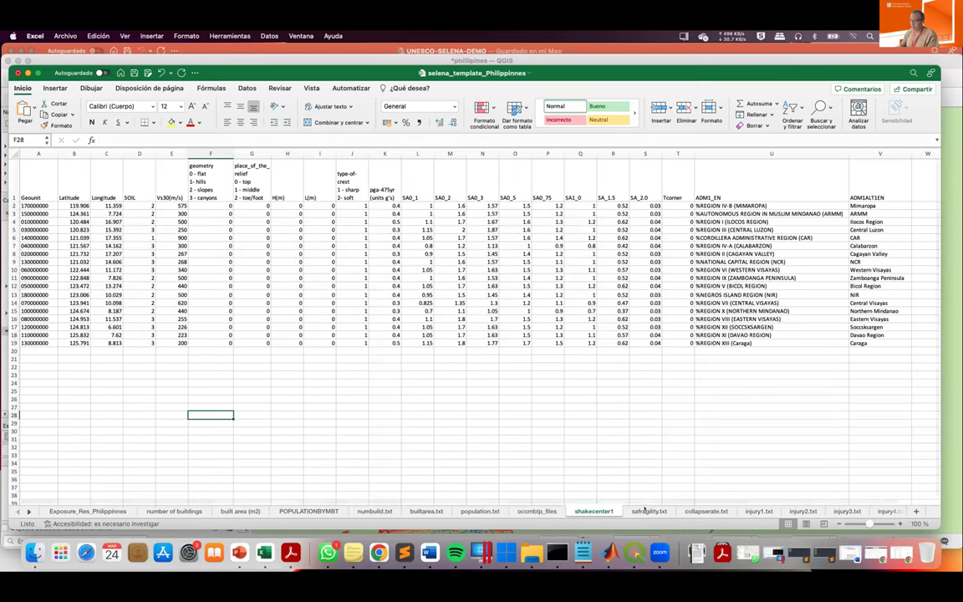
# Open the safragility.txt sheet and fit the width of its LABEL(%) column to the contents.
pyautogui.click(648, 511)
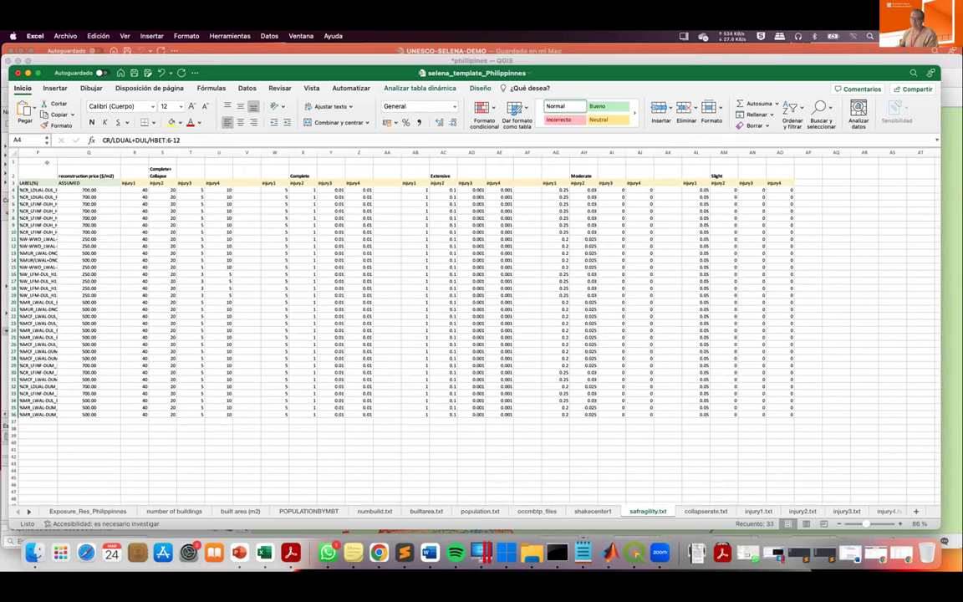
pyautogui.doubleClick(58, 152)
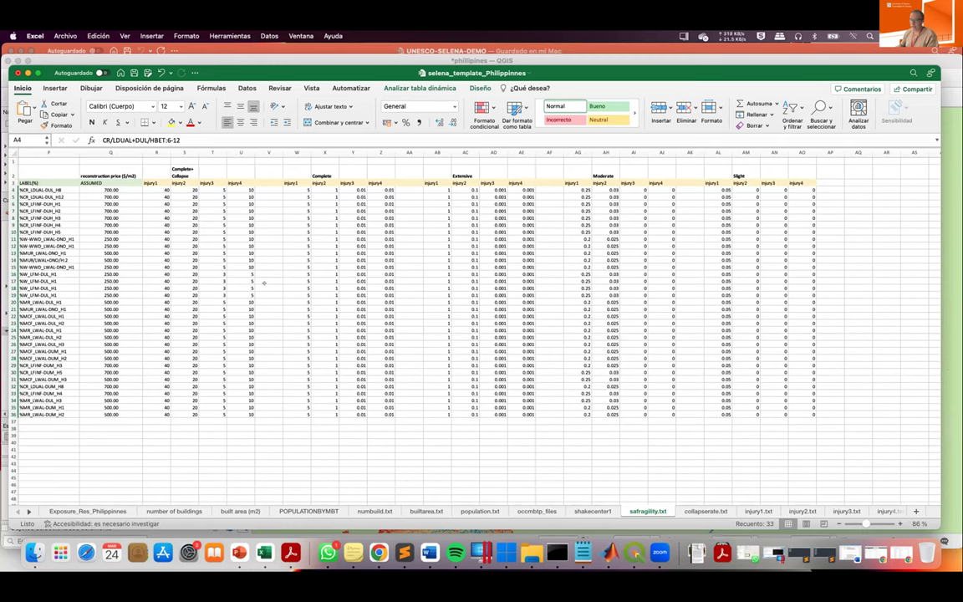
pyautogui.hscroll(-5, 411, 404)
pyautogui.hscroll(-6, 411, 403)
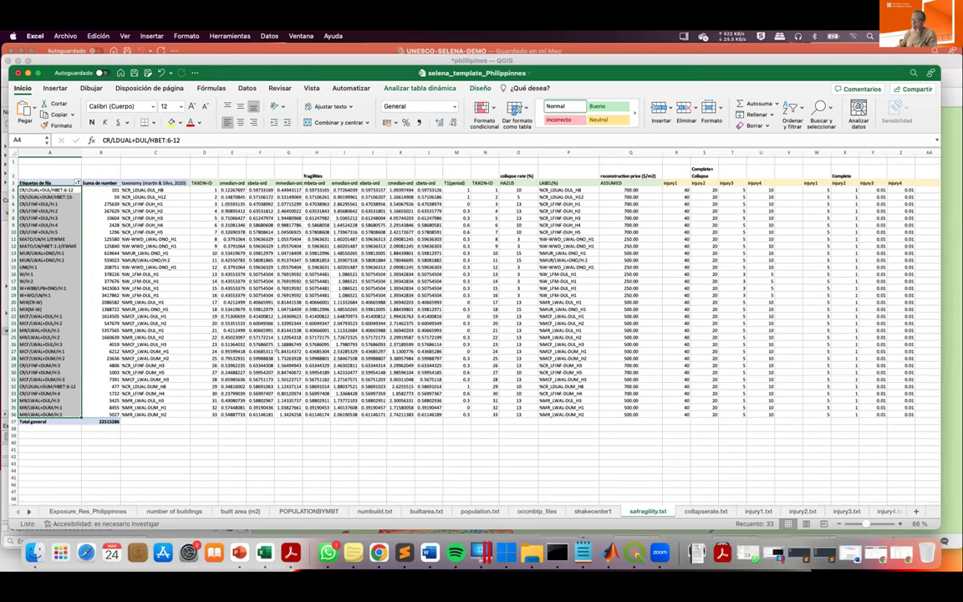
# Examine the safragility.txt taxonomy labels, the median and beta fragility columns, and the T1(period) column for all building types.
pyautogui.moveTo(151, 191); pyautogui.dragTo(168, 415)
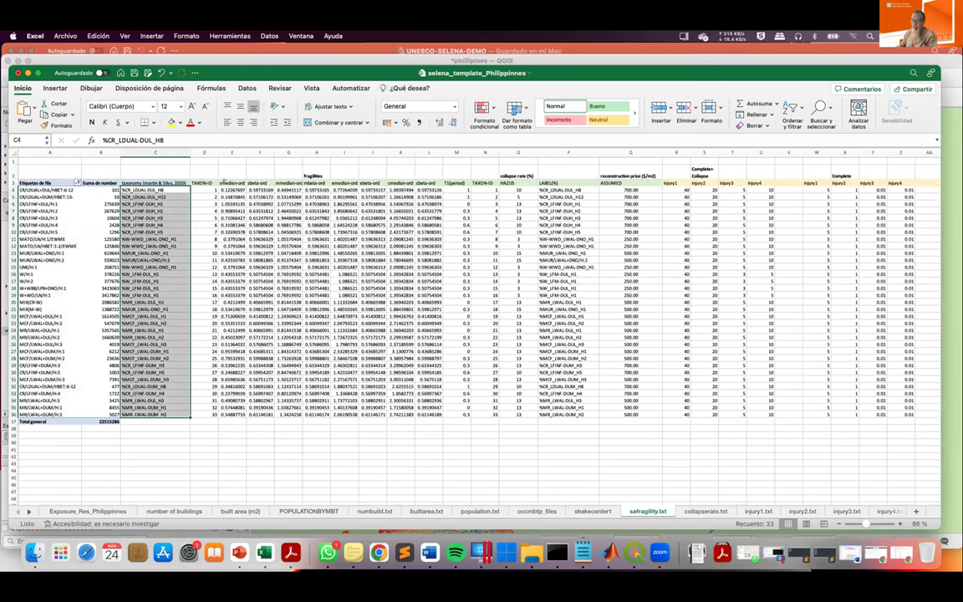
pyautogui.moveTo(232, 183); pyautogui.dragTo(314, 190)
pyautogui.click(288, 182)
pyautogui.click(316, 182)
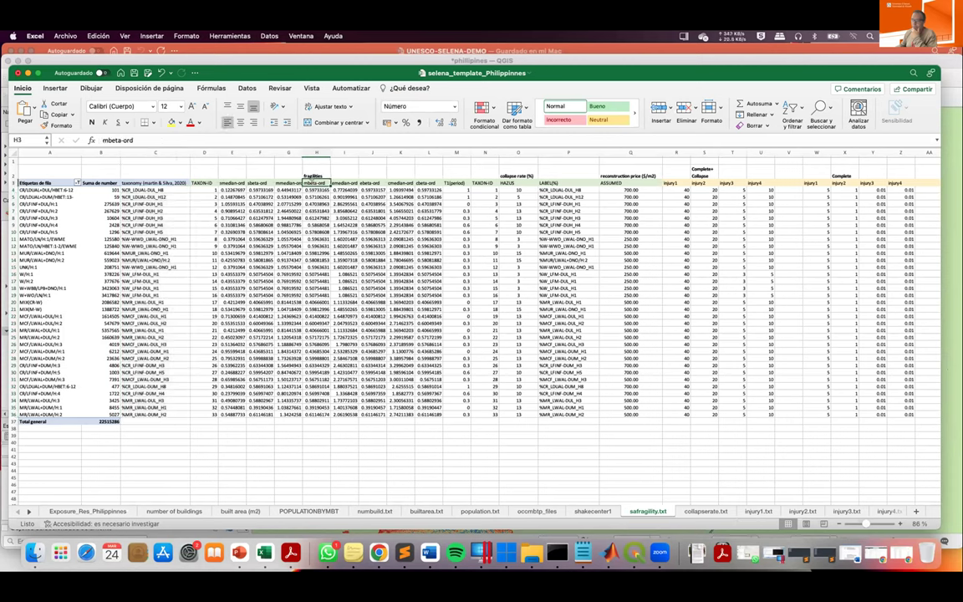
pyautogui.click(429, 204)
pyautogui.moveTo(455, 189); pyautogui.dragTo(452, 413)
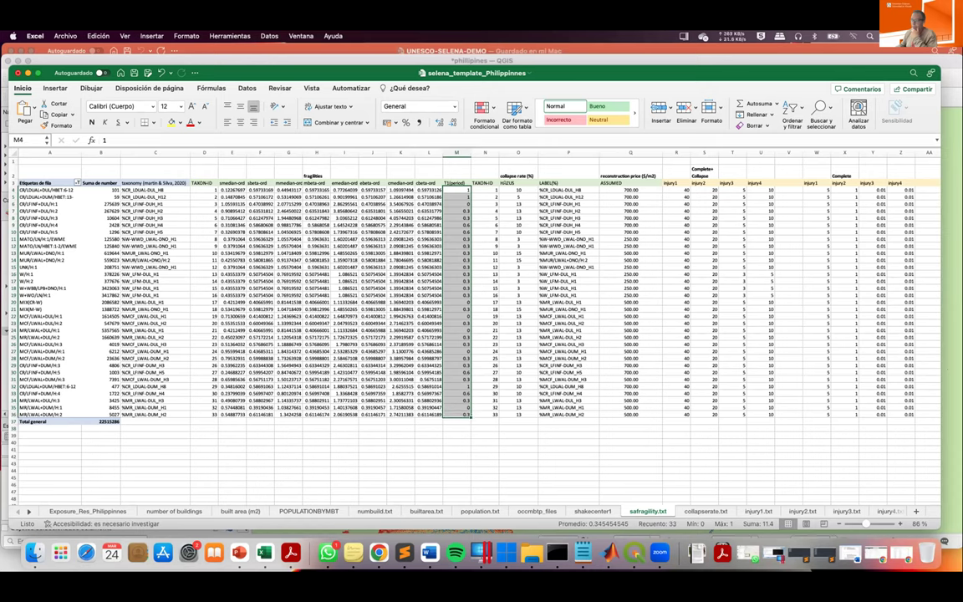
# Examine the second TAXON-ID column and the HAZUS collapse rate (%) column in rows 4 to 36.
pyautogui.moveTo(487, 189); pyautogui.dragTo(487, 407)
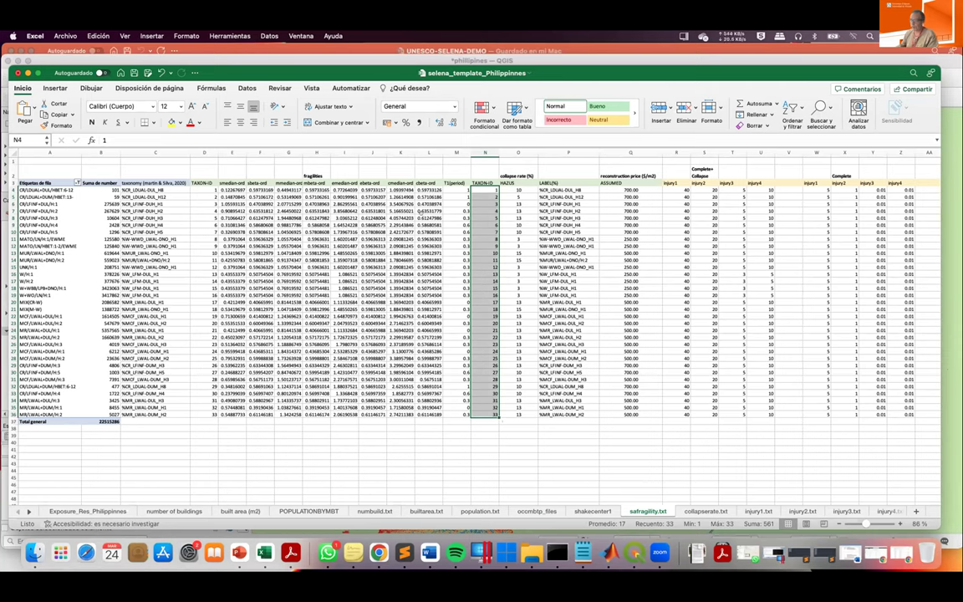
pyautogui.click(507, 175)
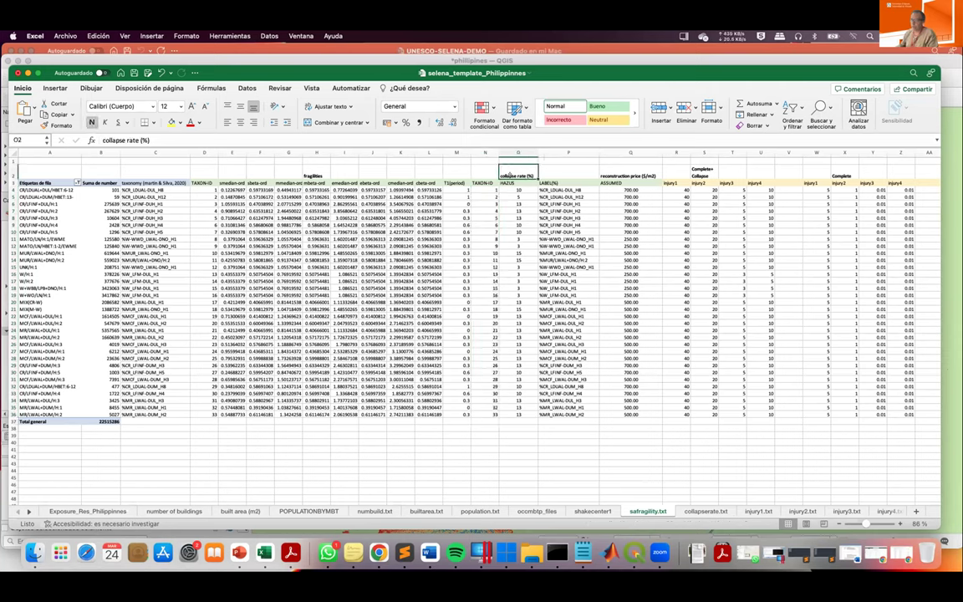
pyautogui.click(518, 182)
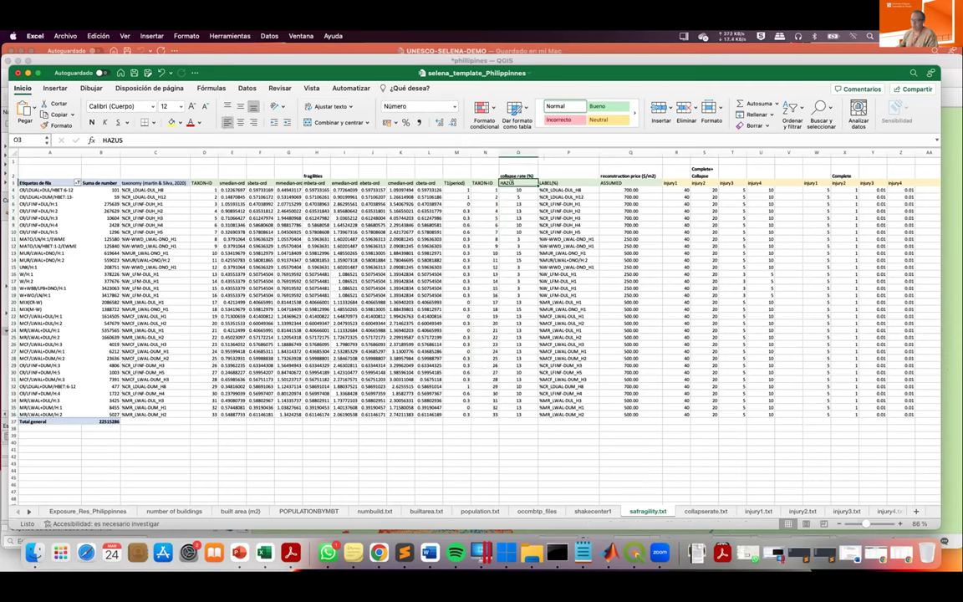
pyautogui.moveTo(518, 189); pyautogui.dragTo(524, 415)
pyautogui.hscroll(2, 525, 416)
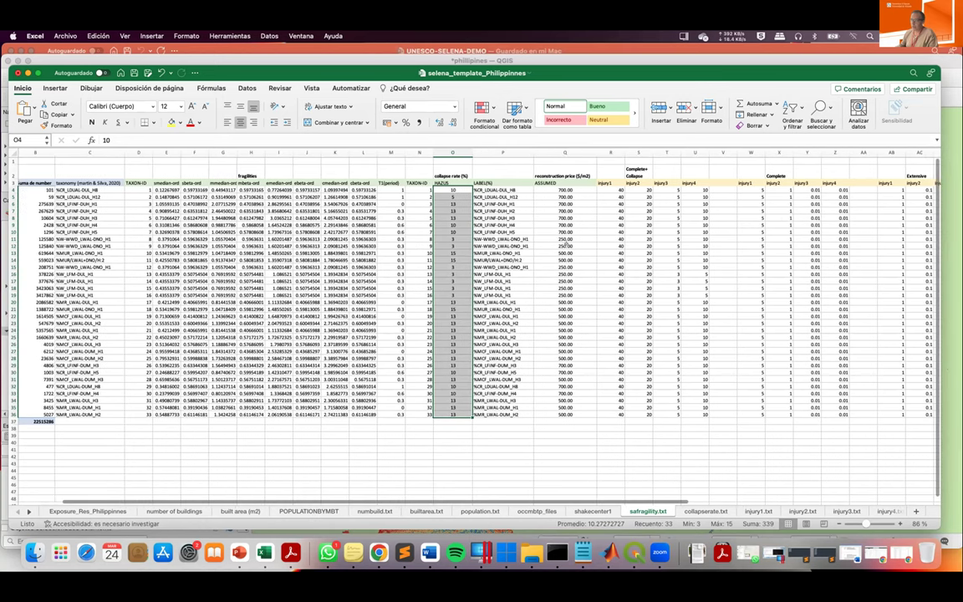
# Review the building typology labels and the assumed reconstruction prices per square metre in the safragility.txt sheet.
pyautogui.moveTo(502, 190); pyautogui.dragTo(502, 415)
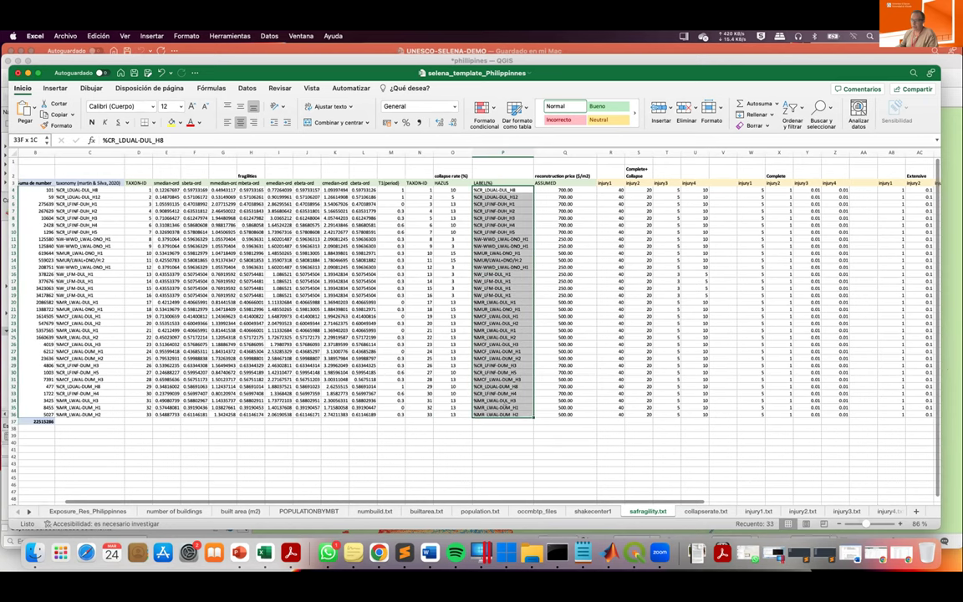
pyautogui.hscroll(2, 494, 218)
pyautogui.hscroll(3, 494, 218)
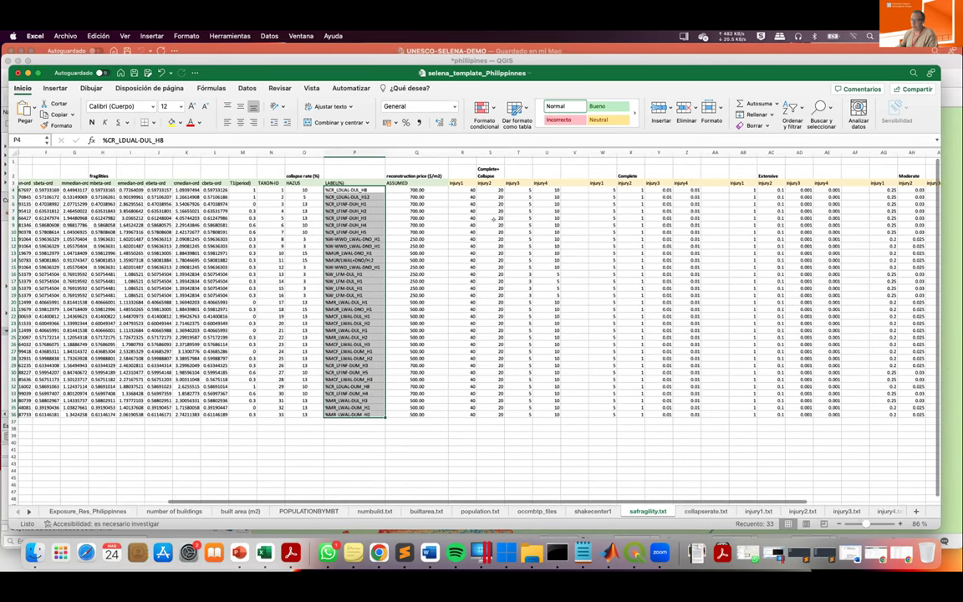
pyautogui.click(422, 191)
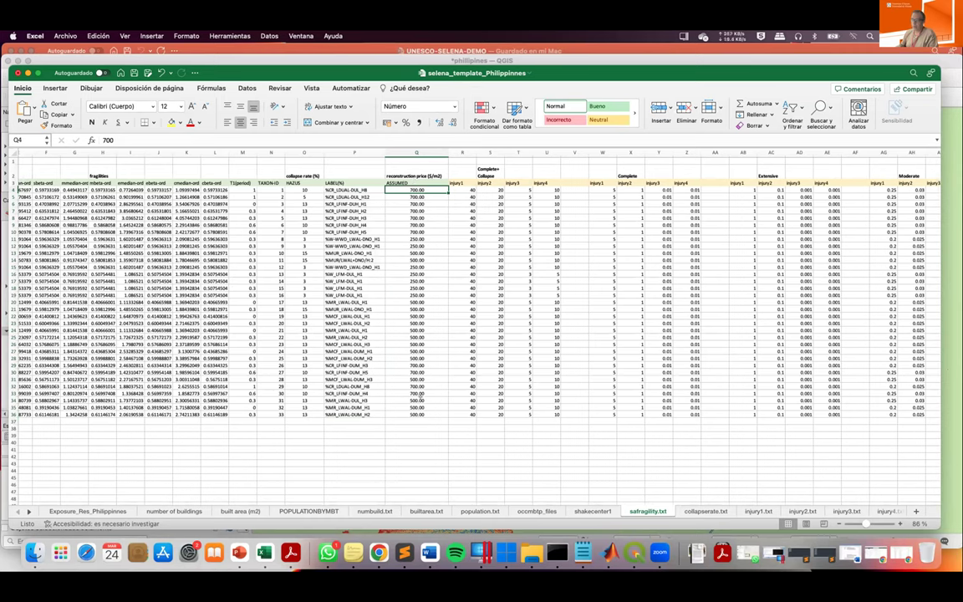
pyautogui.moveTo(420, 413); pyautogui.dragTo(423, 182)
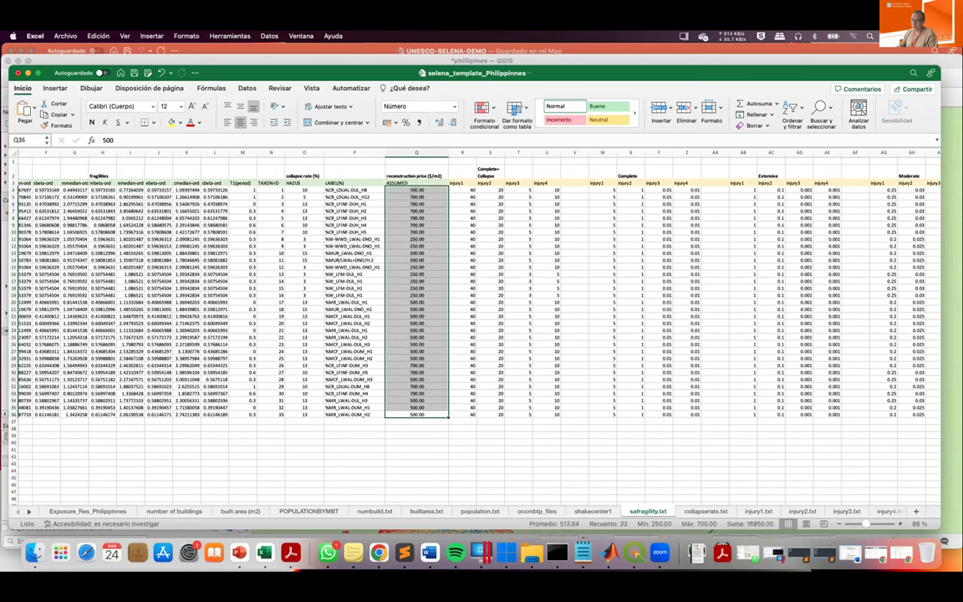
pyautogui.click(421, 173)
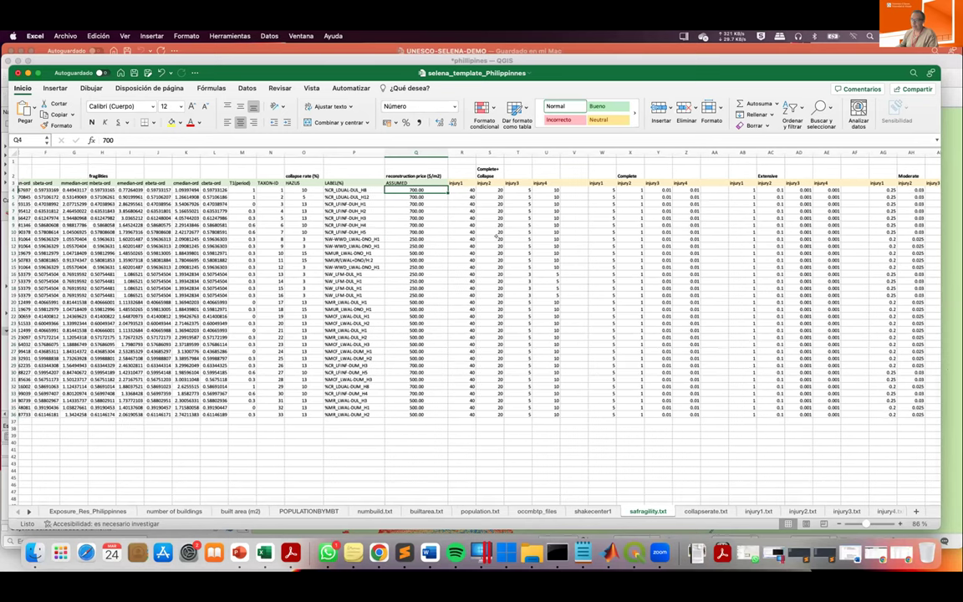
# Examine the injury1 to injury4 rates for the Complete+Collapse and Complete damage states across all building typologies.
pyautogui.hscroll(5, 288, 211)
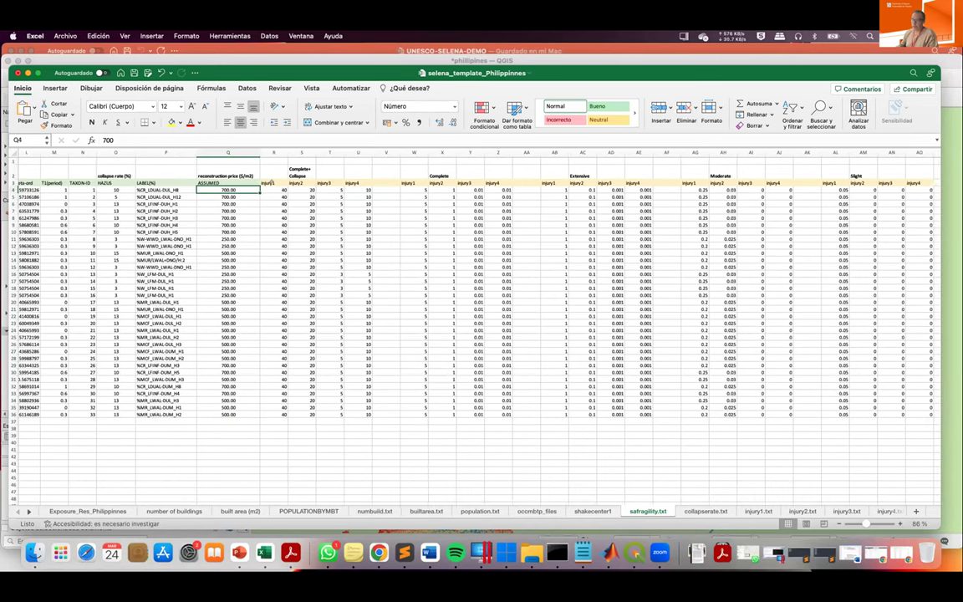
pyautogui.moveTo(271, 190); pyautogui.dragTo(398, 190)
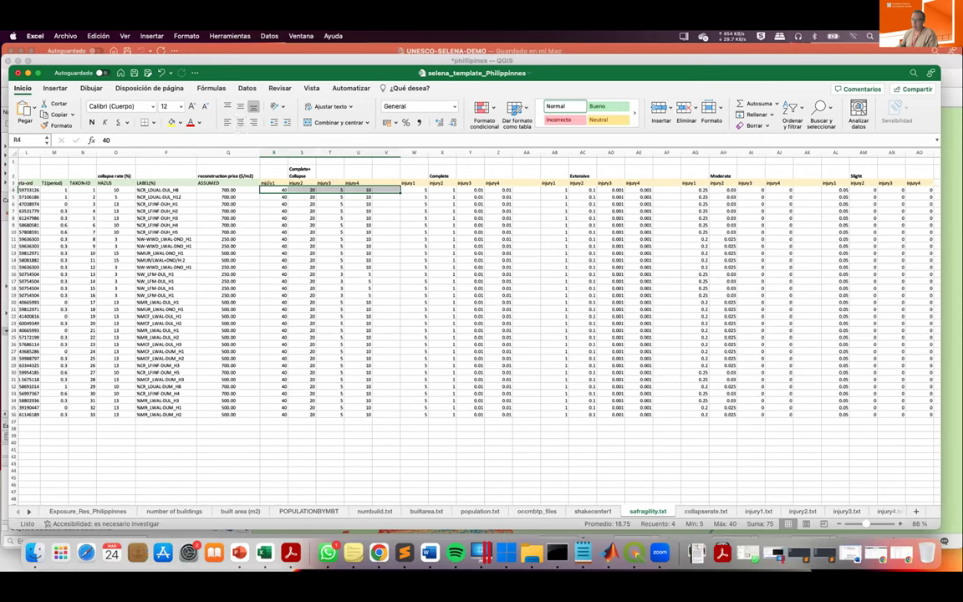
pyautogui.moveTo(270, 183); pyautogui.dragTo(355, 183)
pyautogui.click(299, 172)
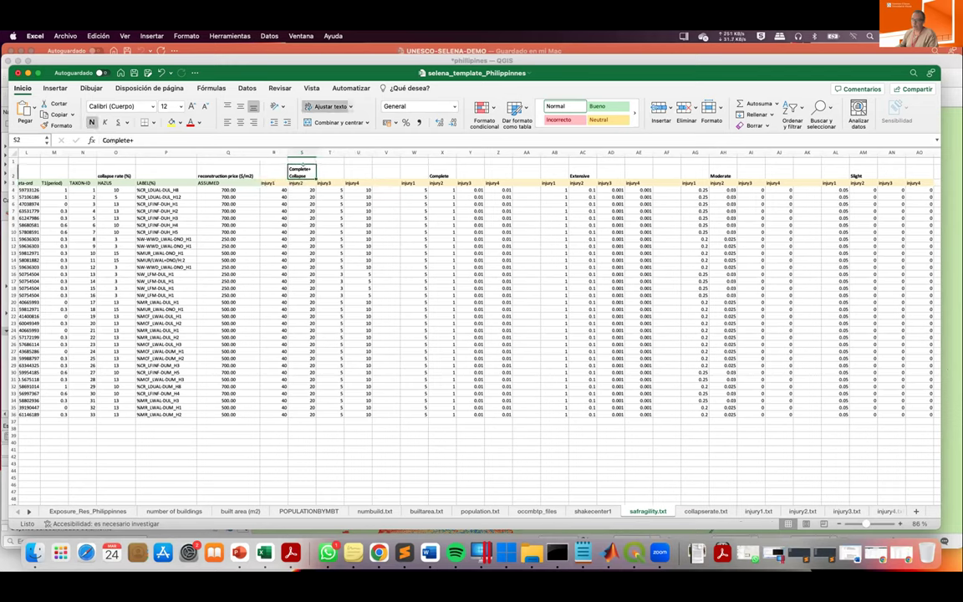
pyautogui.moveTo(271, 182); pyautogui.dragTo(366, 415)
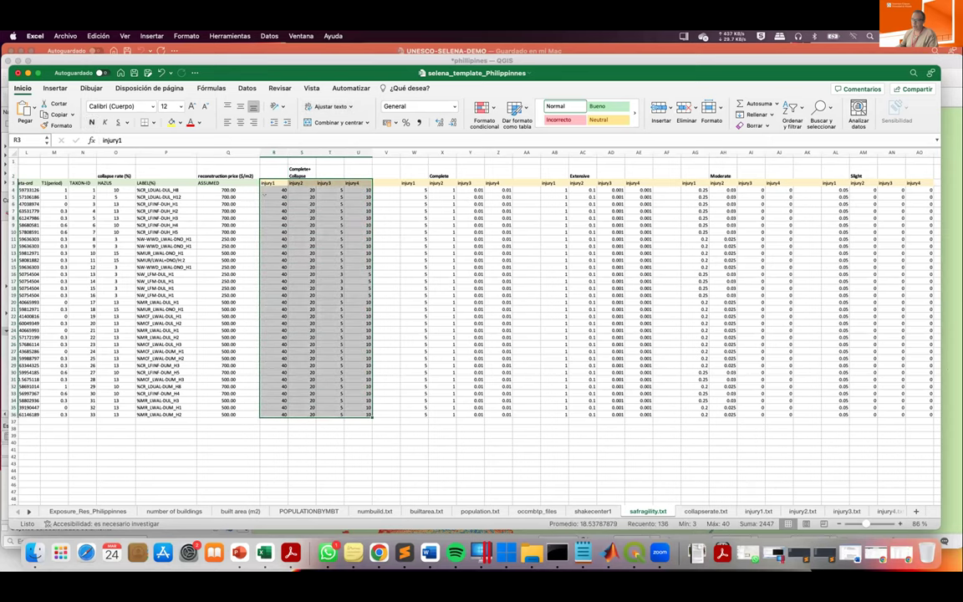
pyautogui.moveTo(415, 171); pyautogui.dragTo(508, 415)
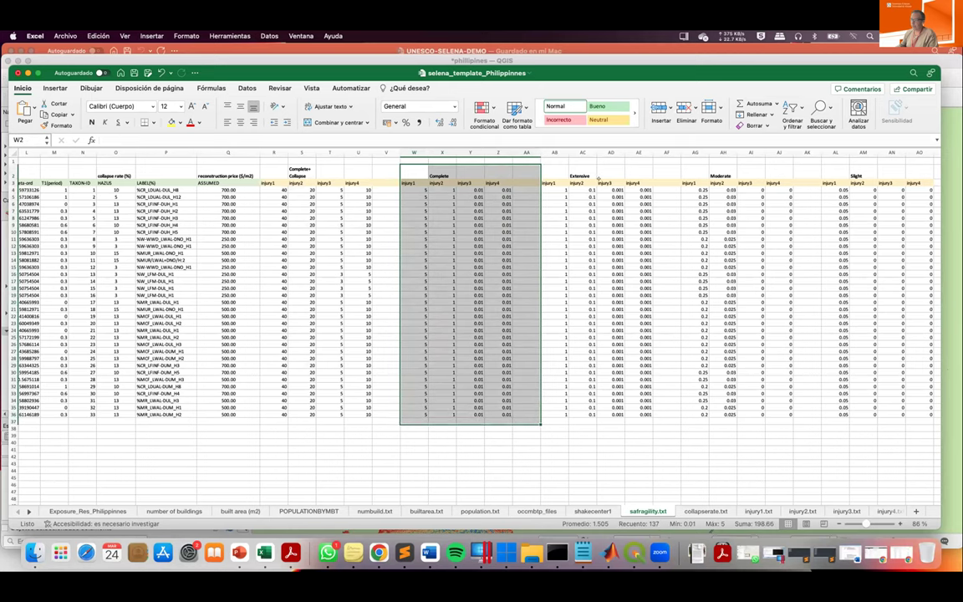
# Examine the injury rates for the Extensive, Moderate and Slight damage states, finishing with the whole casualty block selected.
pyautogui.hscroll(5, 744, 188)
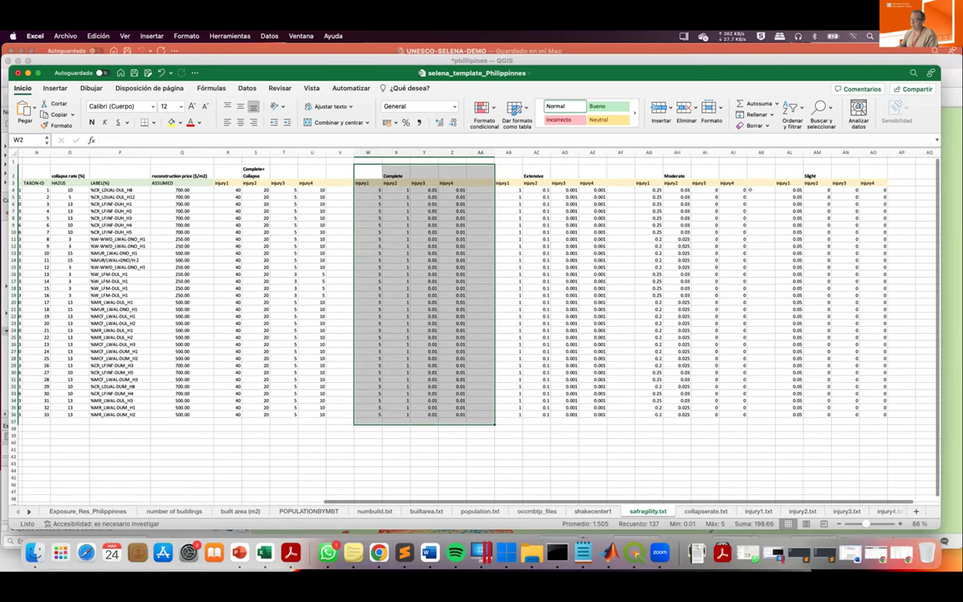
pyautogui.click(724, 182)
pyautogui.moveTo(804, 182); pyautogui.dragTo(807, 371)
pyautogui.hscroll(-3, 545, 218)
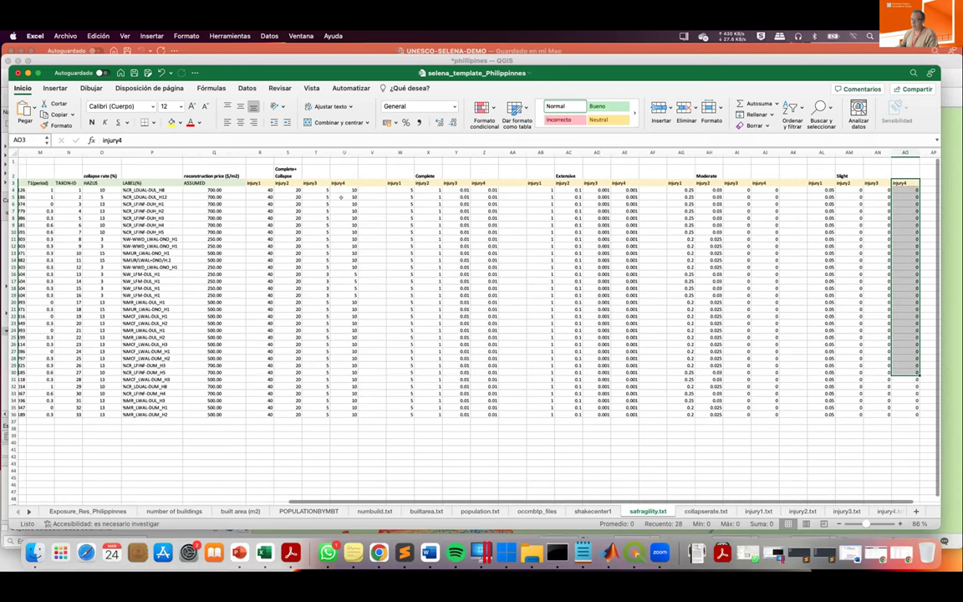
pyautogui.moveTo(247, 165); pyautogui.dragTo(926, 407)
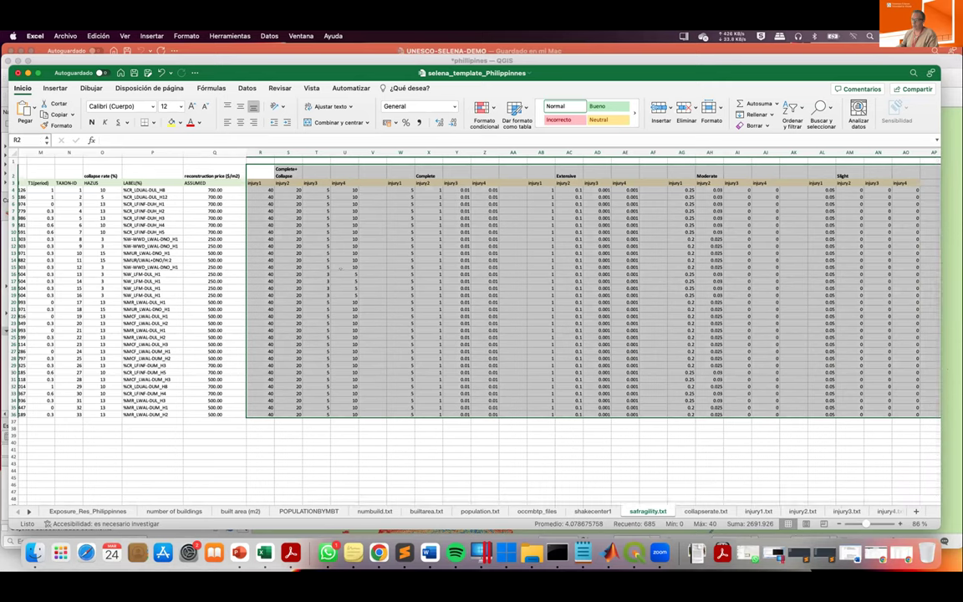
# Go through the injury1 to injury4 column headings of the Complete+Collapse group and its first injury1 rate.
pyautogui.click(260, 183)
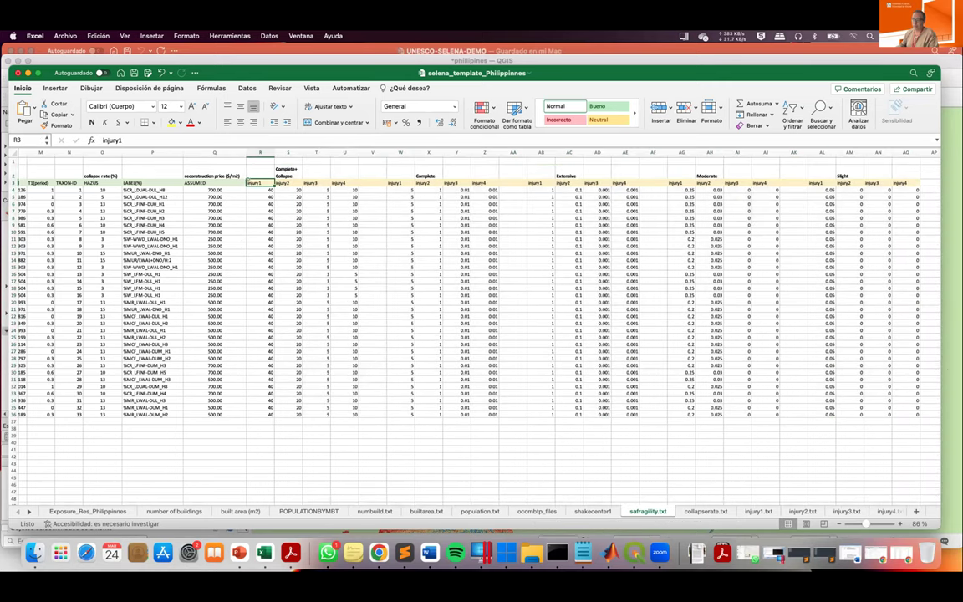
pyautogui.press('Right')
pyautogui.press('Right')
pyautogui.press('Right')
pyautogui.click(261, 189)
# Look through the collapserate.txt sheet and the injury1.txt to injury4.txt sheets one after another.
pyautogui.click(706, 511)
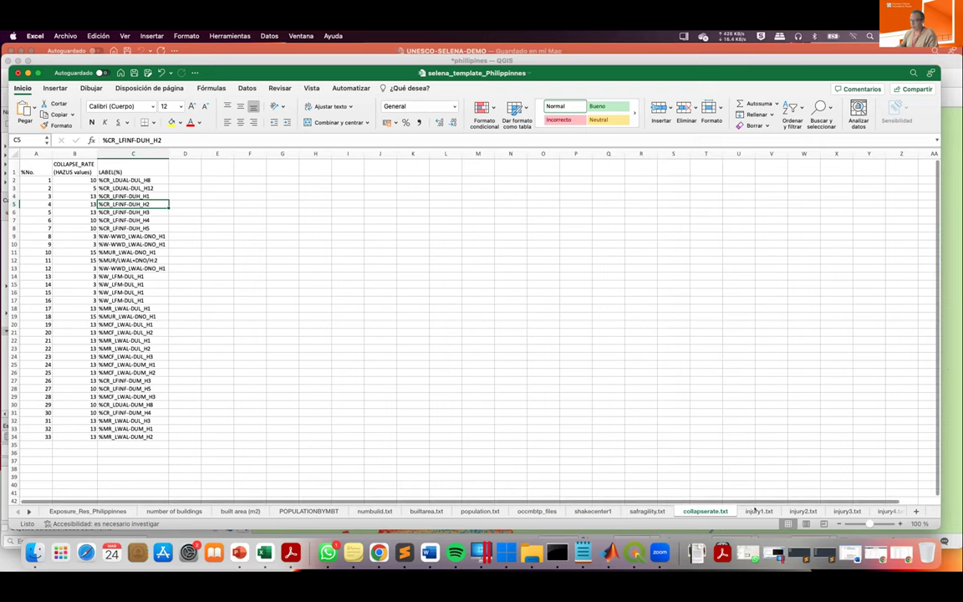
pyautogui.click(756, 511)
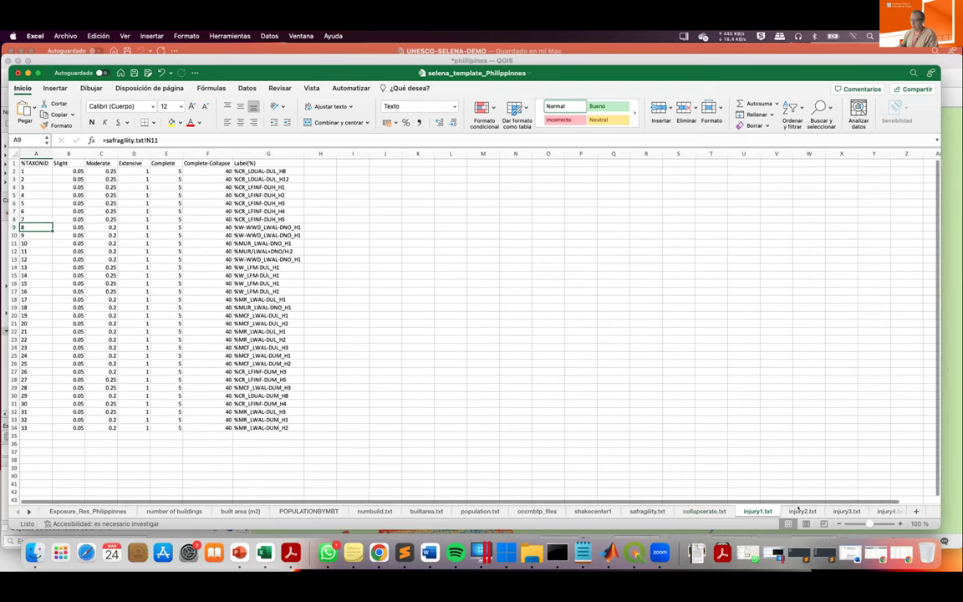
pyautogui.click(802, 510)
pyautogui.click(846, 510)
pyautogui.click(886, 510)
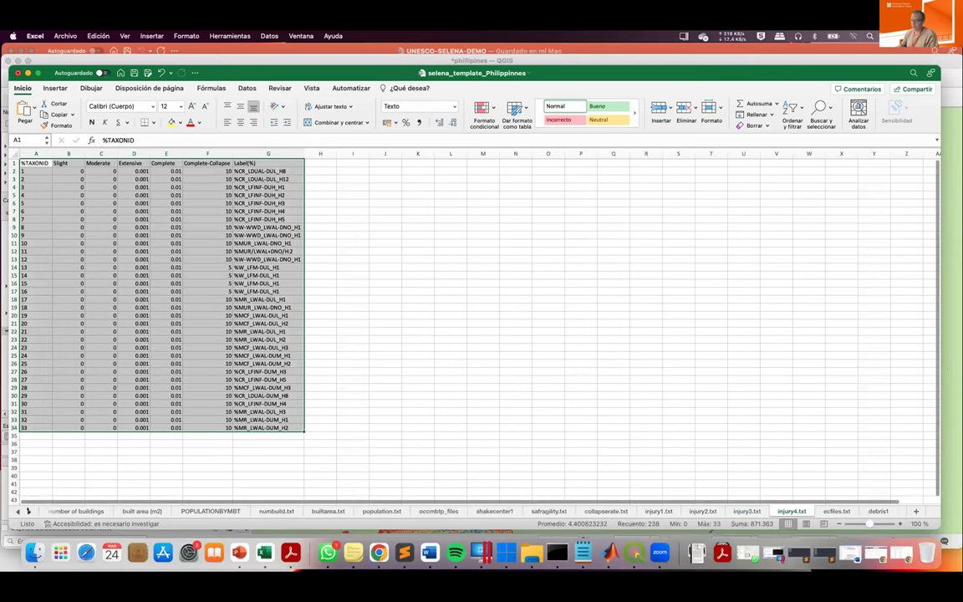
pyautogui.hscroll(3, 701, 511)
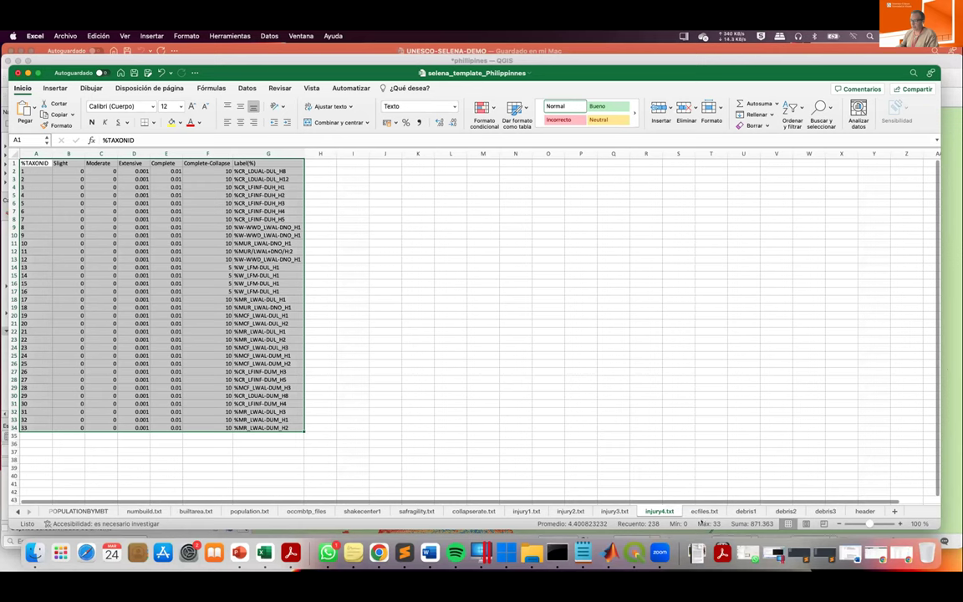
# View the ecfiles.txt sheet and go through its newconstruction and economic loss table headings.
pyautogui.click(702, 511)
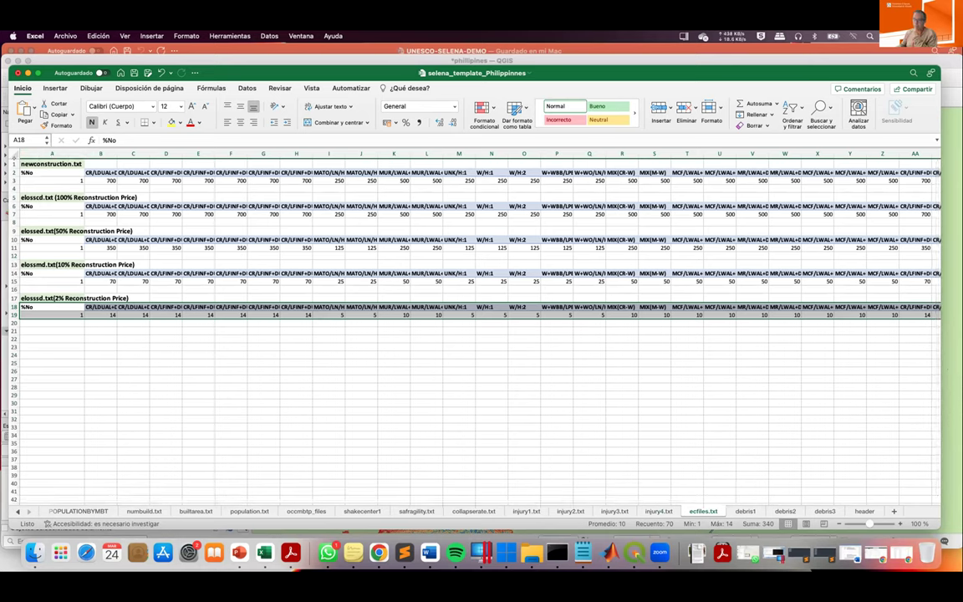
pyautogui.moveTo(13, 164); pyautogui.dragTo(14, 173)
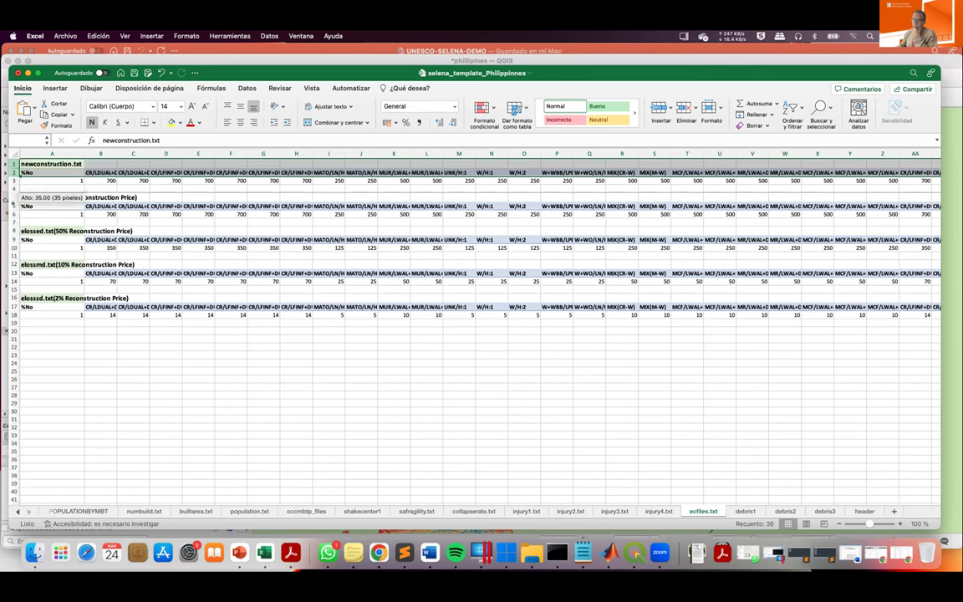
pyautogui.click(13, 231)
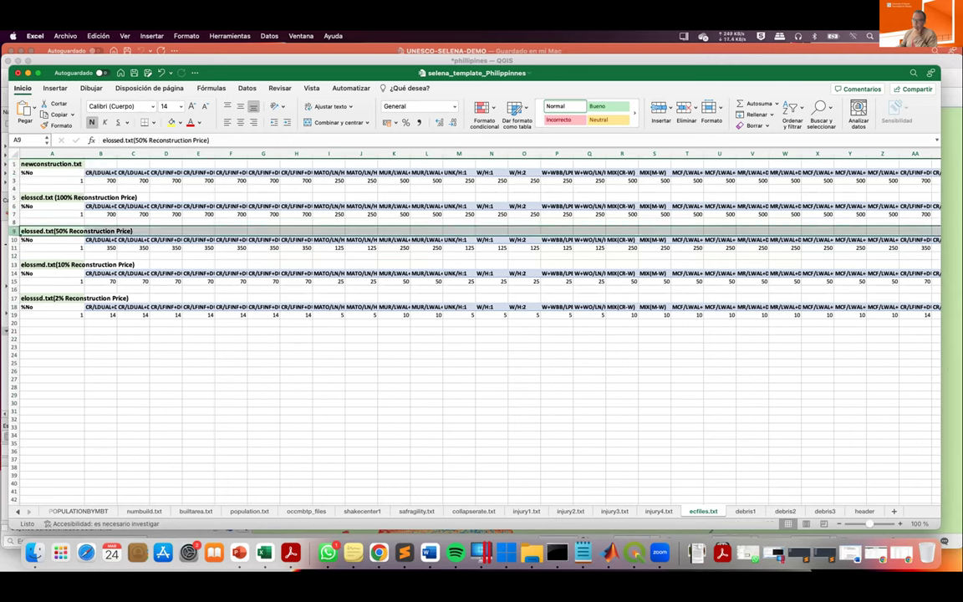
pyautogui.click(13, 265)
pyautogui.click(13, 298)
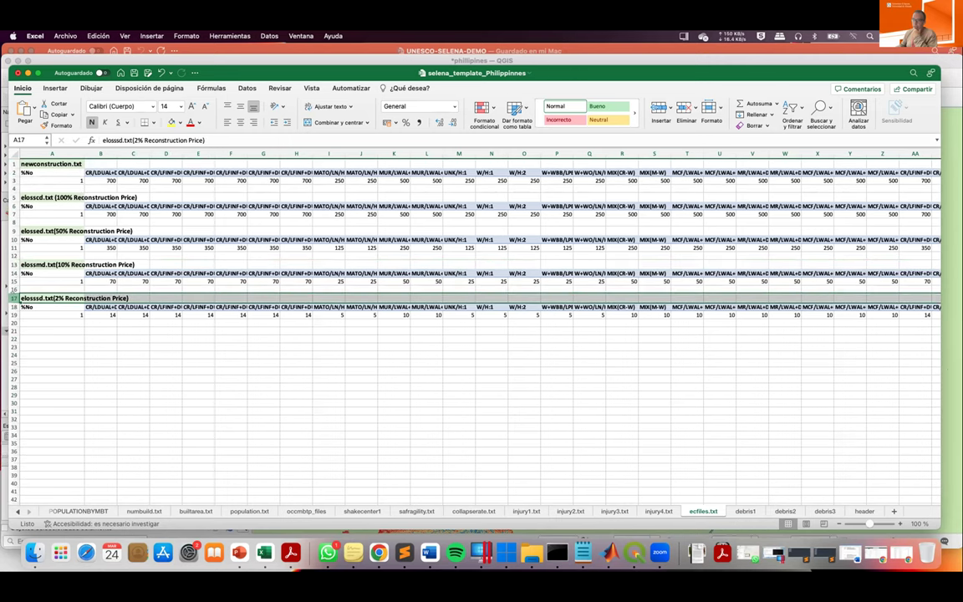
# Inspect the first typology's new construction price and the formulas in the 100%, 50%, 10% and 2% reconstruction price tables.
pyautogui.click(99, 179)
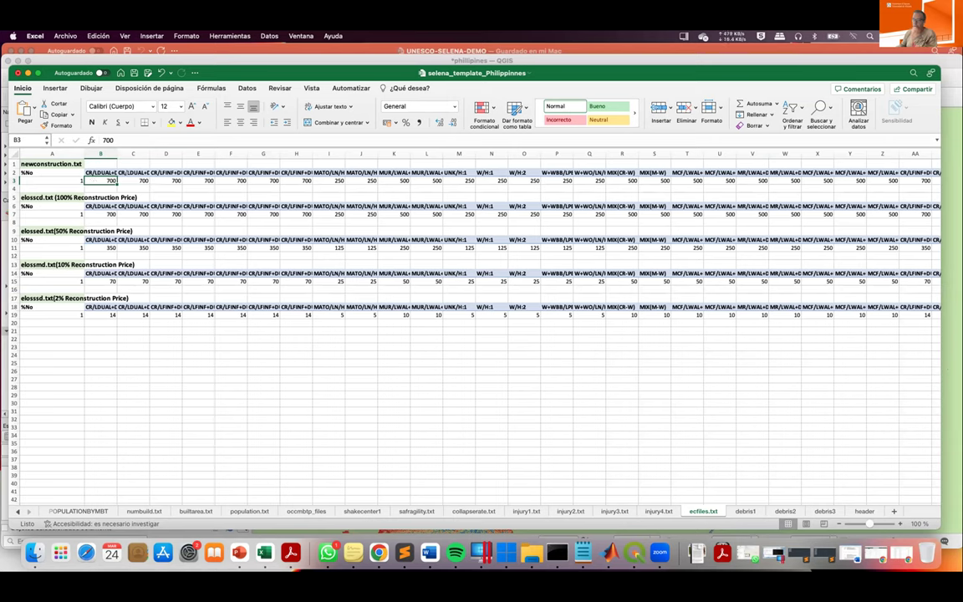
pyautogui.click(100, 215)
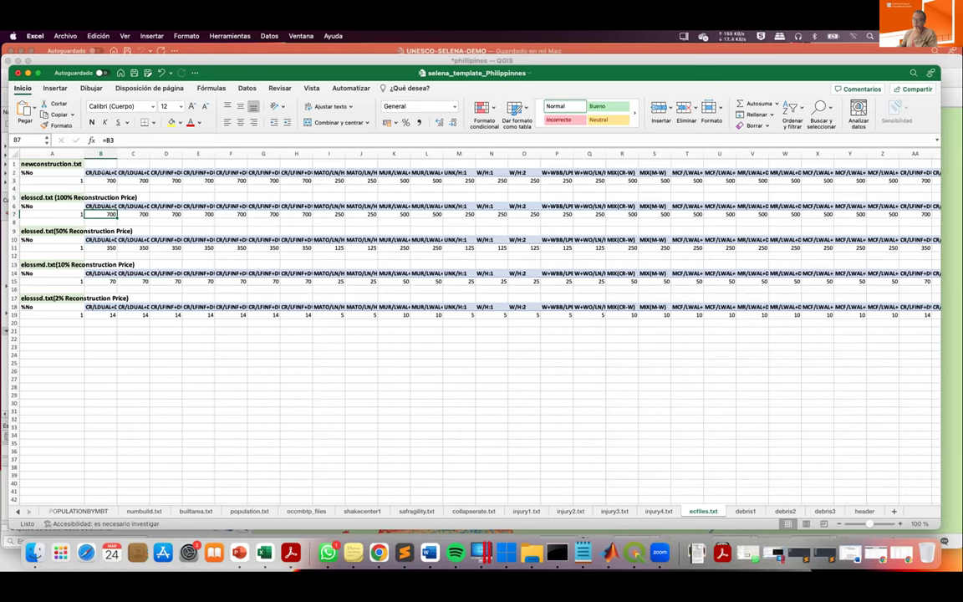
pyautogui.click(100, 248)
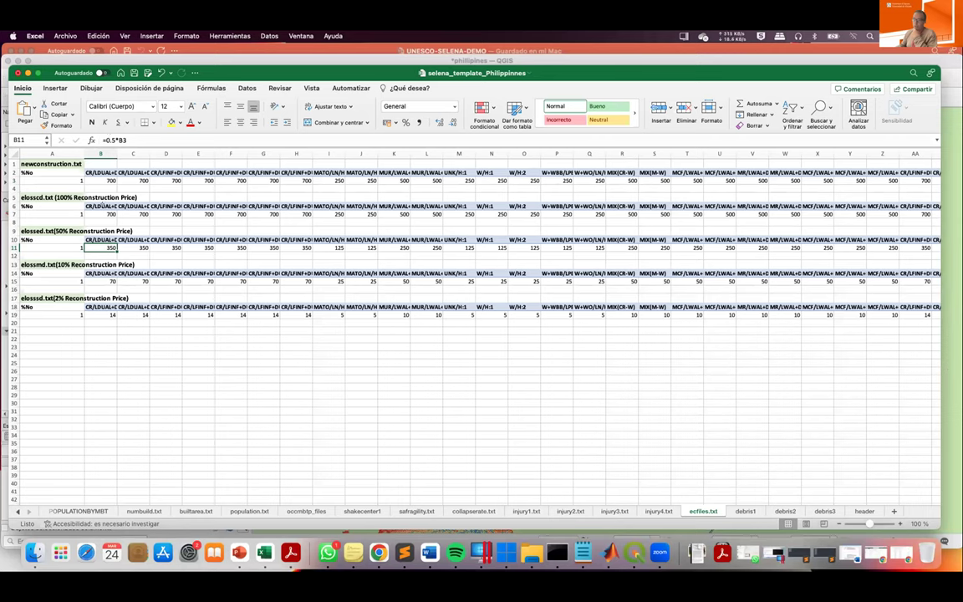
pyautogui.click(97, 280)
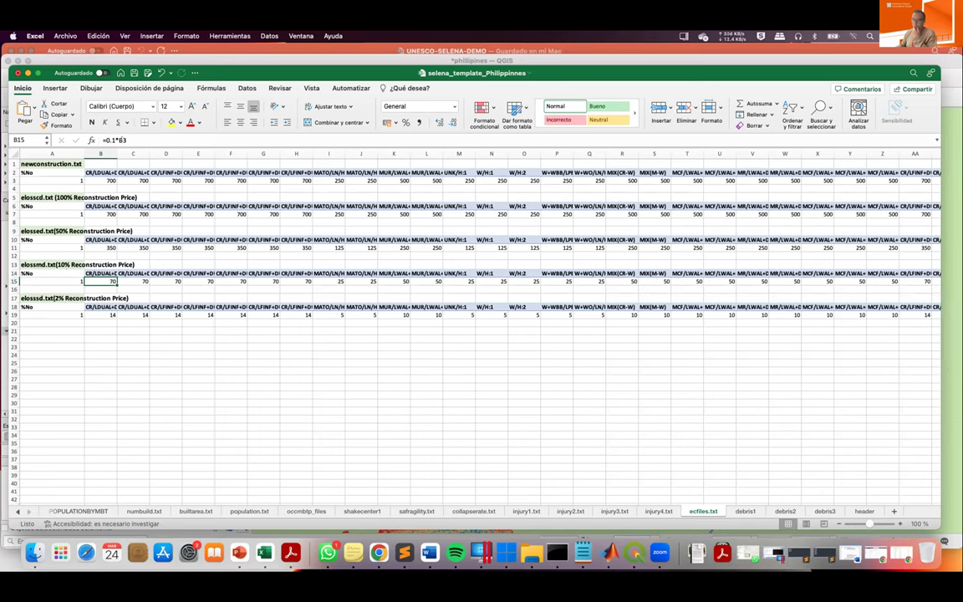
pyautogui.click(102, 314)
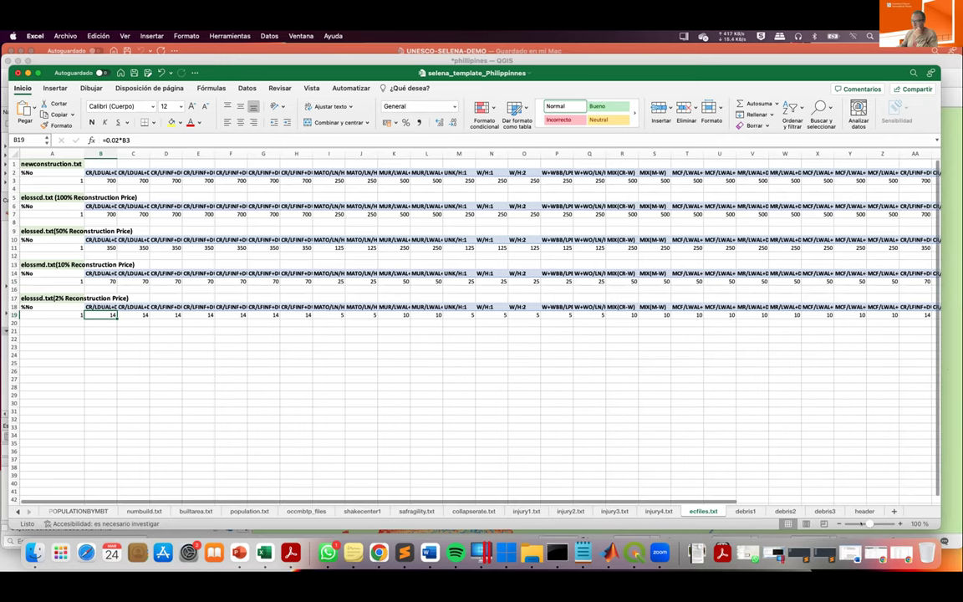
# View the debris1 sheet and examine its typology labels and brick and reinforced debris values.
pyautogui.click(745, 510)
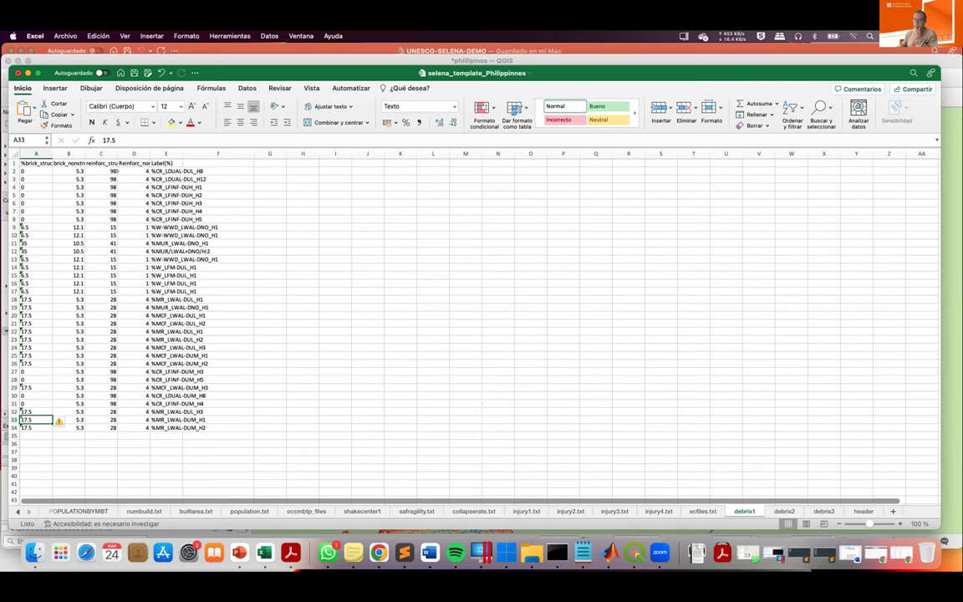
pyautogui.moveTo(166, 171); pyautogui.dragTo(166, 435)
pyautogui.moveTo(33, 172); pyautogui.dragTo(124, 419)
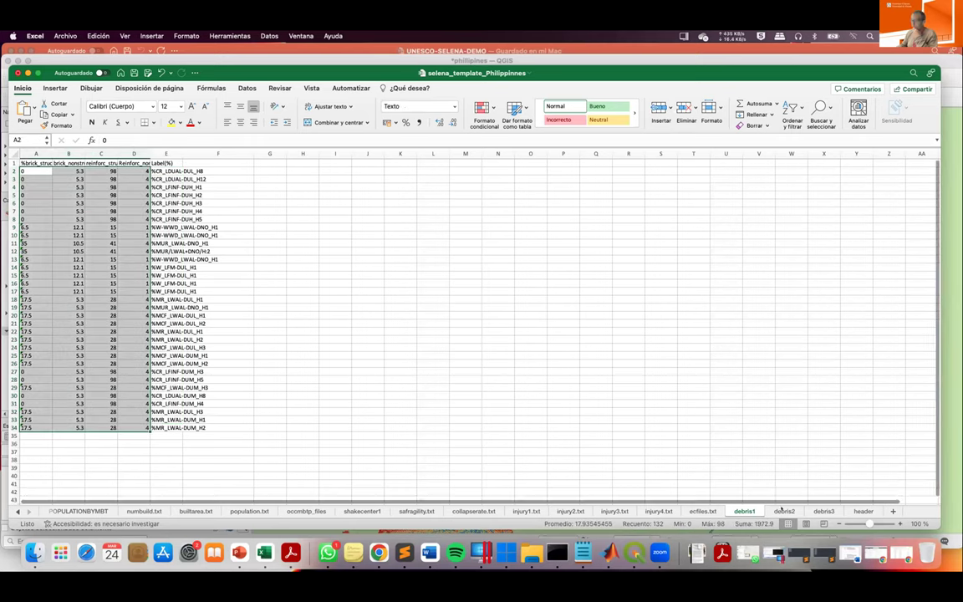
# Look at the debris percentages per damage state in the debris2 and debris3 sheets.
pyautogui.hotkey('ctrl', 'pagedown')
pyautogui.scroll(1, 131, 251)
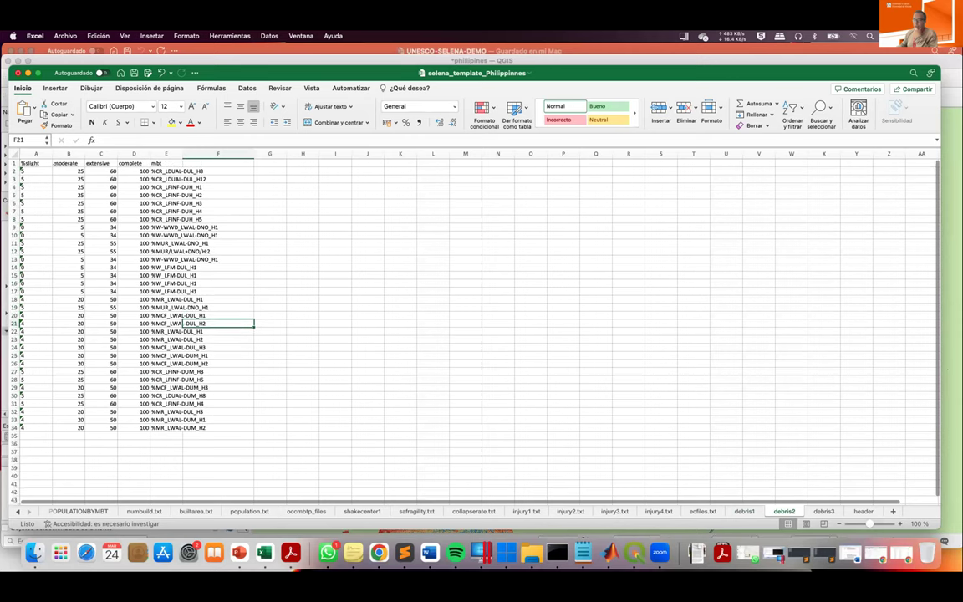
pyautogui.click(824, 511)
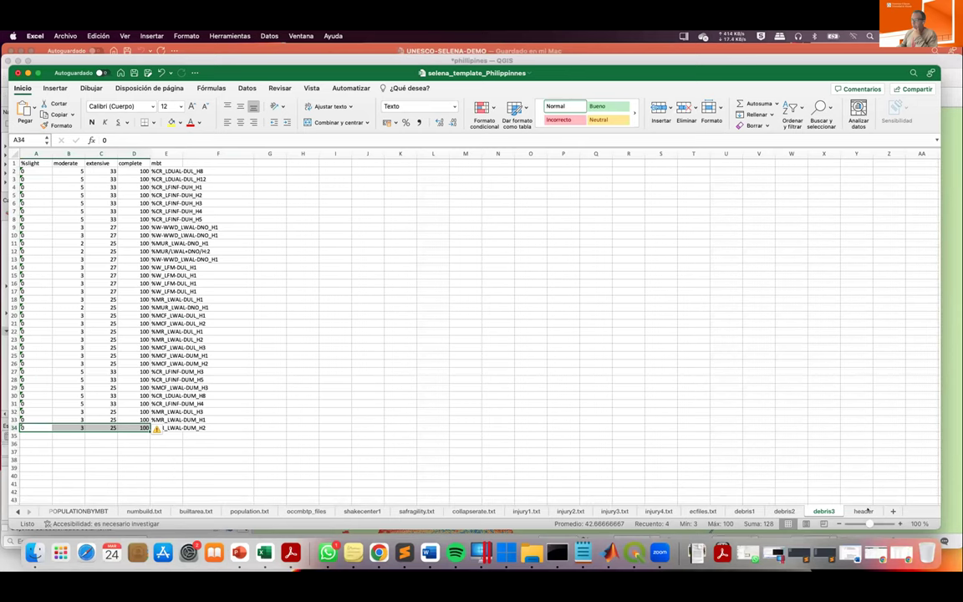
# Look over the header sheet's typology labels and the concatenated labels with damage state suffixes.
pyautogui.click(864, 511)
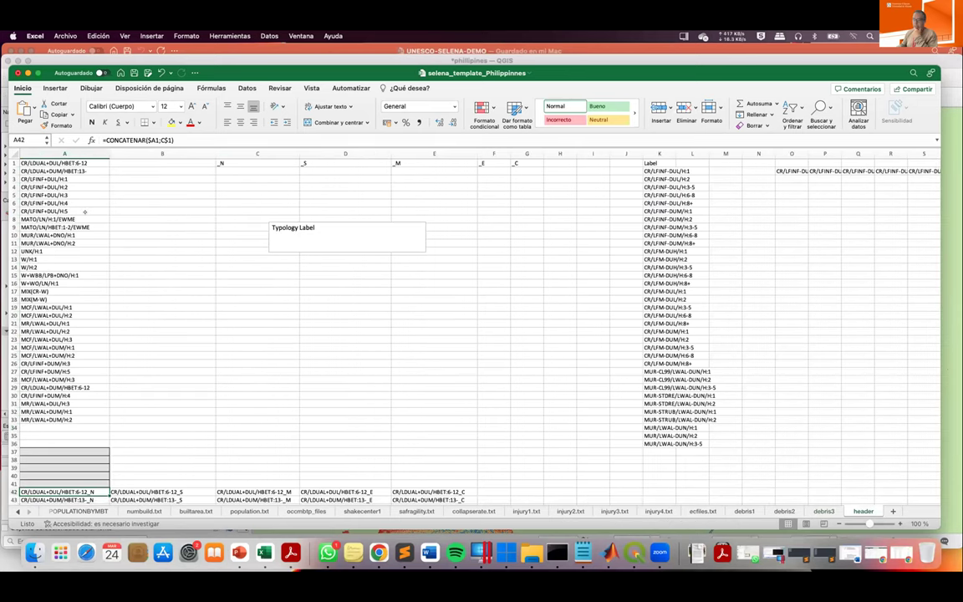
pyautogui.scroll(-5, 75, 334)
pyautogui.scroll(5, 52, 215)
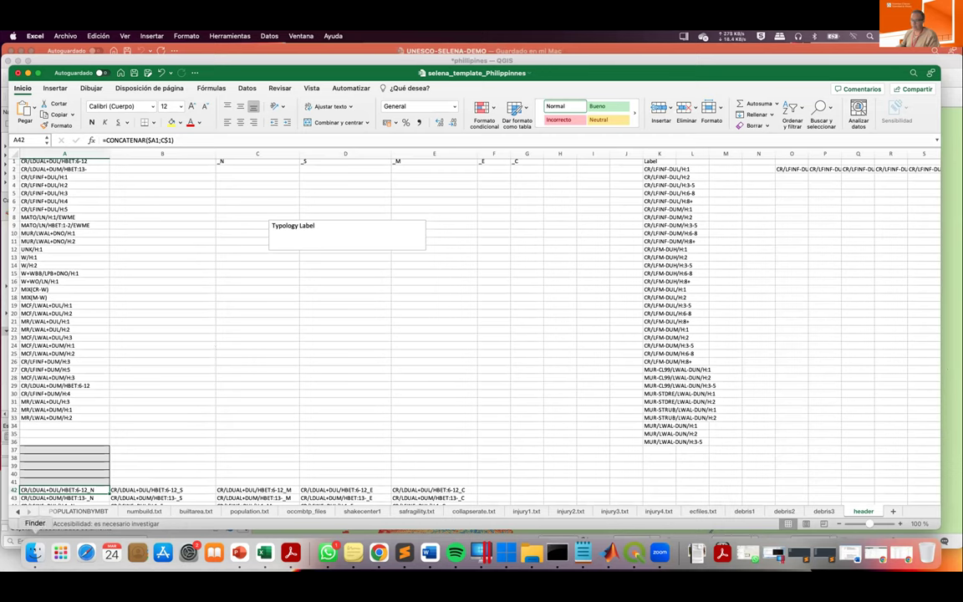
# Switch to Finder, open the example-input-files prob-specific-philippines folder in webinarselena, and enlarge the window to show its full file list.
pyautogui.click(35, 550)
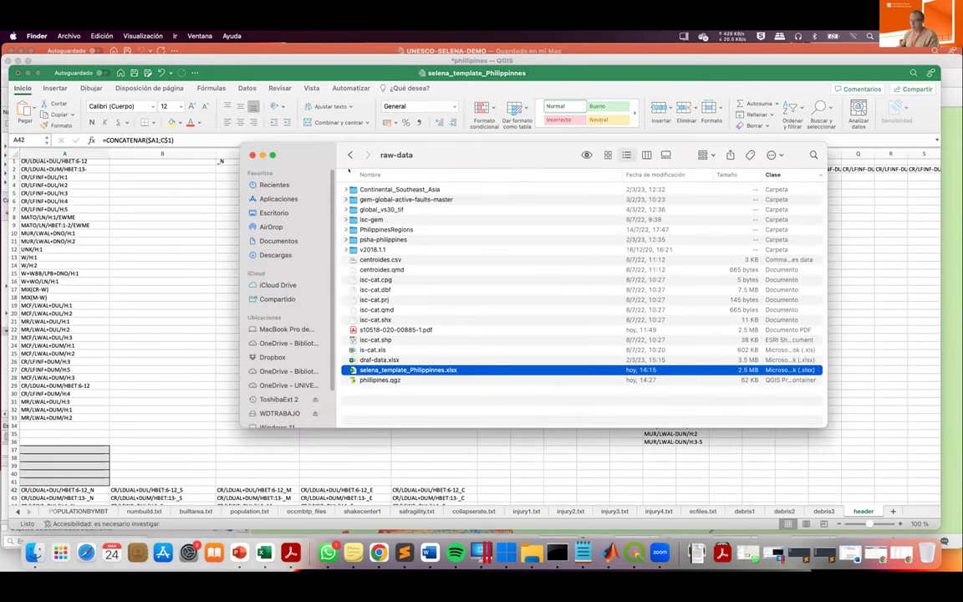
pyautogui.click(349, 155)
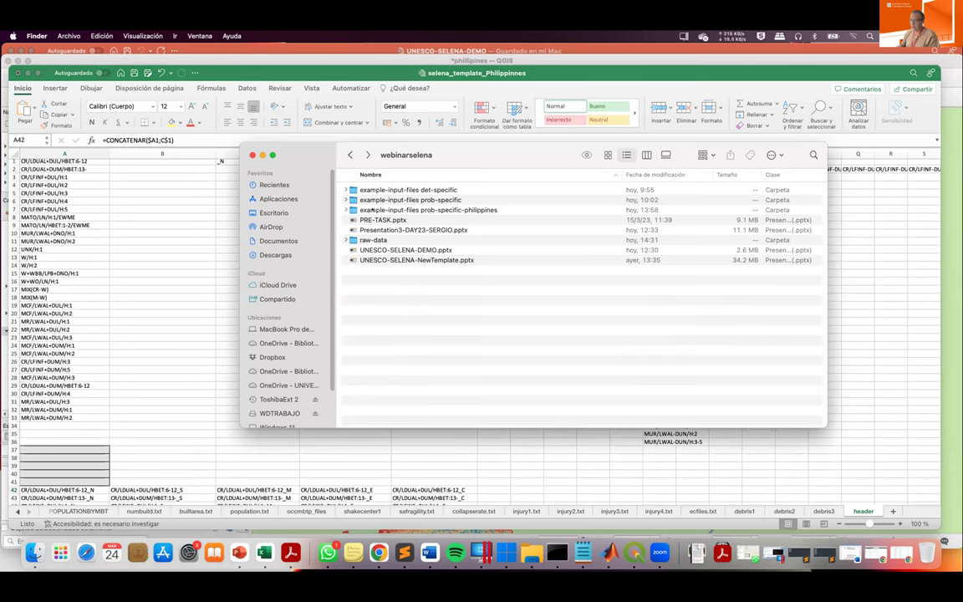
pyautogui.doubleClick(372, 210)
pyautogui.scroll(5, 508, 298)
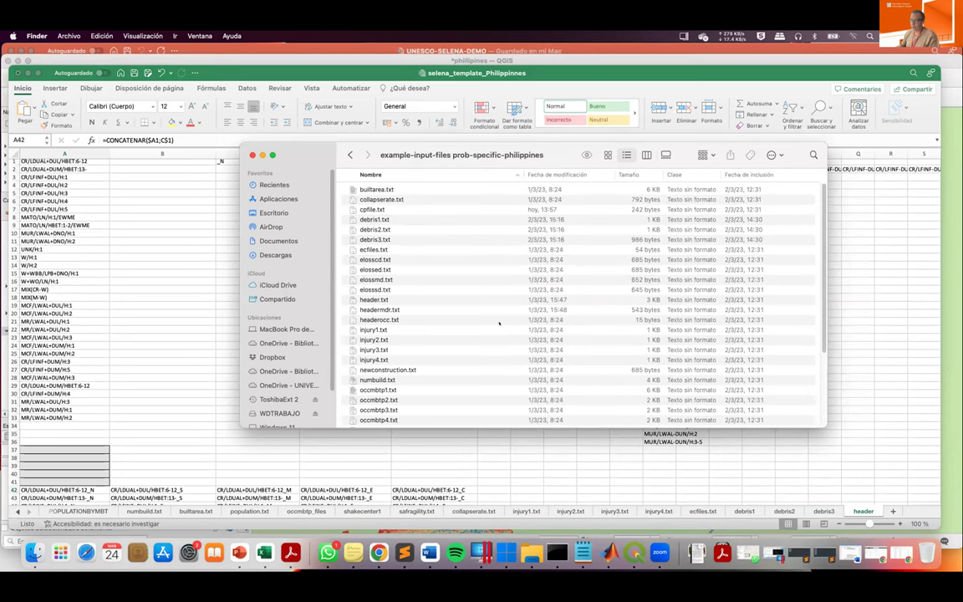
pyautogui.moveTo(564, 155); pyautogui.dragTo(478, 83)
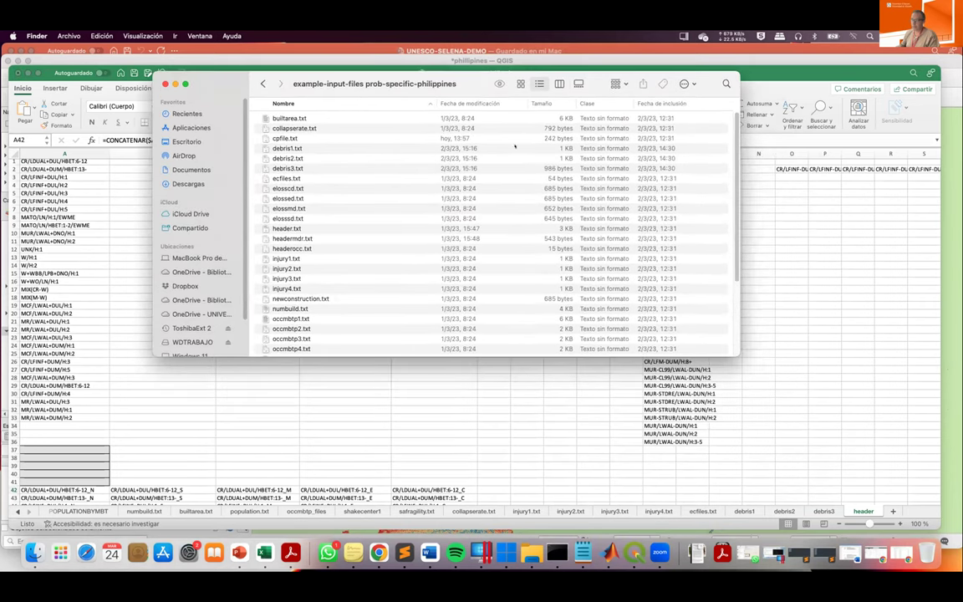
pyautogui.doubleClick(478, 84)
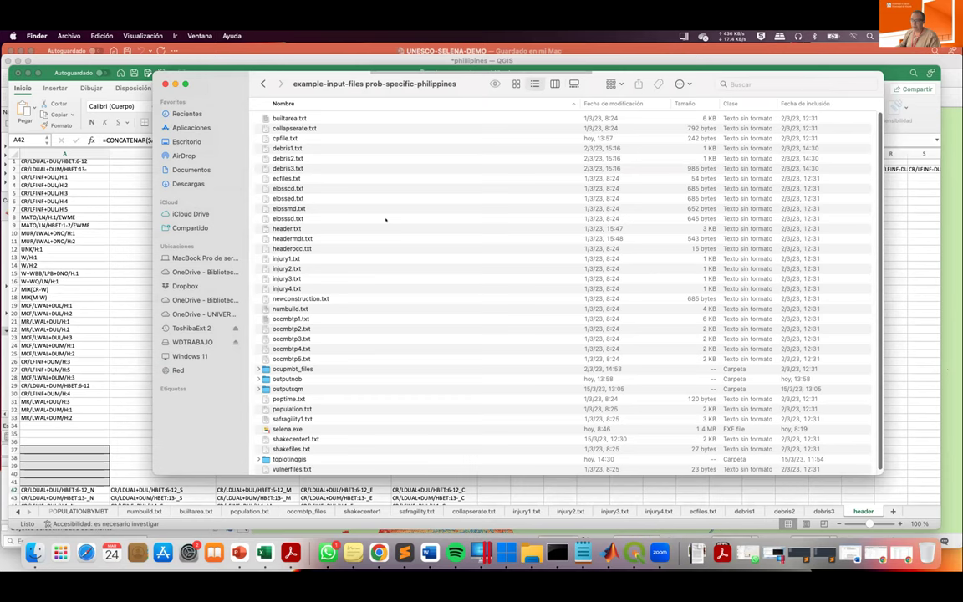
# Preview builtarea.txt, widening the preview and arranging it beside the file list so both can be read.
pyautogui.click(291, 119)
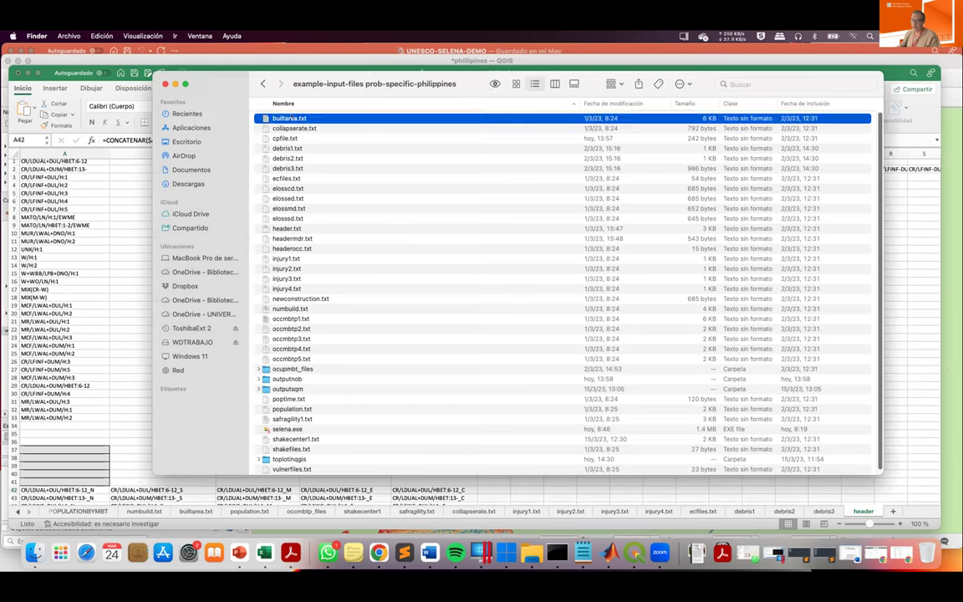
pyautogui.click(494, 84)
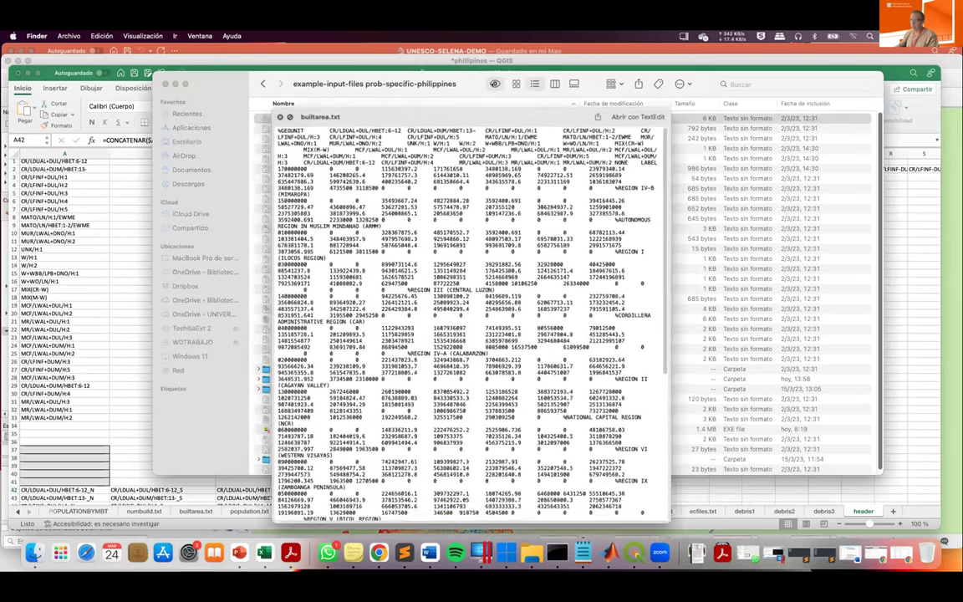
pyautogui.moveTo(676, 318); pyautogui.dragTo(951, 320)
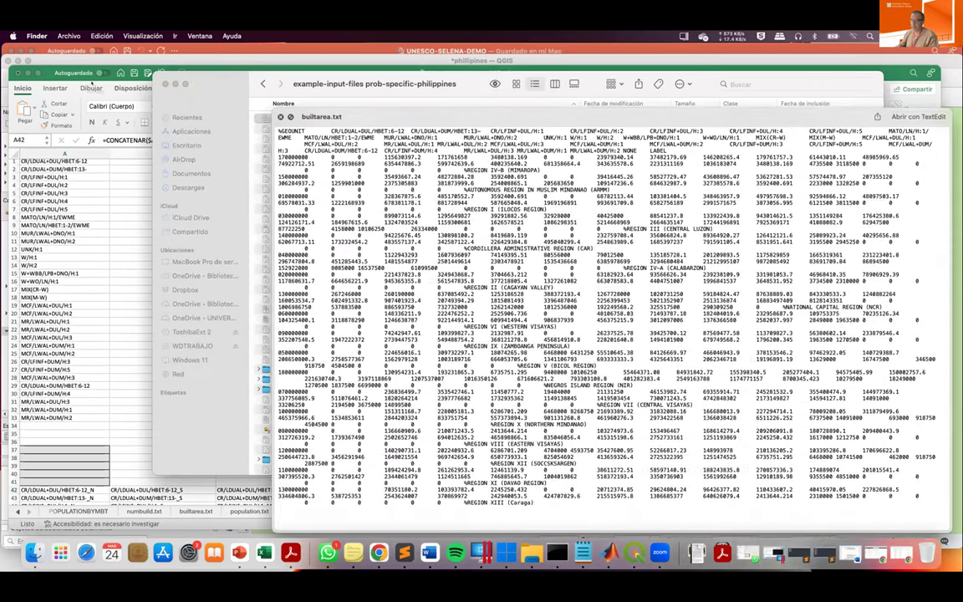
pyautogui.click(221, 113)
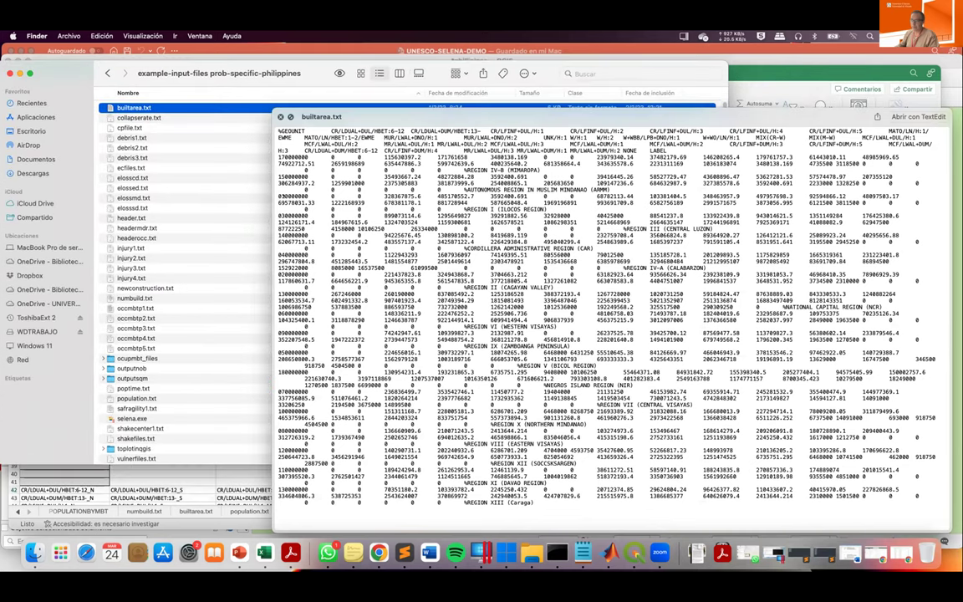
pyautogui.moveTo(269, 201); pyautogui.dragTo(209, 197)
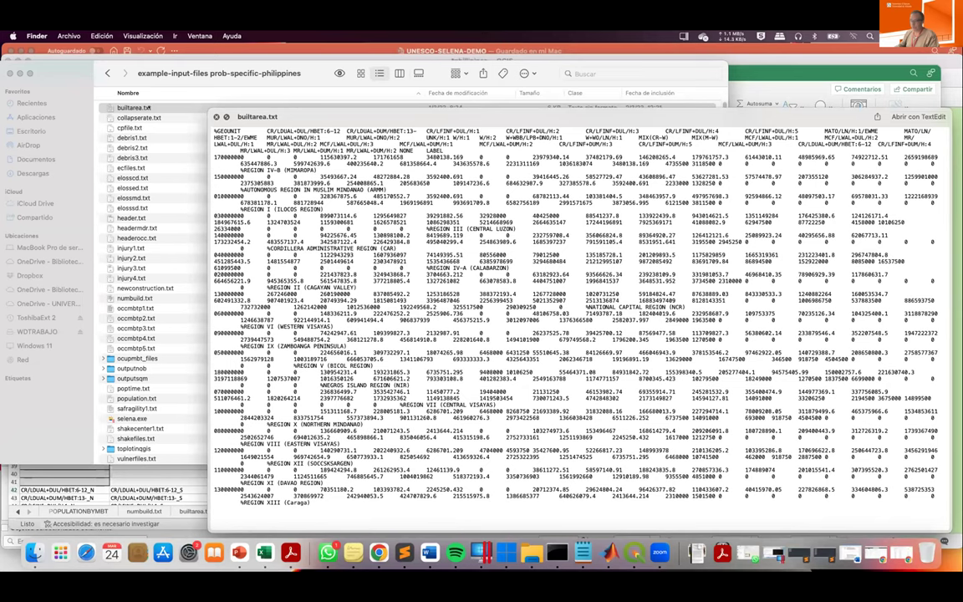
pyautogui.click(147, 109)
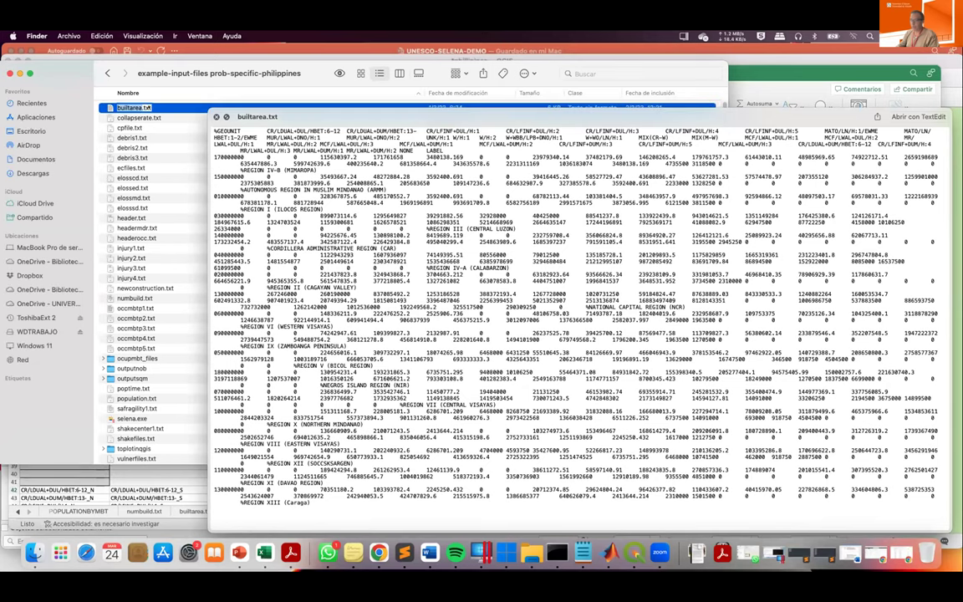
# Preview collapserate.txt, cpfile.txt, the three debris files and ecfiles.txt in turn.
pyautogui.click(139, 118)
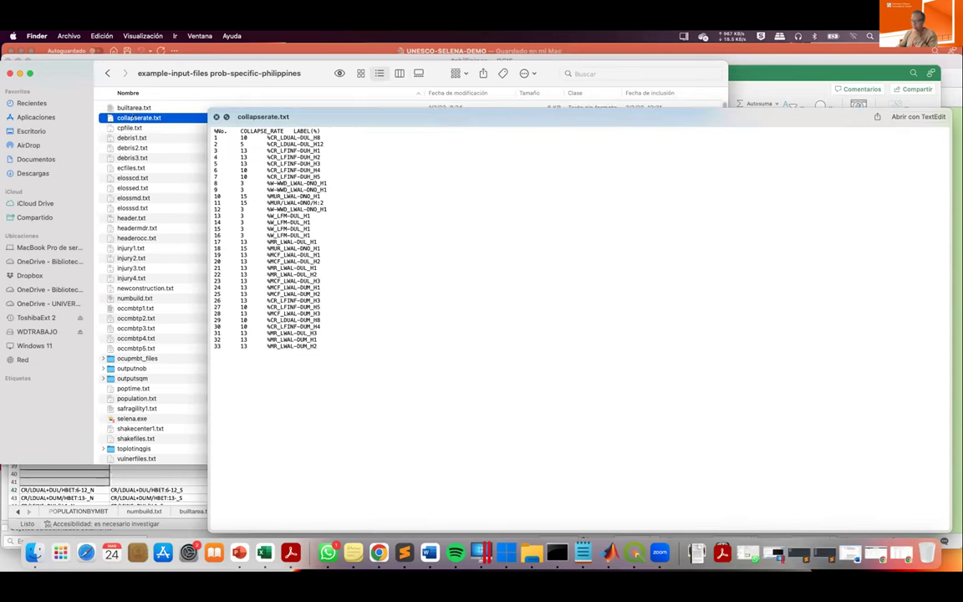
pyautogui.press('Down')
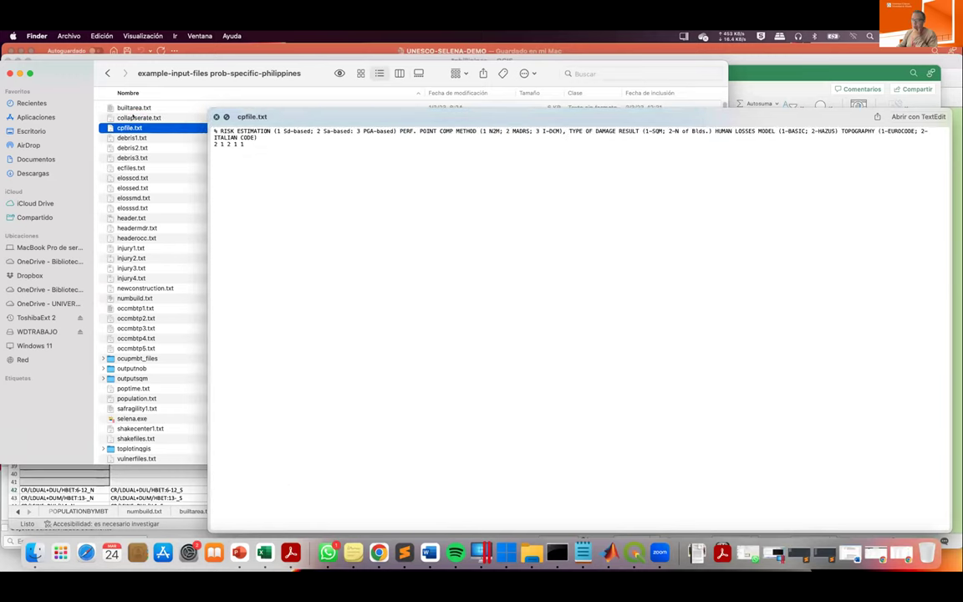
pyautogui.press('Down')
pyautogui.press('Down')
pyautogui.press('Down')
pyautogui.press('Down')
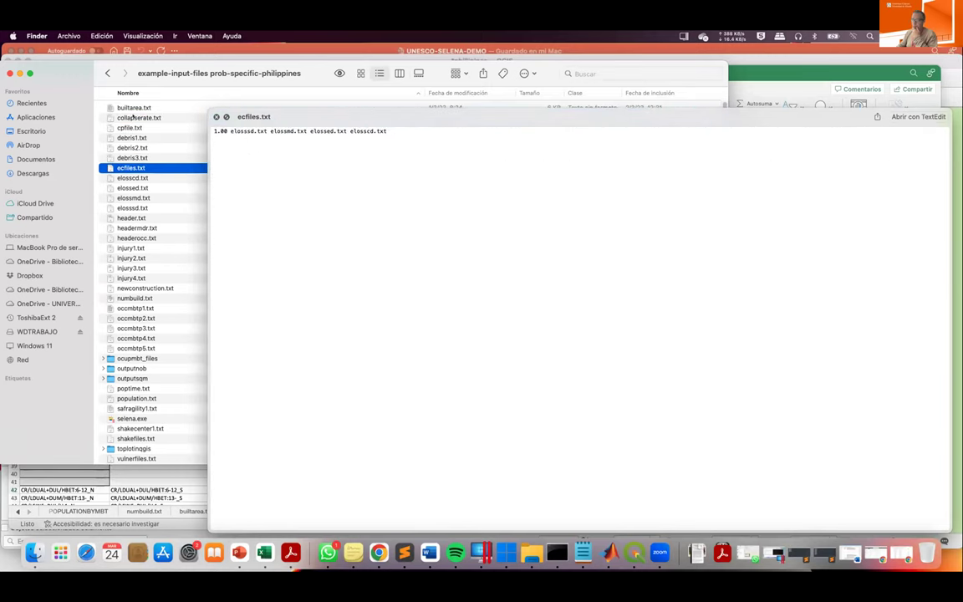
# Preview the four economic loss files and examine the header.txt, headermdr.txt and headerocc.txt contents.
pyautogui.press('Down')
pyautogui.press('Down')
pyautogui.press('Down')
pyautogui.press('Down')
pyautogui.press('Down')
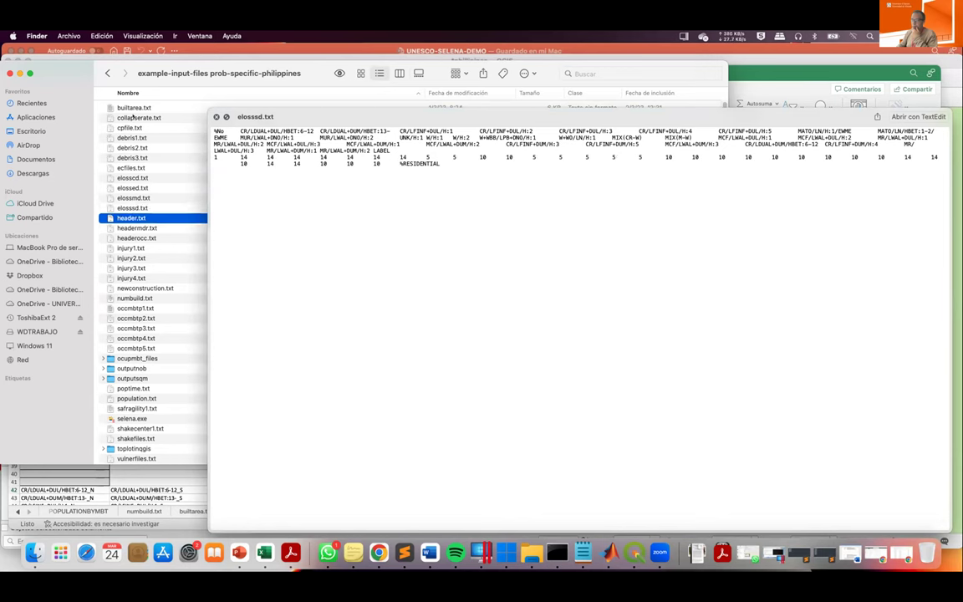
pyautogui.press('Down')
pyautogui.press('Down')
pyautogui.press('Up')
pyautogui.press('Up')
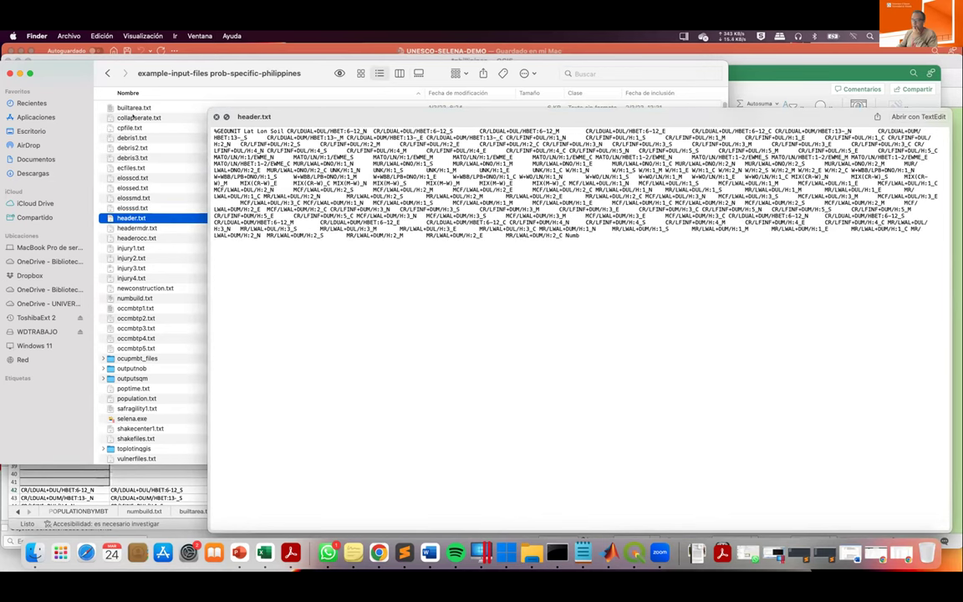
pyautogui.press('Down')
pyautogui.press('Down')
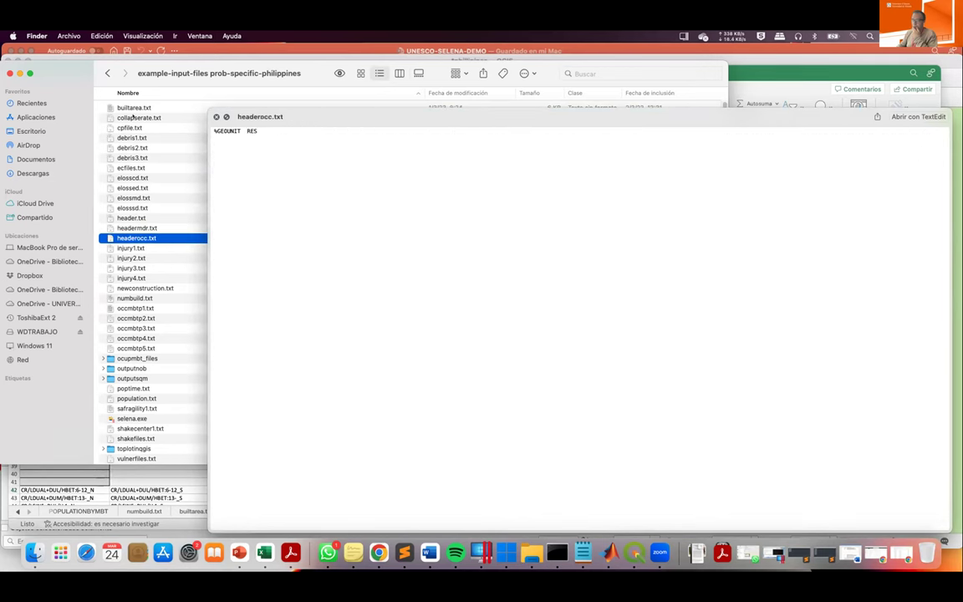
# Look through the injury files, newconstruction.txt and numbuild.txt in the preview.
pyautogui.press('Down')
pyautogui.press('Down')
pyautogui.press('Down')
pyautogui.press('Down')
pyautogui.press('Down')
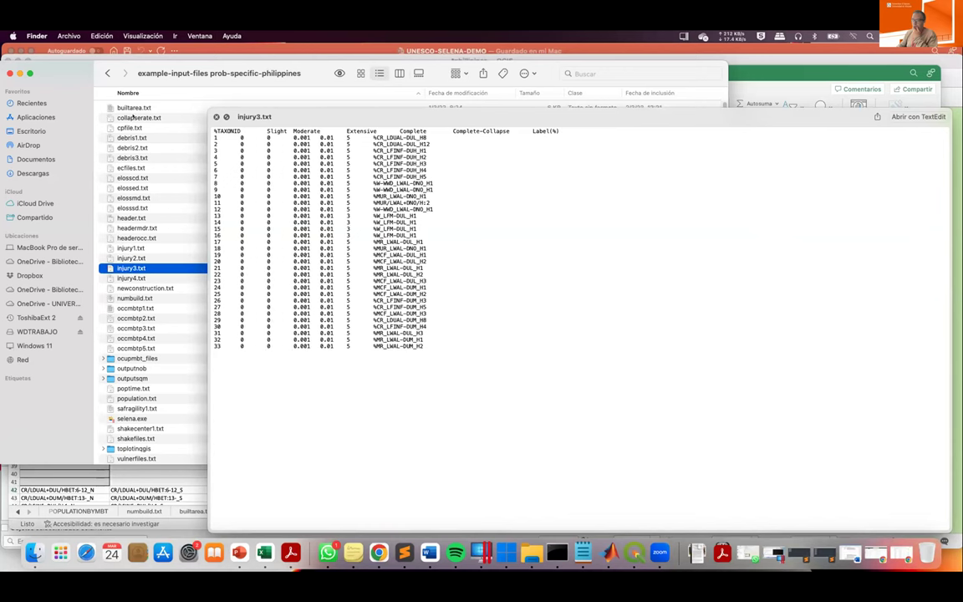
pyautogui.press('Down')
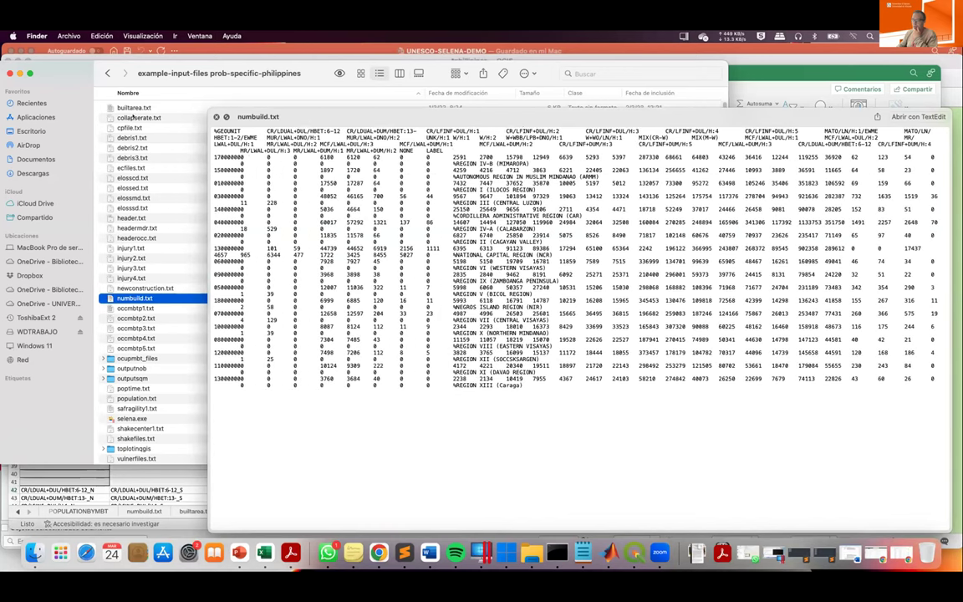
# Look through the occmbtp files and preview the ocupmbt_files, outputnob and outputsqm folders.
pyautogui.press('Down')
pyautogui.press('Down')
pyautogui.press('Down')
pyautogui.press('Down')
pyautogui.press('Down')
pyautogui.press('Down')
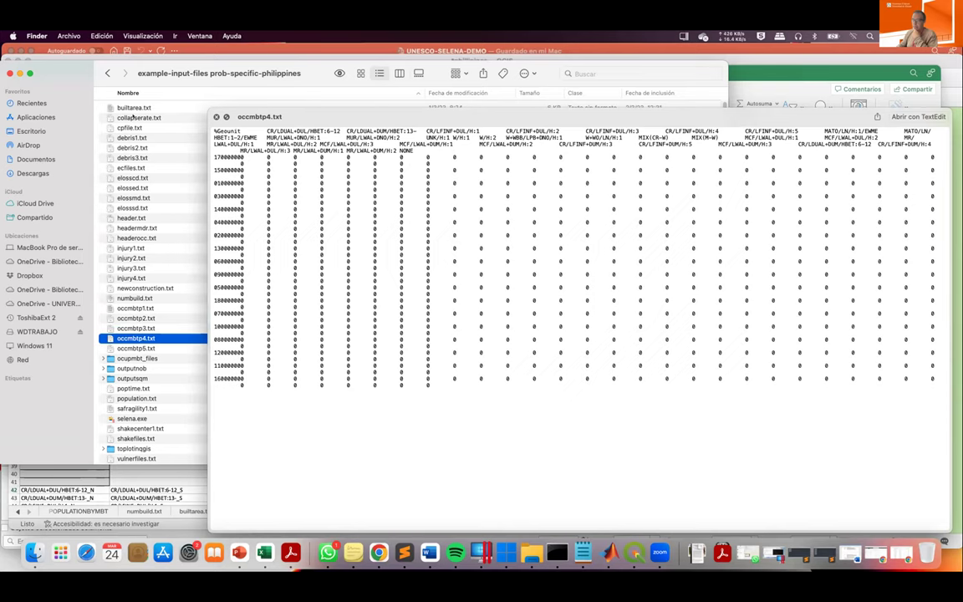
pyautogui.press('Down')
pyautogui.press('Down')
pyautogui.press('Down')
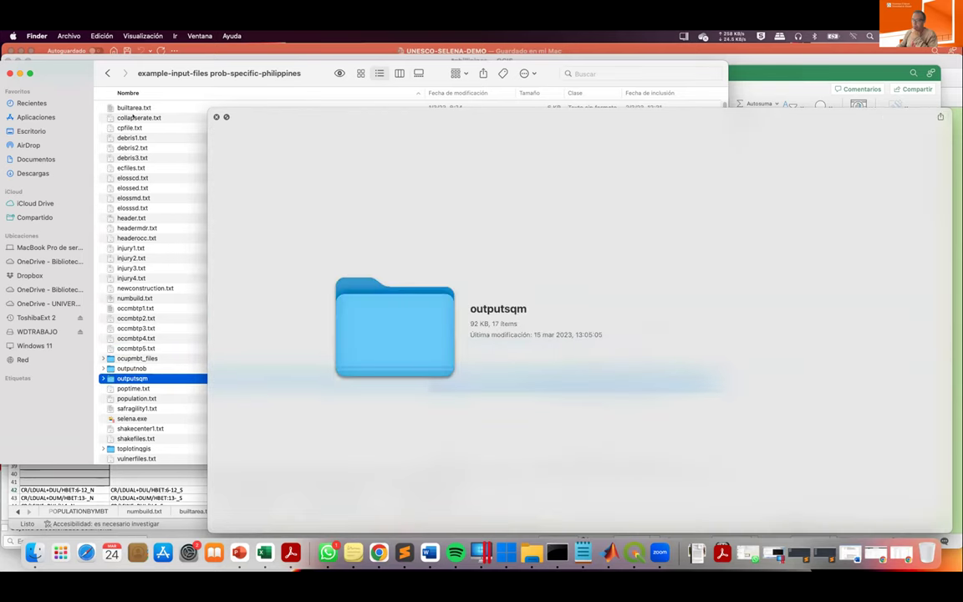
# Preview the remaining entries from poptime.txt and population.txt through safragility1.txt to vulnerfiles.txt.
pyautogui.press('Down')
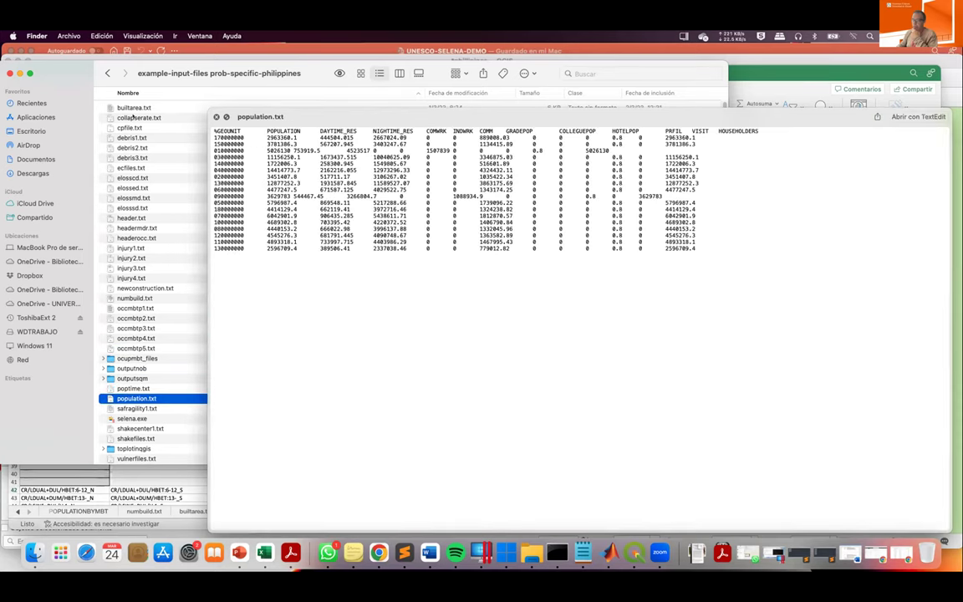
pyautogui.press('Down')
pyautogui.press('Down')
pyautogui.press('Down')
pyautogui.press('Down')
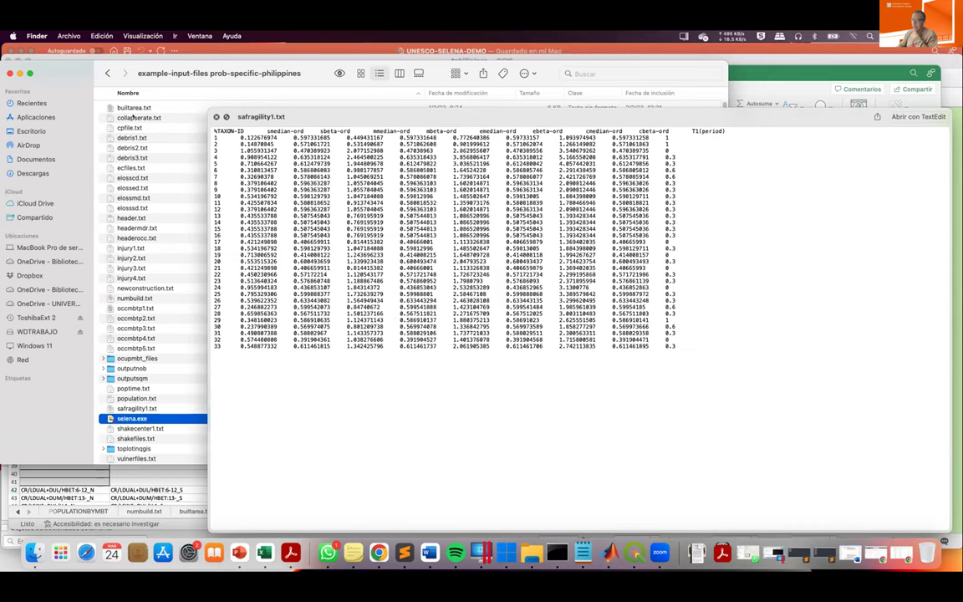
pyautogui.press('Down')
pyautogui.press('Down')
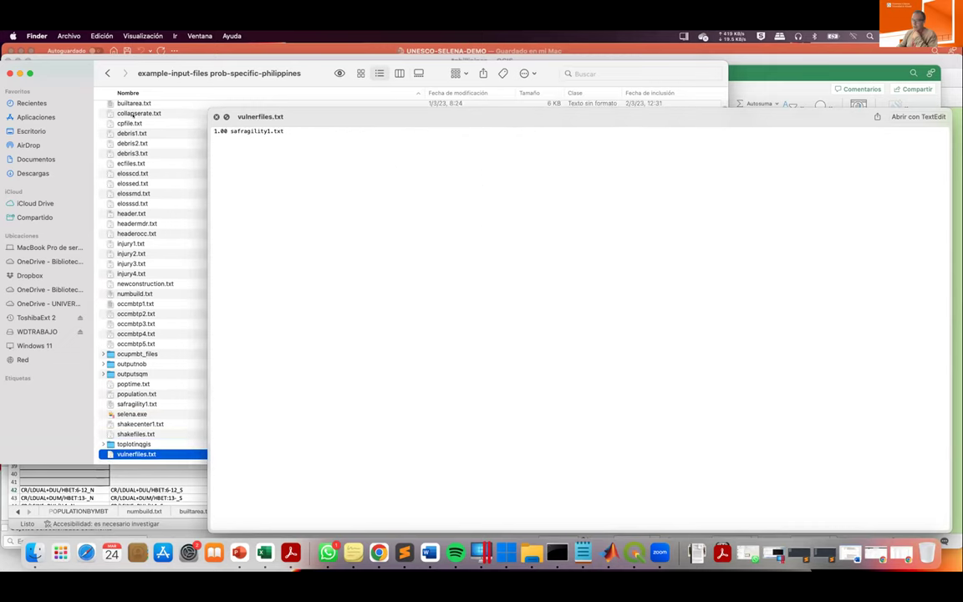
# Go back up through the input files to cpfile.txt and read its risk estimation, damage result, human loss and topography settings.
pyautogui.press('Up')
pyautogui.press('Up')
pyautogui.press('Up')
pyautogui.press('Up')
pyautogui.press('Up')
pyautogui.press('Up')
pyautogui.press('Up')
pyautogui.press('Up')
pyautogui.press('Up')
pyautogui.press('Up')
pyautogui.press('Up')
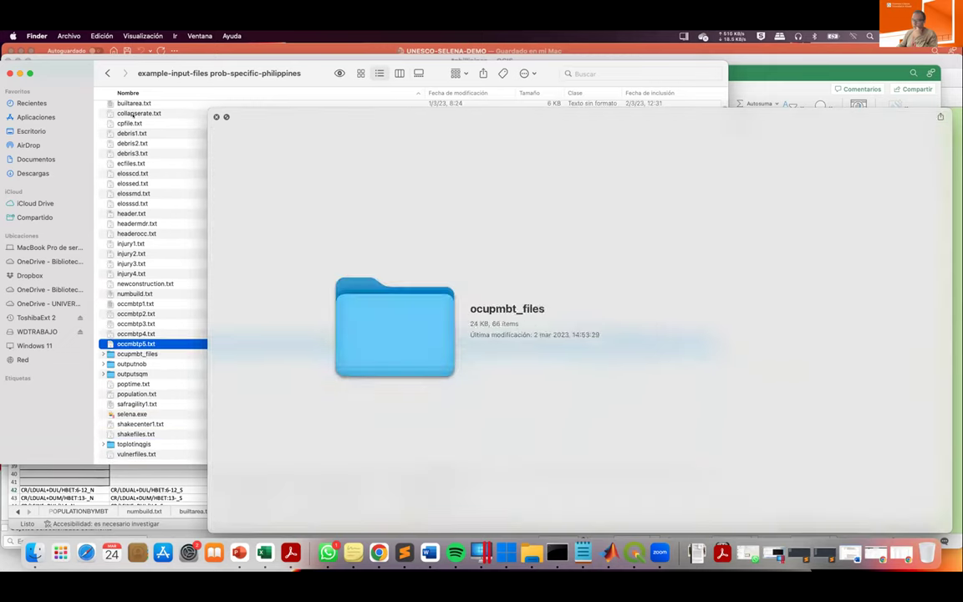
pyautogui.press('Up')
pyautogui.press('Up')
pyautogui.press('Up')
pyautogui.press('Up')
pyautogui.press('Up')
pyautogui.press('Up')
pyautogui.press('Up')
pyautogui.press('Up')
pyautogui.press('Up')
pyautogui.press('Up')
pyautogui.press('Up')
pyautogui.press('Up')
pyautogui.press('Up')
pyautogui.press('Up')
pyautogui.press('Up')
pyautogui.press('Up')
pyautogui.press('Up')
pyautogui.press('Up')
pyautogui.press('Up')
pyautogui.press('Up')
pyautogui.press('Up')
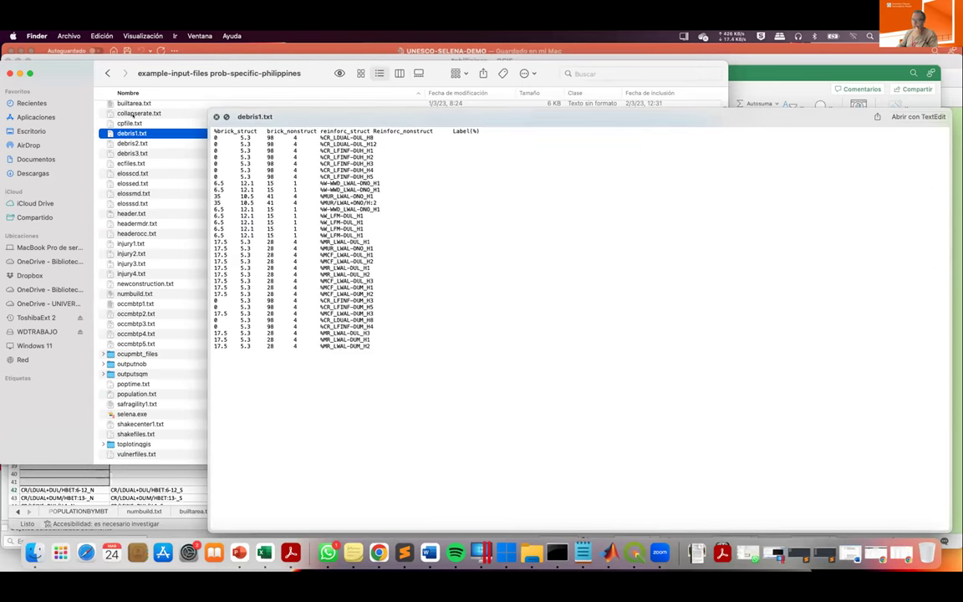
pyautogui.press('Up')
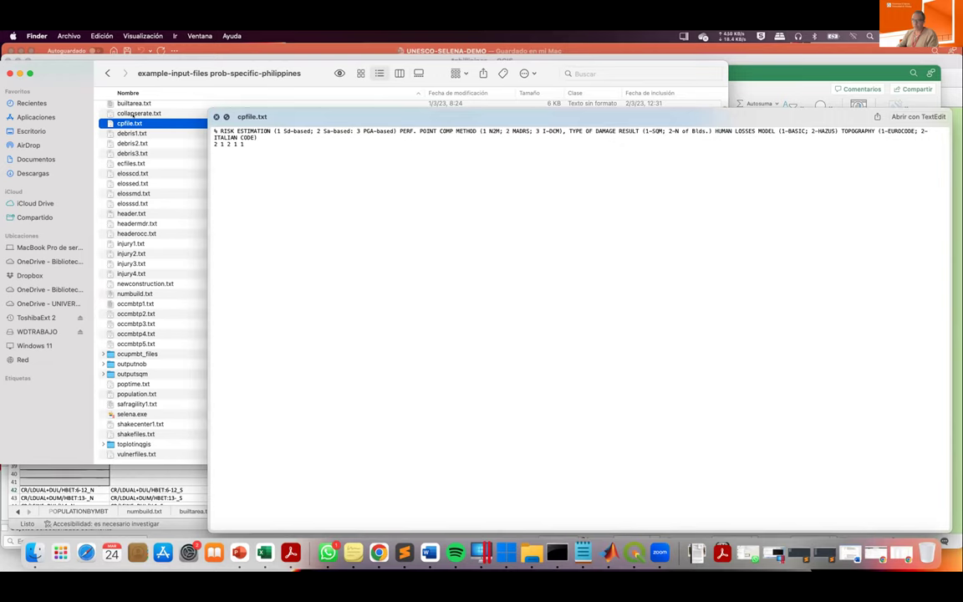
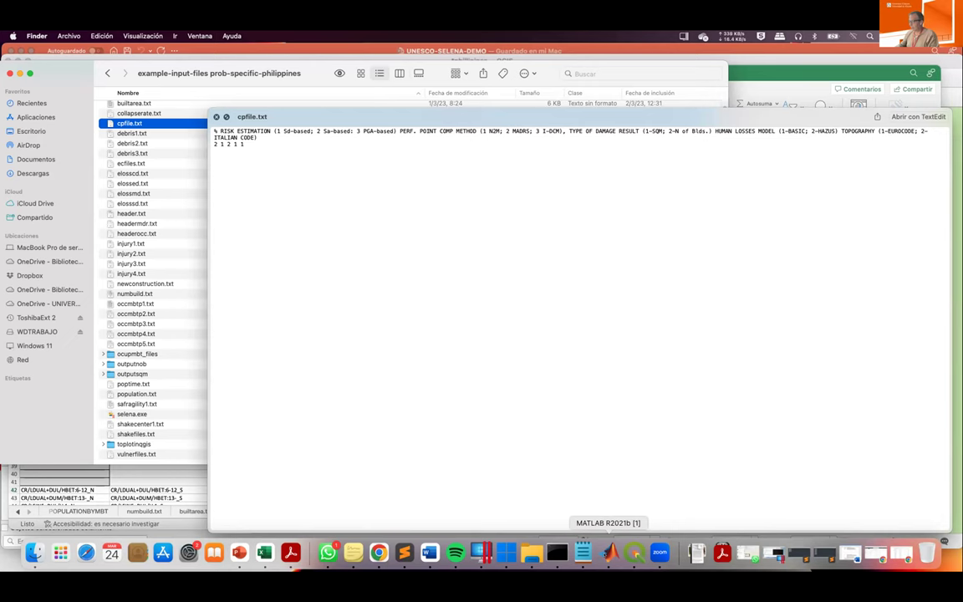
# Switch to MATLAB in the Windows 11 virtual machine, bring its cpfile.txt editor to the front and widen the window.
pyautogui.click(610, 551)
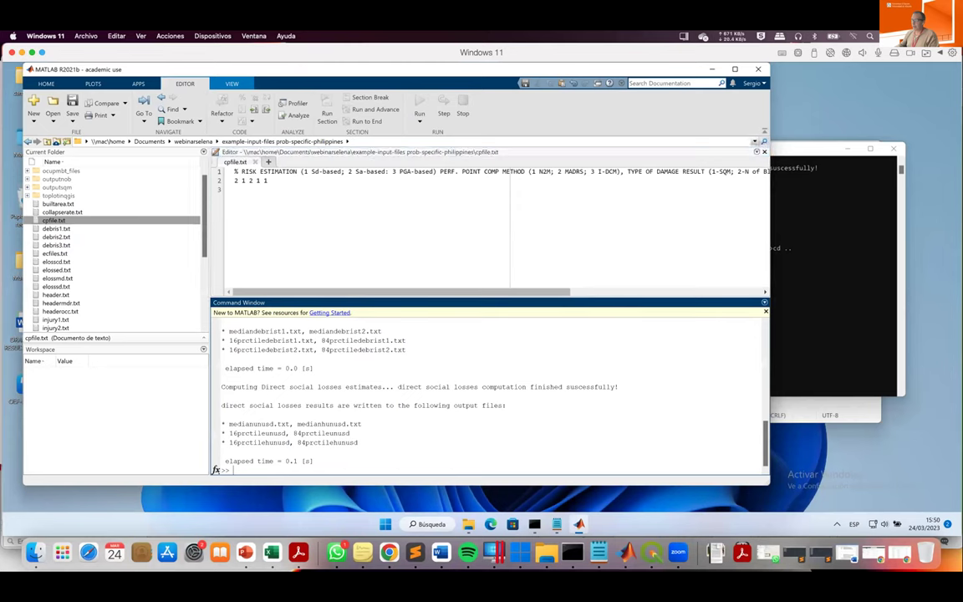
pyautogui.click(796, 145)
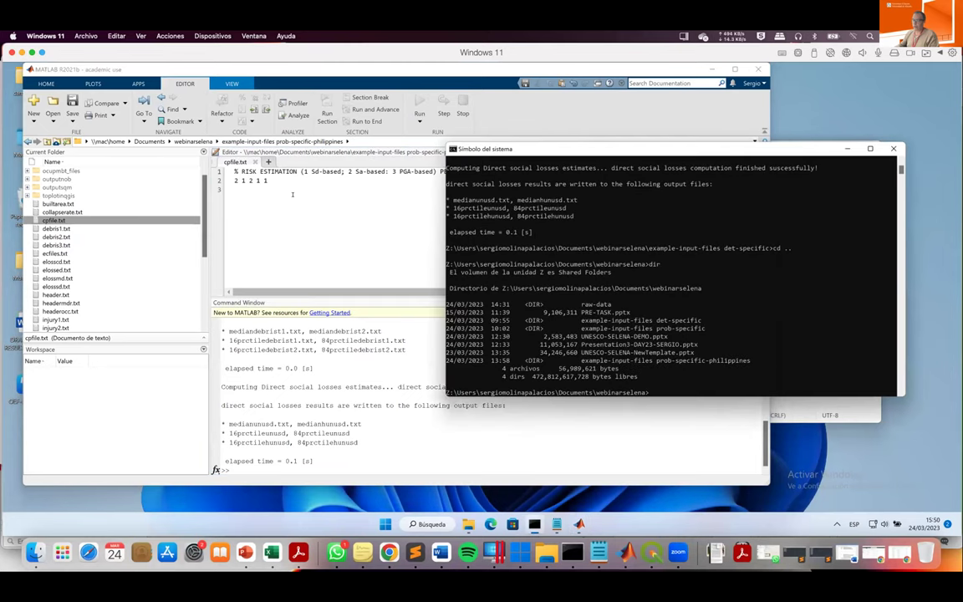
pyautogui.click(370, 217)
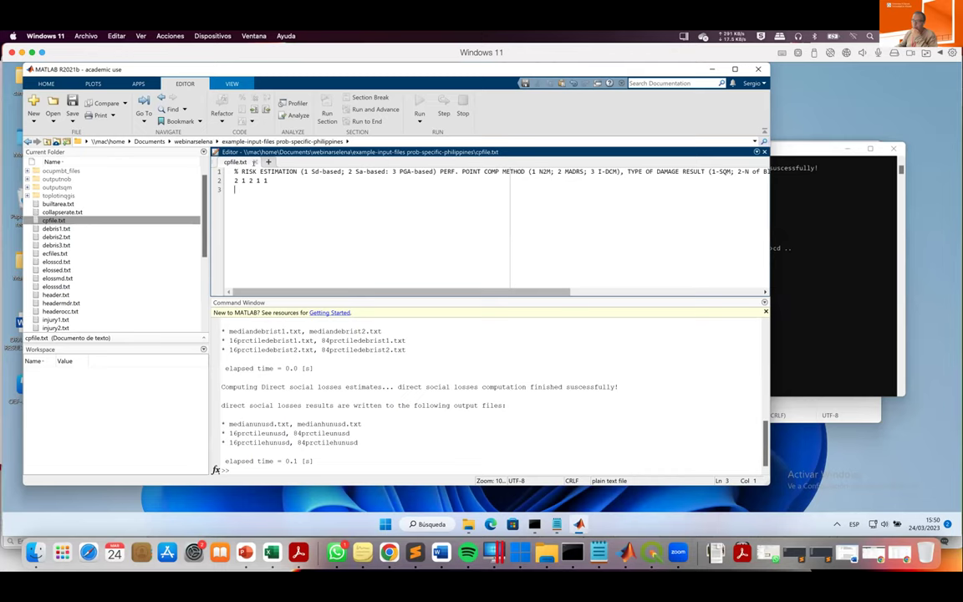
pyautogui.moveTo(770, 273); pyautogui.dragTo(908, 272)
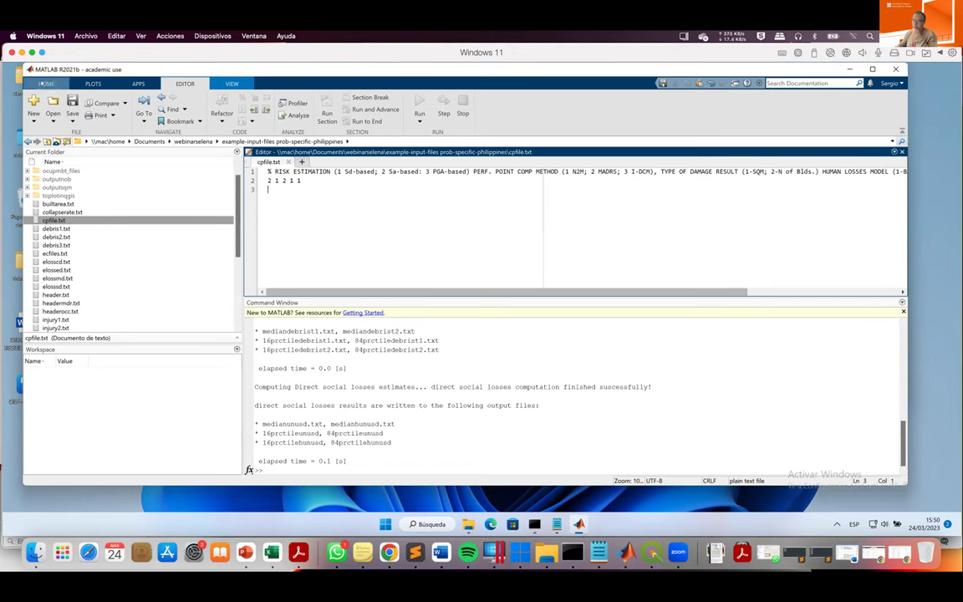
# Check the MATLAB search path for the SELENA_7.0-mfilesb3 folder and close the path settings.
pyautogui.click(47, 83)
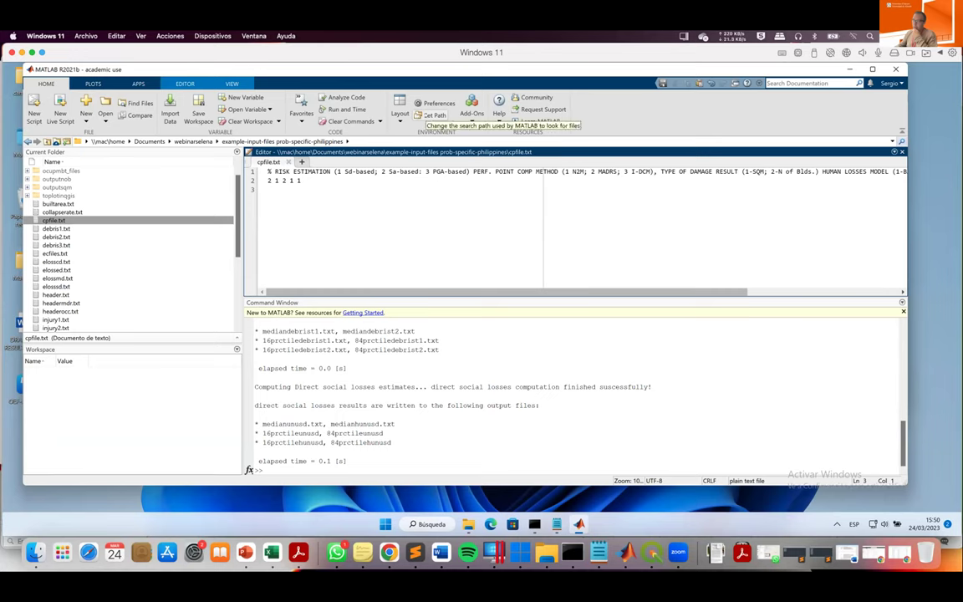
pyautogui.click(430, 114)
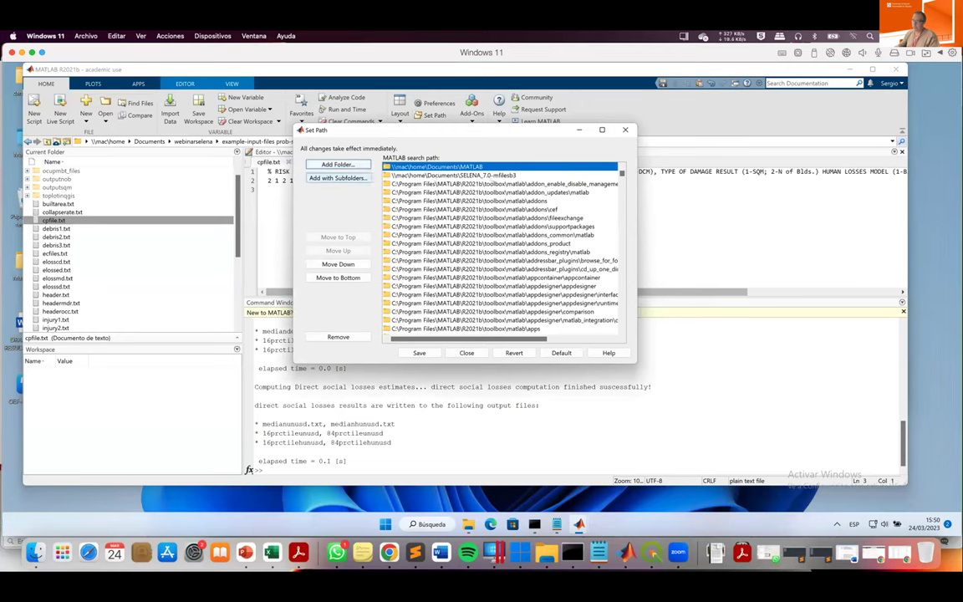
pyautogui.click(478, 176)
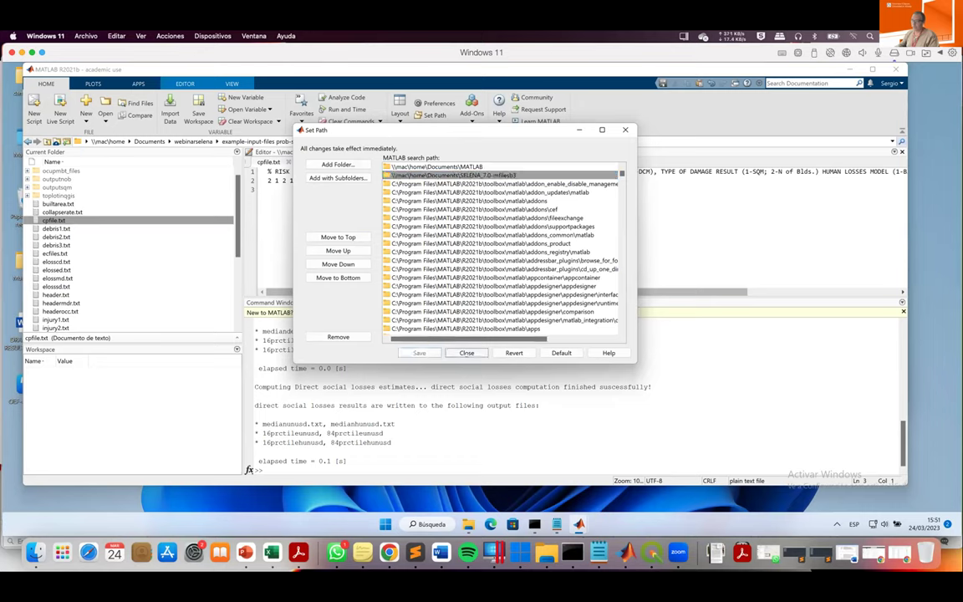
pyautogui.click(466, 352)
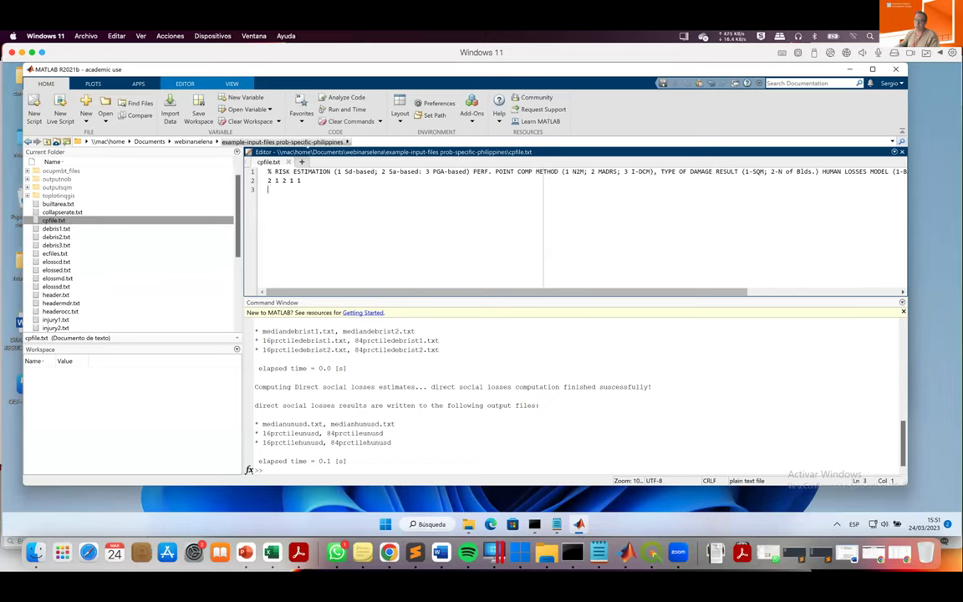
# Browse the files in the example-input-files prob-specific-philippines folder and open cpfile.txt to view its header and settings row.
pyautogui.scroll(-5, 130, 251)
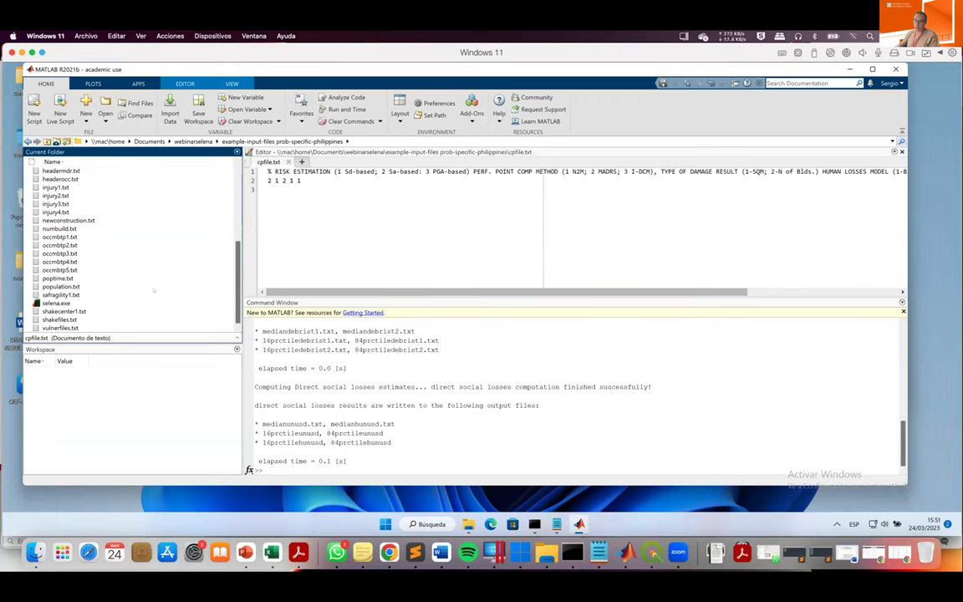
pyautogui.scroll(5, 129, 251)
pyautogui.doubleClick(54, 220)
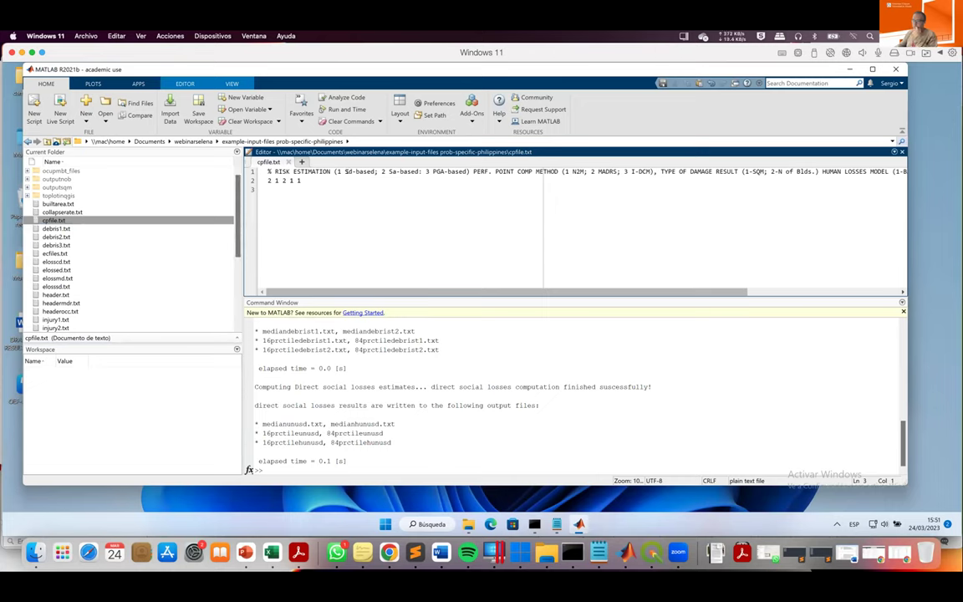
pyautogui.moveTo(268, 171); pyautogui.dragTo(324, 194)
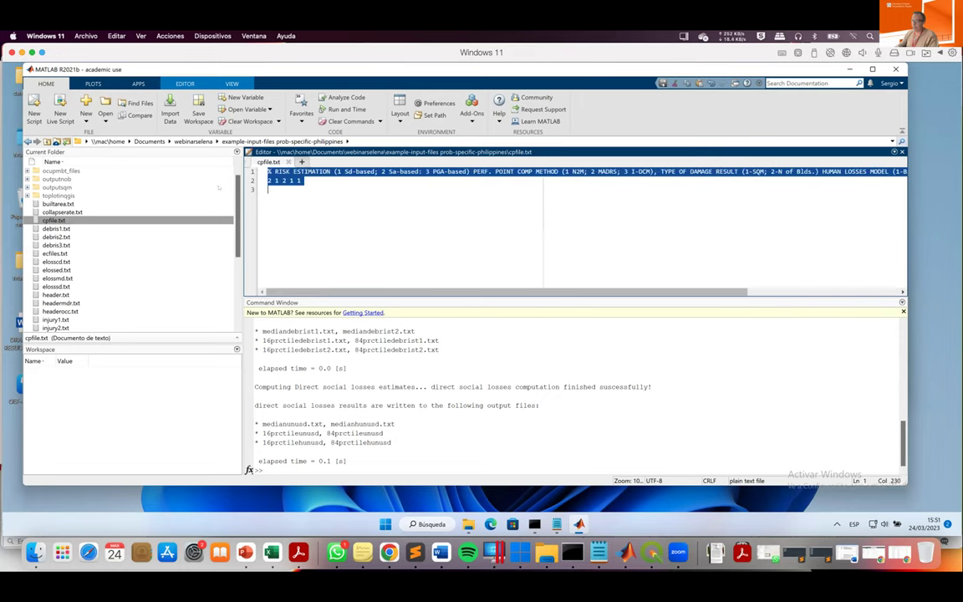
pyautogui.click(324, 194)
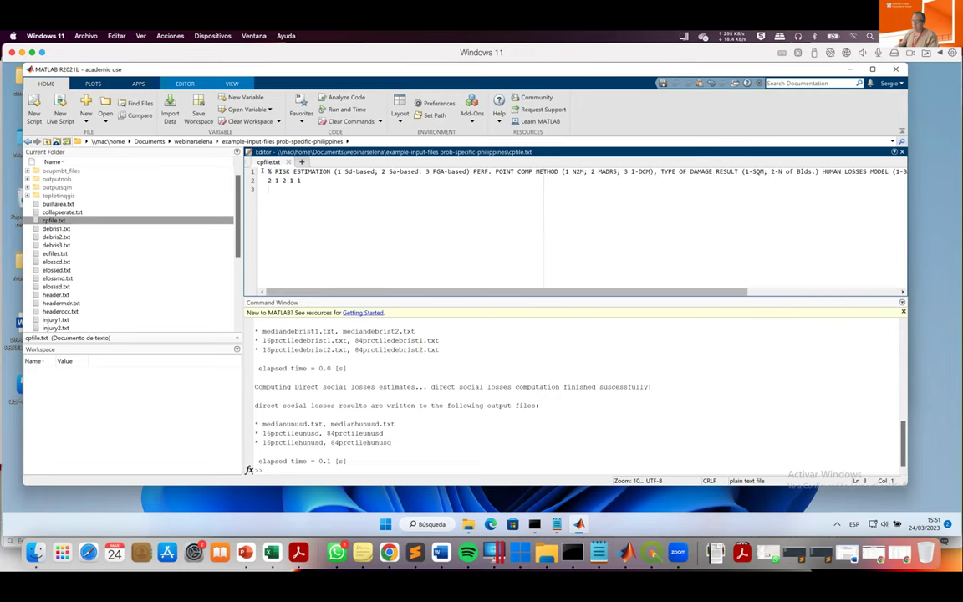
# Review the risk estimation value in cpfile.txt against its Sd-based, Sa-based and PGA-based options.
pyautogui.moveTo(273, 180); pyautogui.dragTo(267, 181)
pyautogui.moveTo(376, 172); pyautogui.dragTo(333, 172)
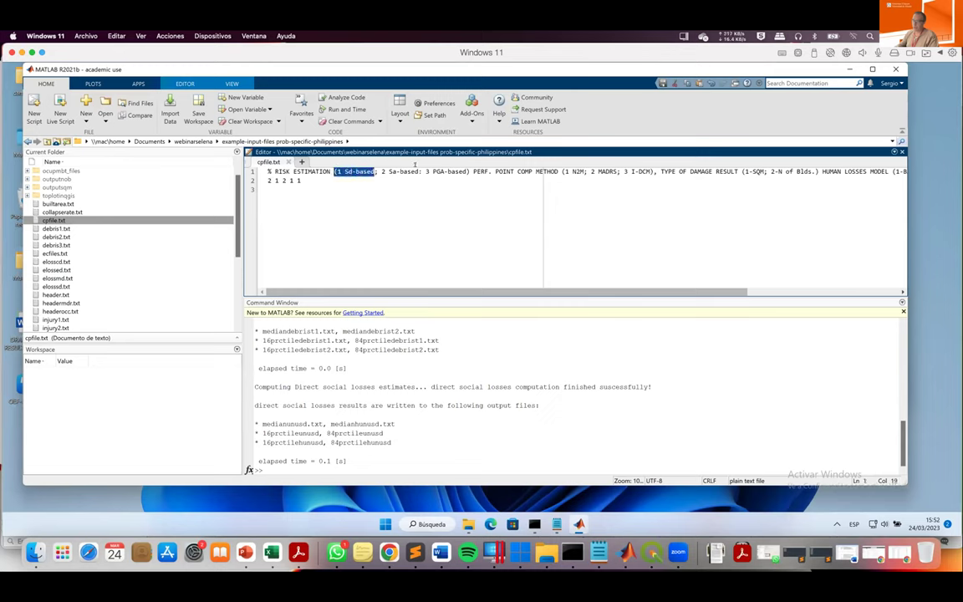
pyautogui.moveTo(418, 171); pyautogui.dragTo(381, 171)
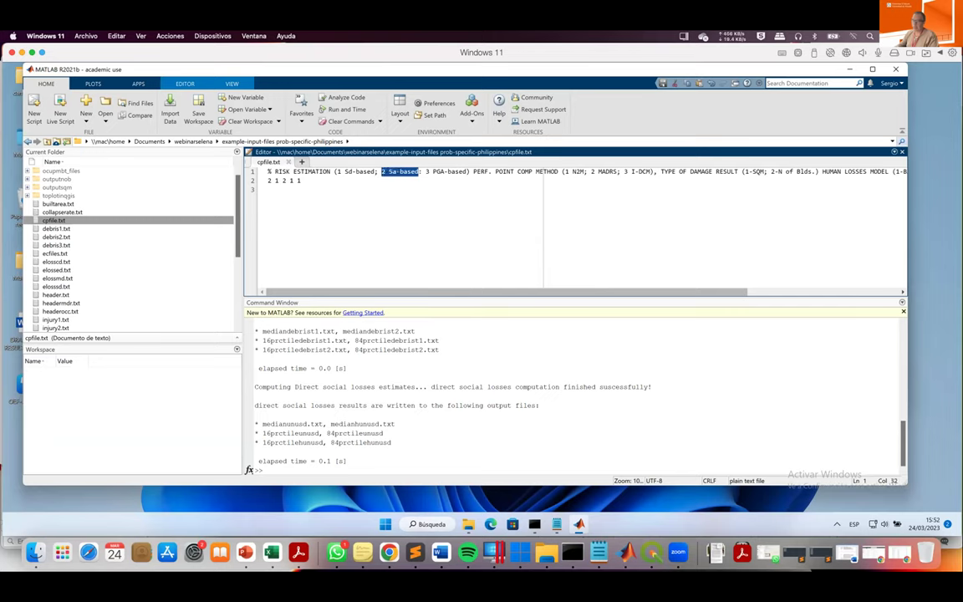
pyautogui.moveTo(466, 172); pyautogui.dragTo(426, 172)
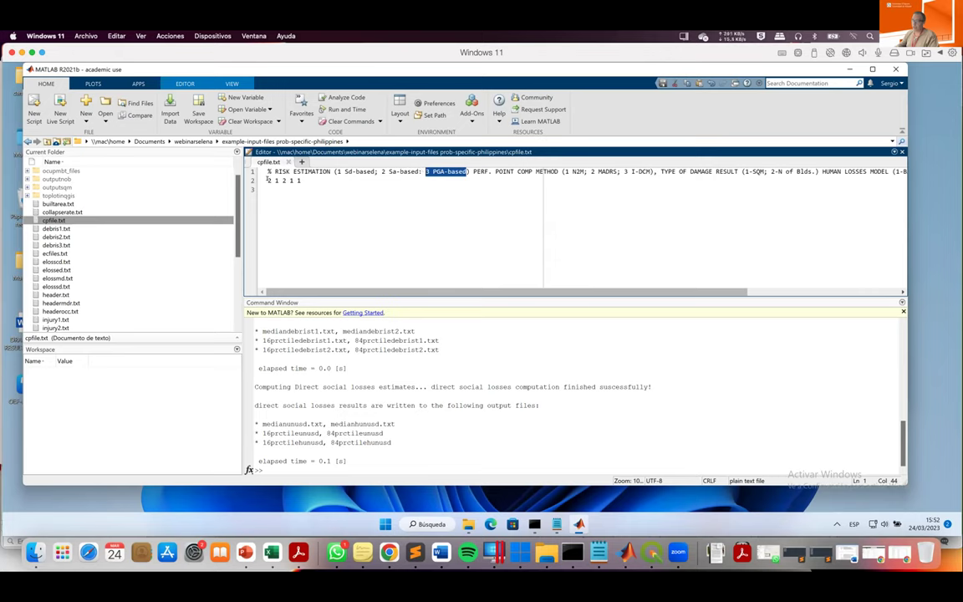
# Review the performance point computation method in the cpfile.txt header and the second value in the settings row.
pyautogui.click(507, 172)
pyautogui.moveTo(473, 171); pyautogui.dragTo(558, 171)
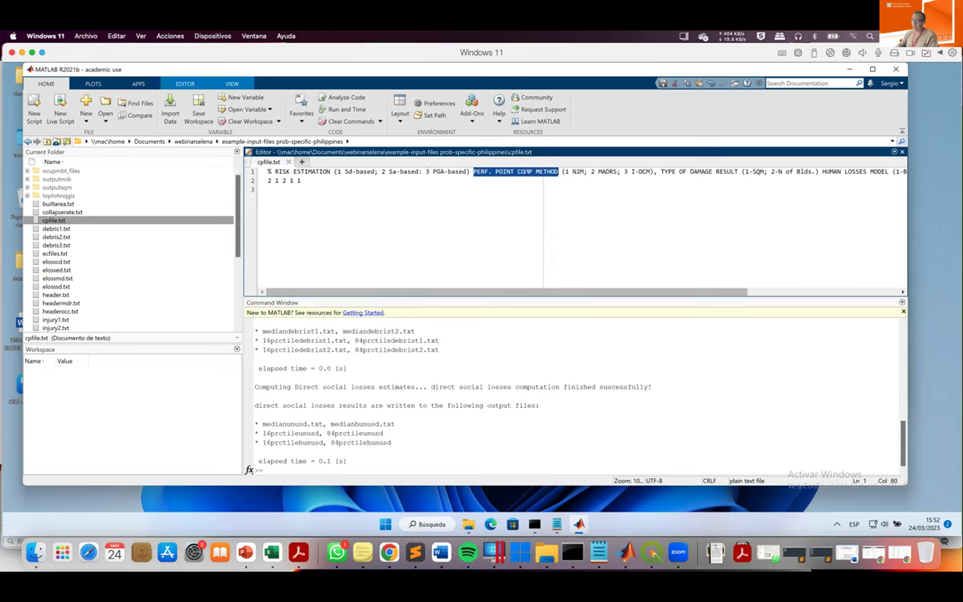
pyautogui.click(276, 180)
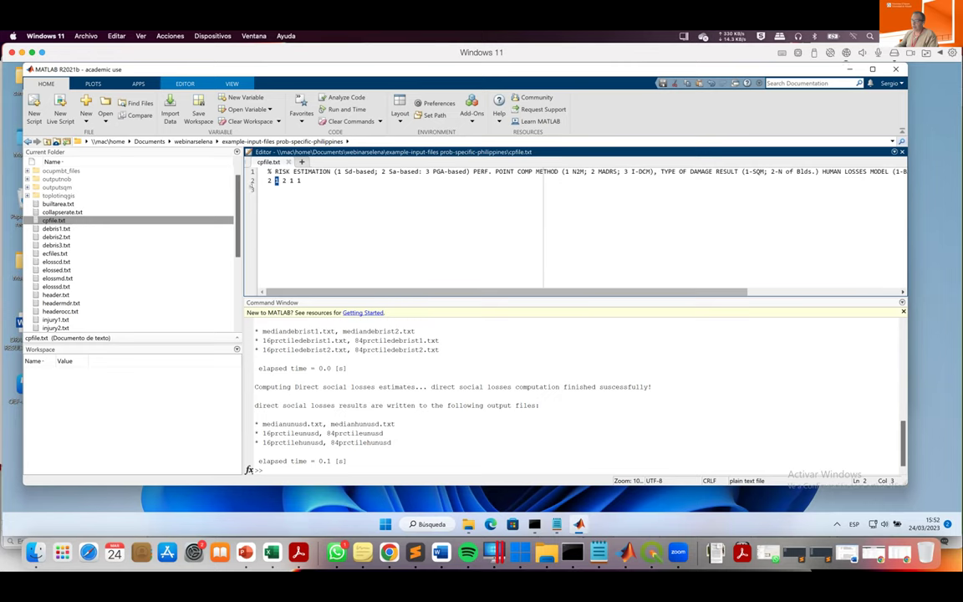
pyautogui.press('Right')
pyautogui.press('Right')
# Compare the SQM and number-of-buildings options, and enter 2 as the damage result type in cpfile.txt.
pyautogui.hscroll(5, 596, 170)
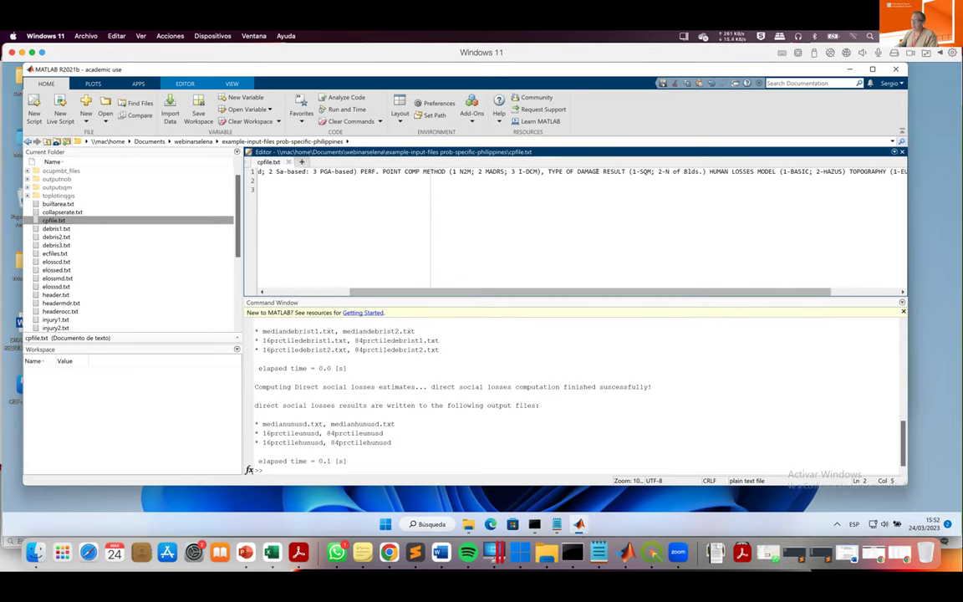
pyautogui.moveTo(631, 170); pyautogui.dragTo(653, 171)
pyautogui.moveTo(697, 171); pyautogui.dragTo(658, 172)
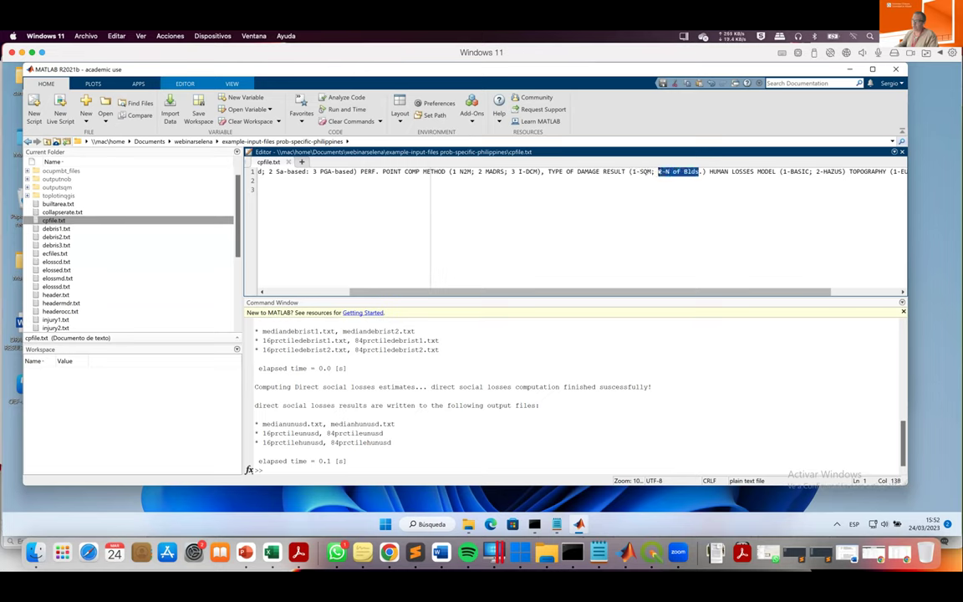
pyautogui.hscroll(-5, 417, 209)
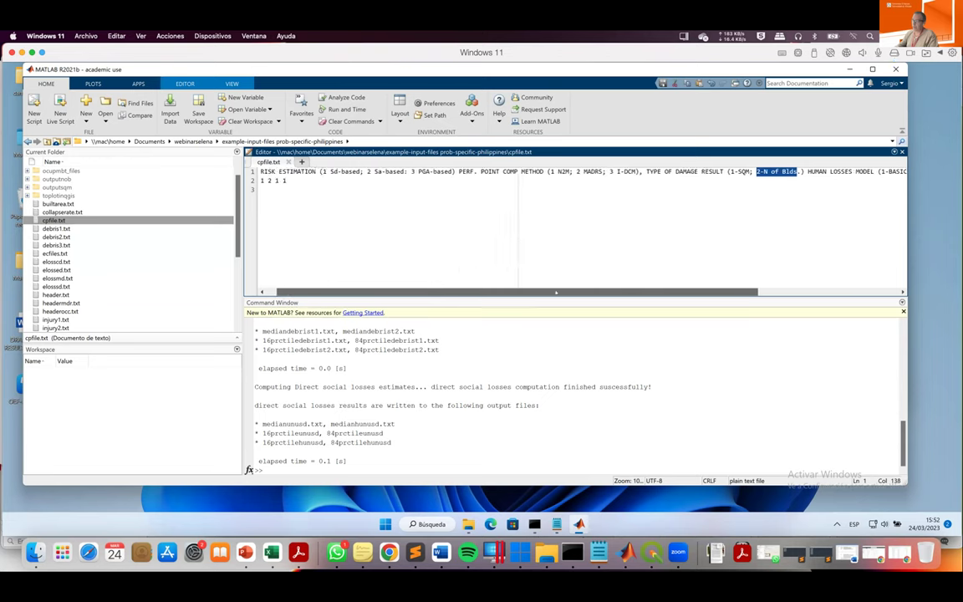
pyautogui.doubleClick(283, 179)
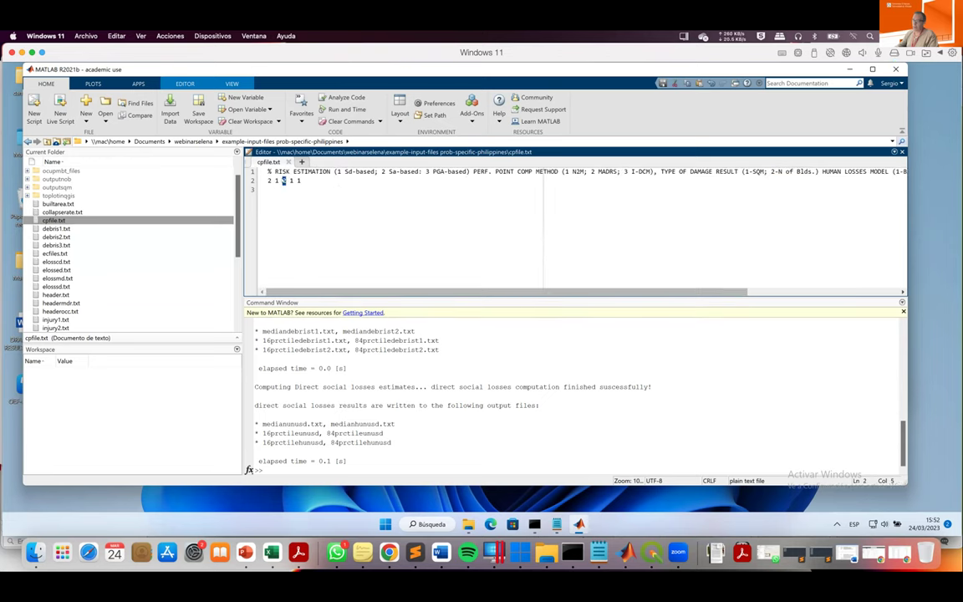
pyautogui.write('2')
pyautogui.press('Right')
# Review the BASIC and HAZUS human losses model options and locate the matching fourth value in the settings row.
pyautogui.hscroll(5, 741, 290)
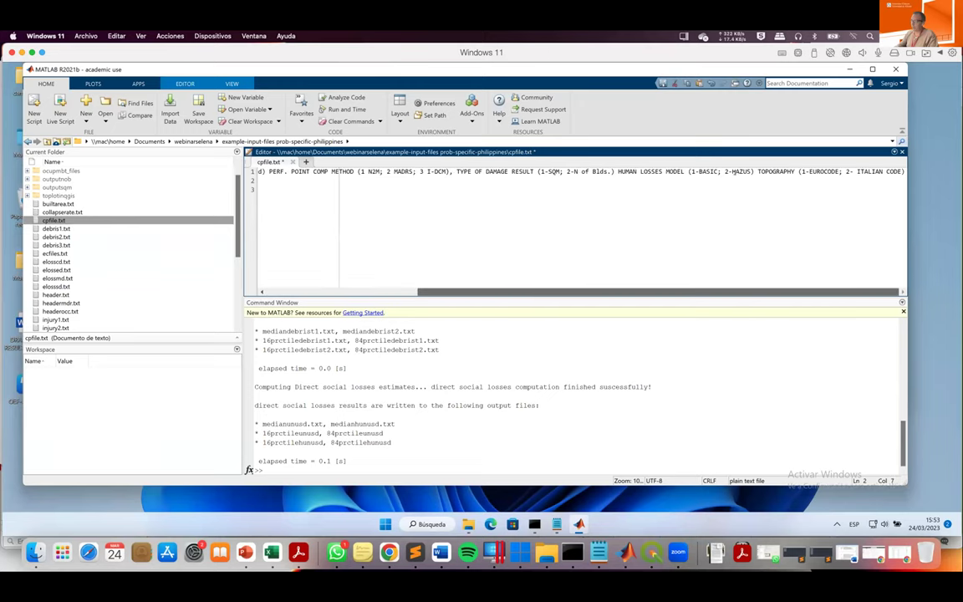
pyautogui.moveTo(719, 170); pyautogui.dragTo(692, 172)
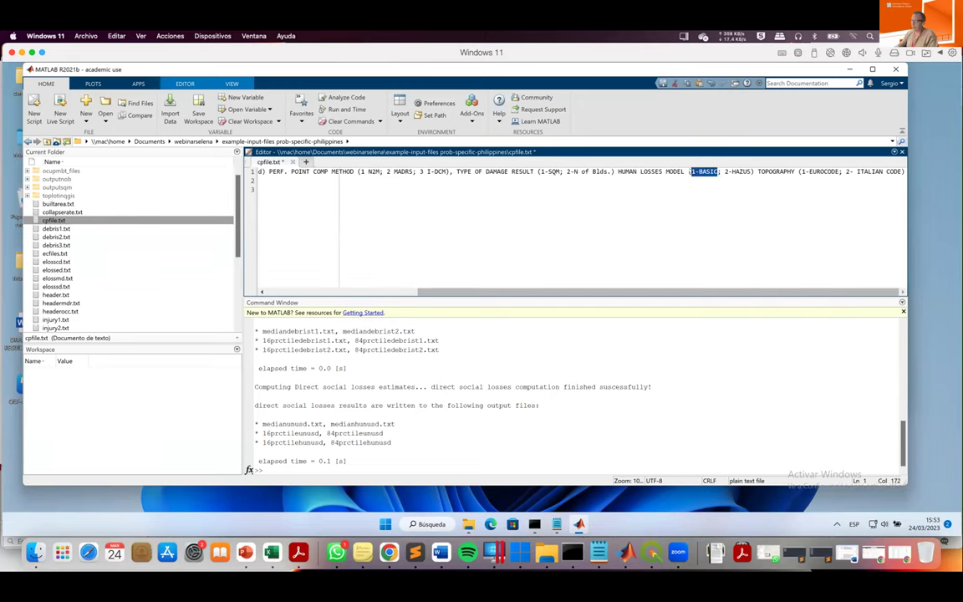
pyautogui.moveTo(752, 171); pyautogui.dragTo(723, 172)
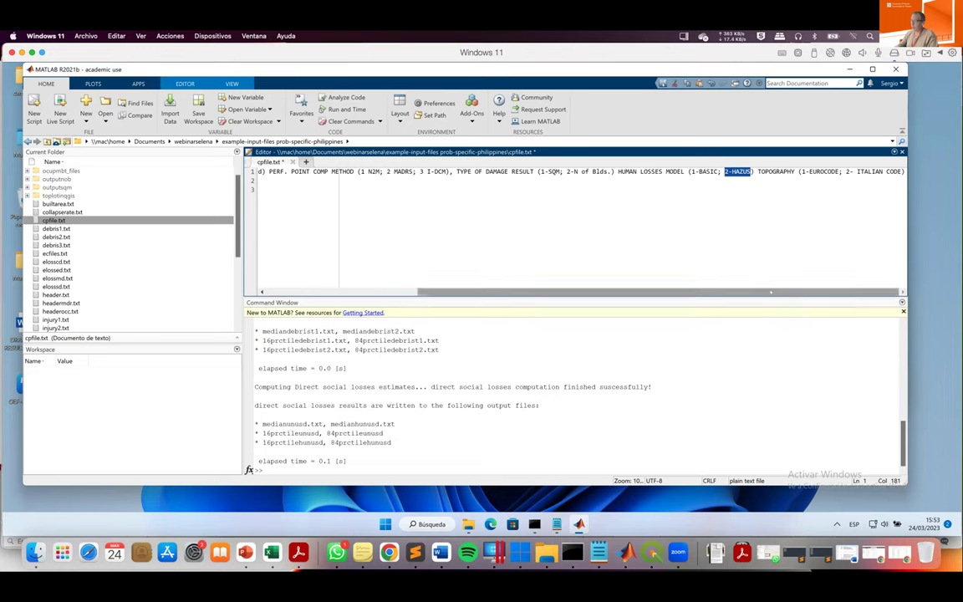
pyautogui.moveTo(771, 291); pyautogui.dragTo(620, 290)
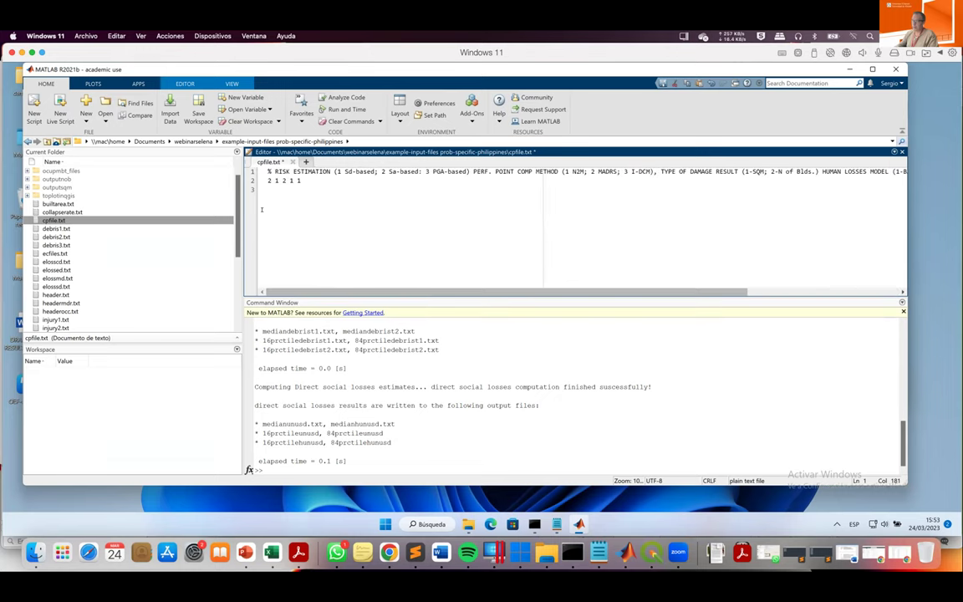
pyautogui.doubleClick(284, 180)
pyautogui.write('2')
pyautogui.press('Right')
pyautogui.hotkey('shift', 'Right')
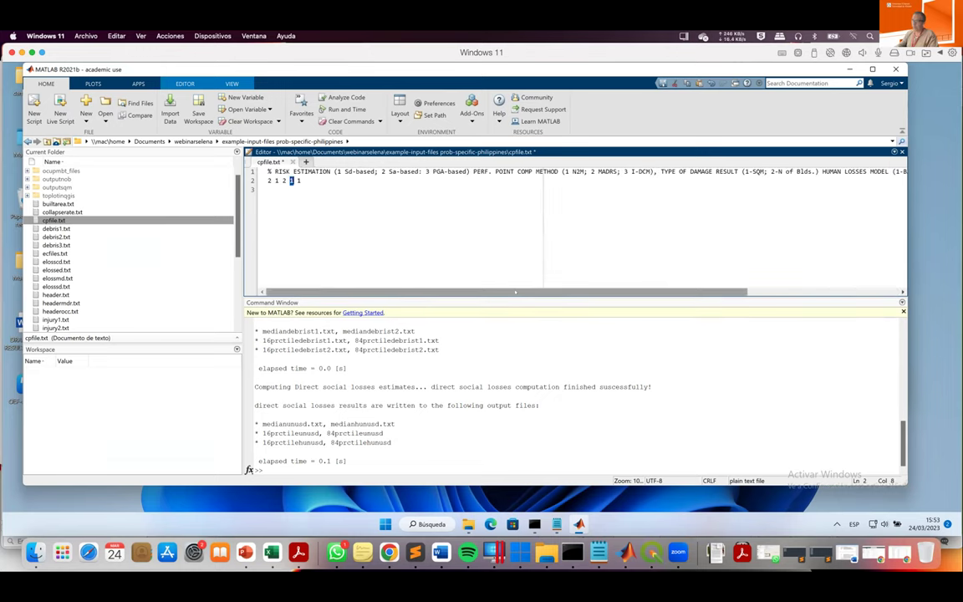
# Review the EUROCODE and ITALIAN CODE topography options at the end of the header and the matching last value.
pyautogui.hscroll(5, 669, 238)
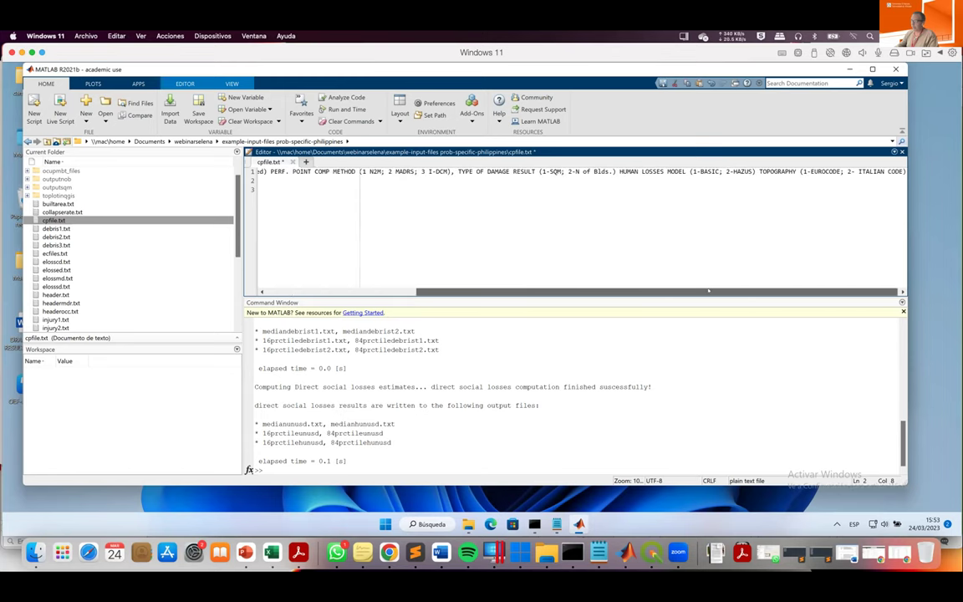
pyautogui.moveTo(795, 171); pyautogui.dragTo(902, 171)
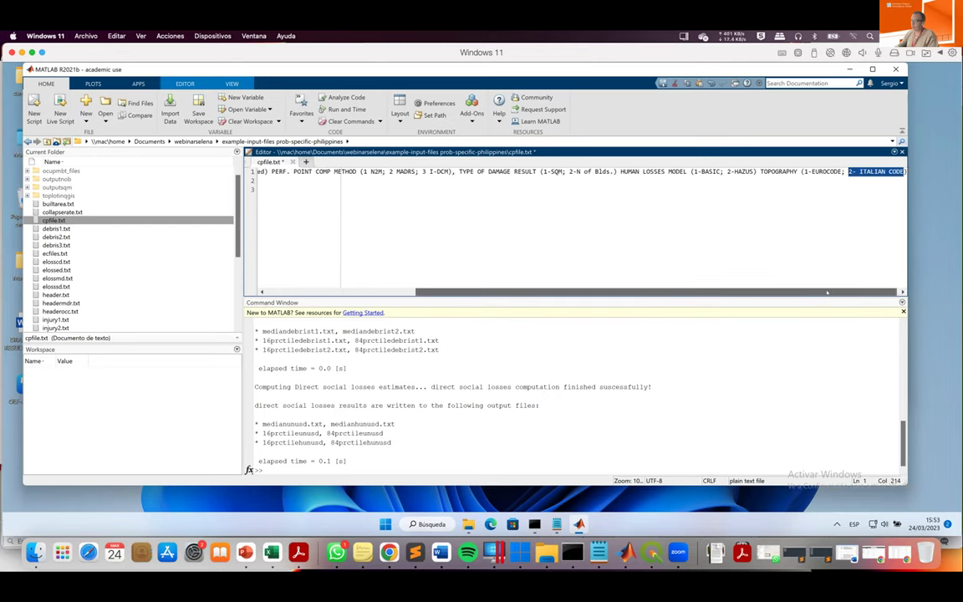
pyautogui.moveTo(835, 292); pyautogui.dragTo(677, 292)
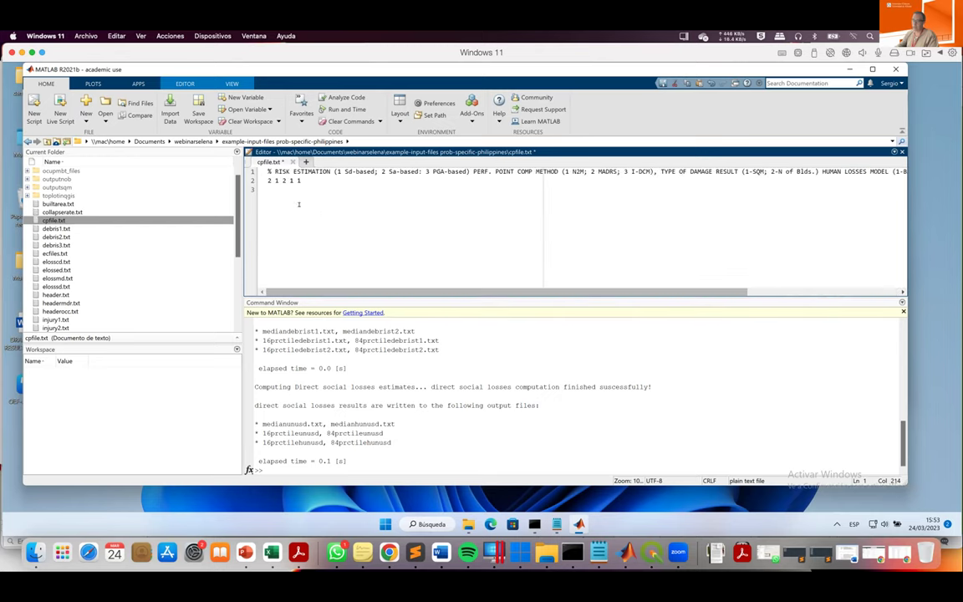
pyautogui.doubleClick(294, 180)
pyautogui.hscroll(5, 766, 171)
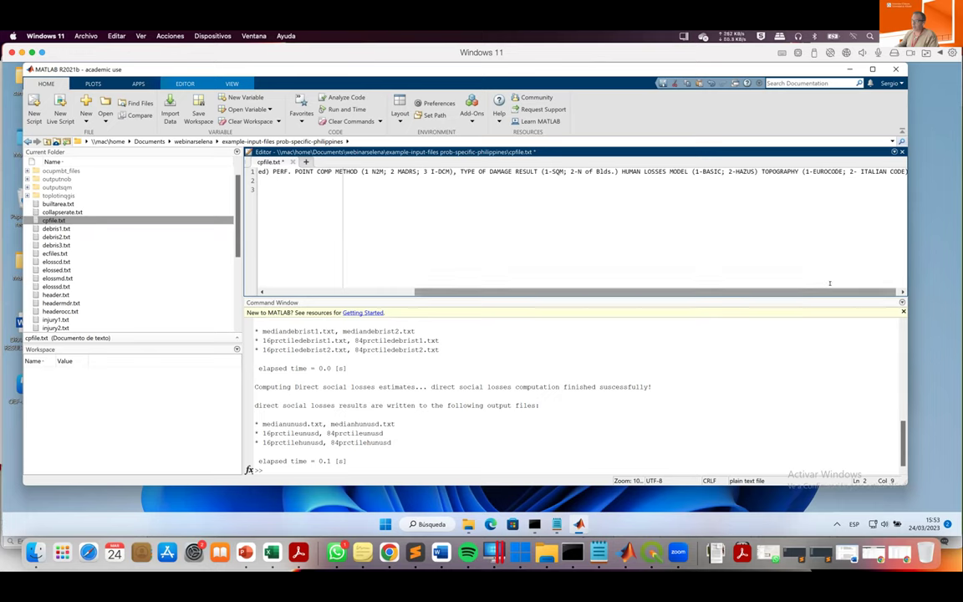
pyautogui.hscroll(-5, 669, 293)
pyautogui.click(339, 211)
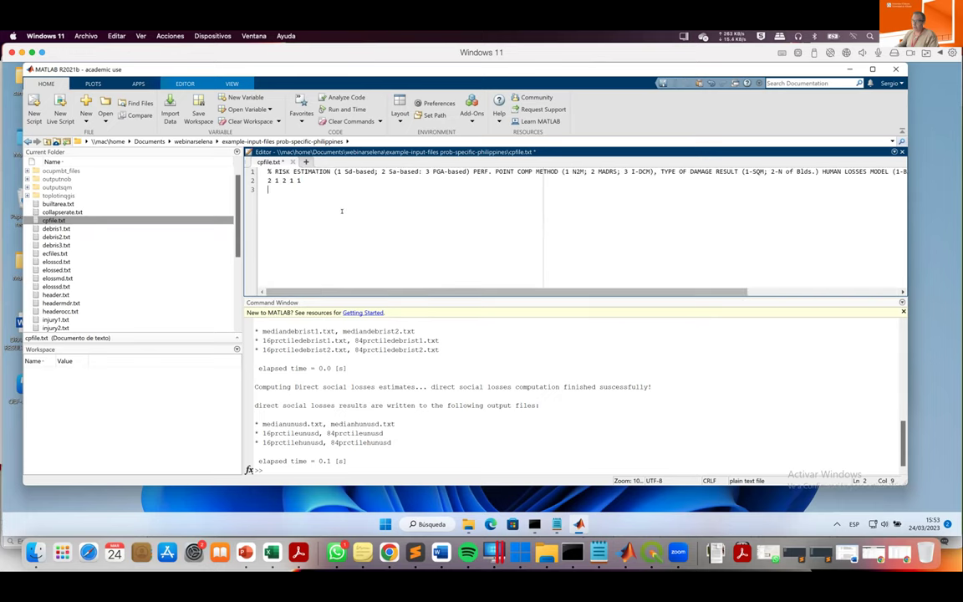
# Recheck the whole settings row and the Sa-based option in cpfile.txt, and look through the folder's input files.
pyautogui.moveTo(301, 180); pyautogui.dragTo(261, 179)
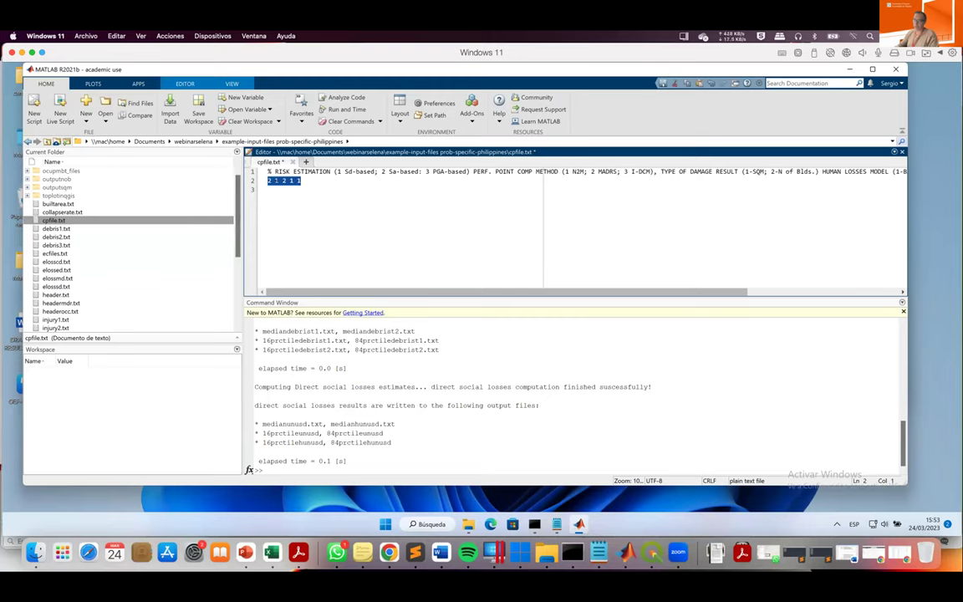
pyautogui.click(391, 164)
pyautogui.moveTo(389, 171); pyautogui.dragTo(419, 171)
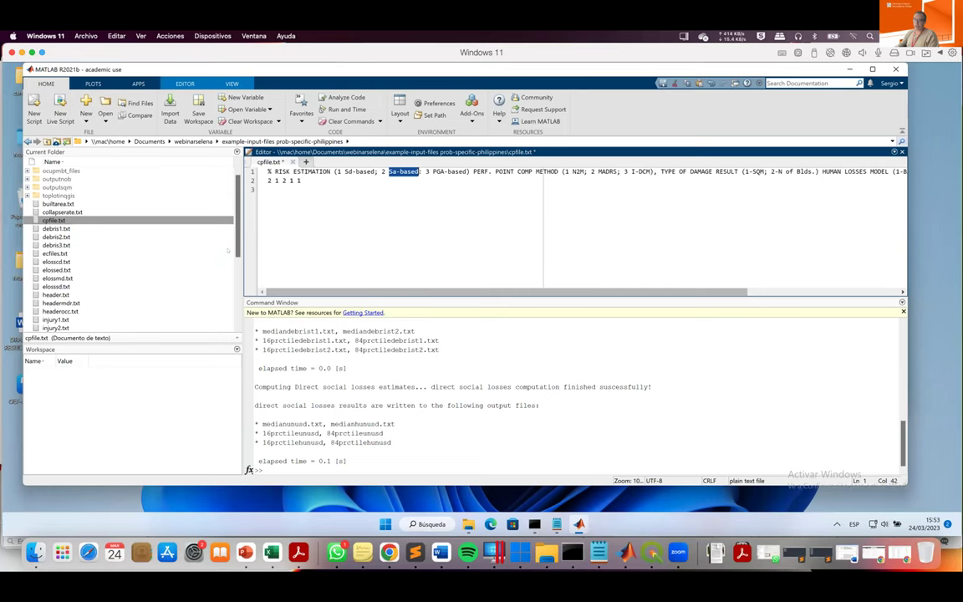
pyautogui.scroll(-5, 225, 252)
pyautogui.scroll(3, 227, 301)
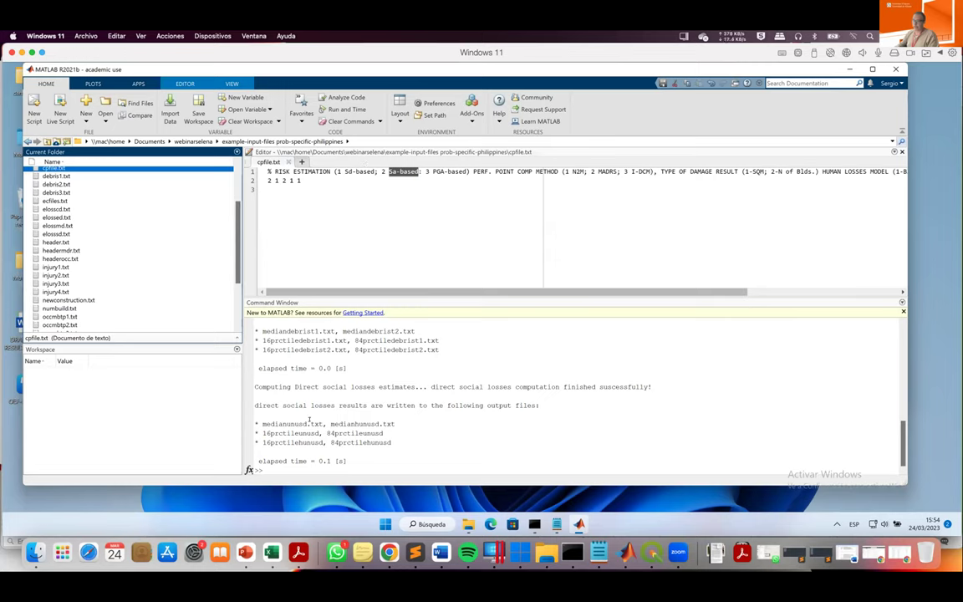
# Clear the Command Window with clc and run SELENA with the command "selena ph".
pyautogui.click(291, 473)
pyautogui.write('clc')
pyautogui.press('Return')
pyautogui.write('seln')
pyautogui.write('na p')
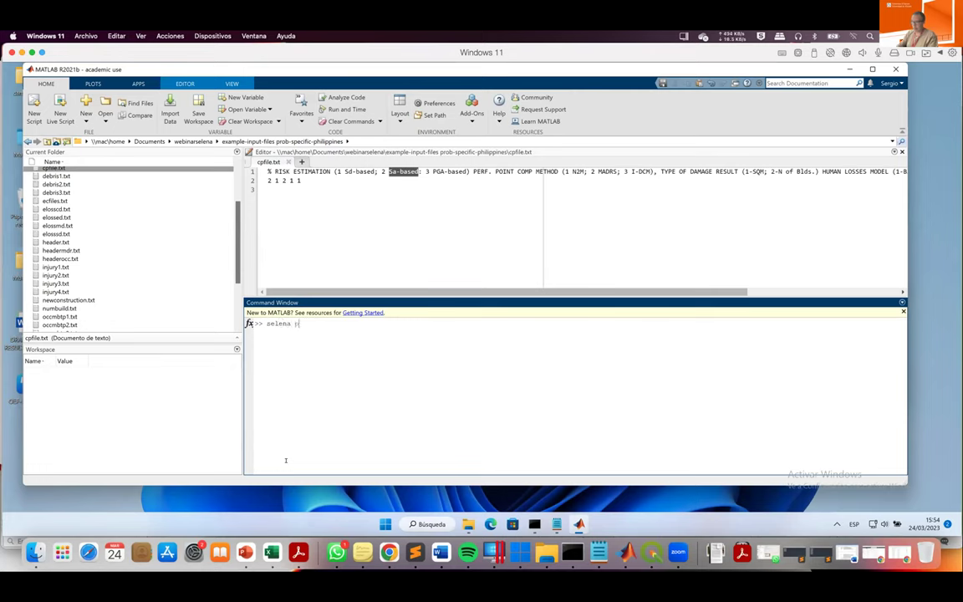
pyautogui.write('h')
pyautogui.press('Return')
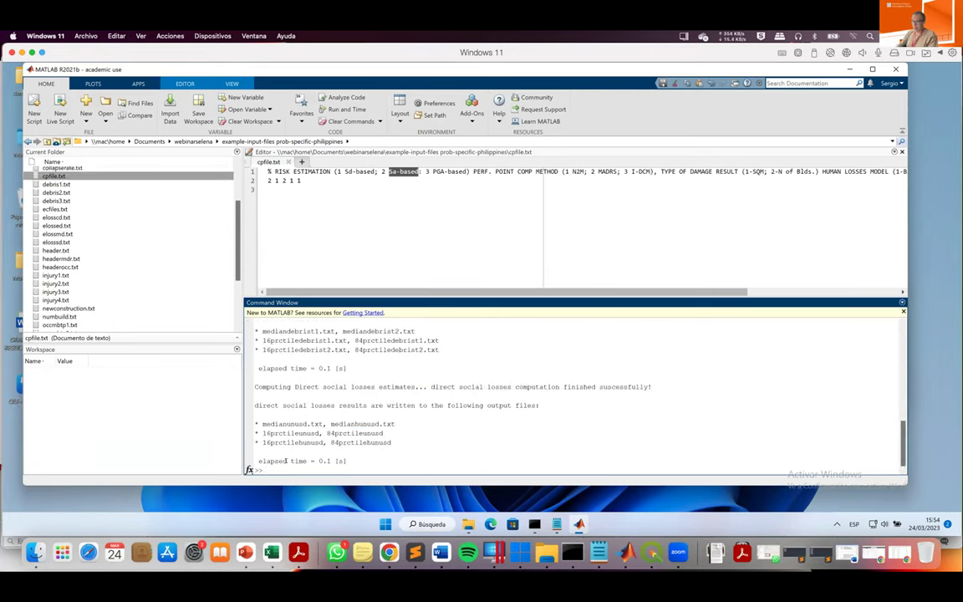
# Enlarge the Command Window and read the beginning of the SELENA v7.0 run output, including the ShakeMap input line.
pyautogui.moveTo(698, 297); pyautogui.dragTo(699, 202)
pyautogui.scroll(8, 524, 316)
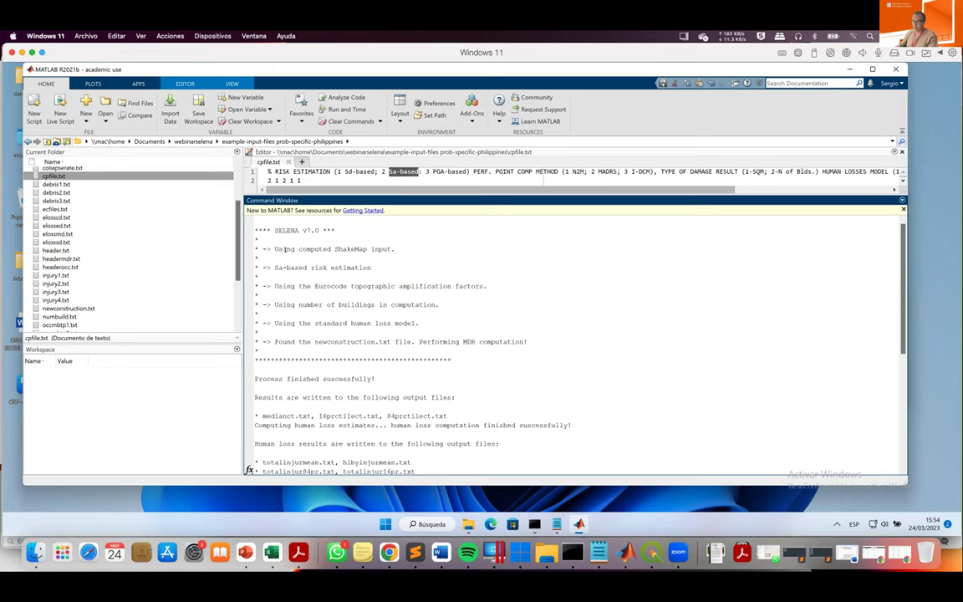
pyautogui.moveTo(399, 244); pyautogui.dragTo(262, 244)
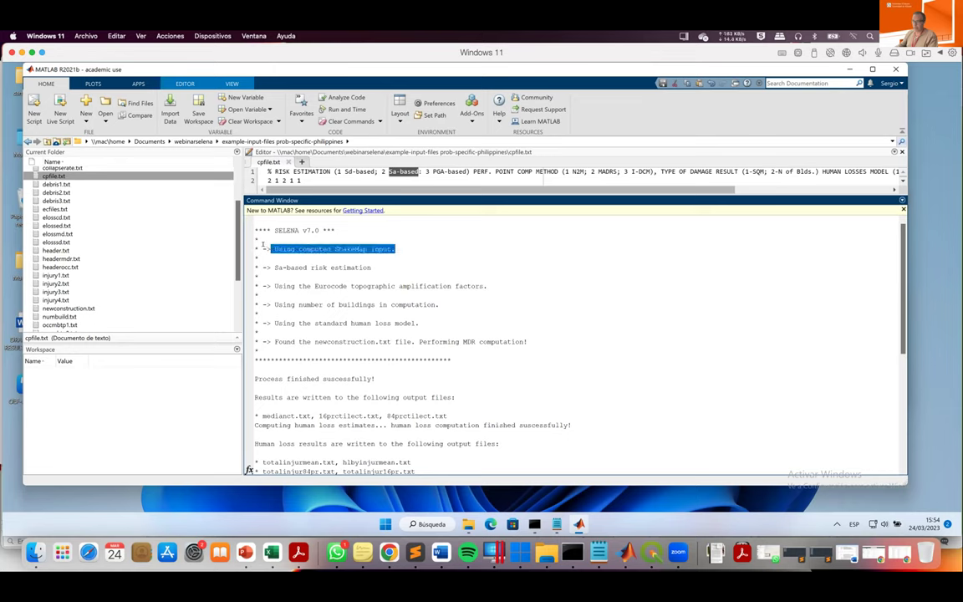
pyautogui.click(305, 249)
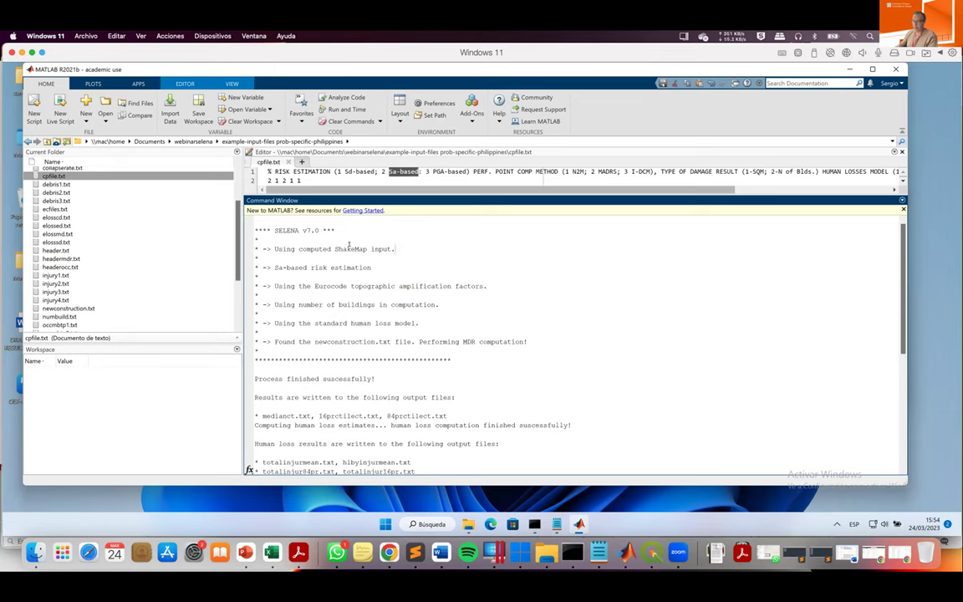
# Review the Sa-based, topography, building-count and MDR lines of the SELENA run output, and read on to the listed result files.
pyautogui.moveTo(372, 267); pyautogui.dragTo(265, 266)
pyautogui.click(471, 284)
pyautogui.moveTo(488, 286); pyautogui.dragTo(411, 341)
pyautogui.moveTo(526, 341); pyautogui.dragTo(415, 341)
pyautogui.scroll(-8, 459, 362)
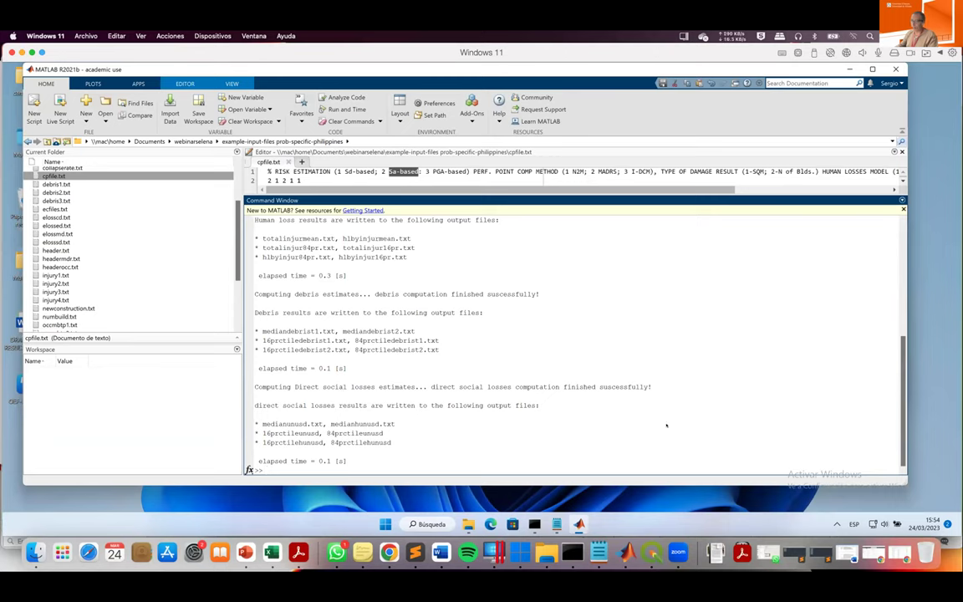
# Switch to the Windows Command Prompt and list the webinarselena folder with "dir".
pyautogui.moveTo(534, 524)
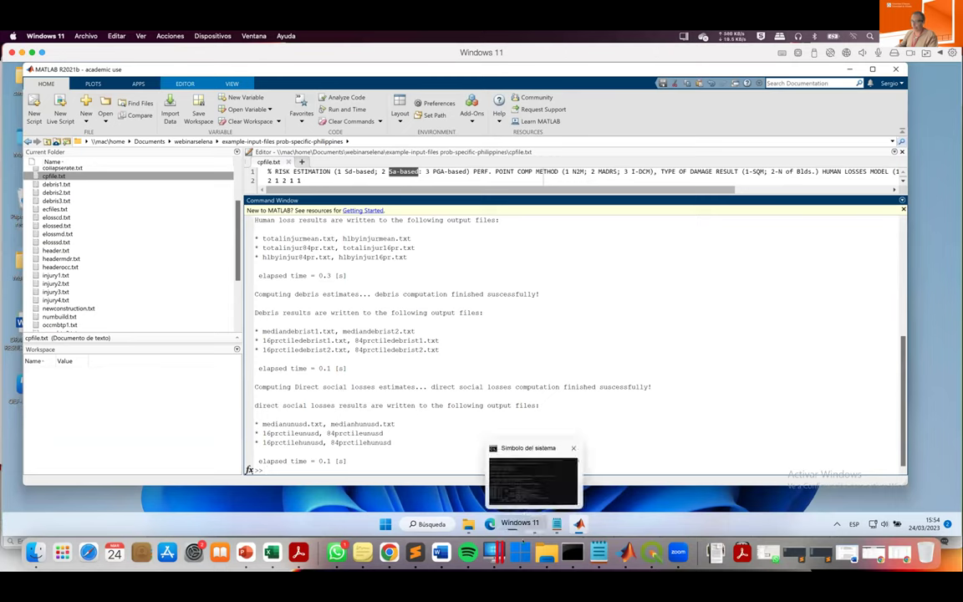
pyautogui.click(533, 478)
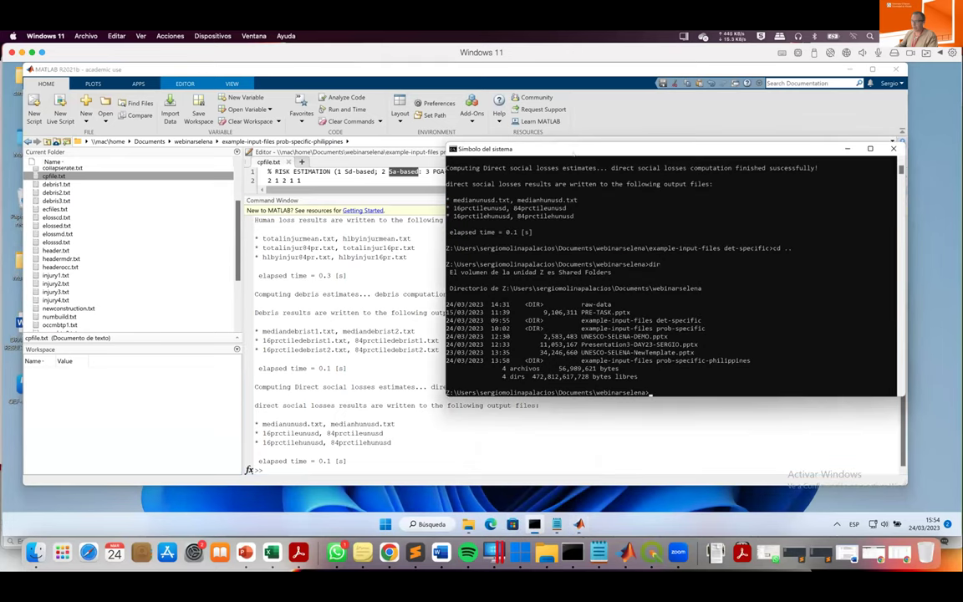
pyautogui.moveTo(574, 154); pyautogui.dragTo(516, 152)
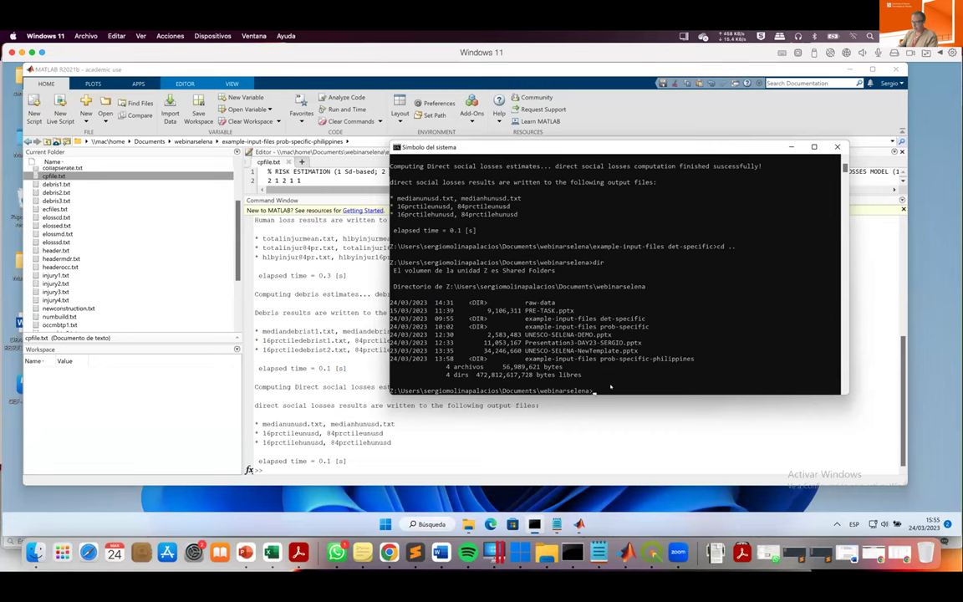
pyautogui.write('dir')
pyautogui.press('Return')
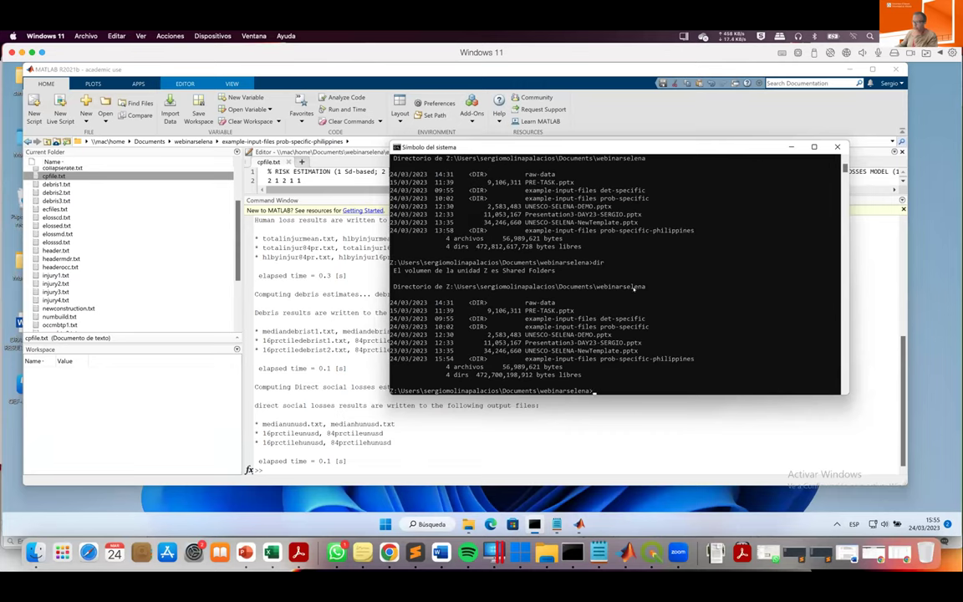
pyautogui.moveTo(625, 152); pyautogui.dragTo(423, 149)
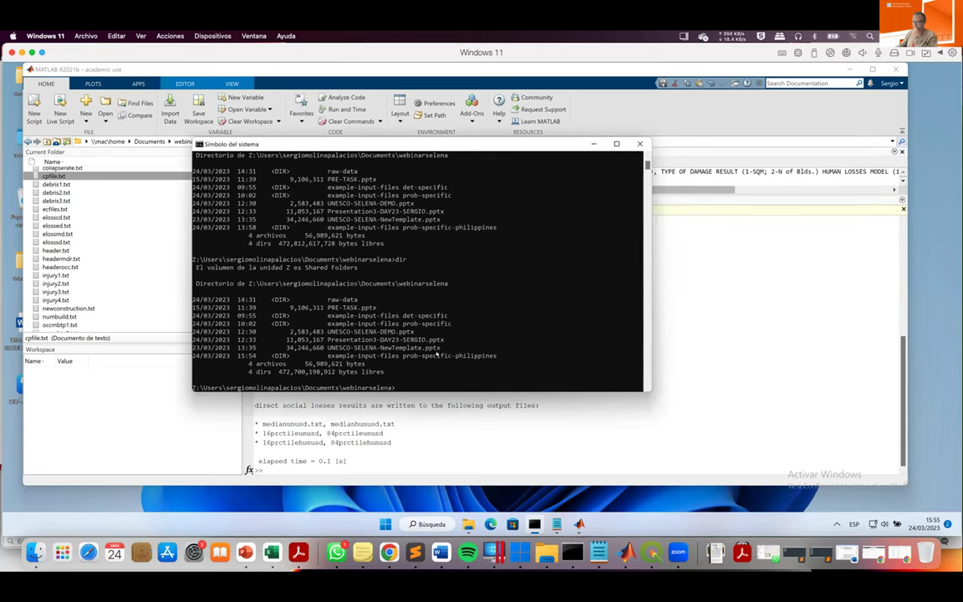
# Change the working directory to "example-input-files prob-specific-philippines" and list its contents with "dir".
pyautogui.moveTo(493, 356); pyautogui.dragTo(324, 356)
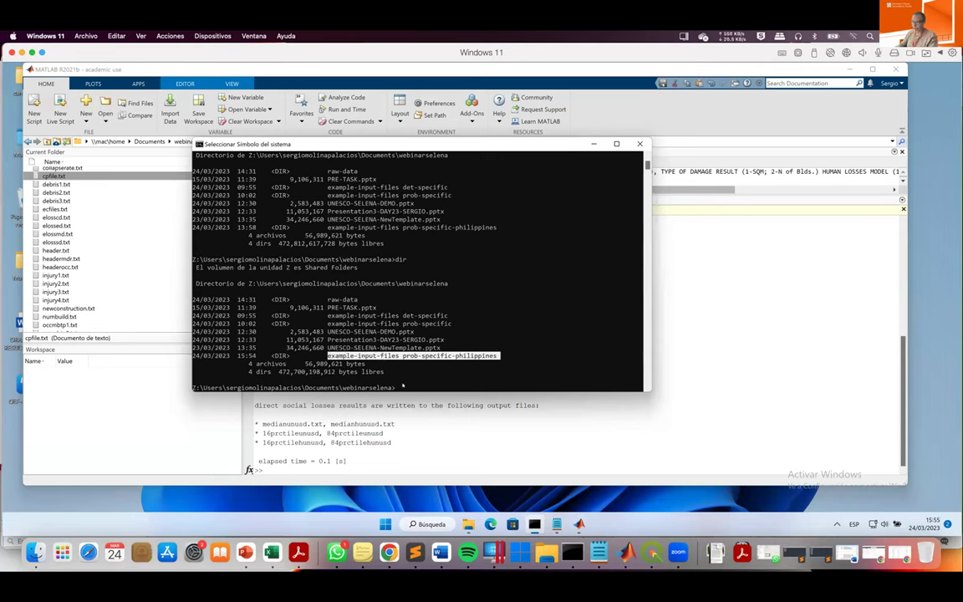
pyautogui.rightClick(403, 357)
pyautogui.moveTo(324, 355); pyautogui.dragTo(497, 357)
pyautogui.press('super+c')
pyautogui.rightClick(474, 369)
pyautogui.write('cd')
pyautogui.rightClick(449, 385)
pyautogui.press('Return')
pyautogui.write('dir')
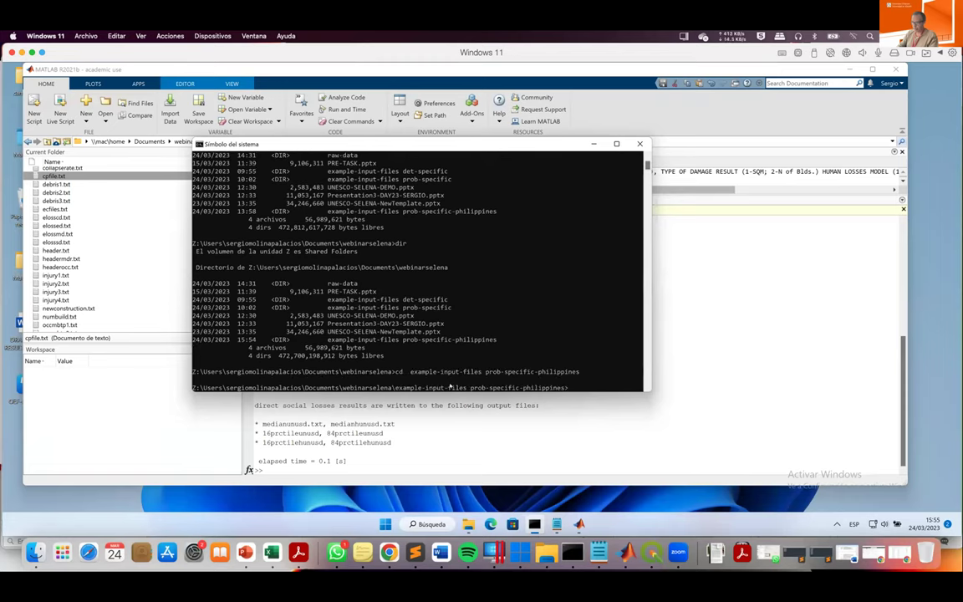
pyautogui.press('Return')
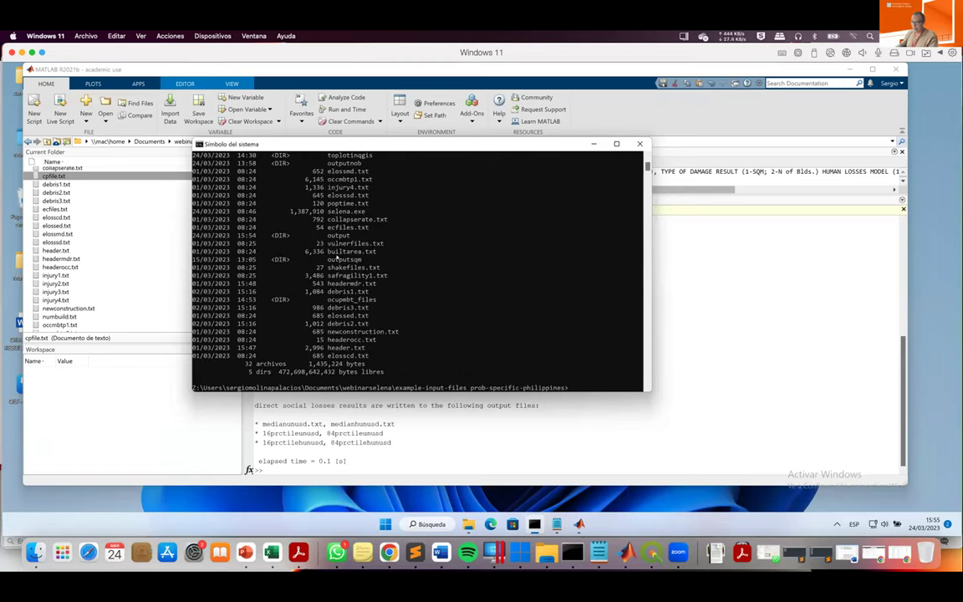
# List only the executables in the Philippines folder with "dir *.exe" and highlight selena.exe.
pyautogui.scroll(2, 356, 282)
pyautogui.write('dir *.exe')
pyautogui.press('Return')
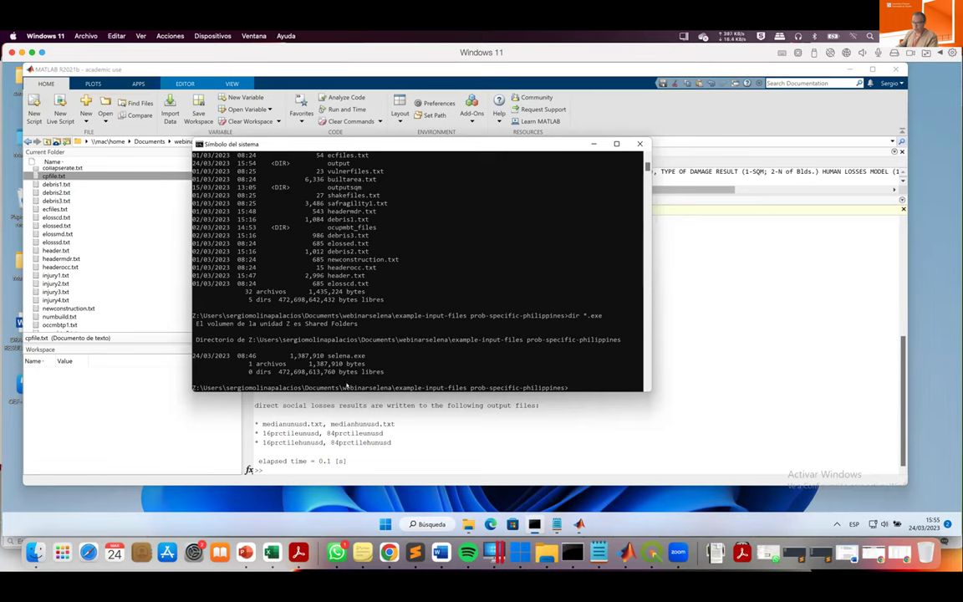
pyautogui.moveTo(328, 355); pyautogui.dragTo(366, 356)
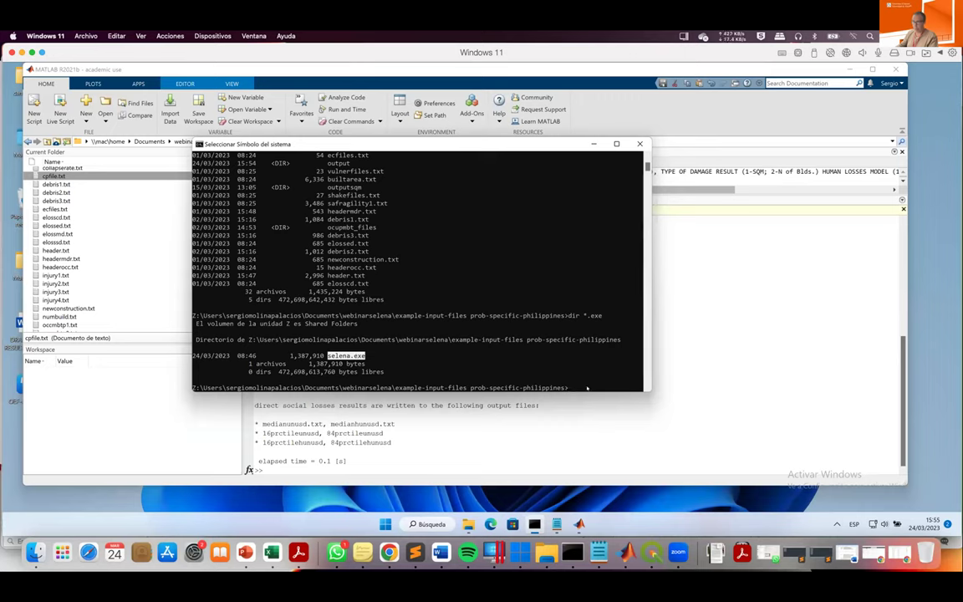
# Run the SELENA executable from the command line with "selena p".
pyautogui.write('sel')
pyautogui.write('ena d')
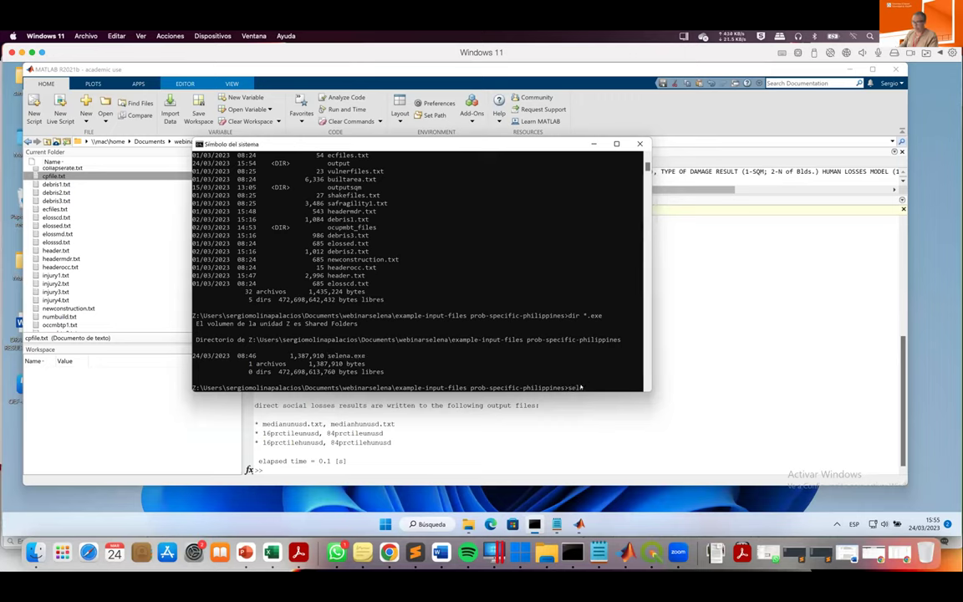
pyautogui.press('BackSpace')
pyautogui.press('BackSpace')
pyautogui.press('Return')
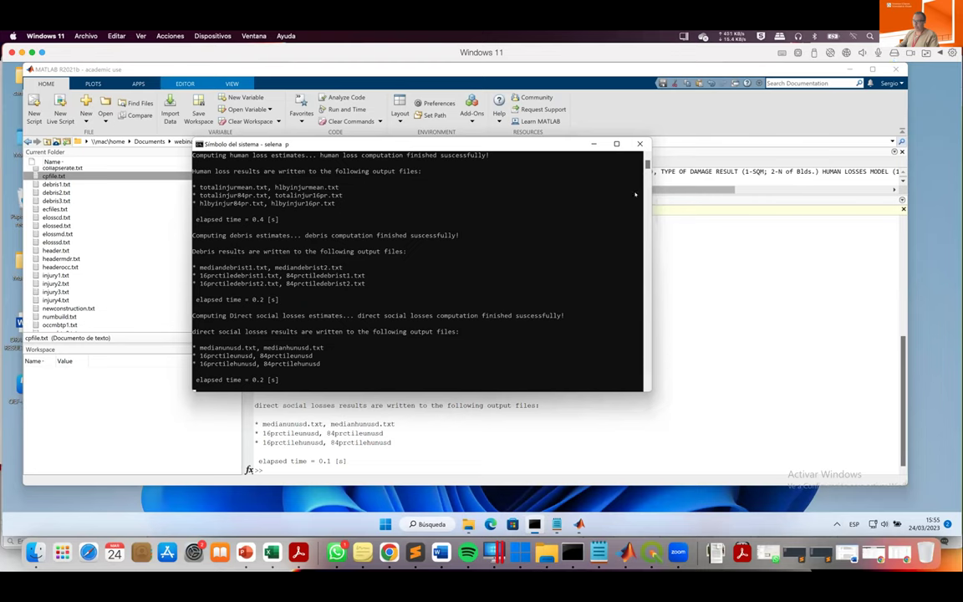
# Review the command-line SELENA v7.0 output from its option summary to the direct social losses files.
pyautogui.scroll(4, 626, 285)
pyautogui.scroll(-7, 323, 186)
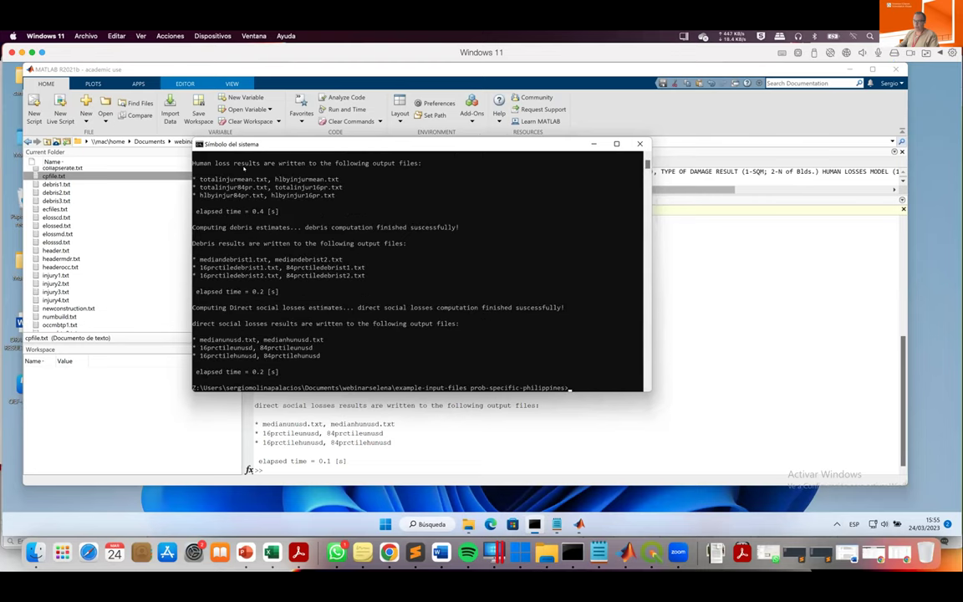
pyautogui.scroll(5, 258, 251)
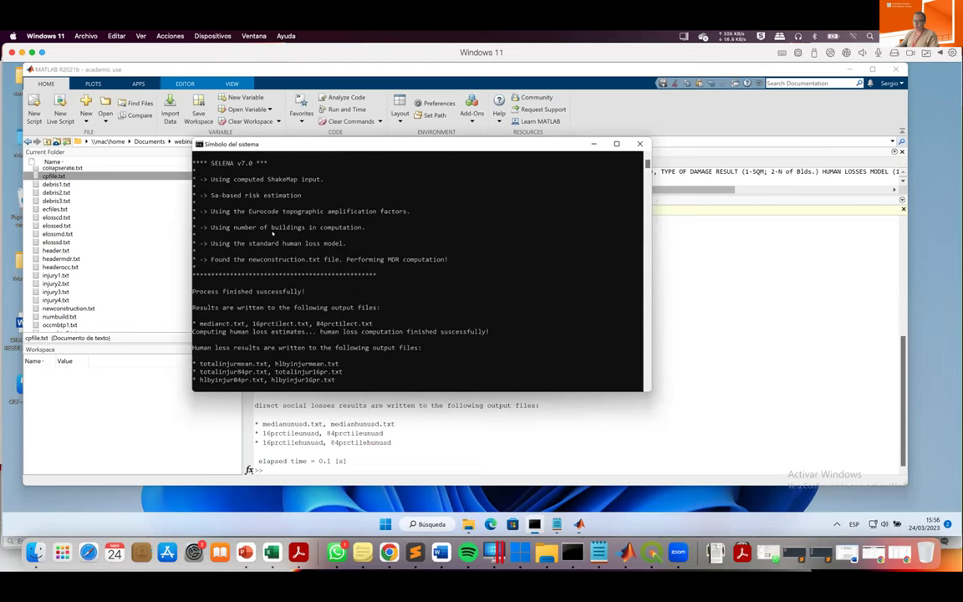
pyautogui.scroll(-7, 259, 216)
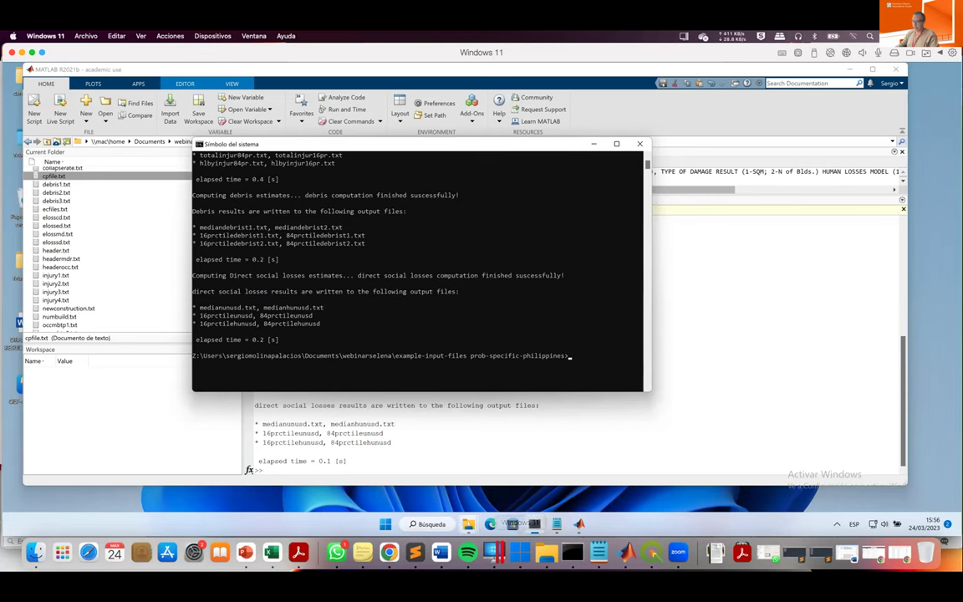
# Switch to File Explorer, look through the result files in the Philippines example's output folder, and close the window.
pyautogui.moveTo(468, 524)
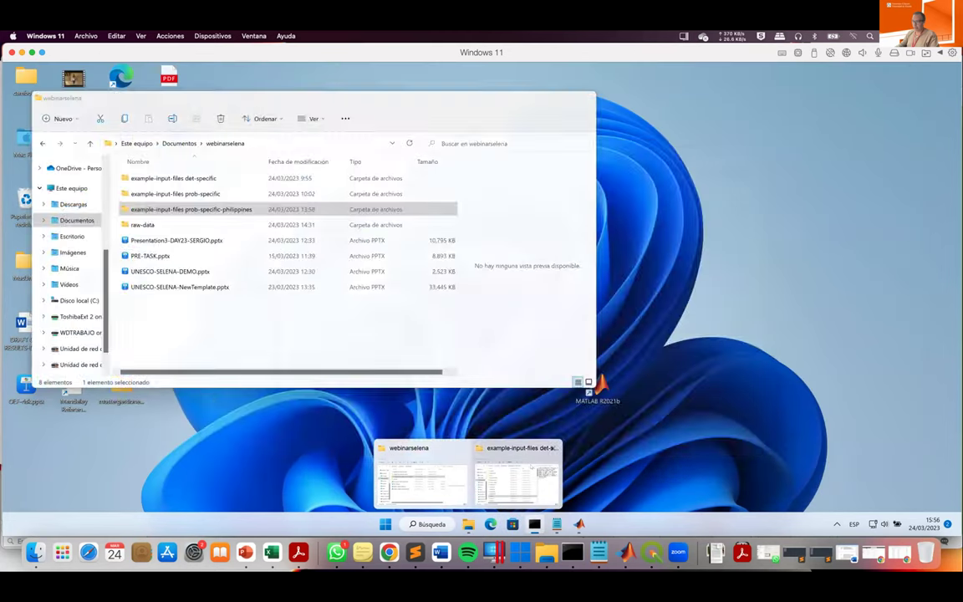
pyautogui.click(514, 477)
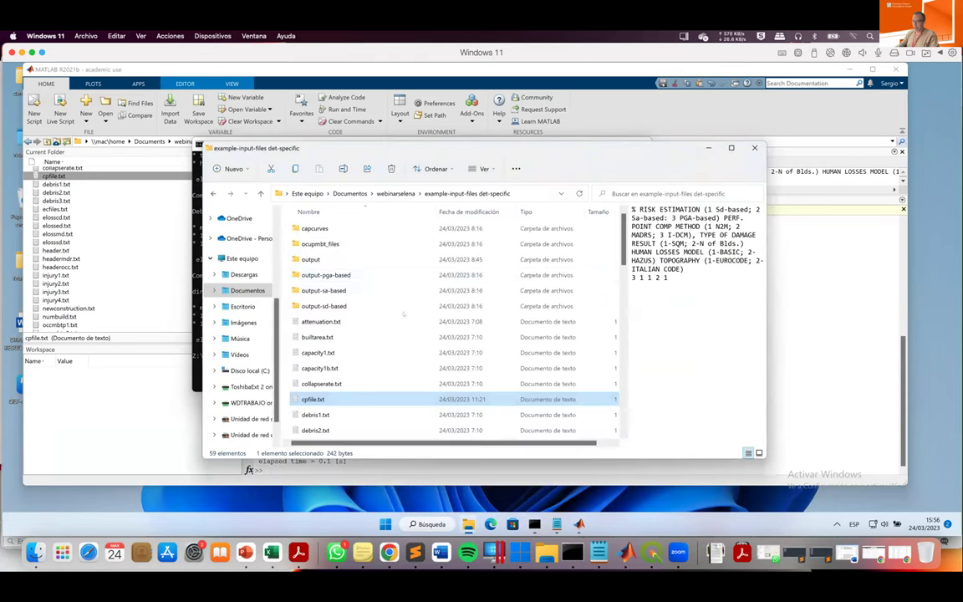
pyautogui.click(387, 193)
pyautogui.click(361, 259)
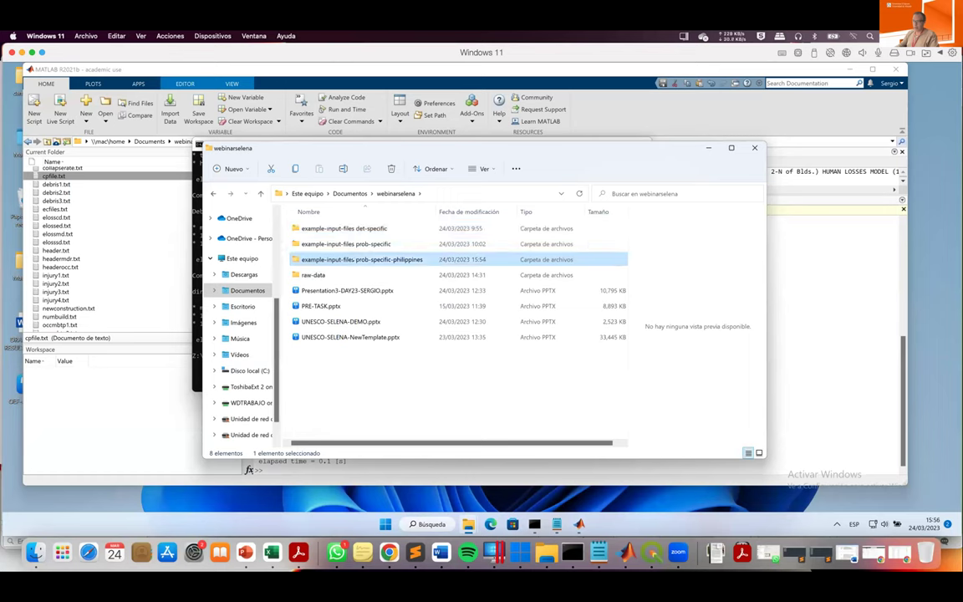
pyautogui.doubleClick(361, 259)
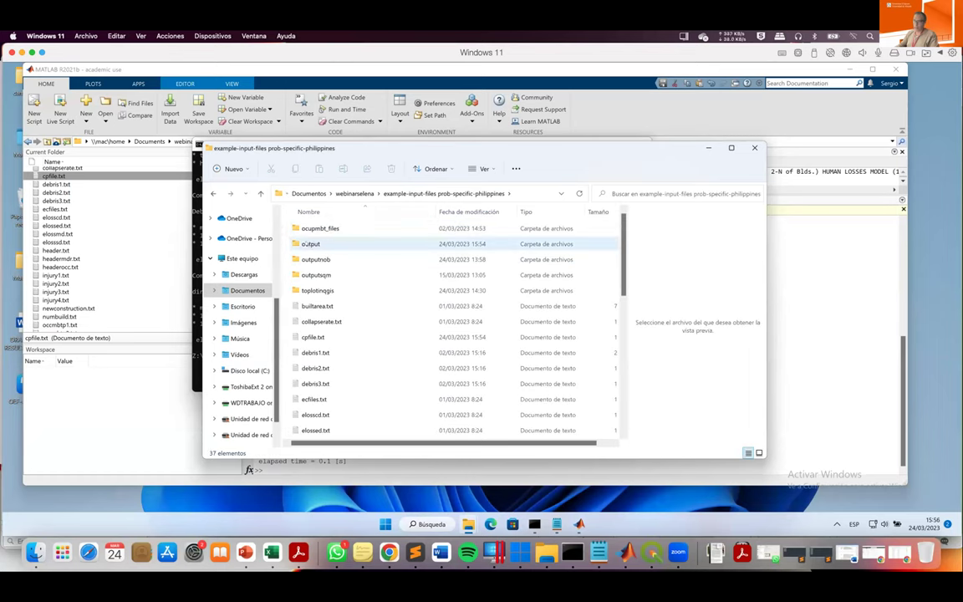
pyautogui.doubleClick(311, 243)
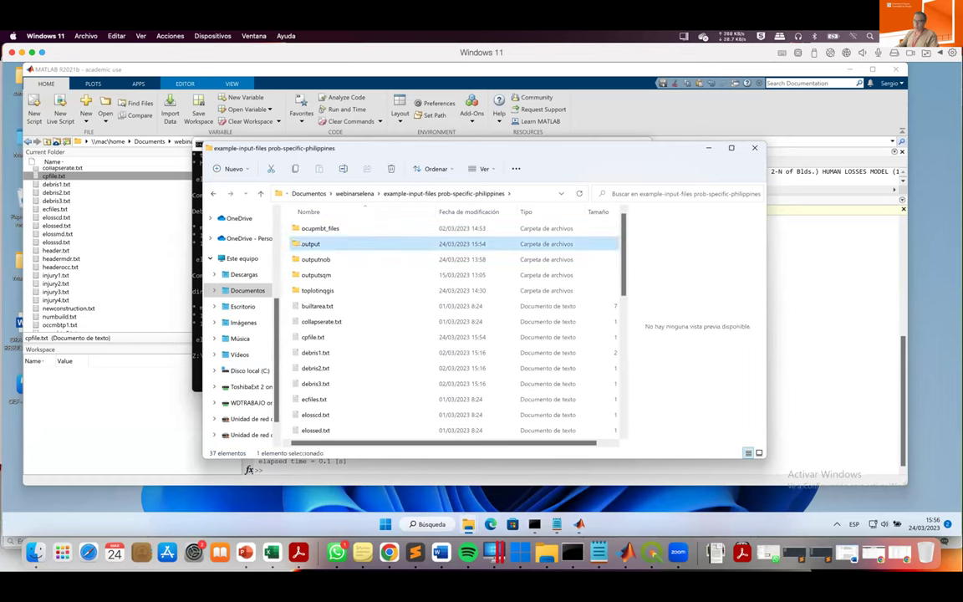
pyautogui.scroll(-3, 348, 419)
pyautogui.scroll(3, 348, 418)
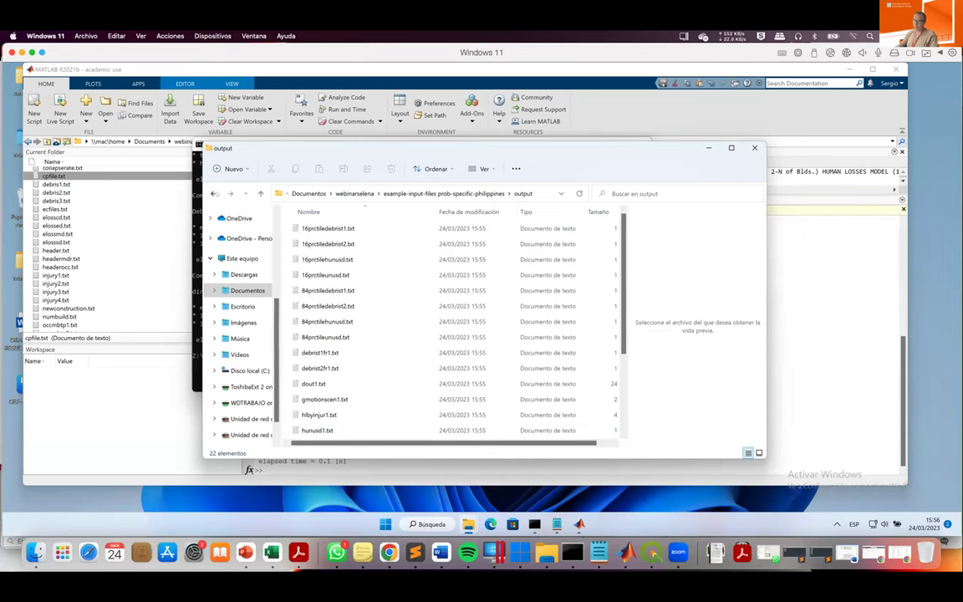
pyautogui.click(212, 193)
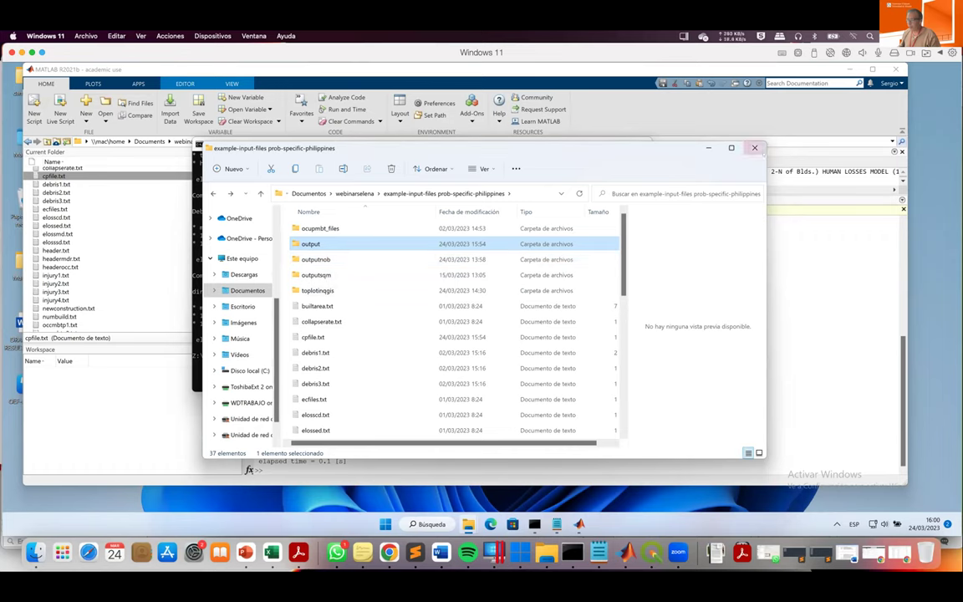
pyautogui.click(754, 147)
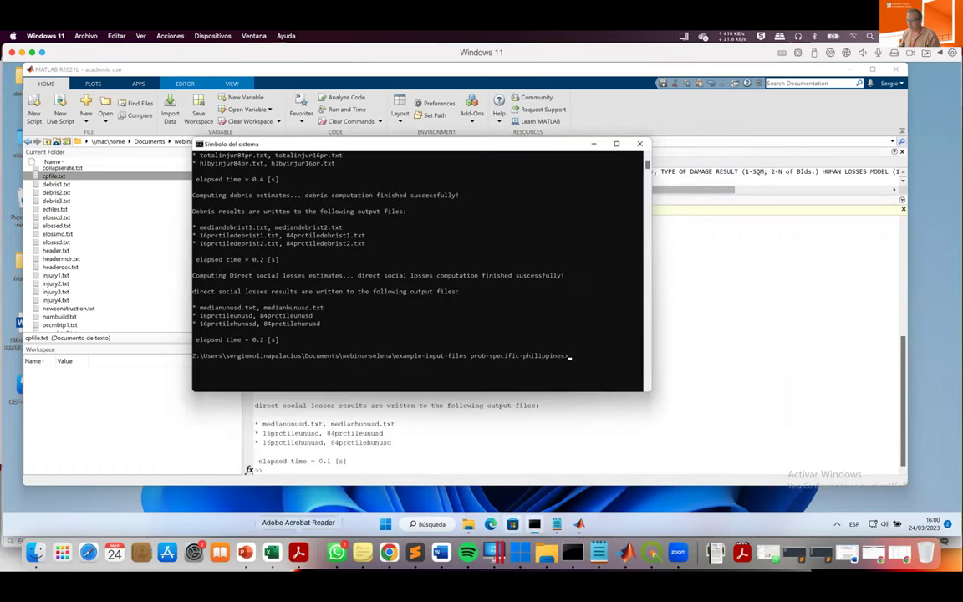
# Switch to Finder, close the cpfile.txt preview and open the outputnob folder of the Philippines example.
pyautogui.click(35, 551)
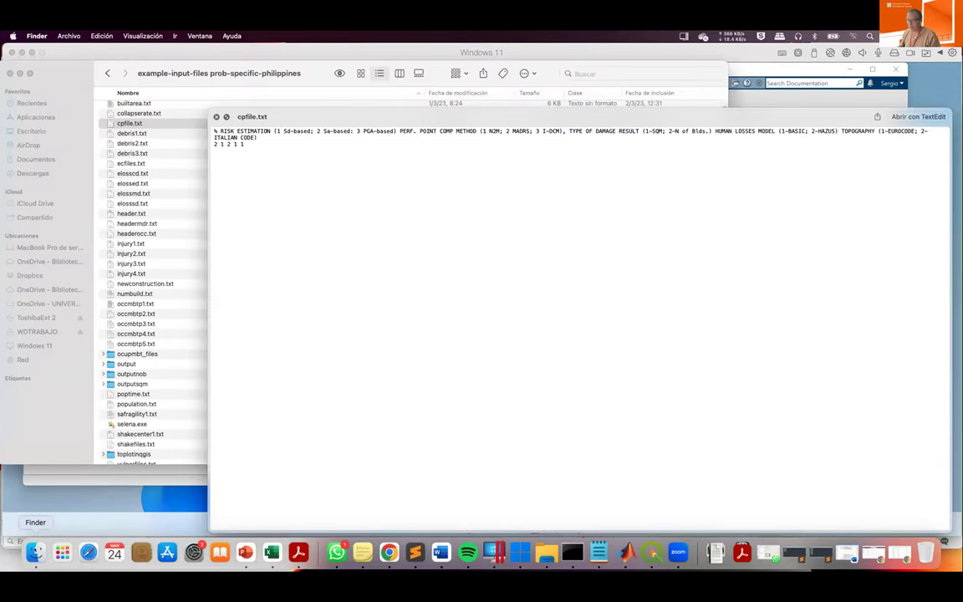
pyautogui.press('space')
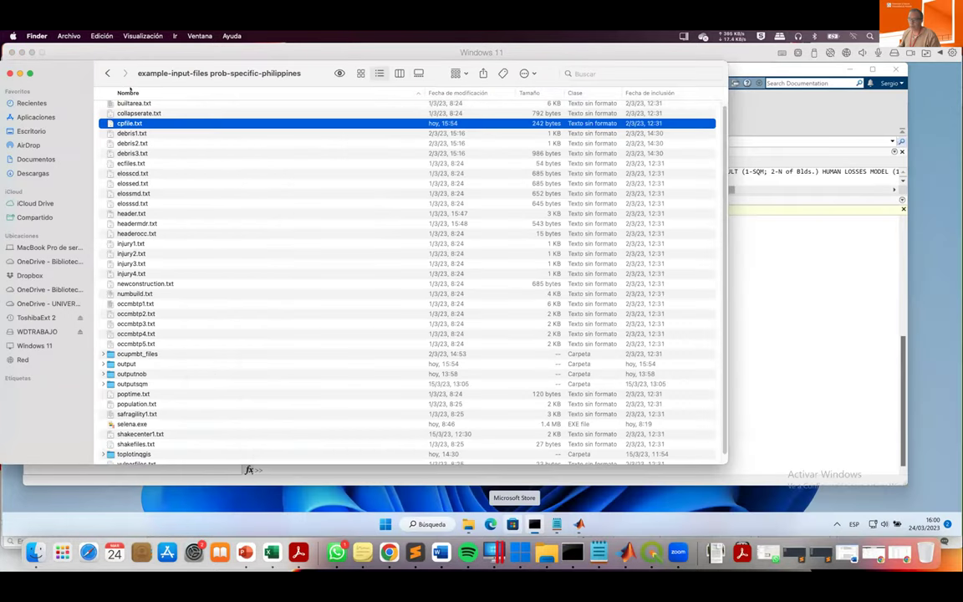
pyautogui.scroll(-1, 151, 351)
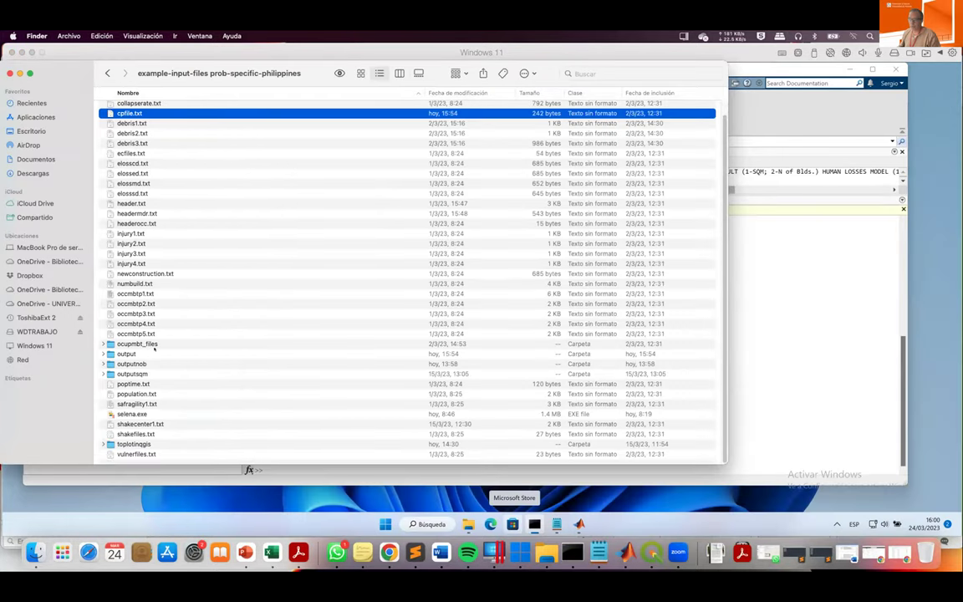
pyautogui.click(137, 364)
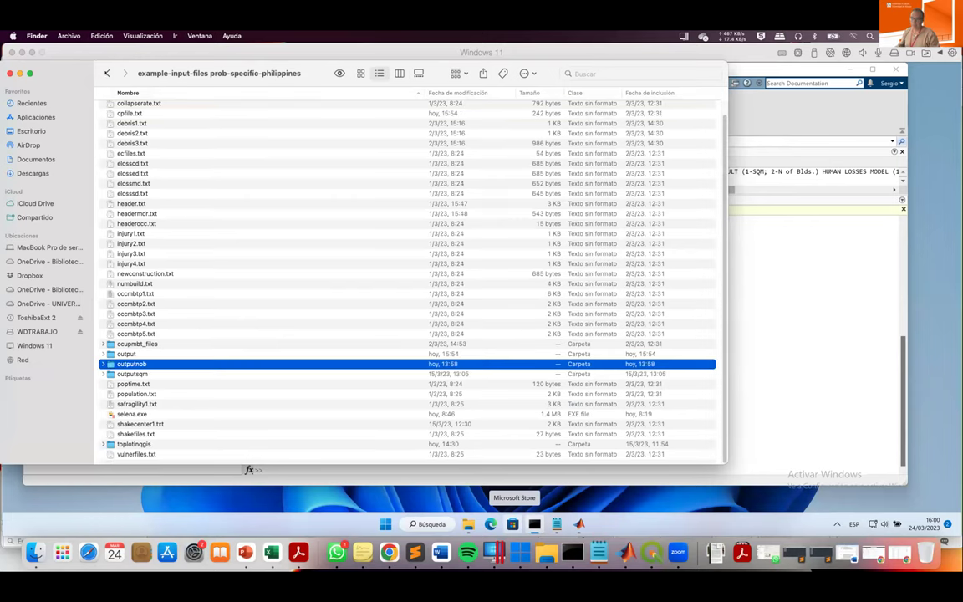
pyautogui.moveTo(98, 73); pyautogui.dragTo(189, 58)
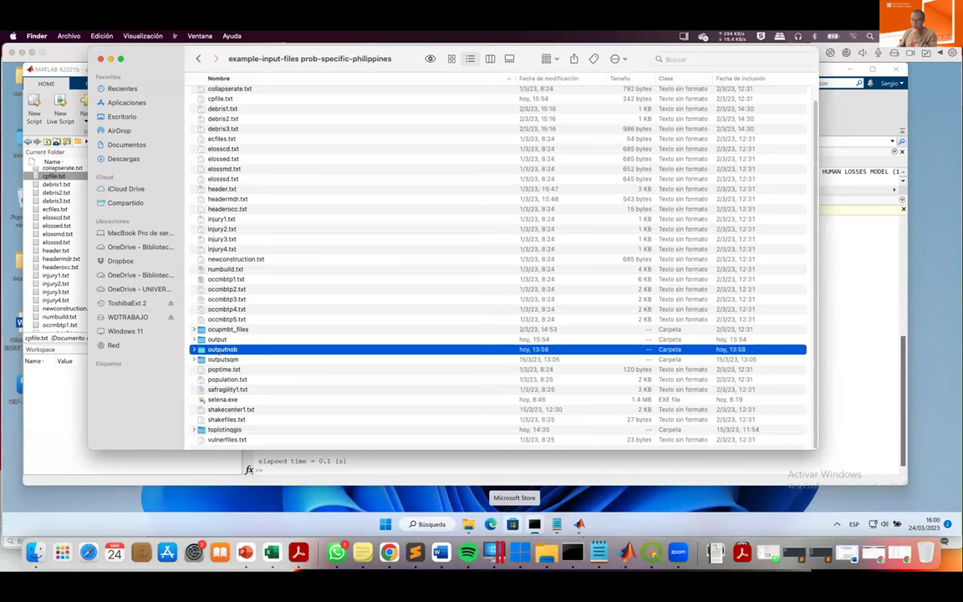
pyautogui.doubleClick(250, 349)
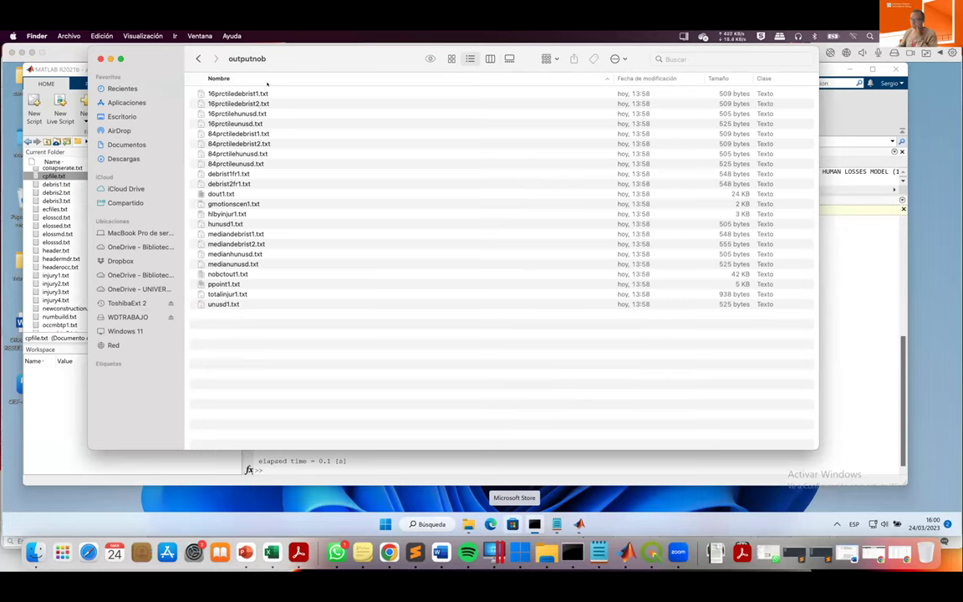
# Sort the outputnob files by modification date, restore the sorting by name and select 16prctiledebrist1.txt.
pyautogui.click(652, 76)
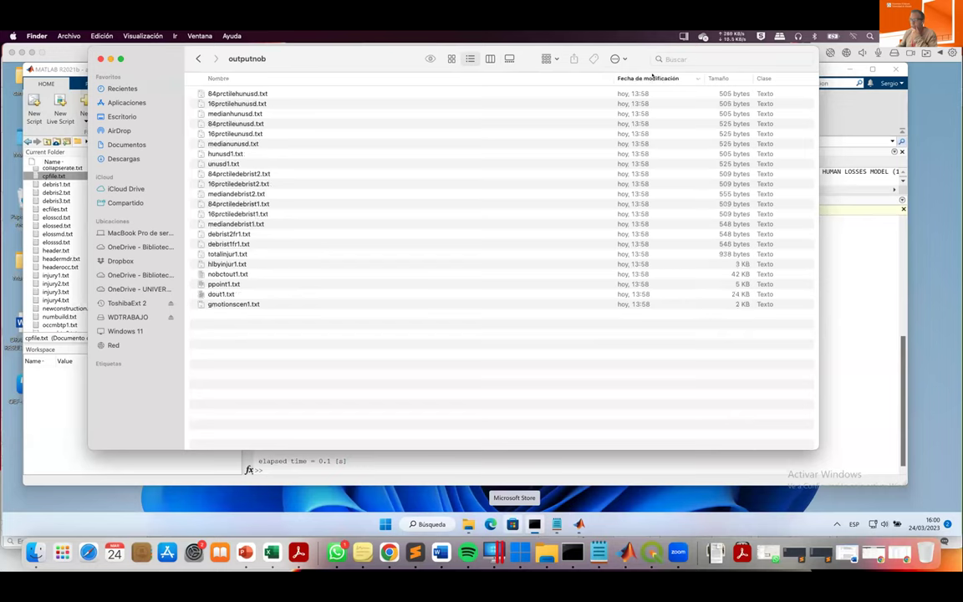
pyautogui.click(307, 79)
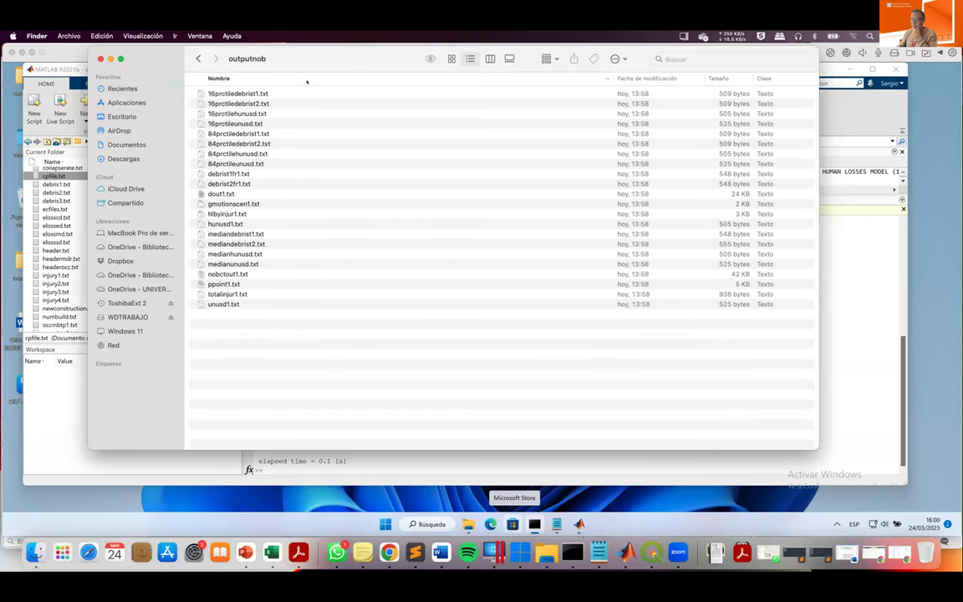
pyautogui.click(242, 77)
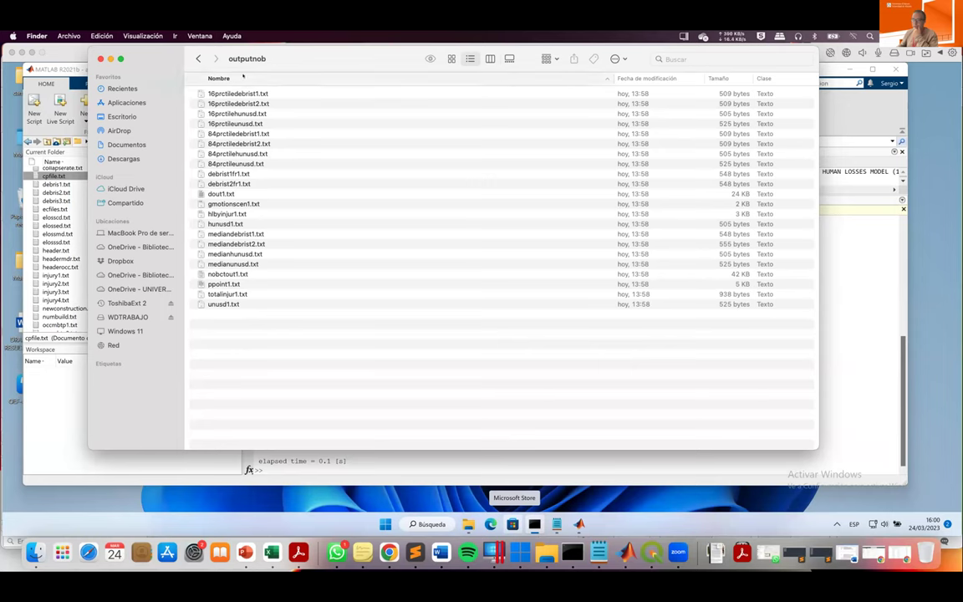
pyautogui.click(242, 77)
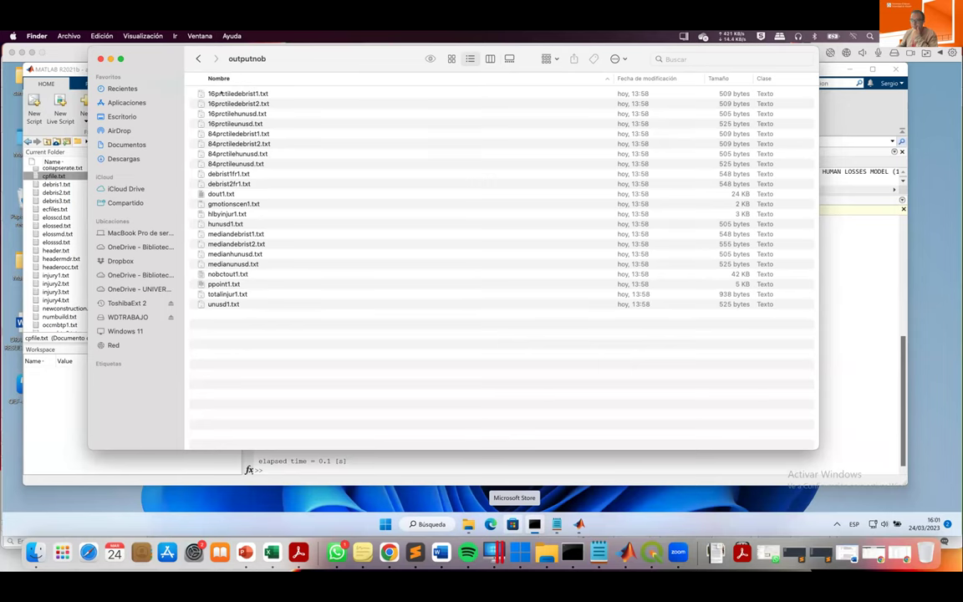
pyautogui.press('Down')
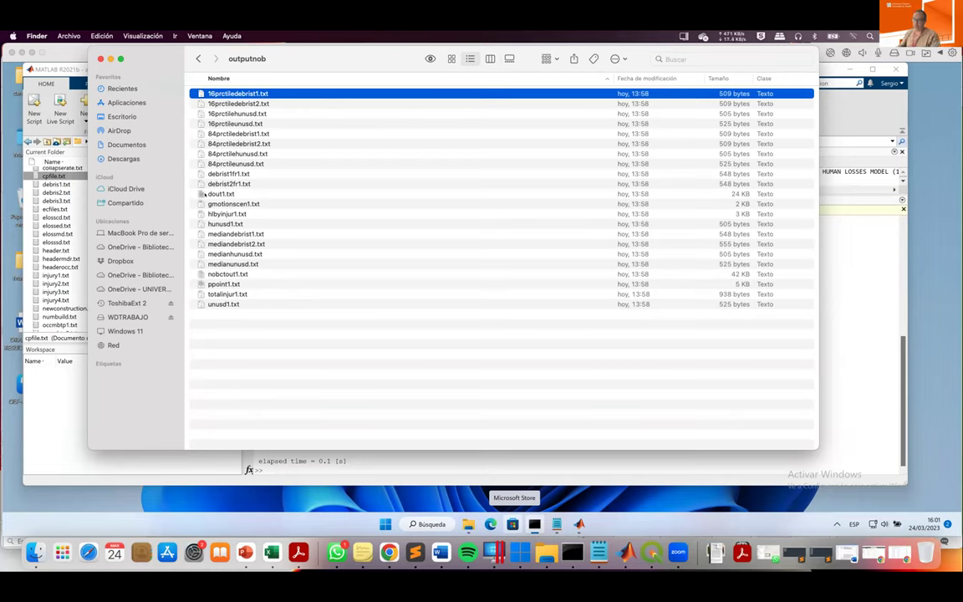
# Preview dout1.txt from the outputnob folder in an enlarged window, examine its damage probabilities per geounit, and close the preview.
pyautogui.click(209, 194)
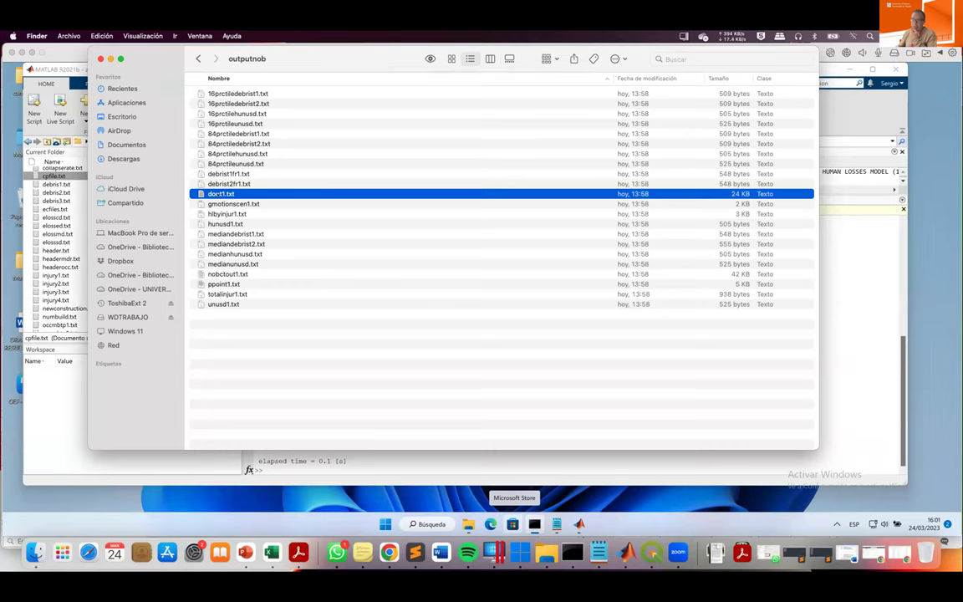
pyautogui.moveTo(430, 58); pyautogui.dragTo(343, 97)
pyautogui.click(344, 97)
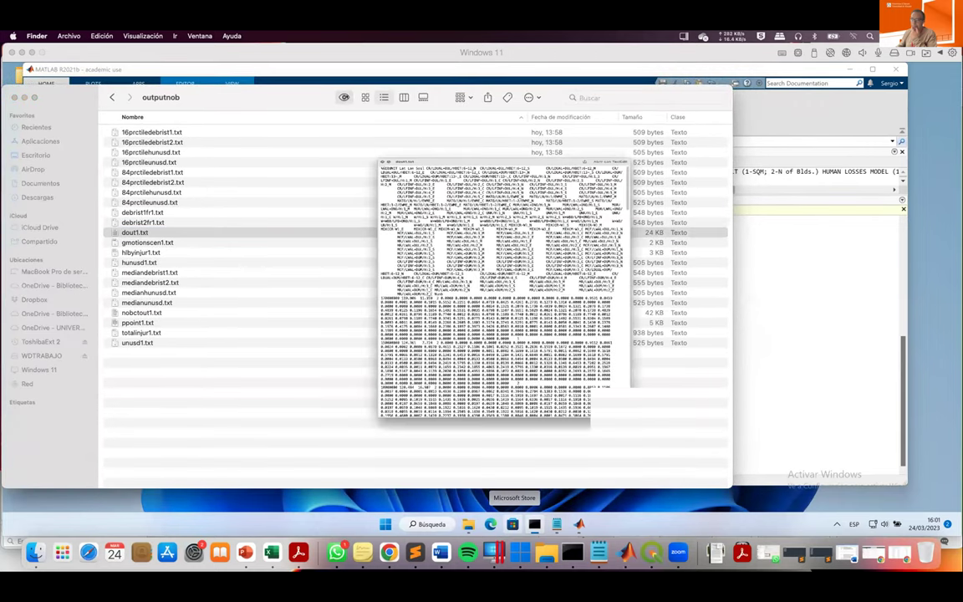
pyautogui.moveTo(545, 115); pyautogui.dragTo(91, 85)
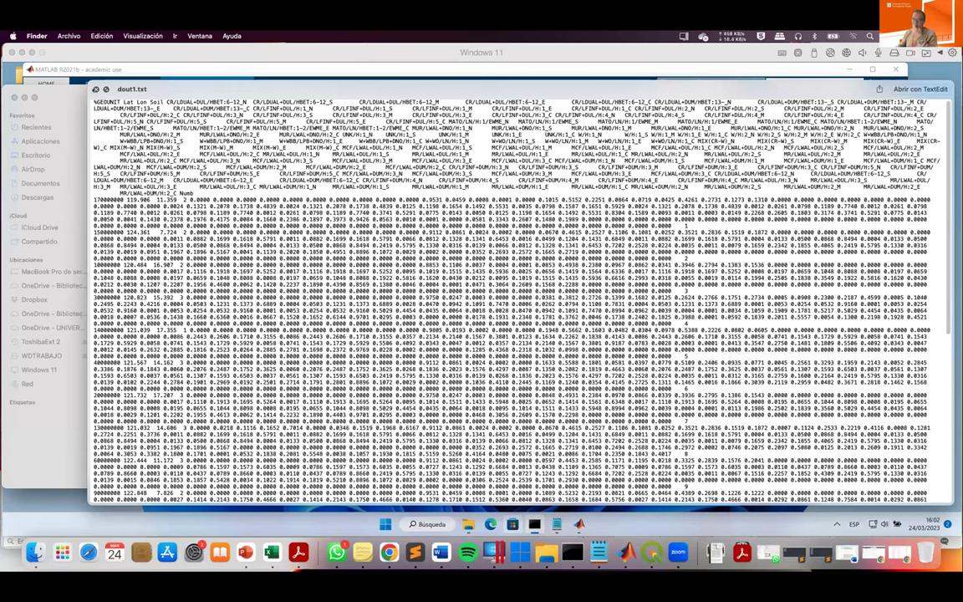
pyautogui.click(95, 89)
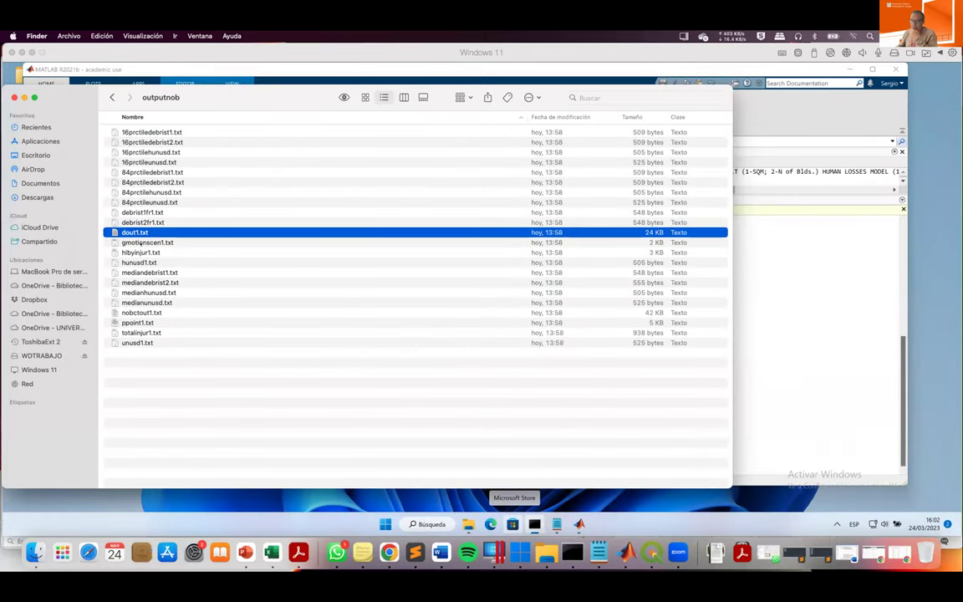
# Preview gmotionscen1.txt, highlight the first geounit's ground-motion values, its Vs30 value and the header row, and close the preview.
pyautogui.click(141, 242)
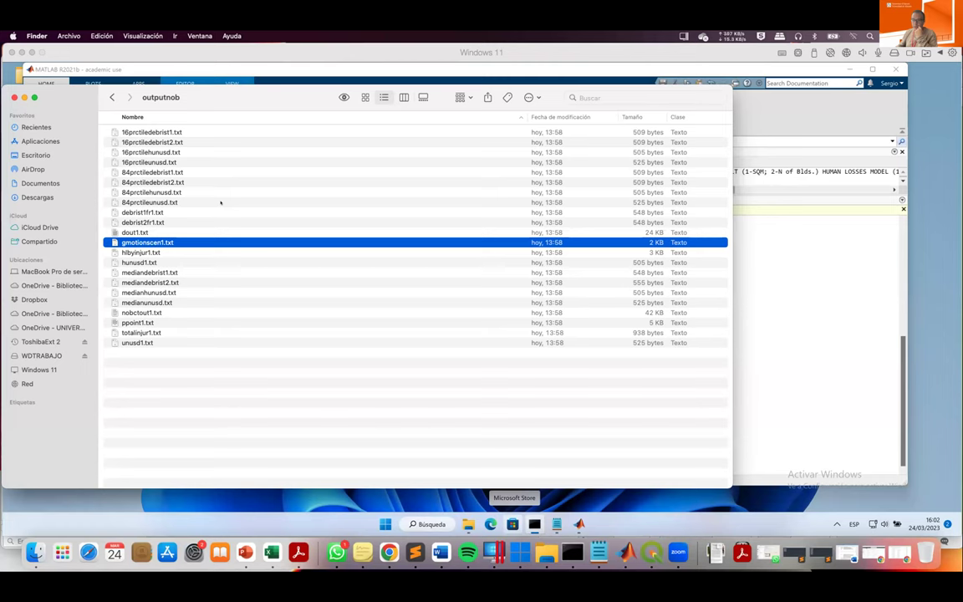
pyautogui.press('space')
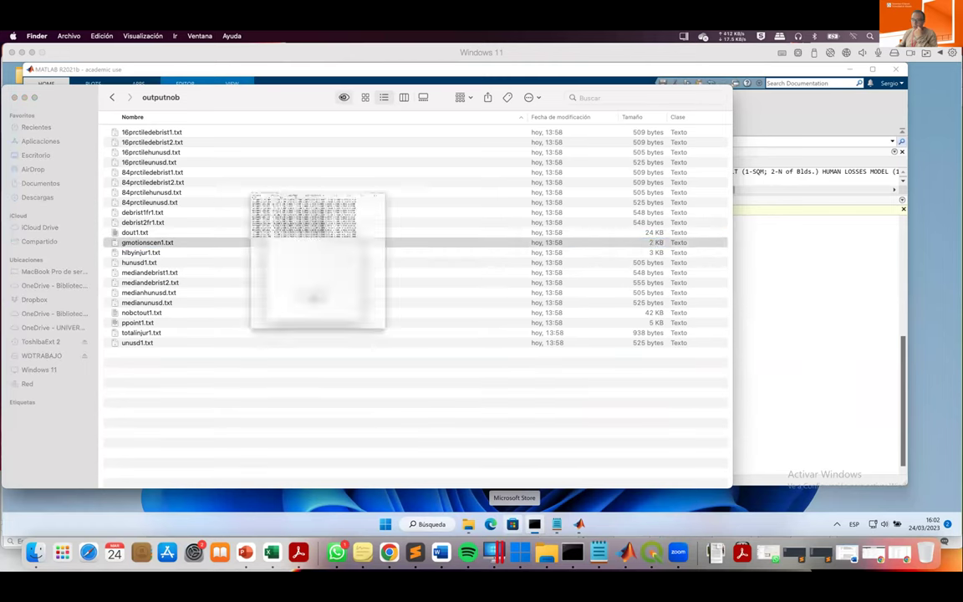
pyautogui.moveTo(543, 295); pyautogui.dragTo(256, 295)
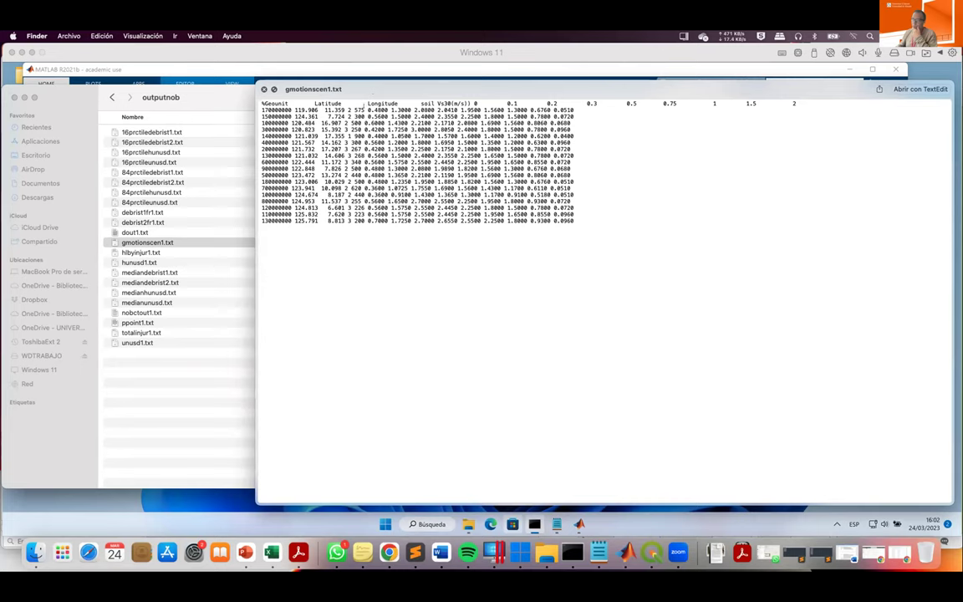
pyautogui.moveTo(367, 109); pyautogui.dragTo(573, 109)
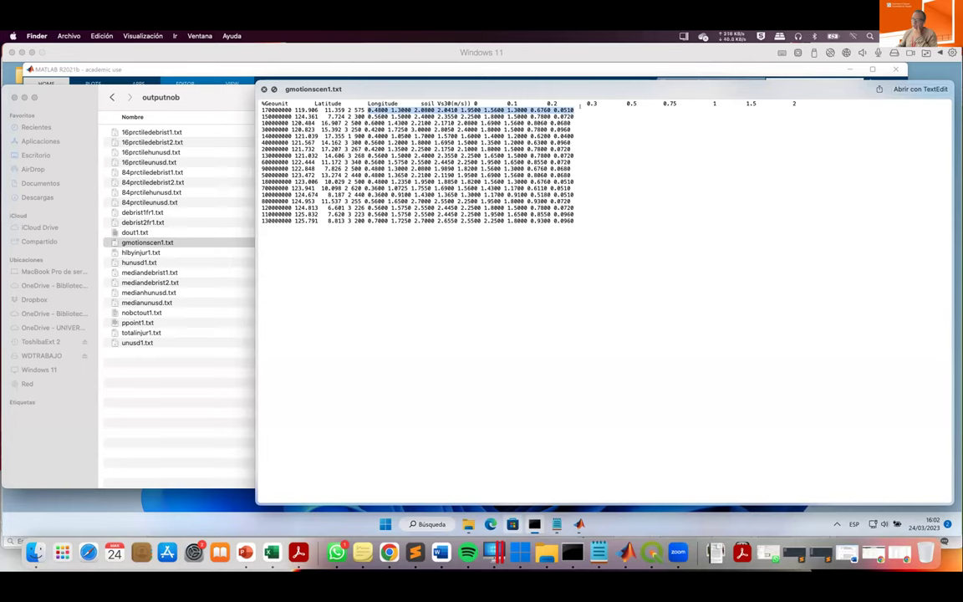
pyautogui.doubleClick(360, 109)
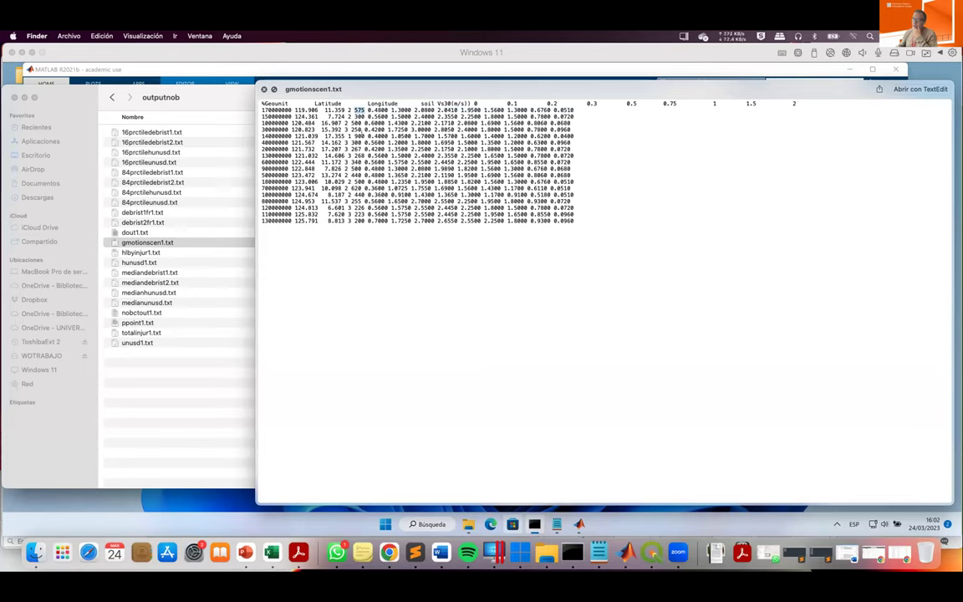
pyautogui.moveTo(474, 100); pyautogui.dragTo(779, 96)
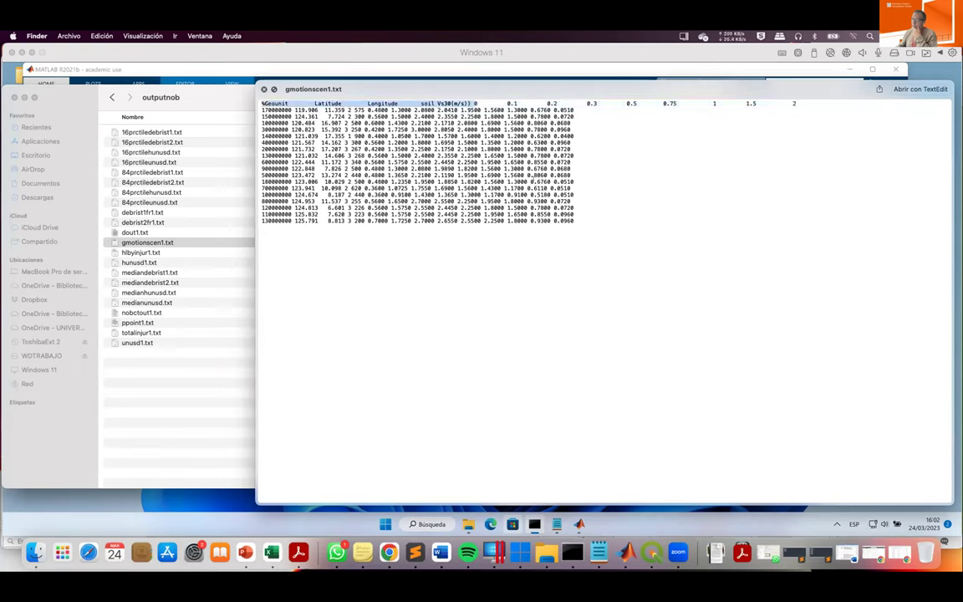
pyautogui.click(779, 99)
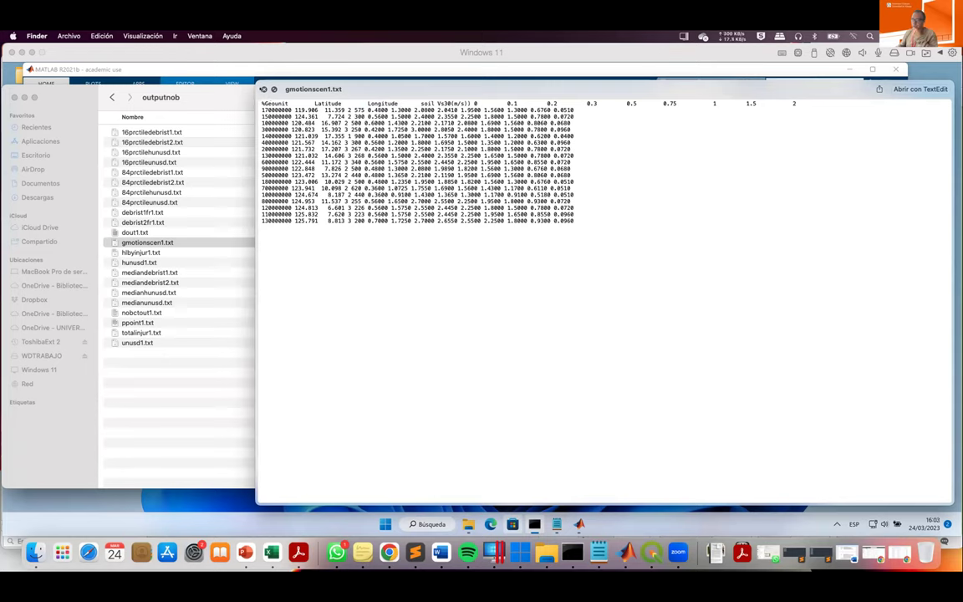
pyautogui.press('space')
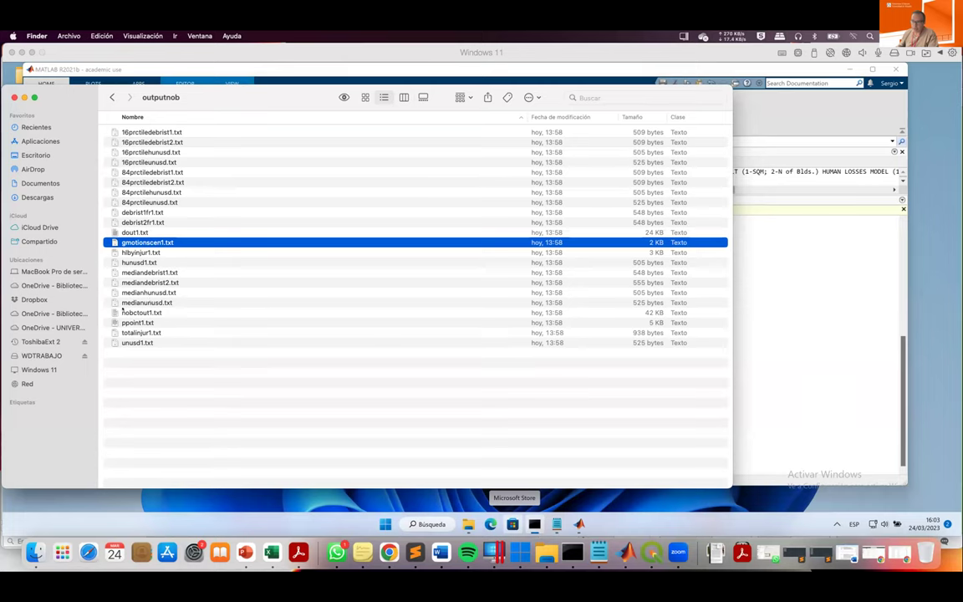
# Preview nobctout1.txt, highlight the first damage values in the first geounit's row one by one, and close the preview.
pyautogui.click(126, 312)
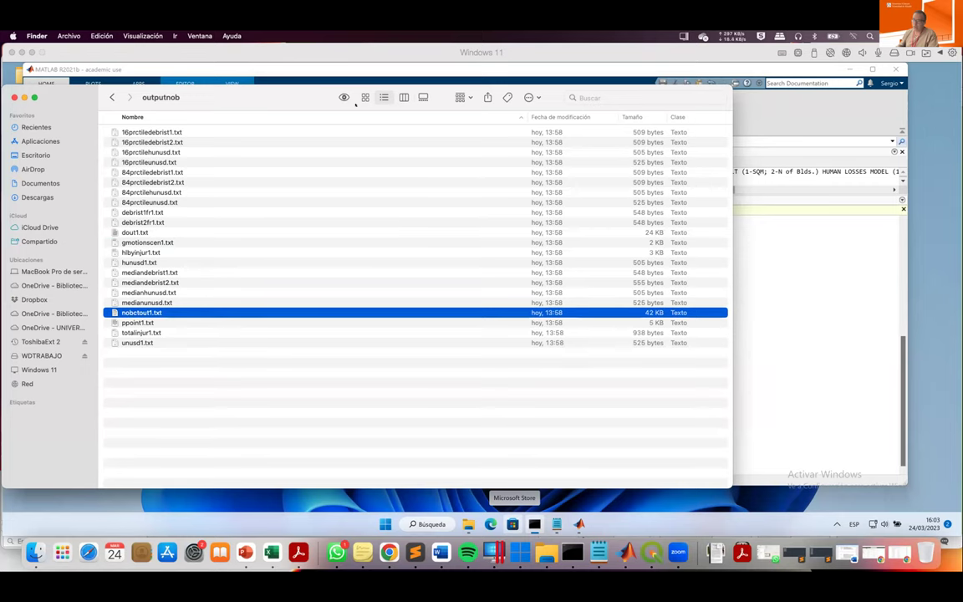
pyautogui.press('space')
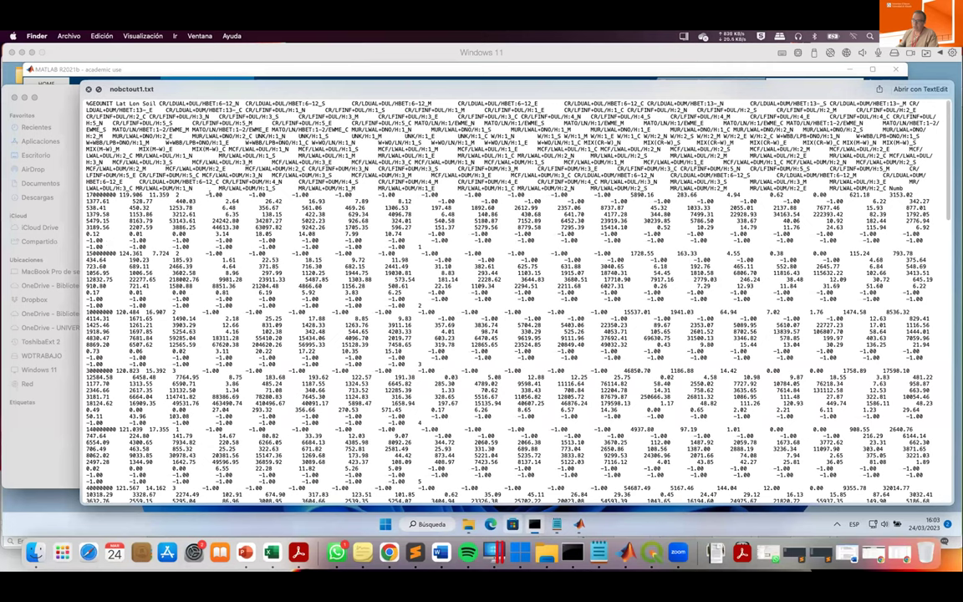
pyautogui.doubleClick(215, 194)
pyautogui.doubleClick(255, 194)
pyautogui.doubleClick(301, 194)
pyautogui.doubleClick(343, 194)
pyautogui.doubleClick(210, 194)
pyautogui.press('super+w')
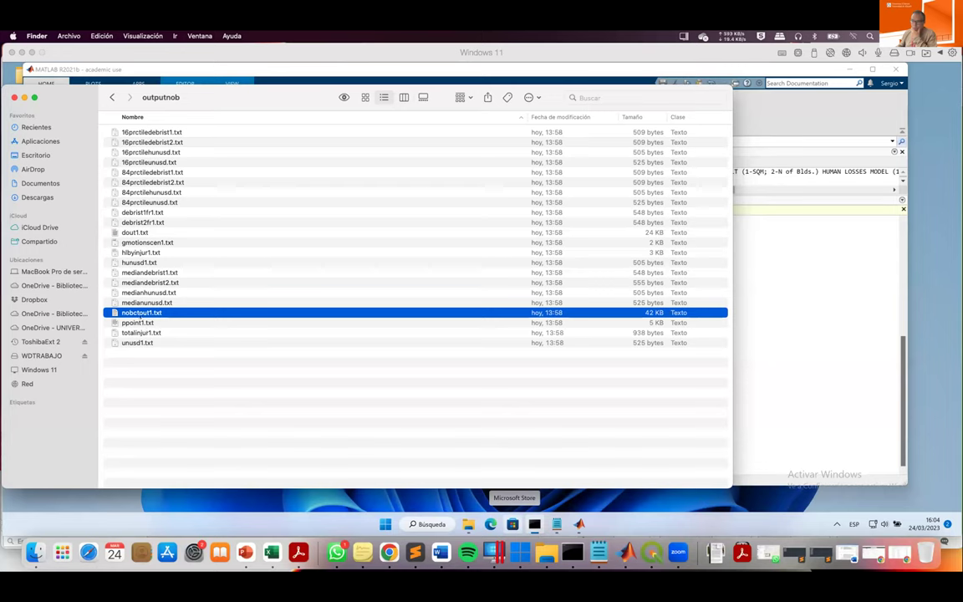
# Preview ppoint1.txt to examine the values per geounit and building type, and close the preview.
pyautogui.click(138, 323)
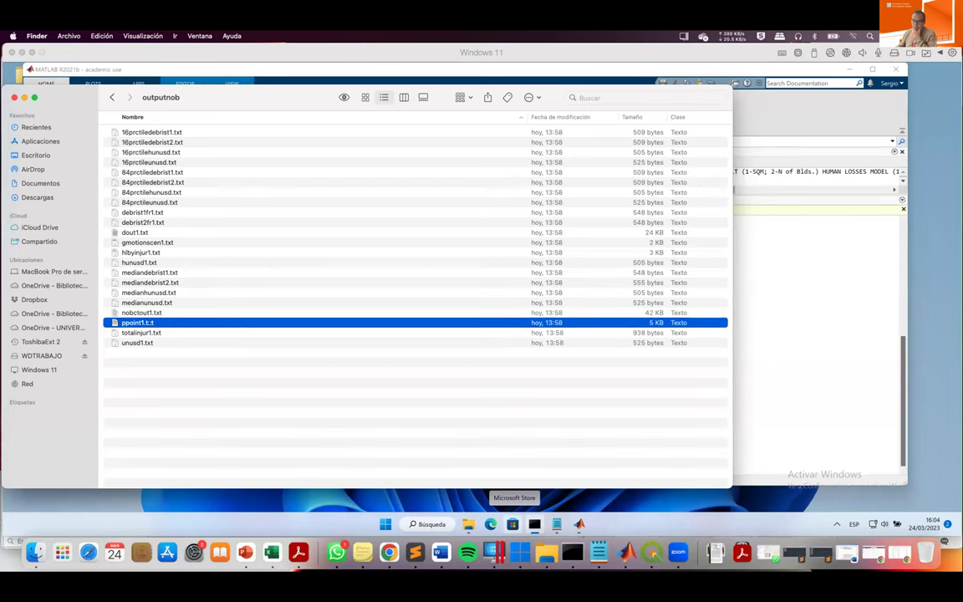
pyautogui.press('space')
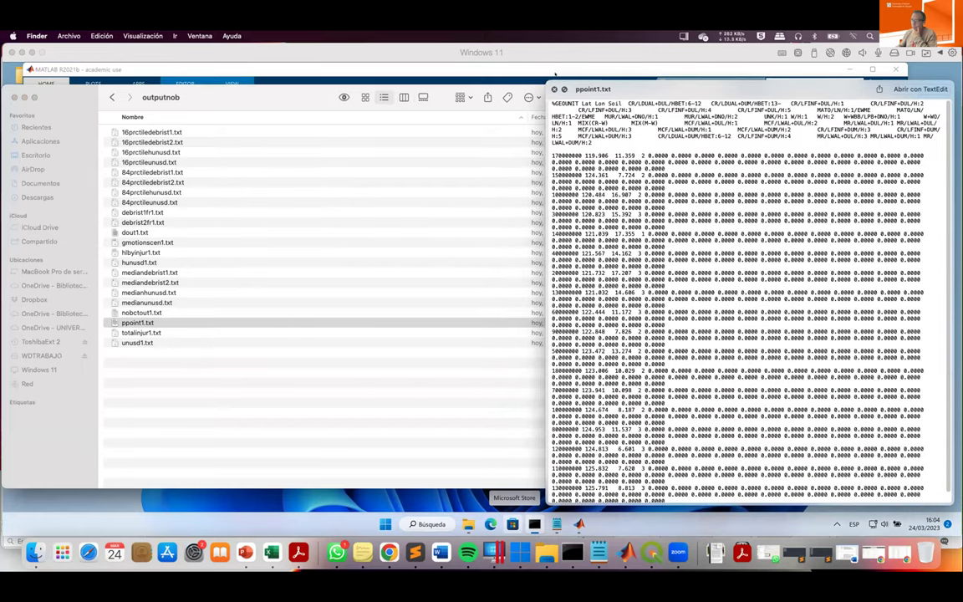
pyautogui.press('space')
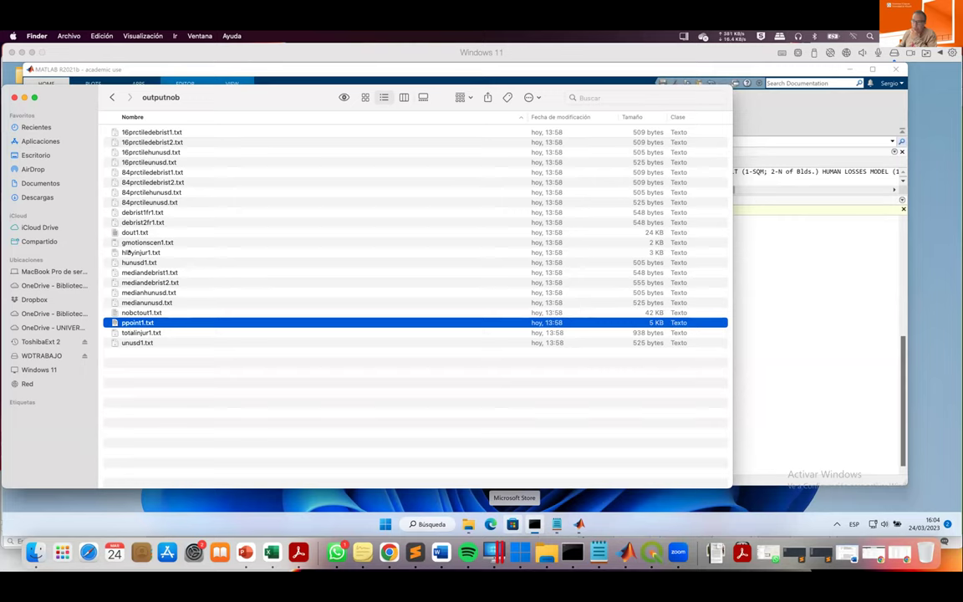
# Preview hlbyinjur1.txt and highlight the first geounit's low-injury values for 10:00 and 17:00.
pyautogui.click(126, 252)
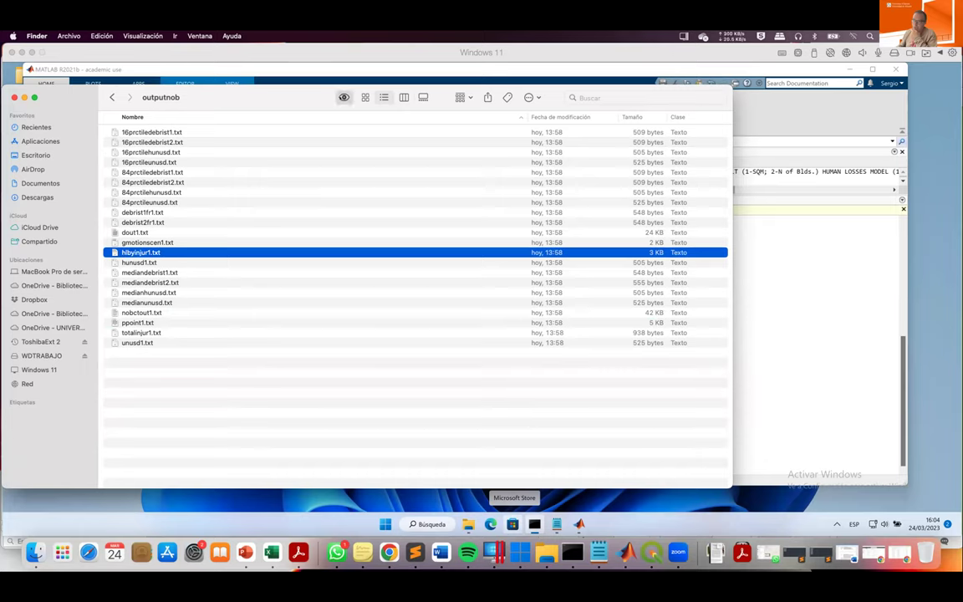
pyautogui.press('space')
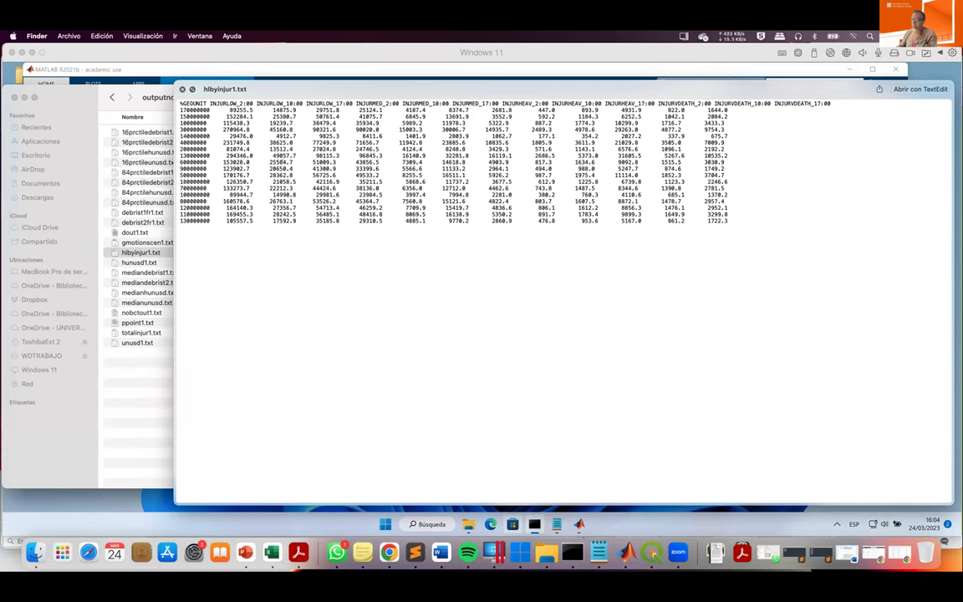
pyautogui.moveTo(281, 109); pyautogui.dragTo(296, 110)
pyautogui.doubleClick(326, 109)
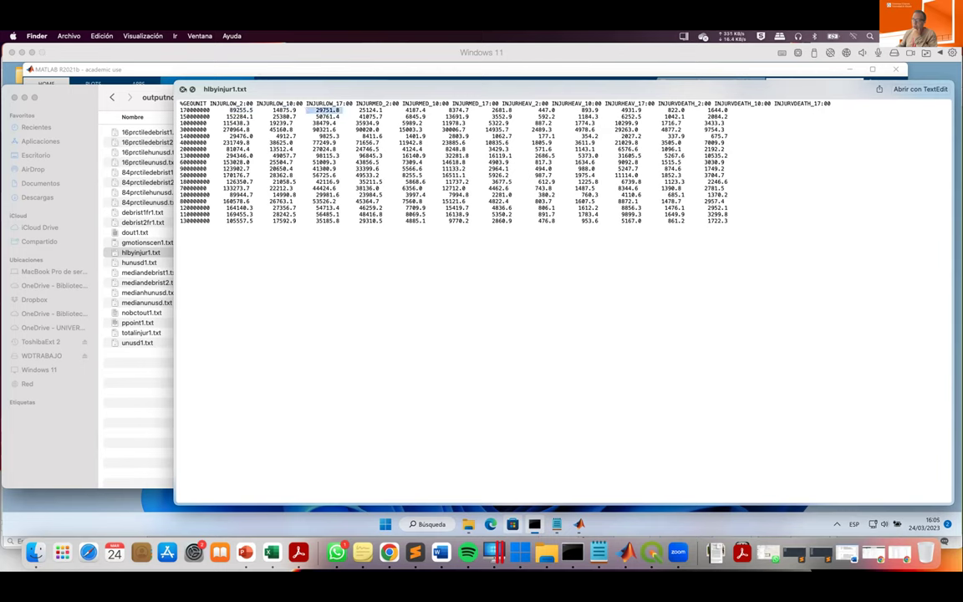
# Preview hunusd1.txt, totalinjur1.txt and unusd1.txt to examine the homeless, total injuries and uninhabitable dwelling units per geounit.
pyautogui.click(132, 261)
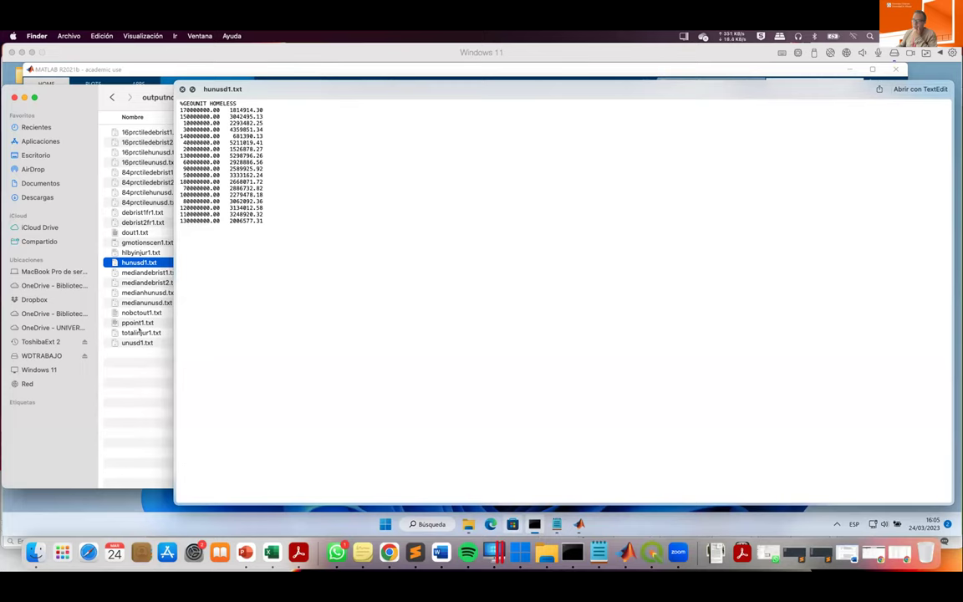
pyautogui.click(132, 333)
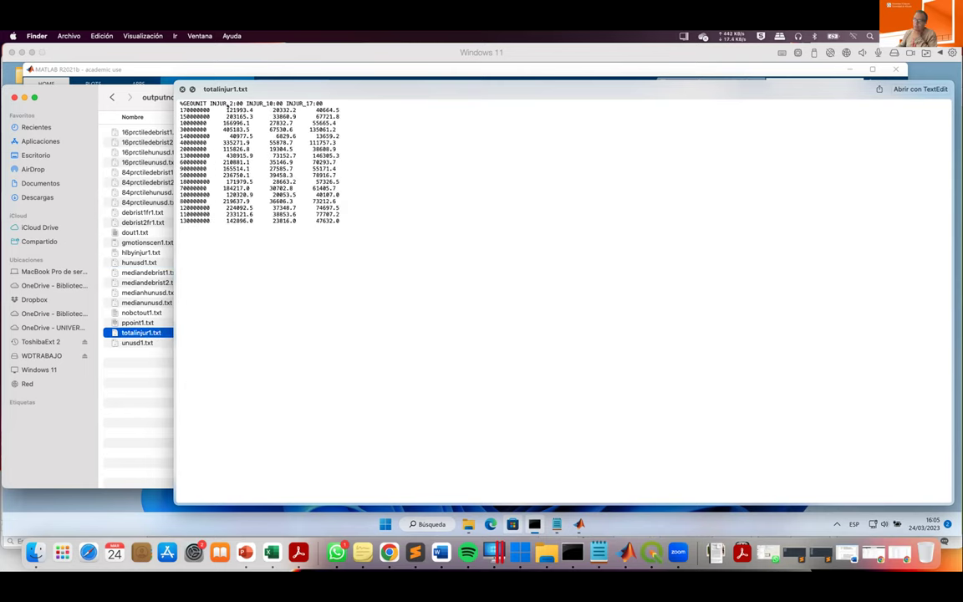
pyautogui.moveTo(250, 82); pyautogui.dragTo(329, 74)
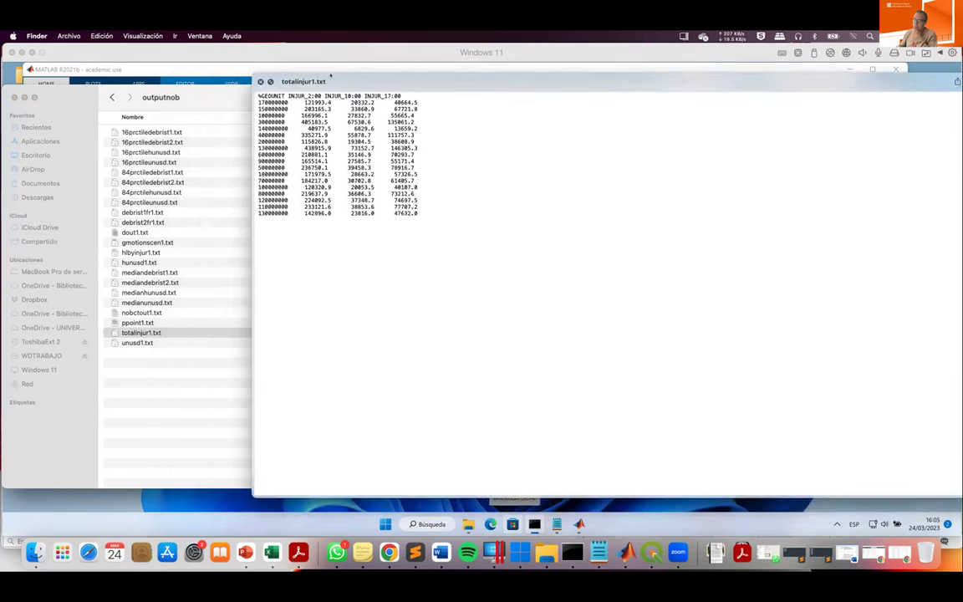
pyautogui.click(124, 333)
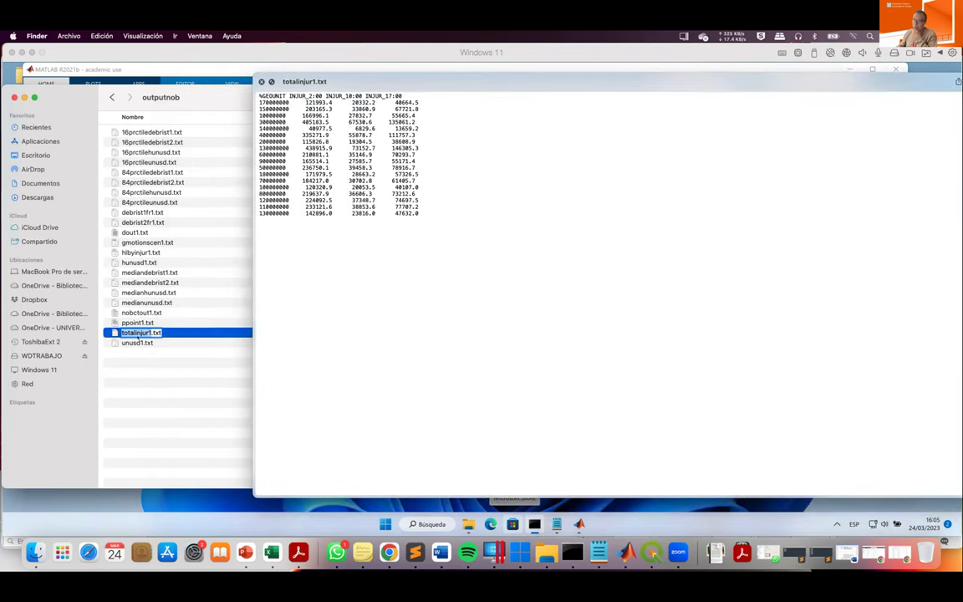
pyautogui.press('Down')
pyautogui.press('Up')
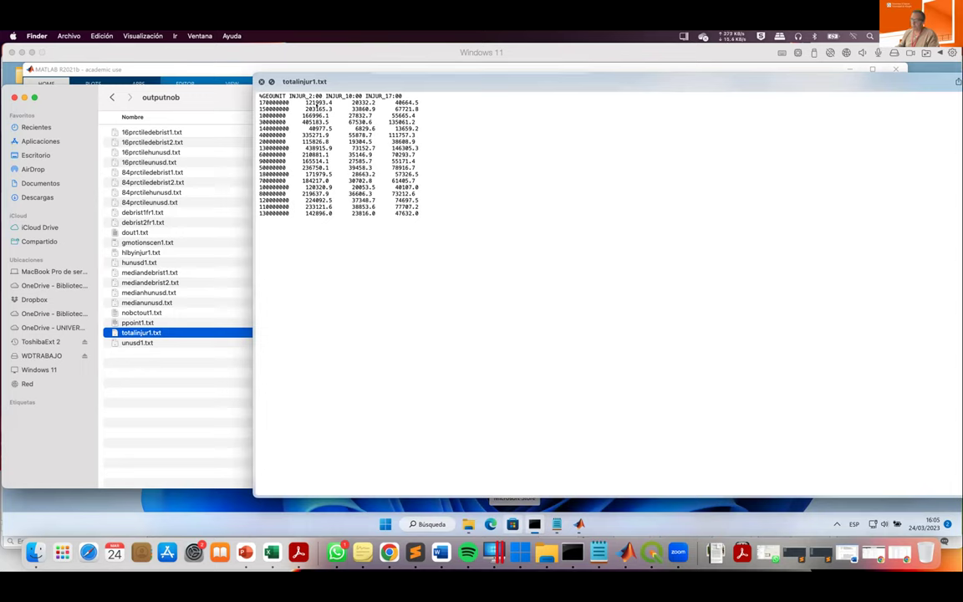
pyautogui.click(125, 341)
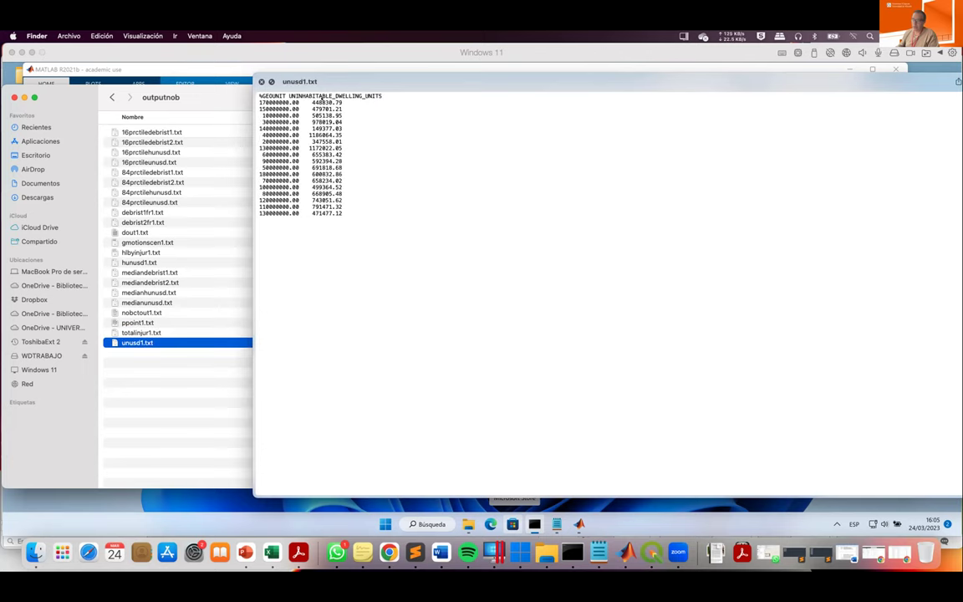
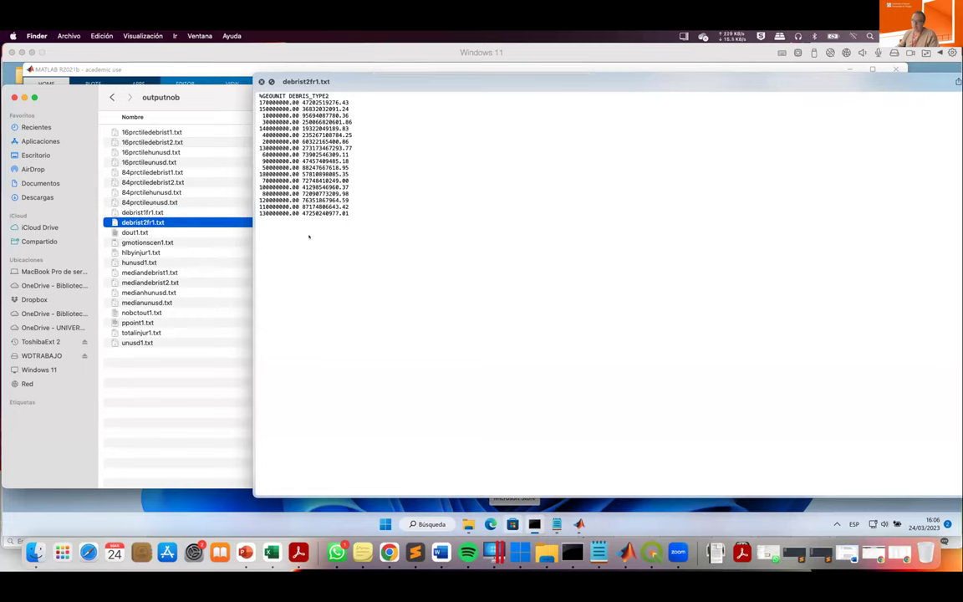
# Preview the median files for debris, homeless and uninhabitable dwellings, followed by 16prctiledebrist1.txt and 16prctiledebrist2.txt.
pyautogui.click(146, 273)
pyautogui.click(146, 282)
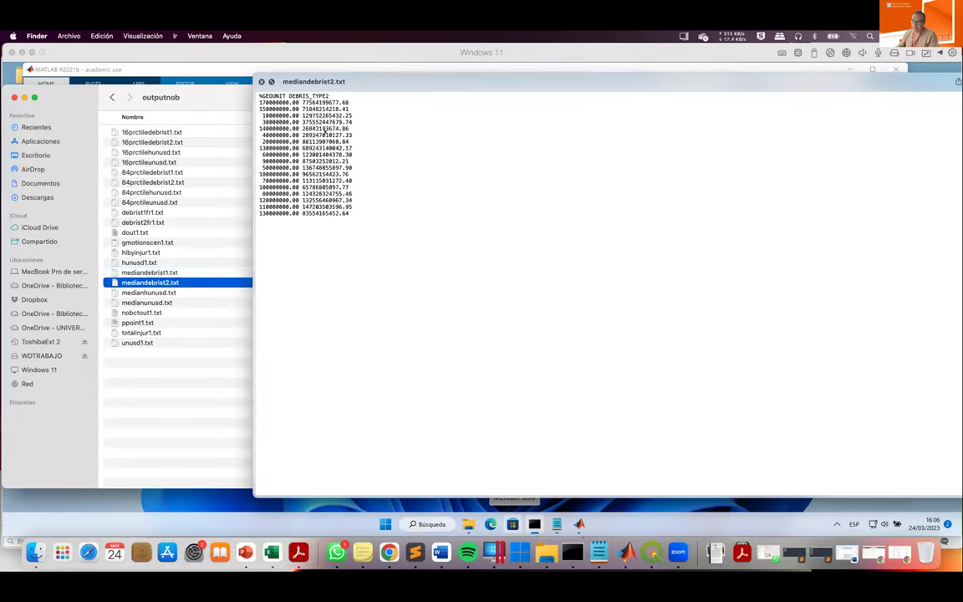
pyautogui.click(149, 293)
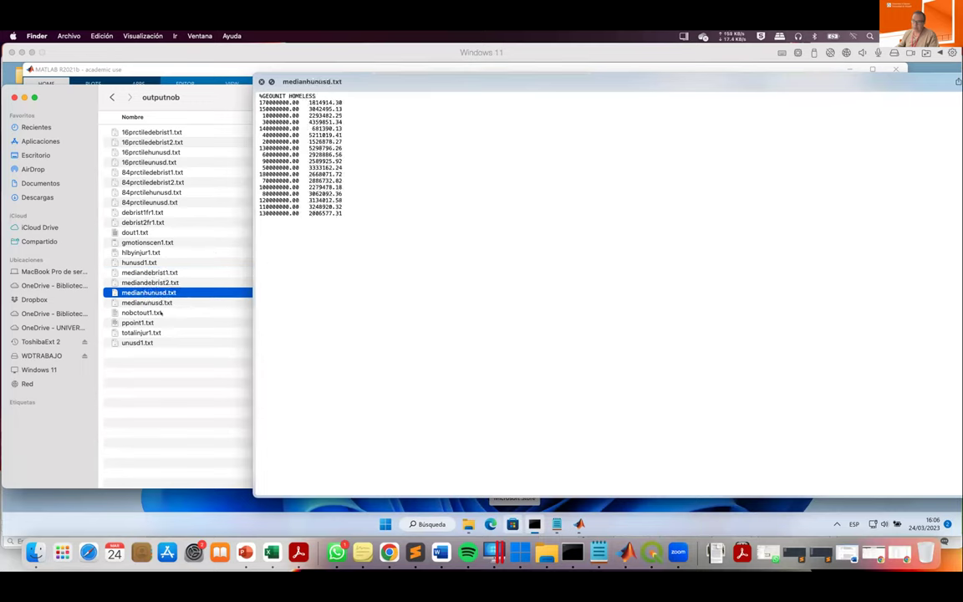
pyautogui.click(144, 303)
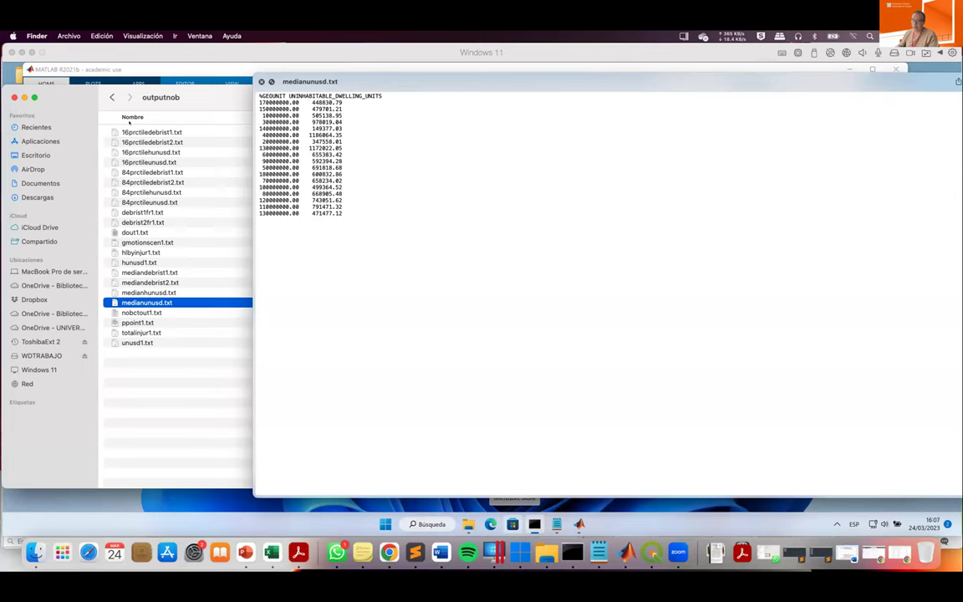
pyautogui.click(187, 134)
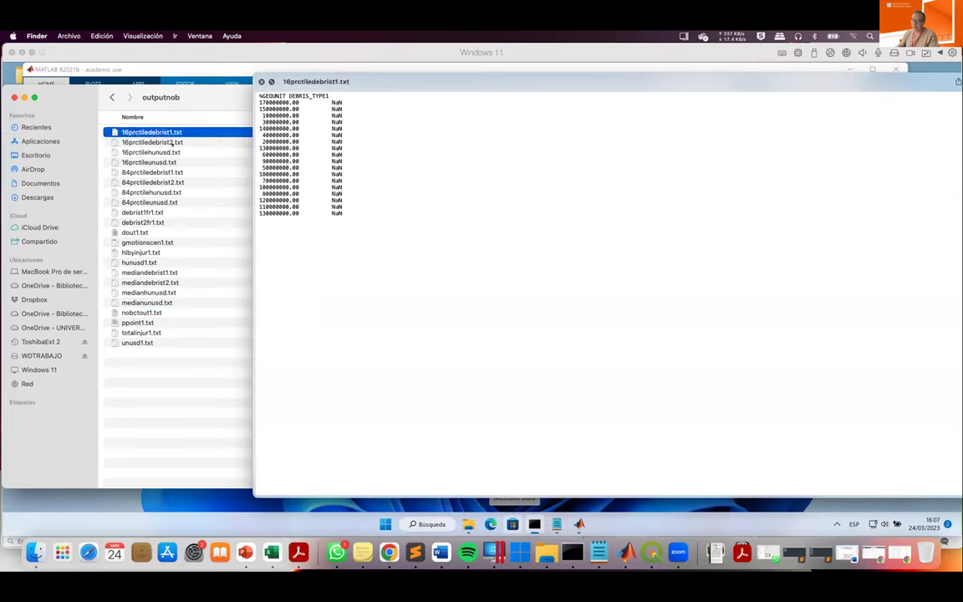
pyautogui.click(188, 142)
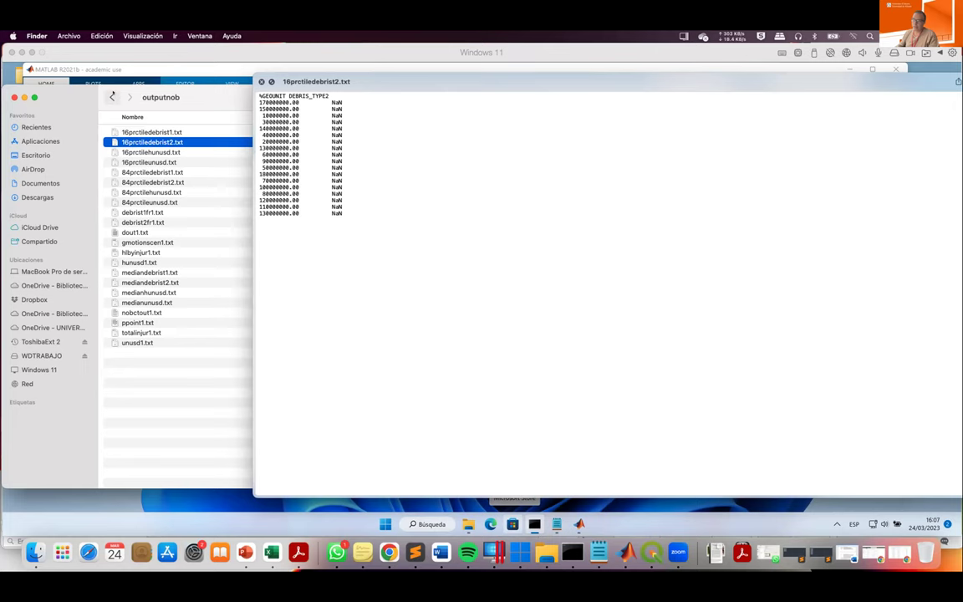
# Go back to the Philippines example folder and open its outputsqm folder.
pyautogui.press('super+Up')
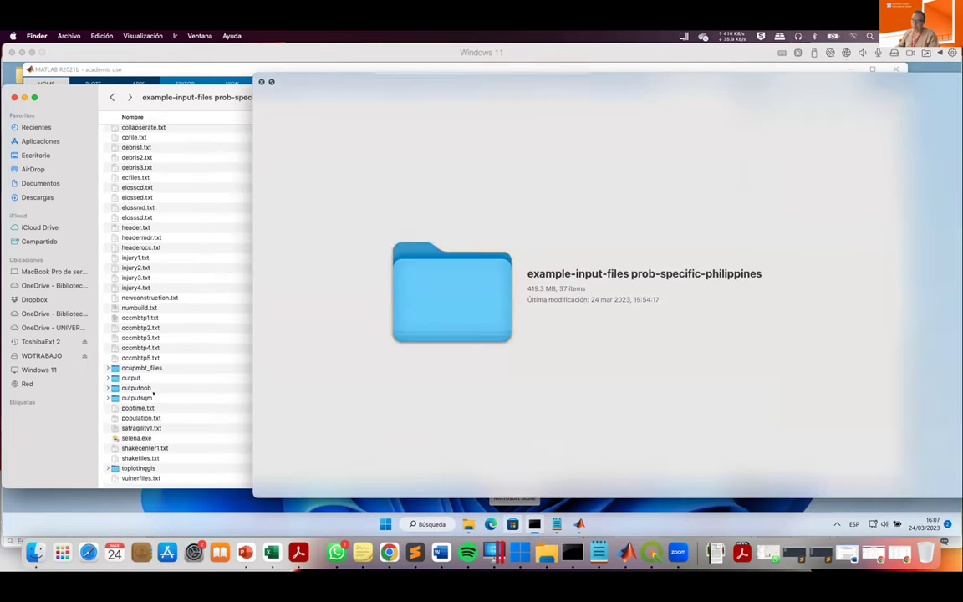
pyautogui.doubleClick(137, 397)
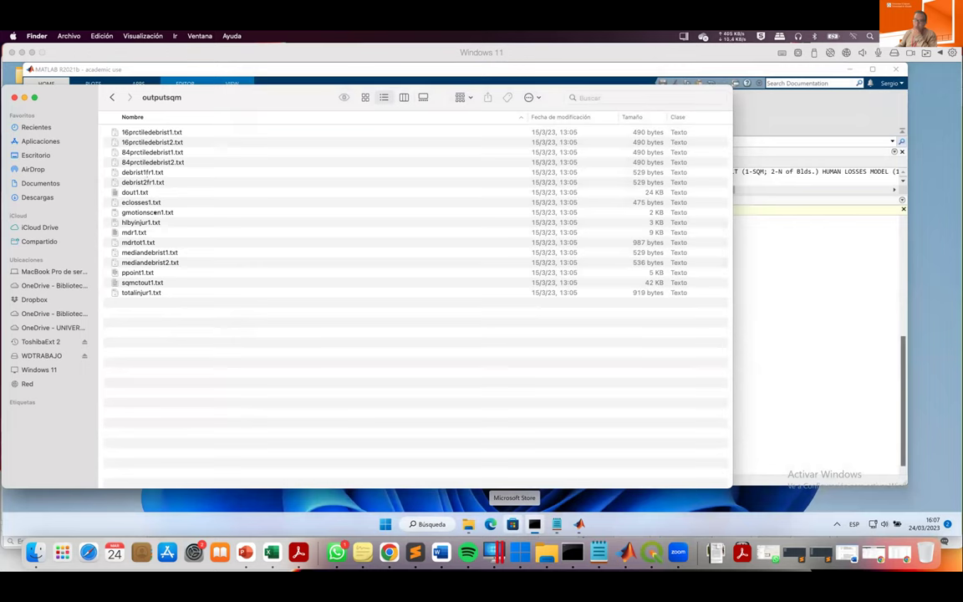
# Preview eclosses1.txt to examine the economic losses per geounit, followed by gmotionscen1.txt and hlbyinjur1.txt.
pyautogui.click(133, 192)
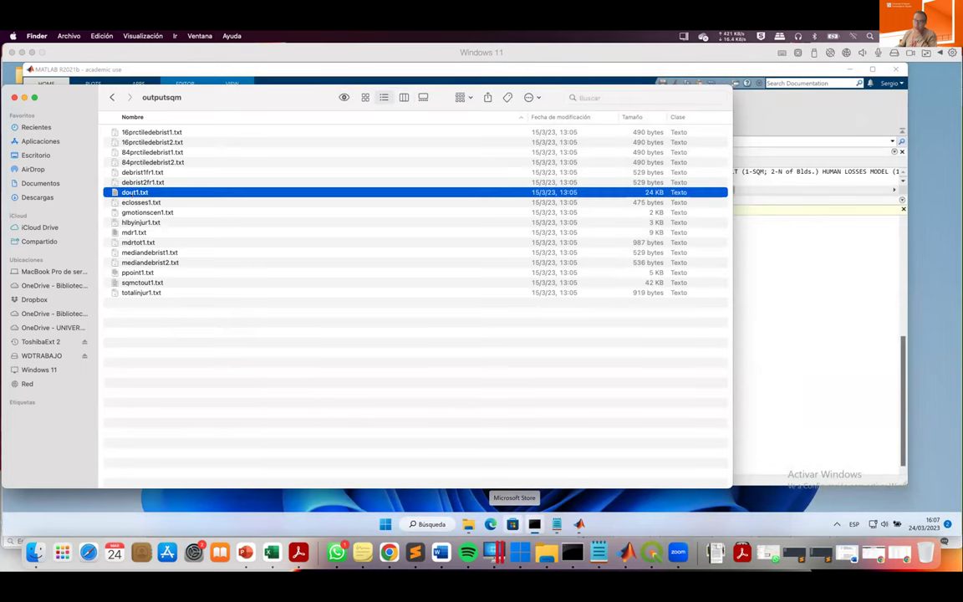
pyautogui.click(130, 202)
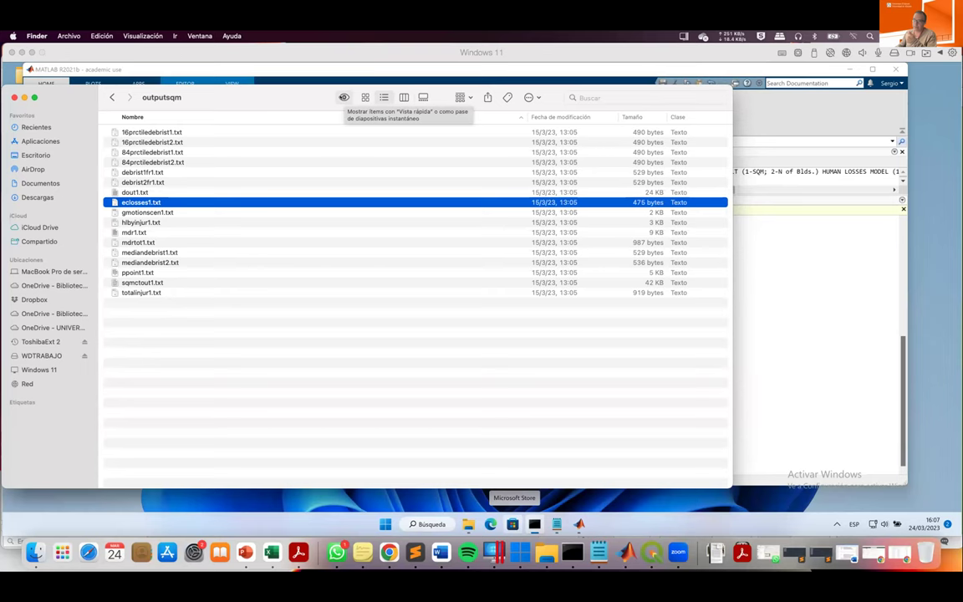
pyautogui.click(343, 97)
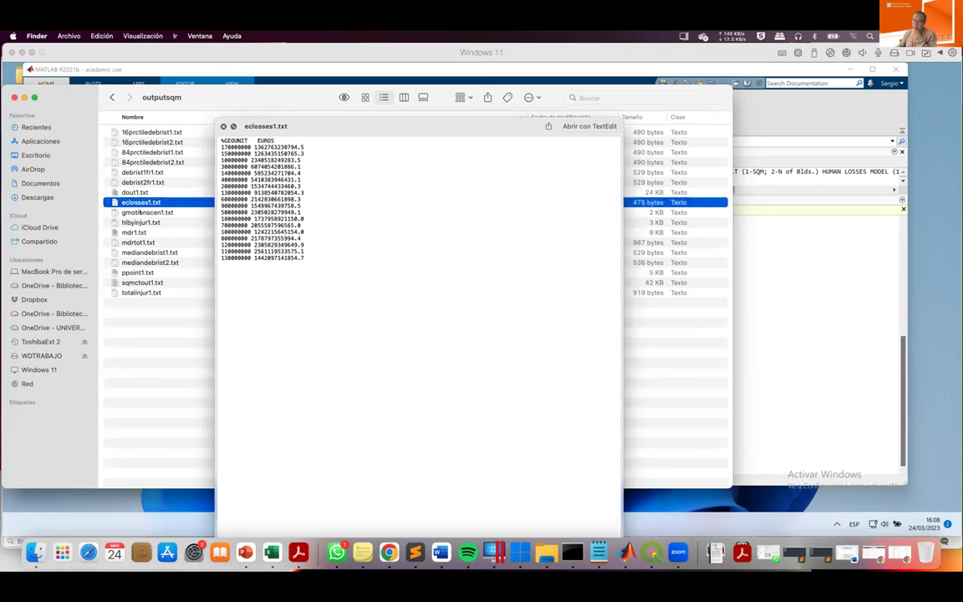
pyautogui.click(143, 213)
pyautogui.click(147, 222)
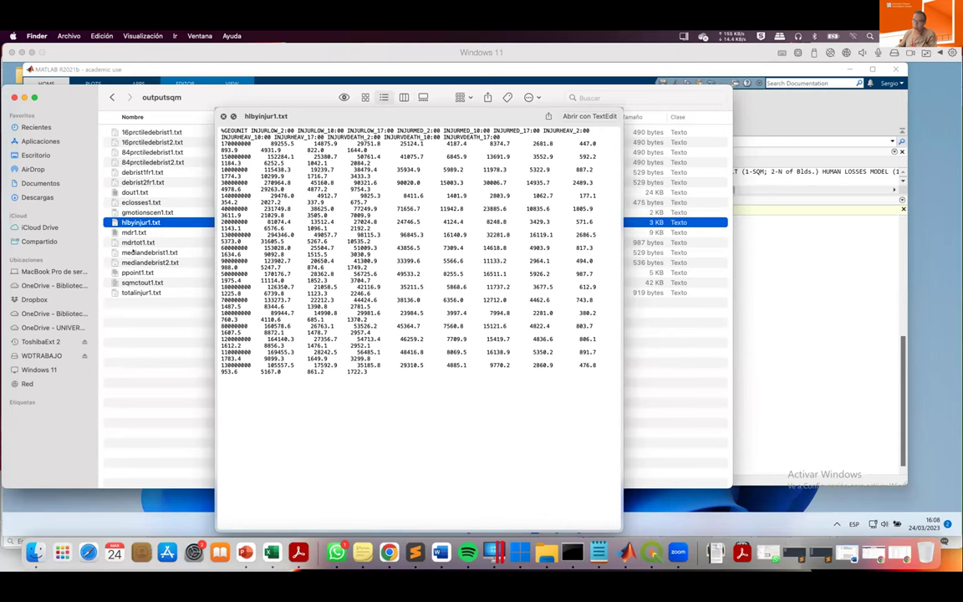
# Preview mdr1.txt in an enlarged preview window to examine the mean damage ratios per geounit and building typology.
pyautogui.press('Down')
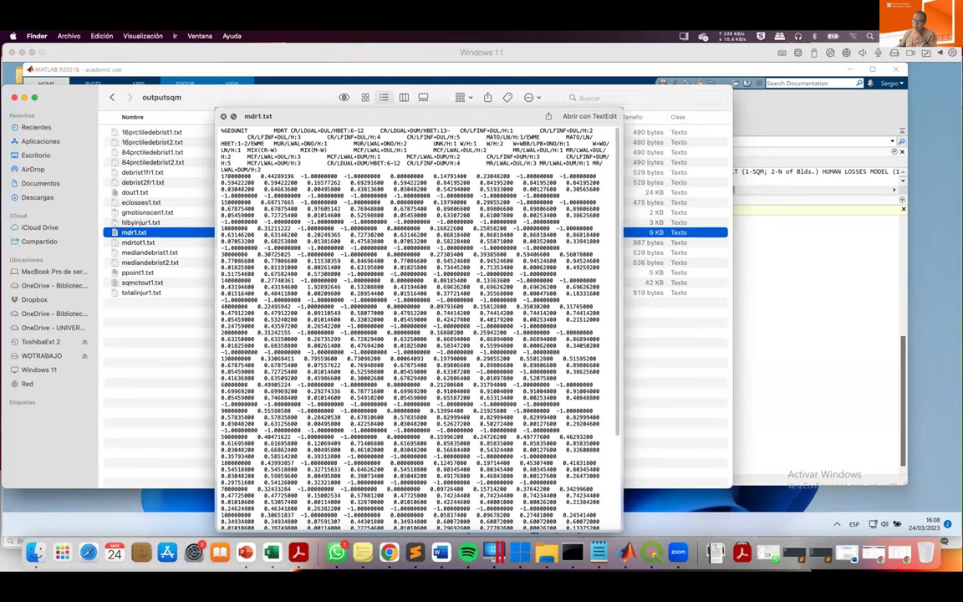
pyautogui.moveTo(620, 340); pyautogui.dragTo(882, 340)
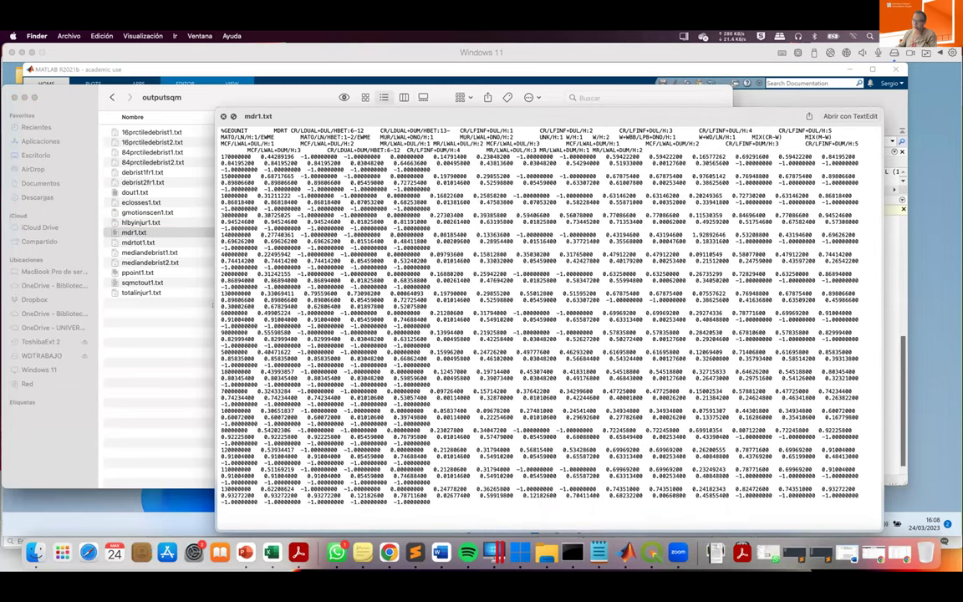
pyautogui.moveTo(216, 334); pyautogui.dragTo(21, 334)
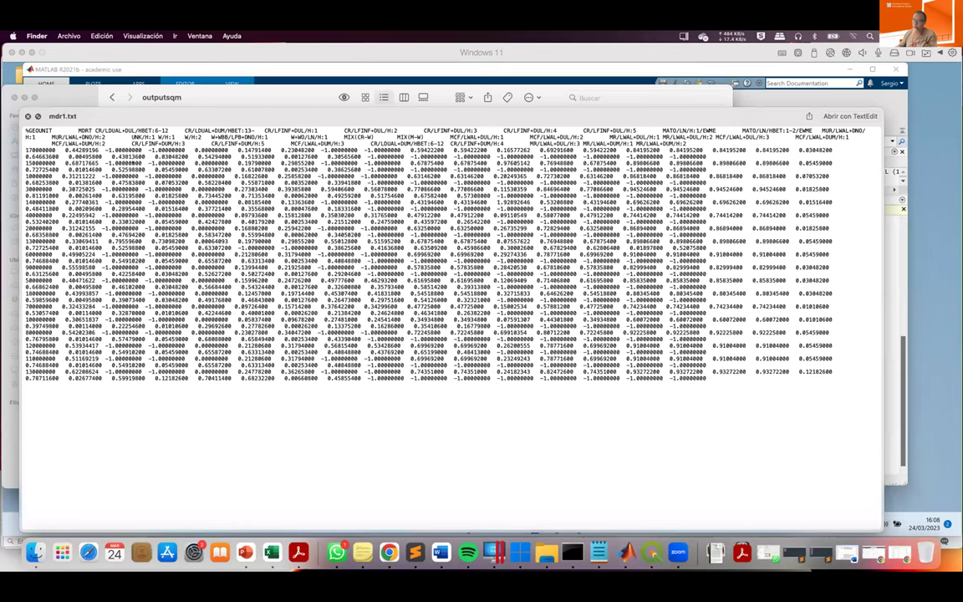
pyautogui.moveTo(123, 120); pyautogui.dragTo(450, 116)
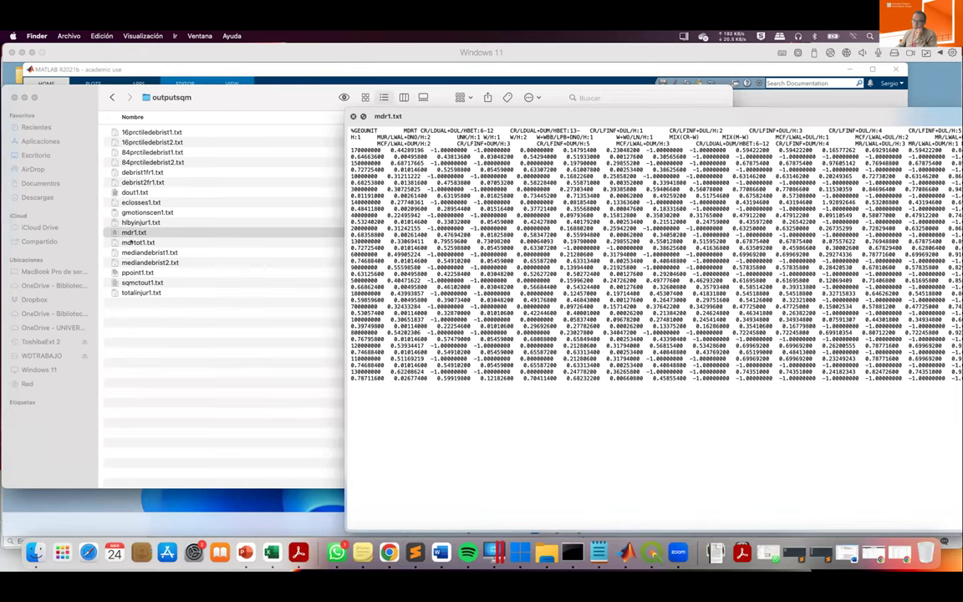
# Preview mdrtot1.txt to examine the total mean damage ratios per typology, and close the preview.
pyautogui.click(131, 242)
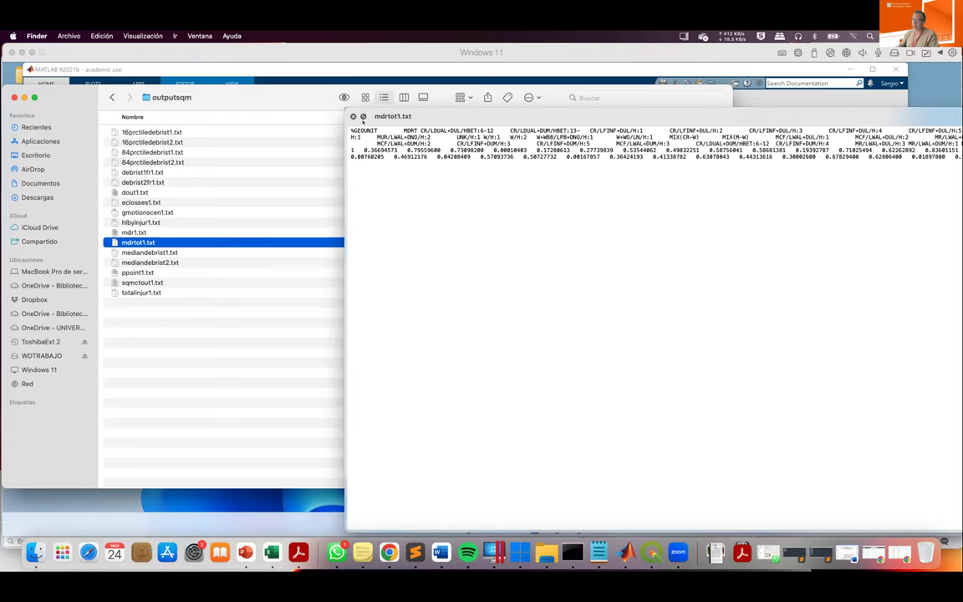
pyautogui.click(351, 115)
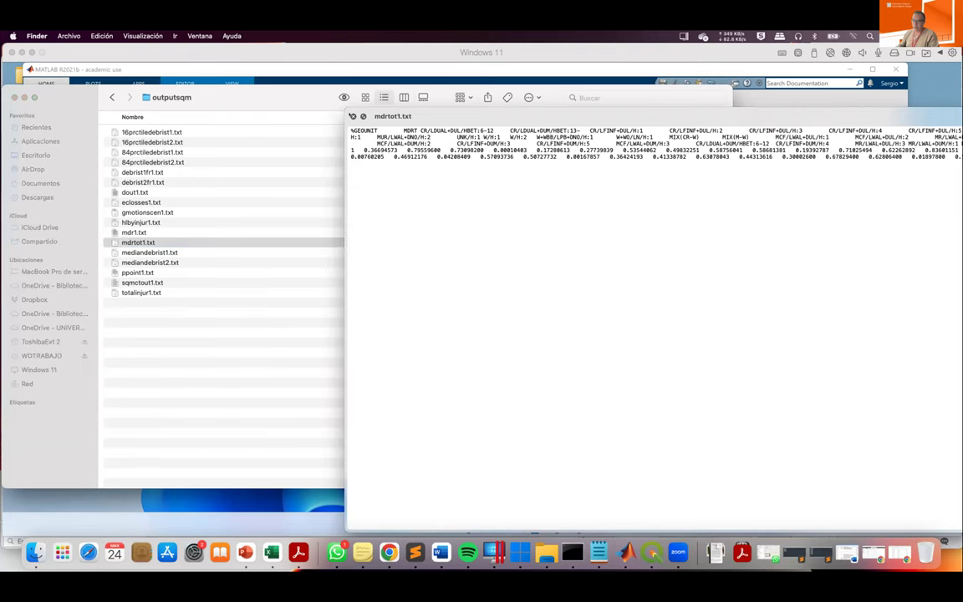
pyautogui.click(352, 115)
# Preview sqmctout1.txt in a widened preview to examine the damaged area per typology and damage state, and close it.
pyautogui.click(144, 284)
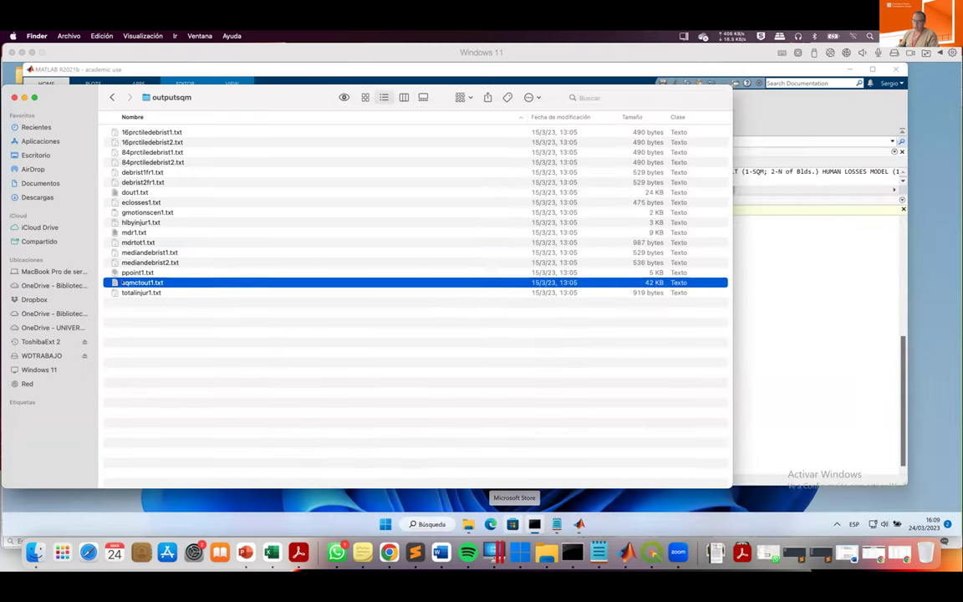
pyautogui.click(342, 97)
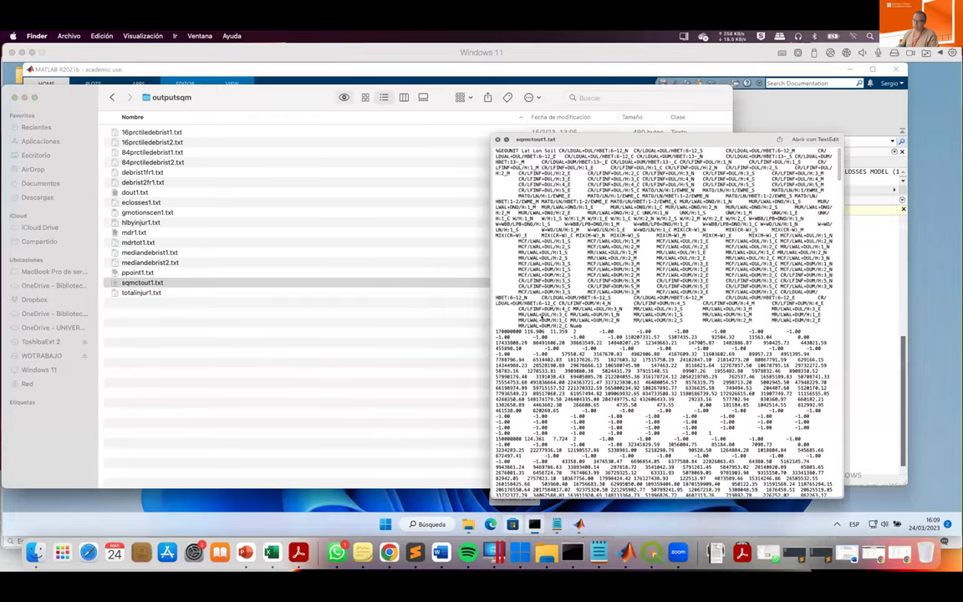
pyautogui.moveTo(548, 314); pyautogui.dragTo(181, 314)
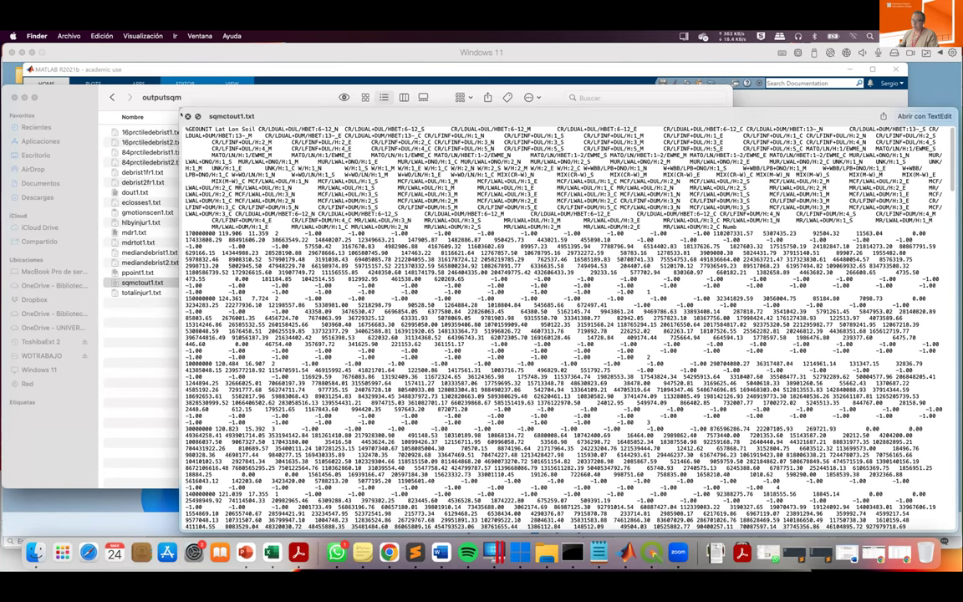
pyautogui.click(188, 116)
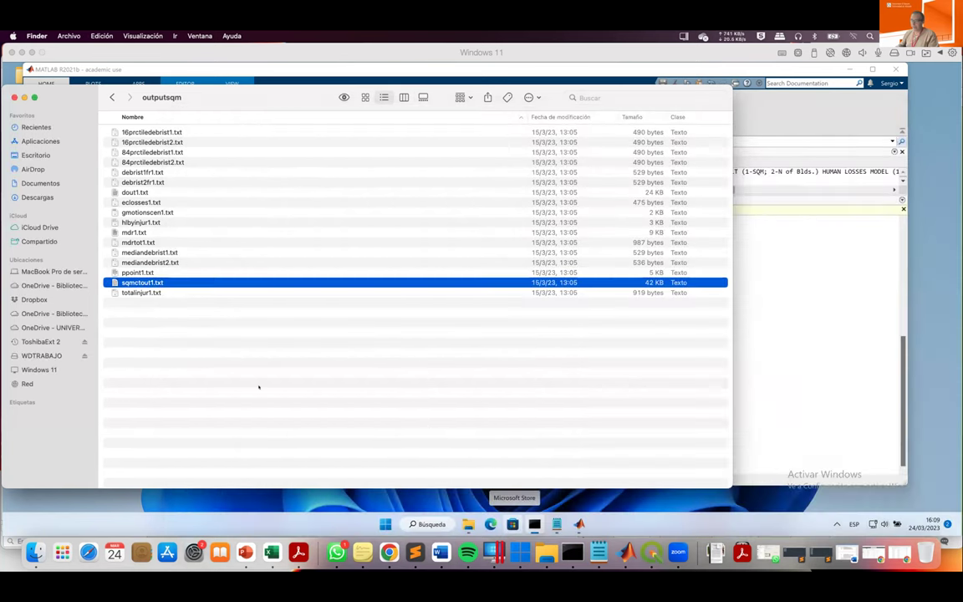
# Go back to the example folder, open outputnob, and open nobctout1.txt in Sublime Text.
pyautogui.moveTo(220, 97); pyautogui.dragTo(352, 106)
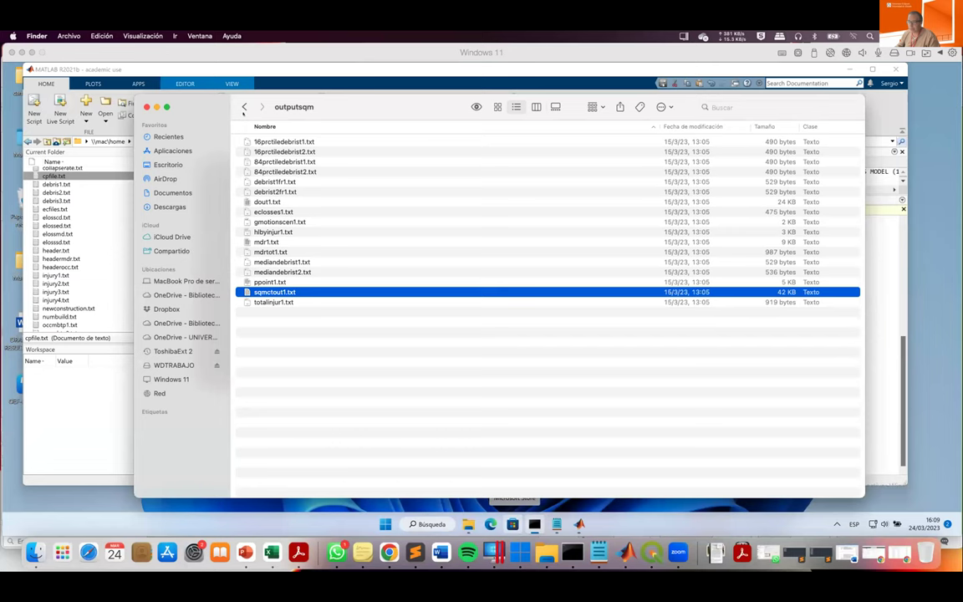
pyautogui.click(243, 108)
pyautogui.doubleClick(268, 397)
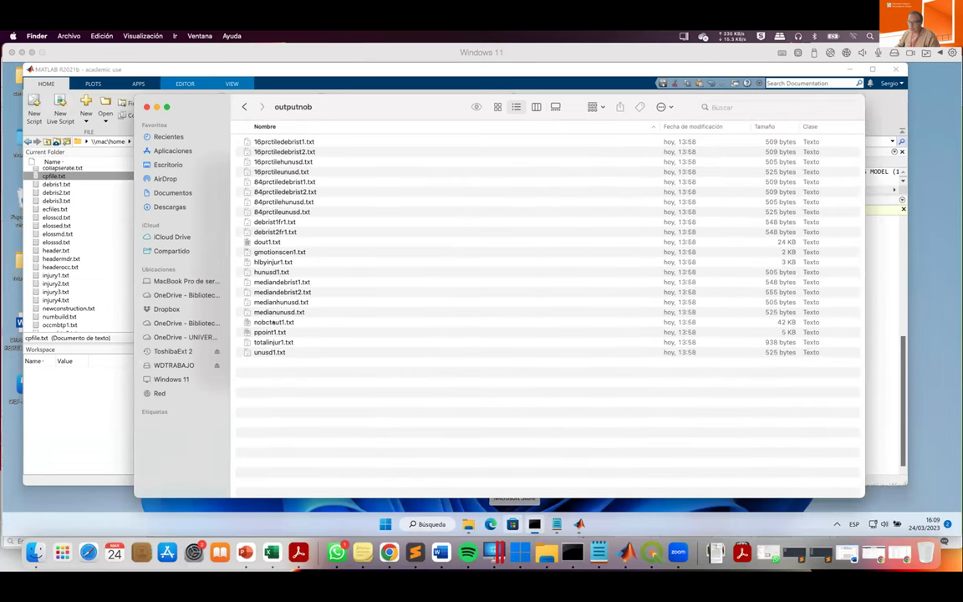
pyautogui.click(273, 322)
pyautogui.rightClick(275, 322)
pyautogui.moveTo(297, 338)
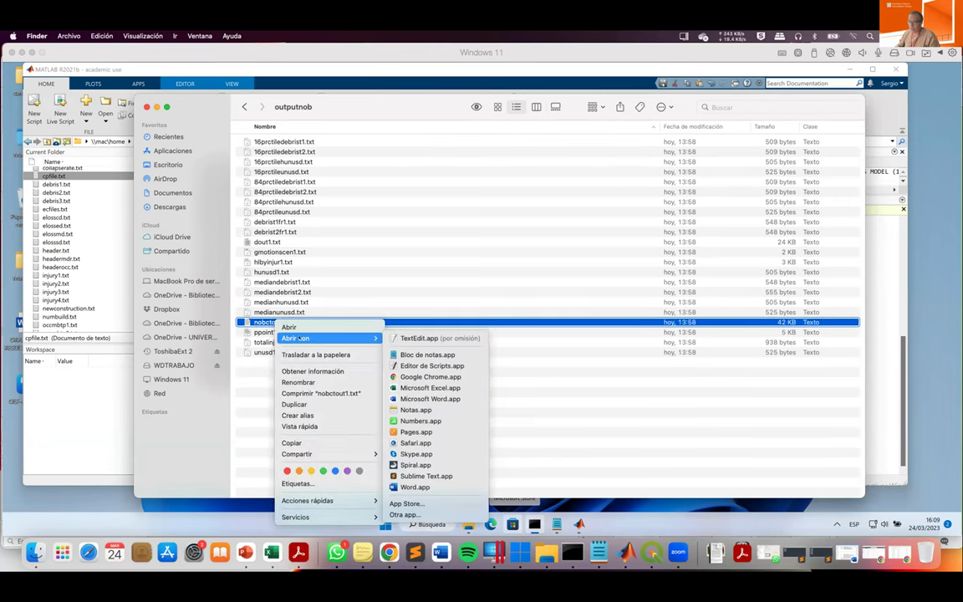
pyautogui.click(425, 475)
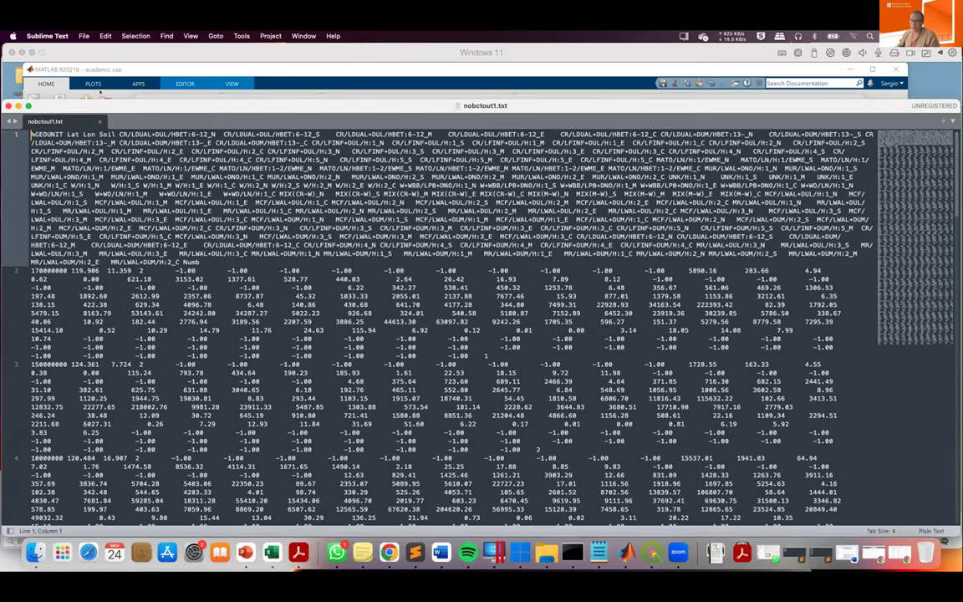
# Select and copy the entire contents of nobctout1.txt.
pyautogui.click(137, 35)
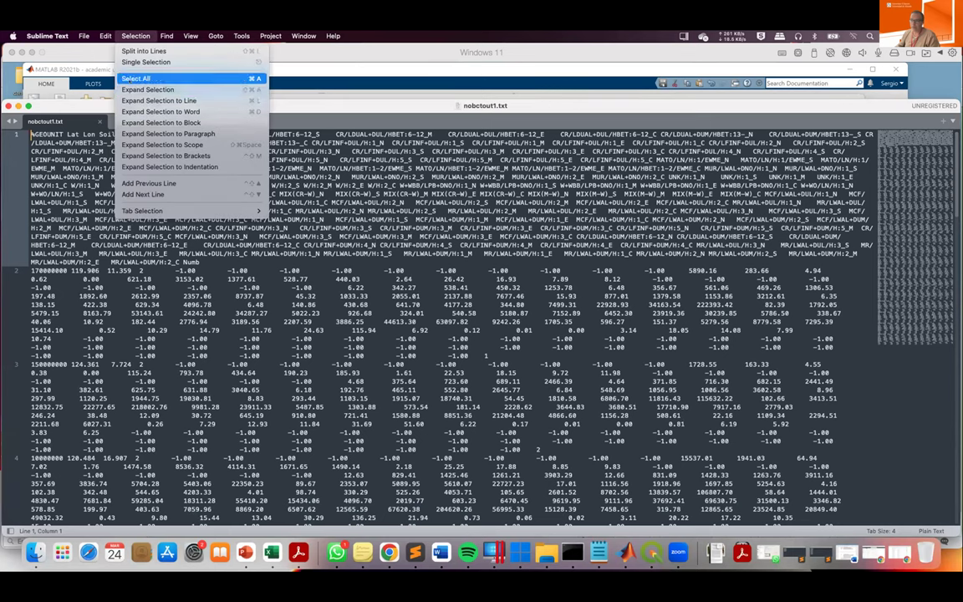
pyautogui.click(203, 362)
pyautogui.press('super+a')
pyautogui.press('super+c')
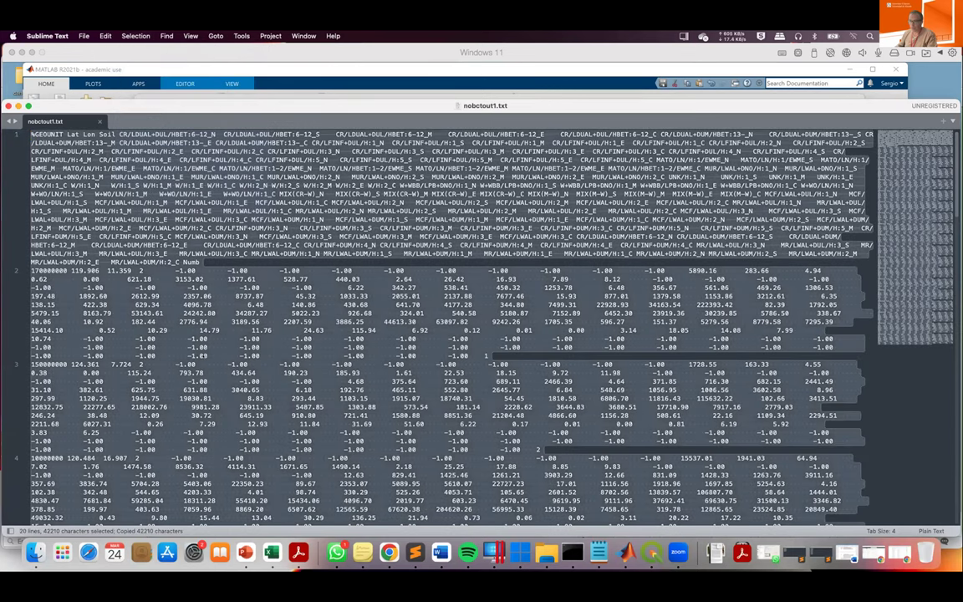
# Switch to Excel and create a new blank workbook.
pyautogui.click(272, 552)
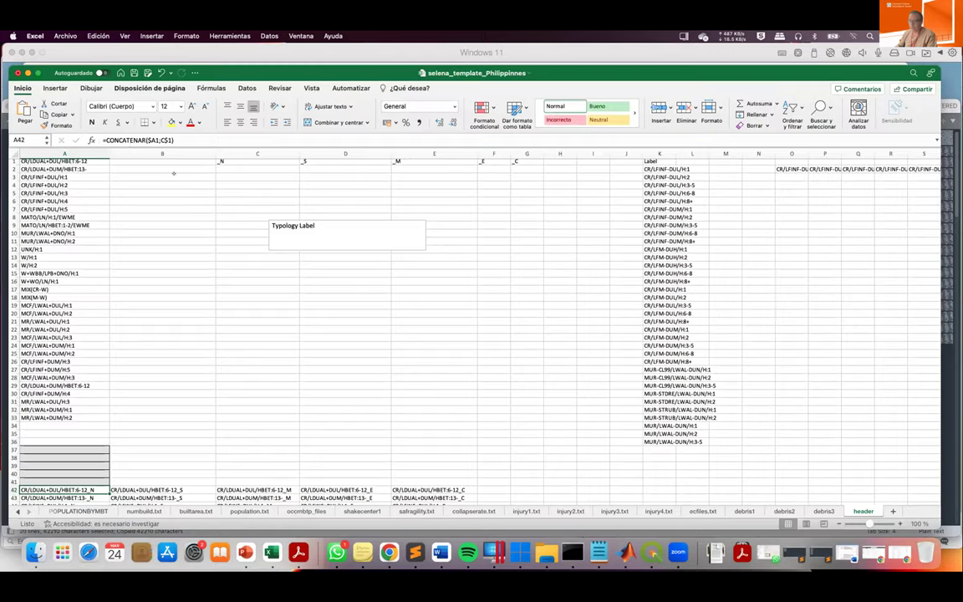
pyautogui.click(65, 35)
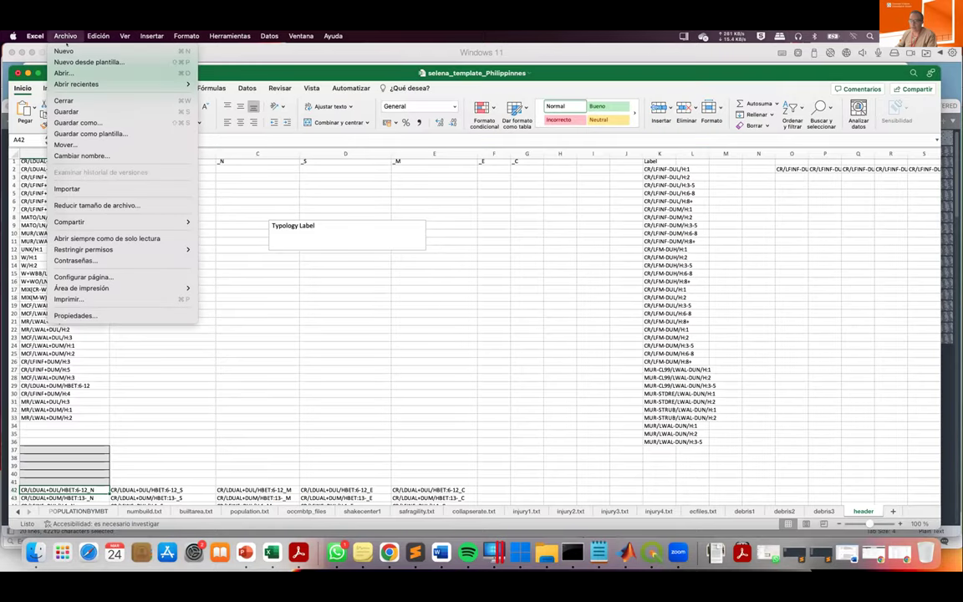
pyautogui.press('Escape')
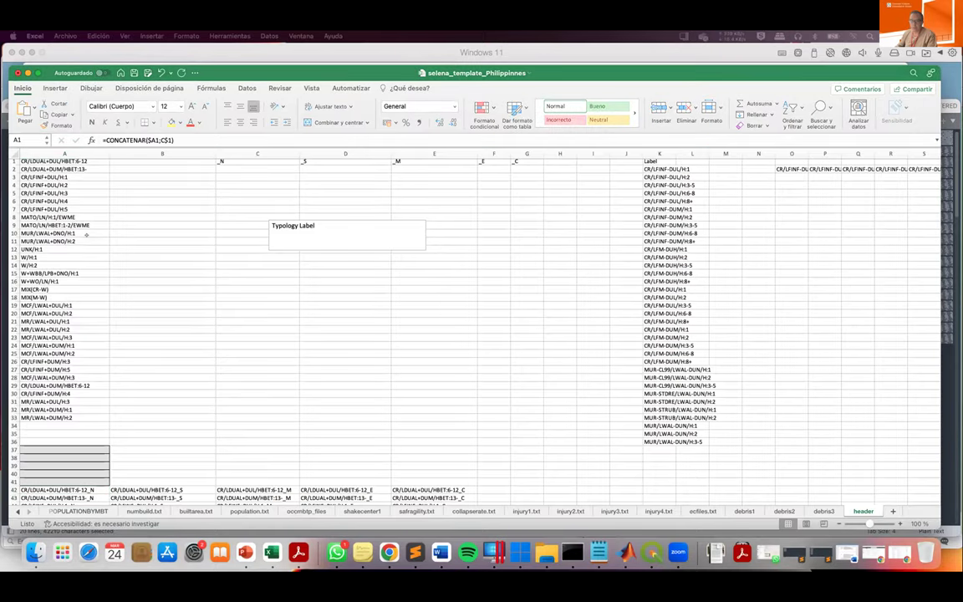
pyautogui.press('super+n')
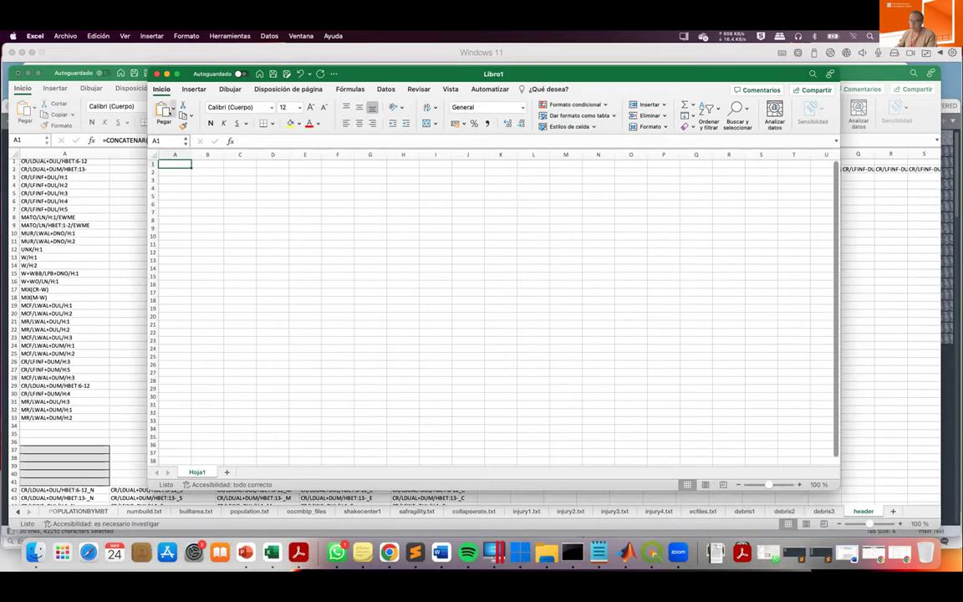
# Paste the copied data at A1 through the text import wizard as delimited text, using tab and space as delimiters.
pyautogui.click(171, 109)
pyautogui.click(234, 154)
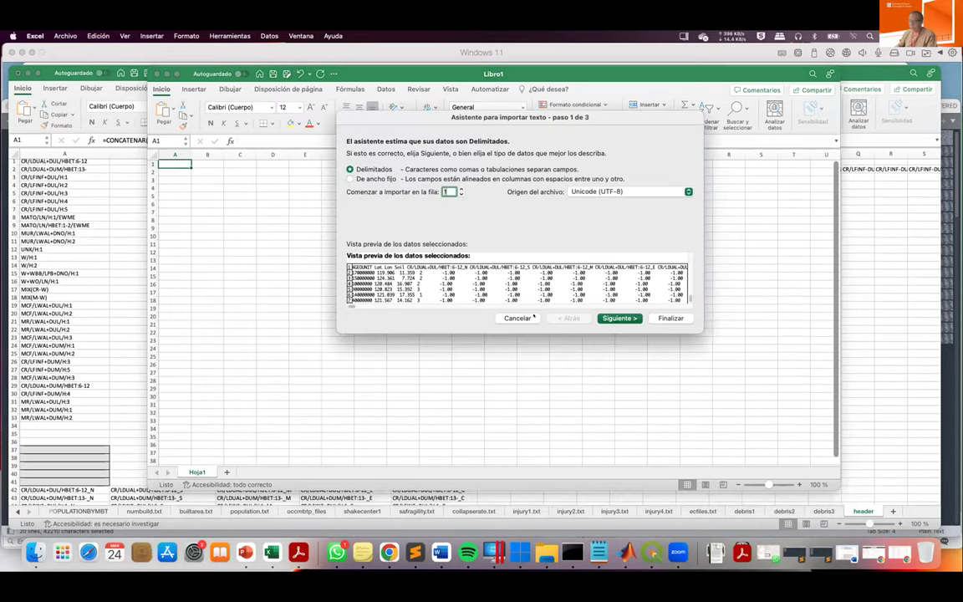
pyautogui.click(619, 317)
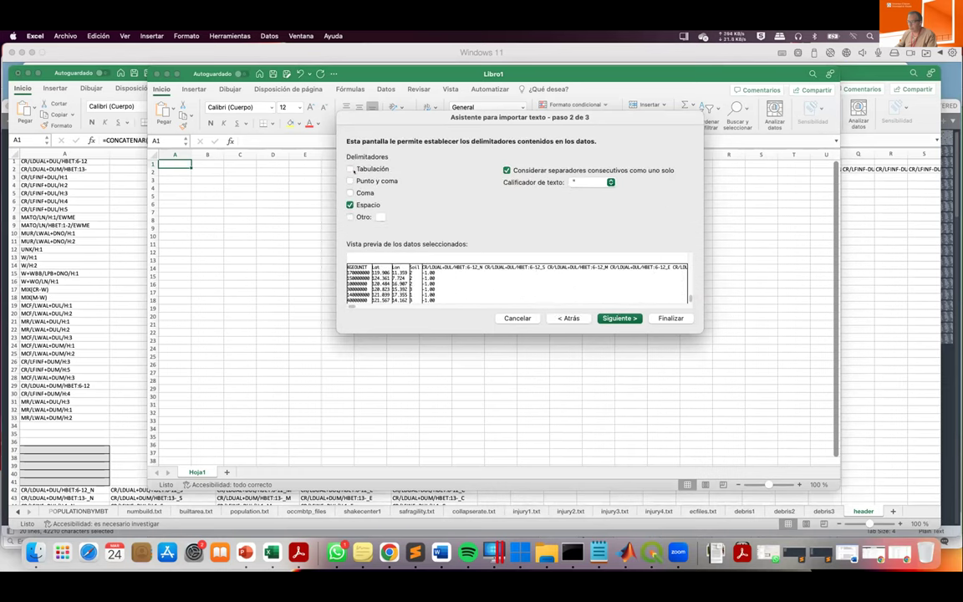
pyautogui.click(351, 169)
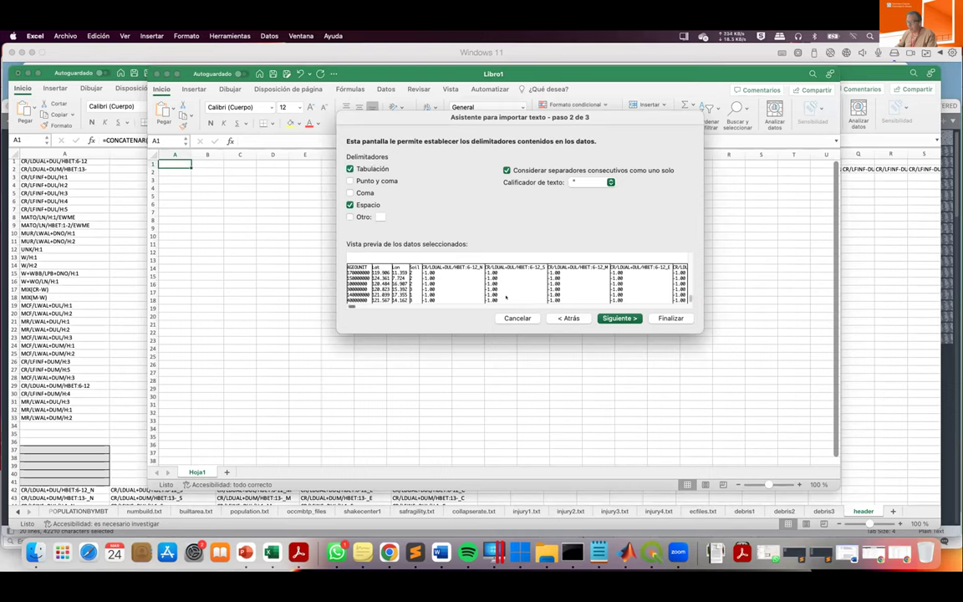
pyautogui.hscroll(5, 605, 305)
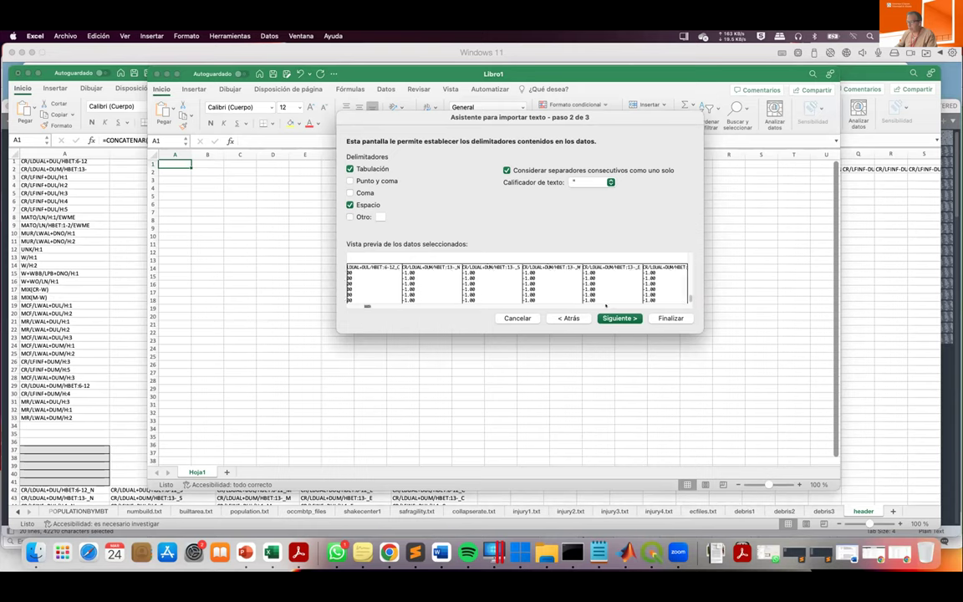
pyautogui.hscroll(2, 651, 299)
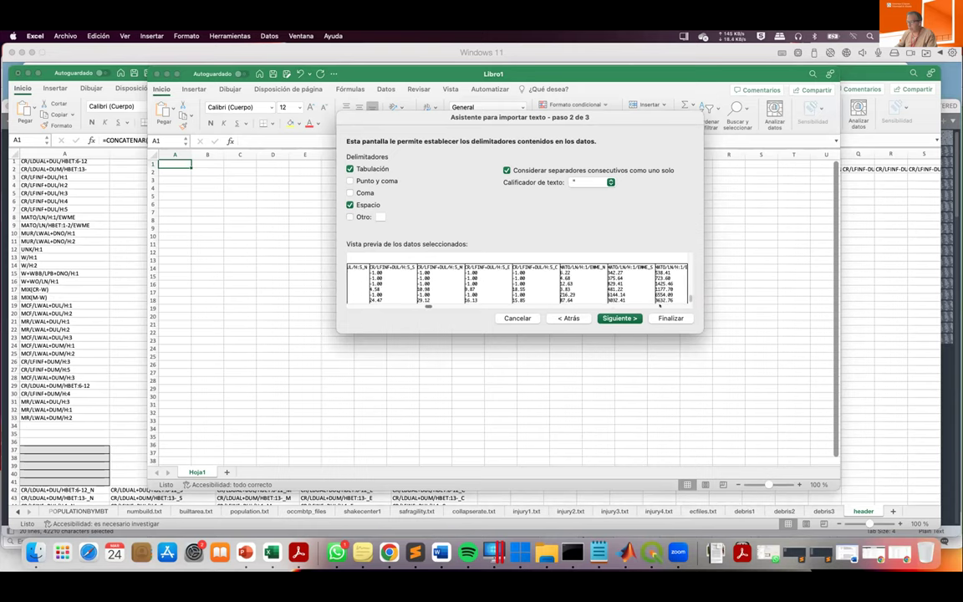
pyautogui.hscroll(10, 677, 301)
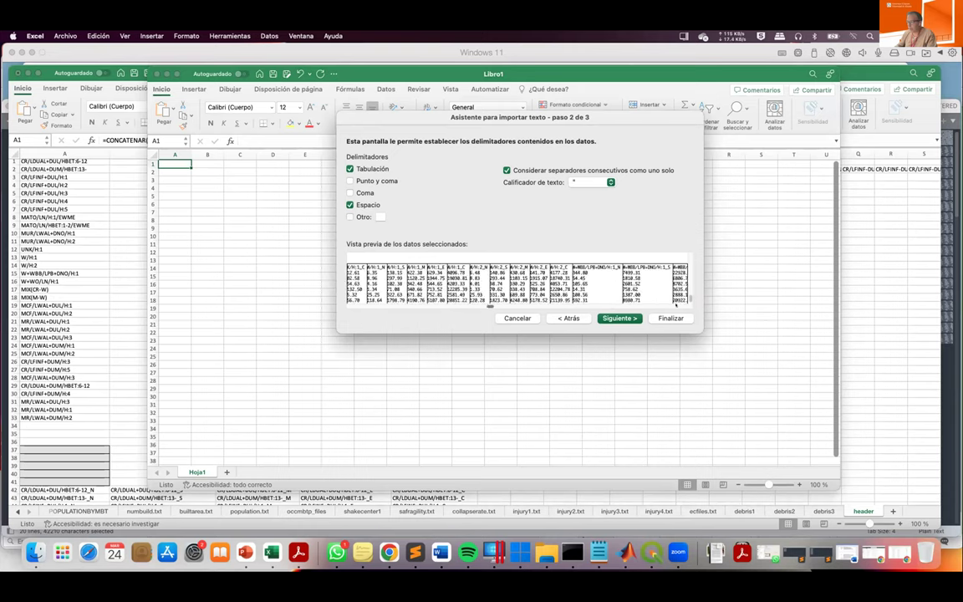
pyautogui.hscroll(10, 673, 305)
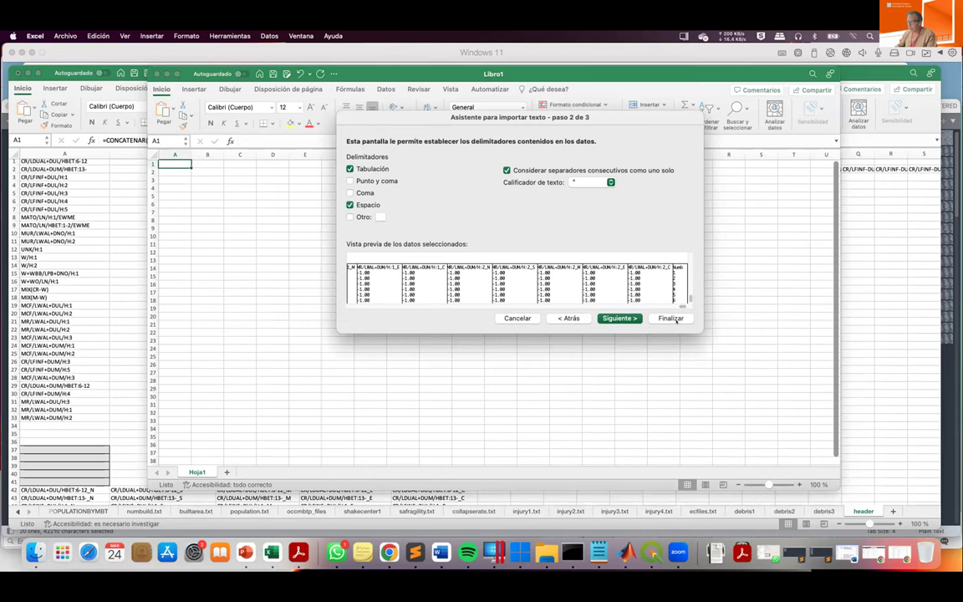
pyautogui.click(685, 318)
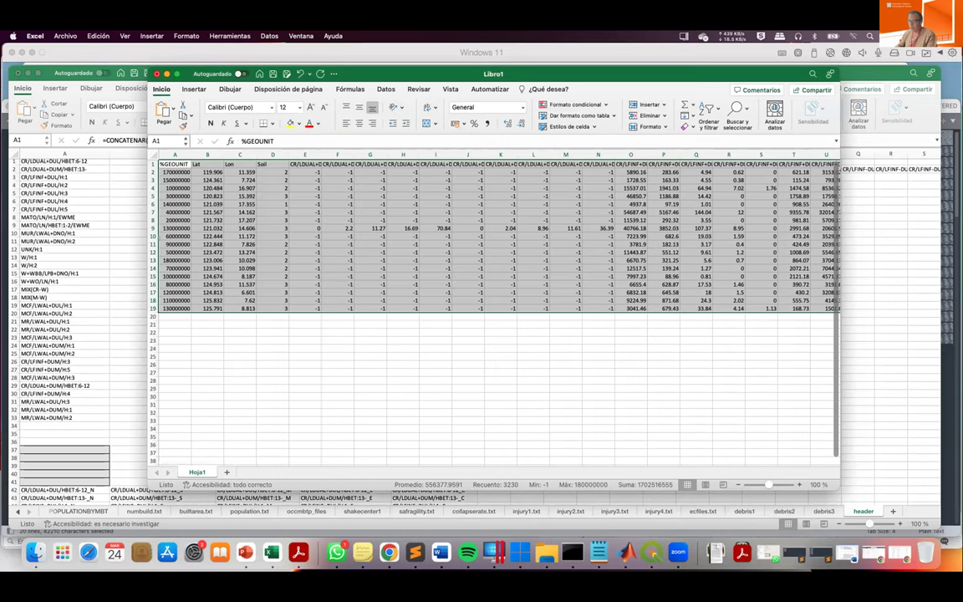
# Widen columns E to I to show the CR/LDUAL+DUL/HBET:6-12 damage-state headers, and select their values in row 9.
pyautogui.click(175, 171)
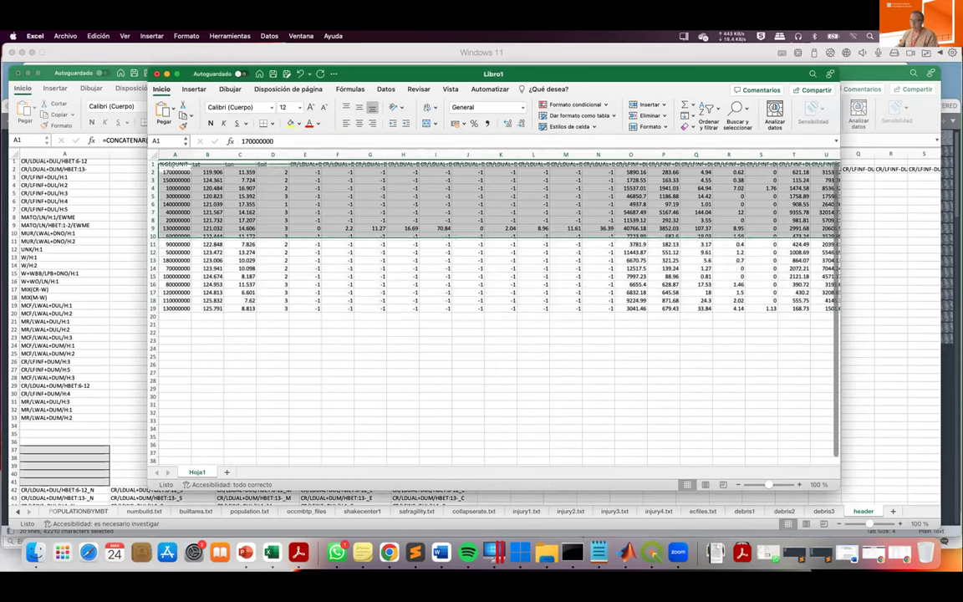
pyautogui.moveTo(305, 164); pyautogui.dragTo(675, 155)
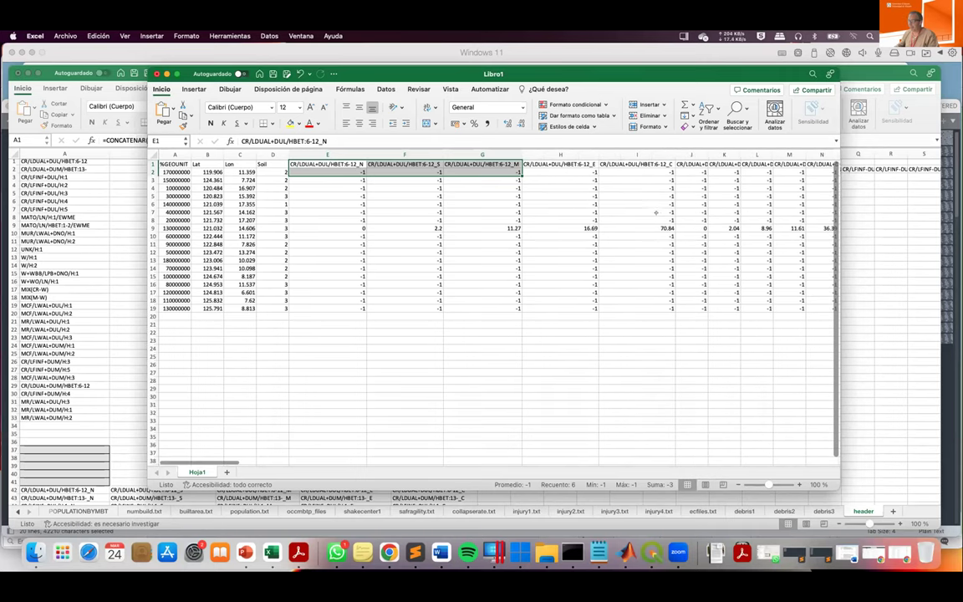
pyautogui.moveTo(656, 228); pyautogui.dragTo(303, 223)
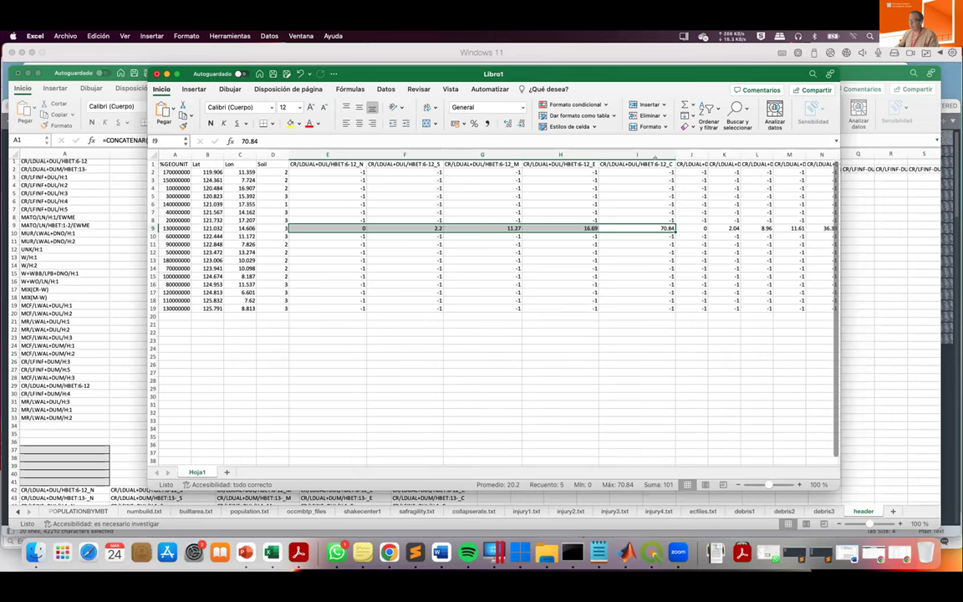
# Look through the damage-state columns of the remaining building typologies, and close the imported workbook without saving it.
pyautogui.hscroll(15, 745, 196)
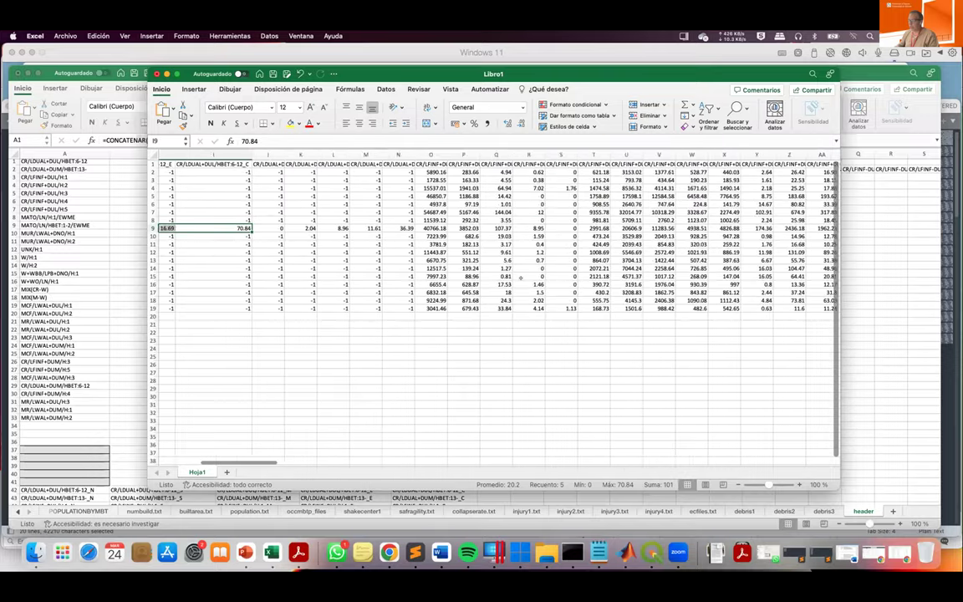
pyautogui.hscroll(15, 742, 195)
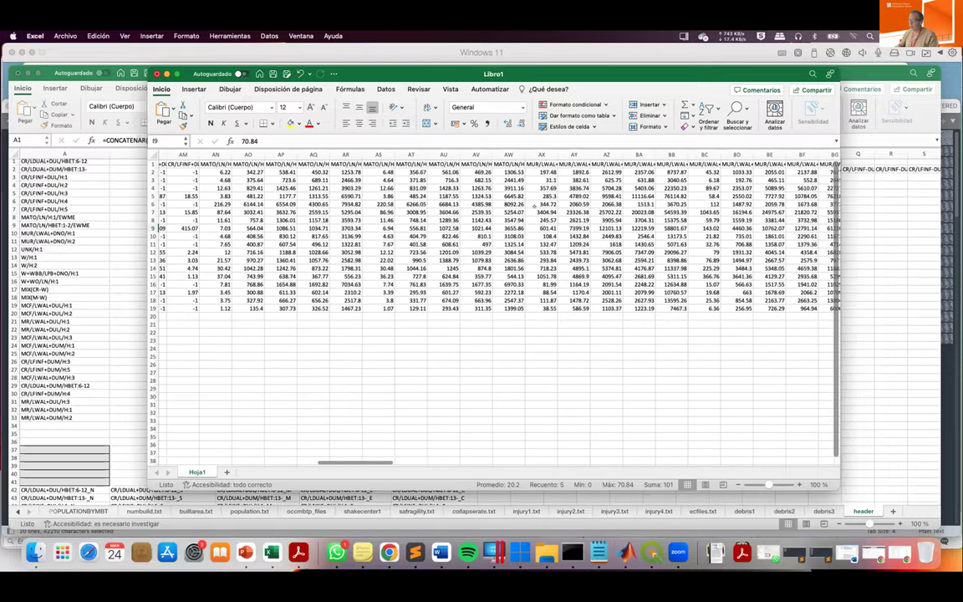
pyautogui.hscroll(20, 599, 275)
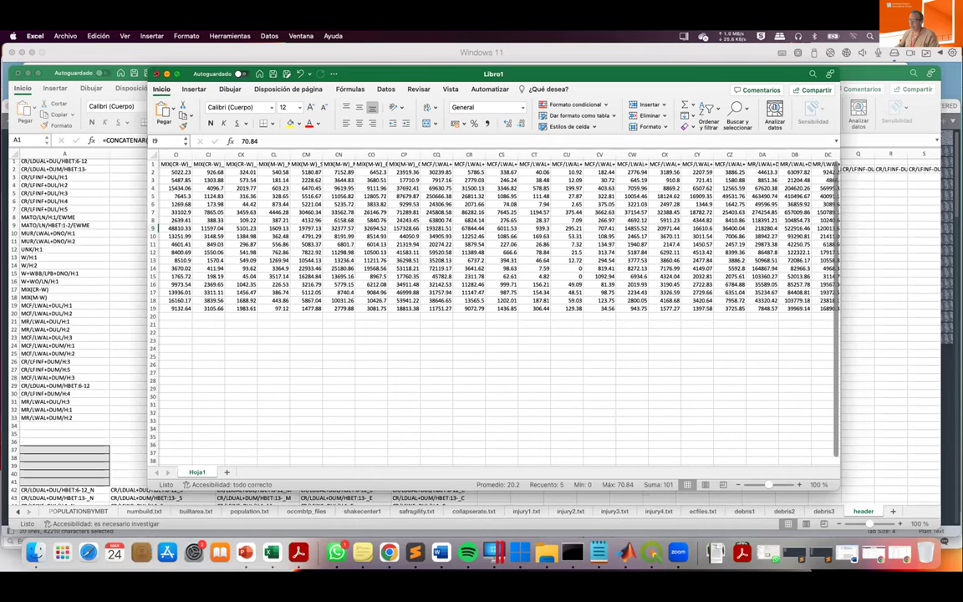
pyautogui.press('super+w')
pyautogui.click(493, 315)
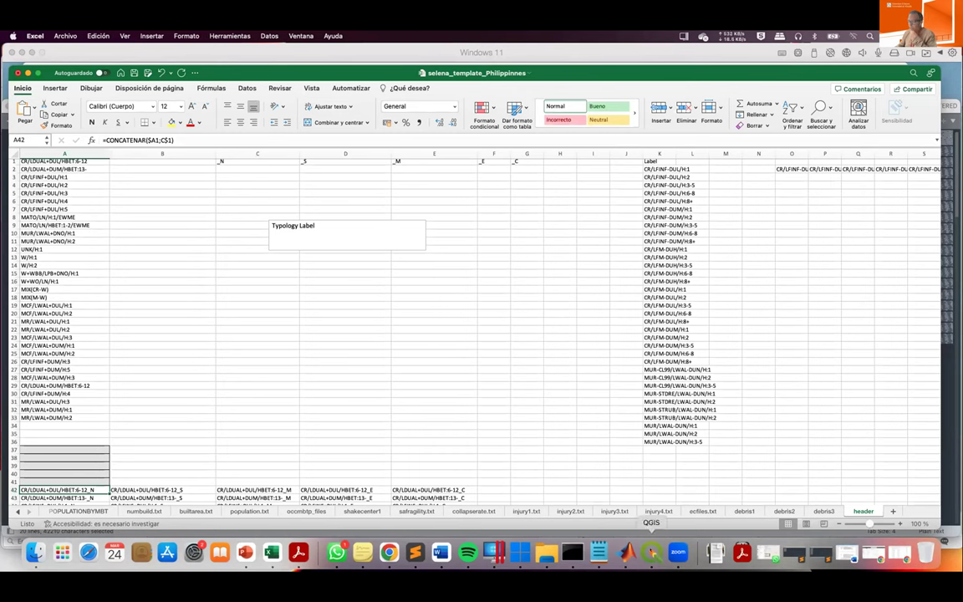
# Switch to the phillipines project in QGIS and hide the global_vs30 layer, leaving only the Regions layer displayed.
pyautogui.click(652, 552)
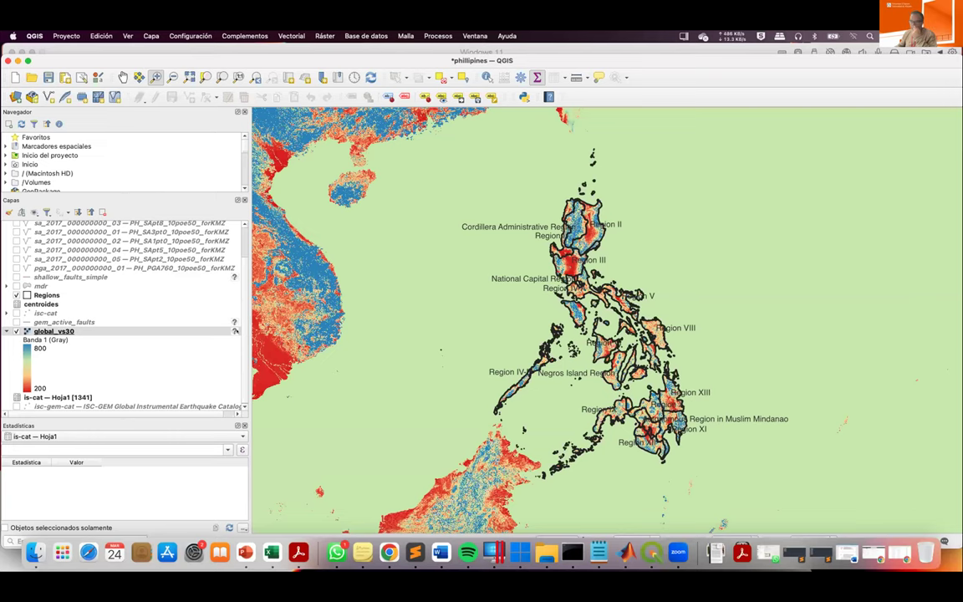
pyautogui.click(16, 331)
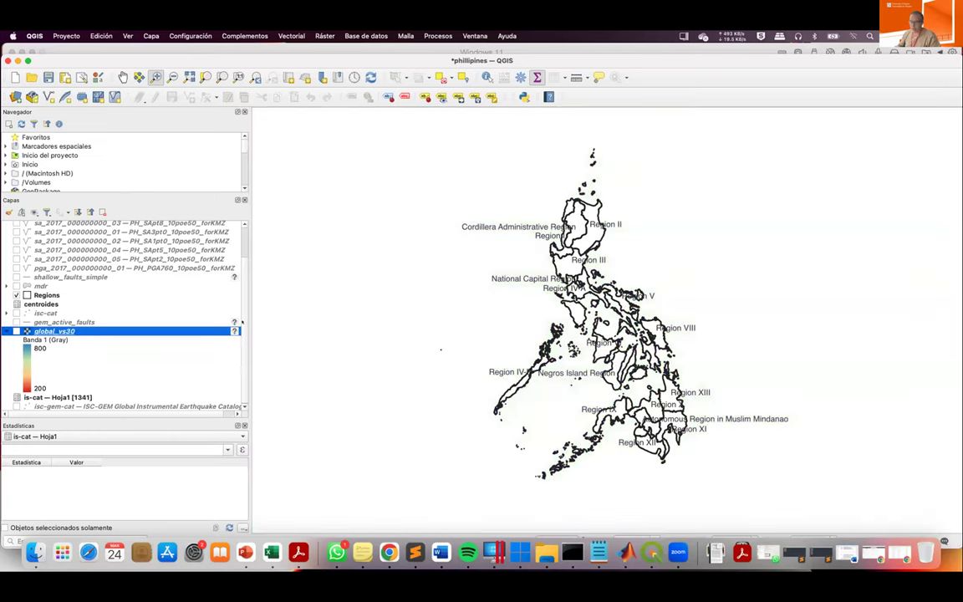
pyautogui.scroll(2, 238, 235)
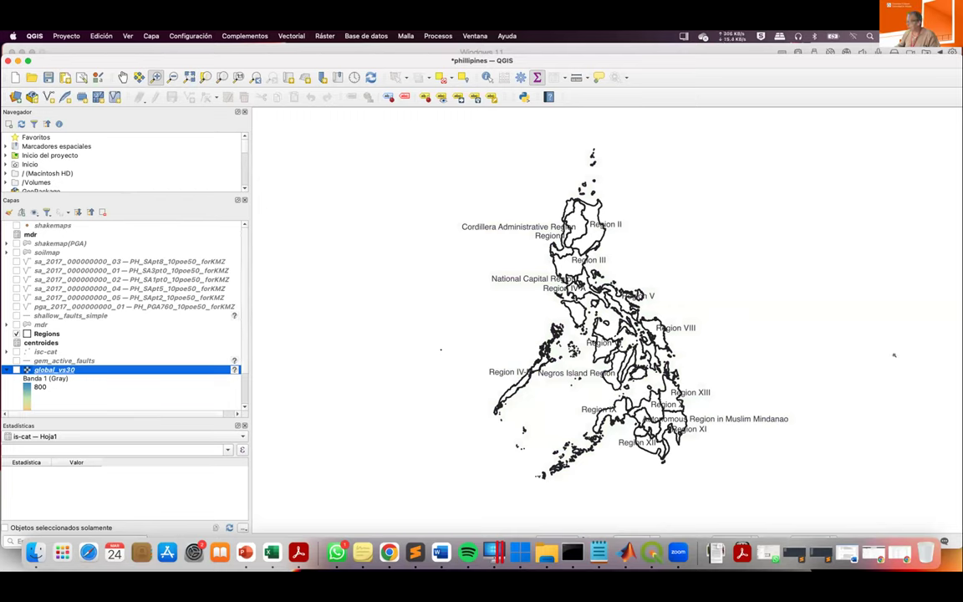
# Switch to Finder, go to the toplotinqgis folder of the Philippines example, and open shakemaps.xlsx in Excel.
pyautogui.click(35, 552)
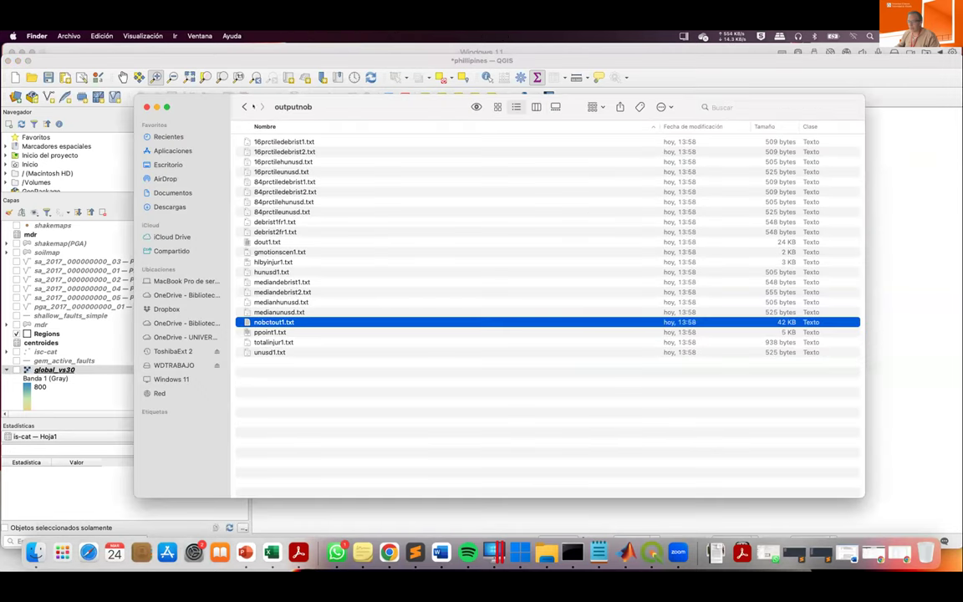
pyautogui.click(245, 106)
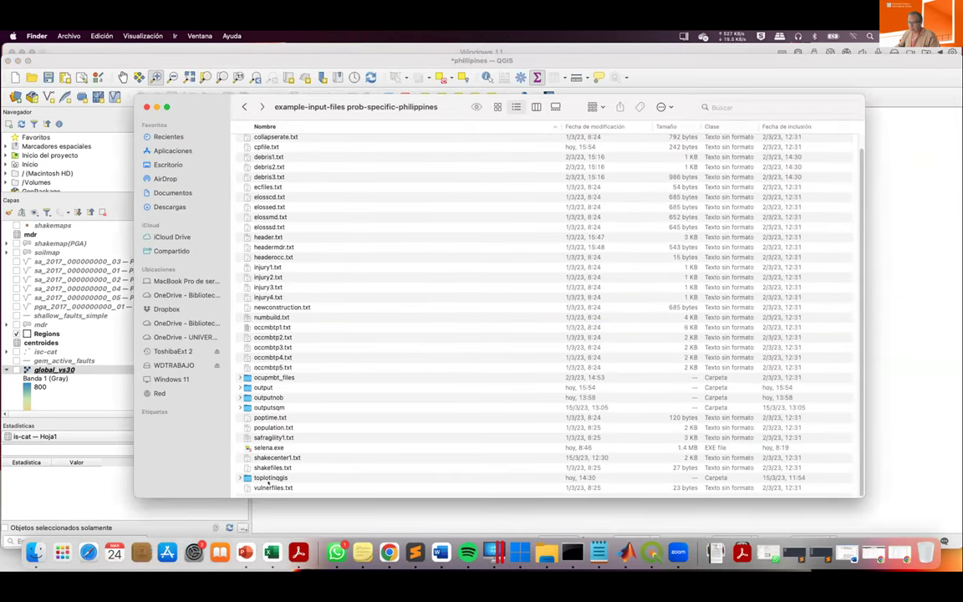
pyautogui.doubleClick(269, 478)
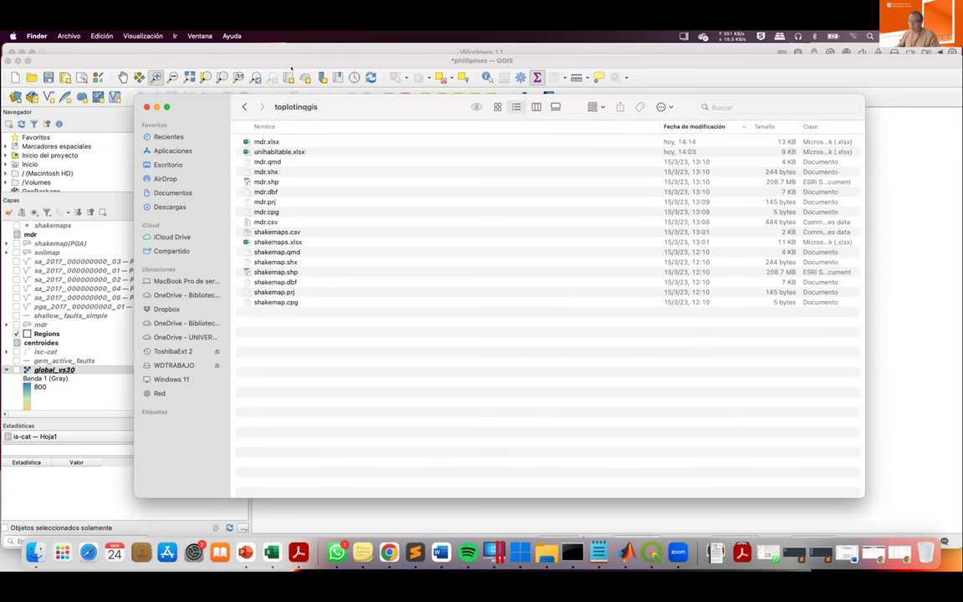
pyautogui.moveTo(436, 104); pyautogui.dragTo(671, 87)
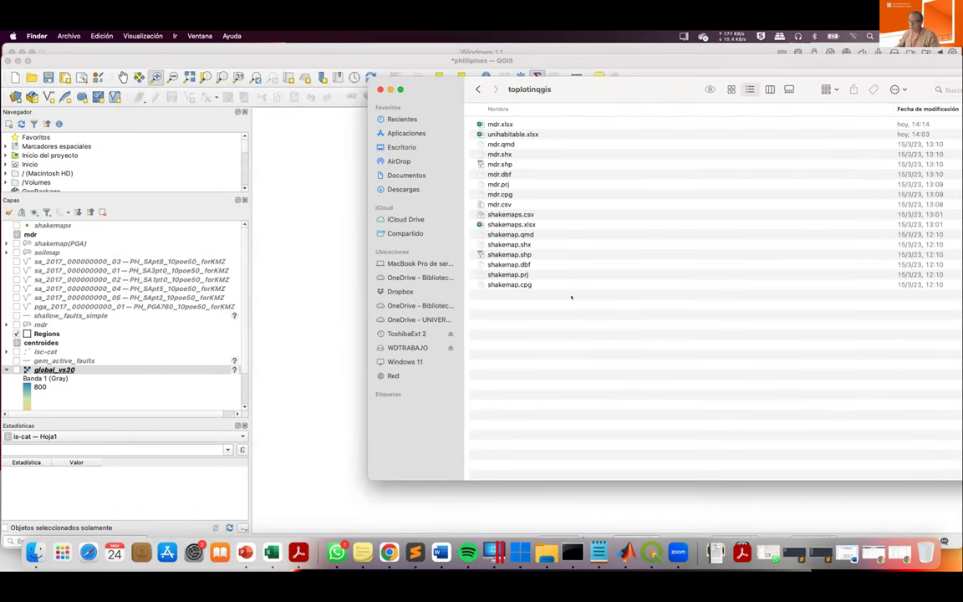
pyautogui.click(516, 224)
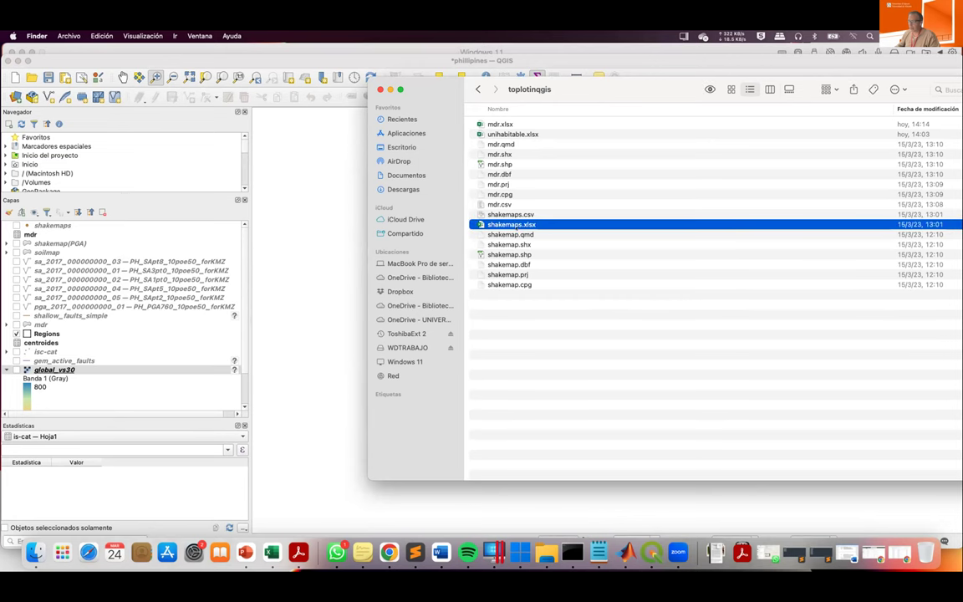
pyautogui.doubleClick(511, 226)
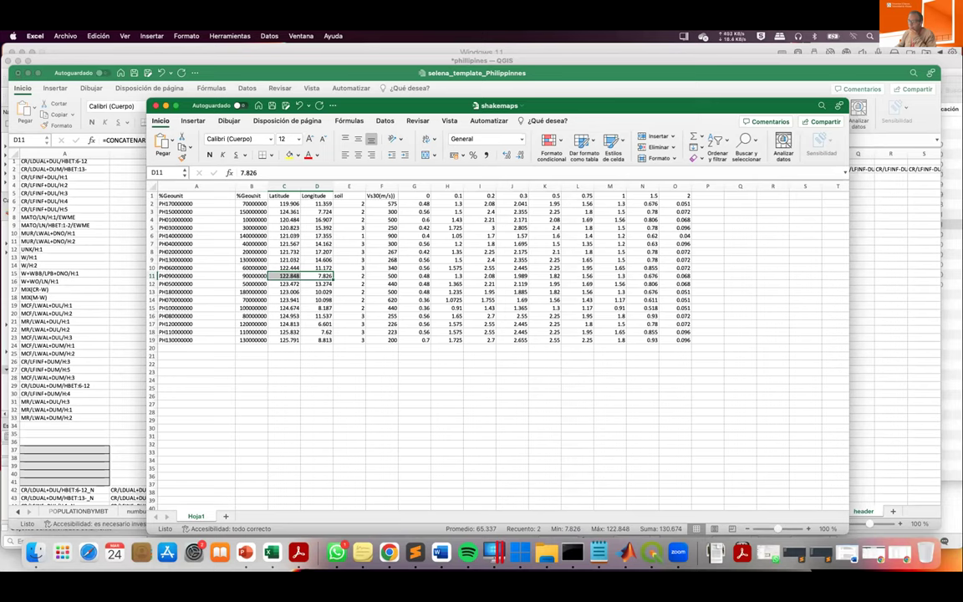
# Examine the geounit codes, coordinates, soil and spectral-period columns of the shakemaps sheet, including both %Geounit columns, and close the workbook.
pyautogui.moveTo(252, 196); pyautogui.dragTo(253, 340)
pyautogui.click(314, 196)
pyautogui.click(348, 196)
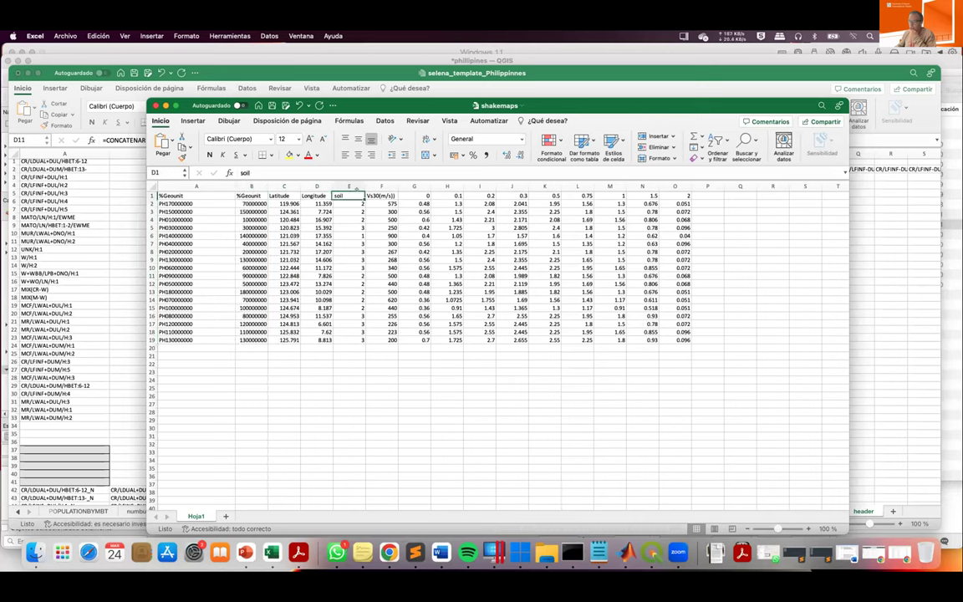
pyautogui.click(415, 196)
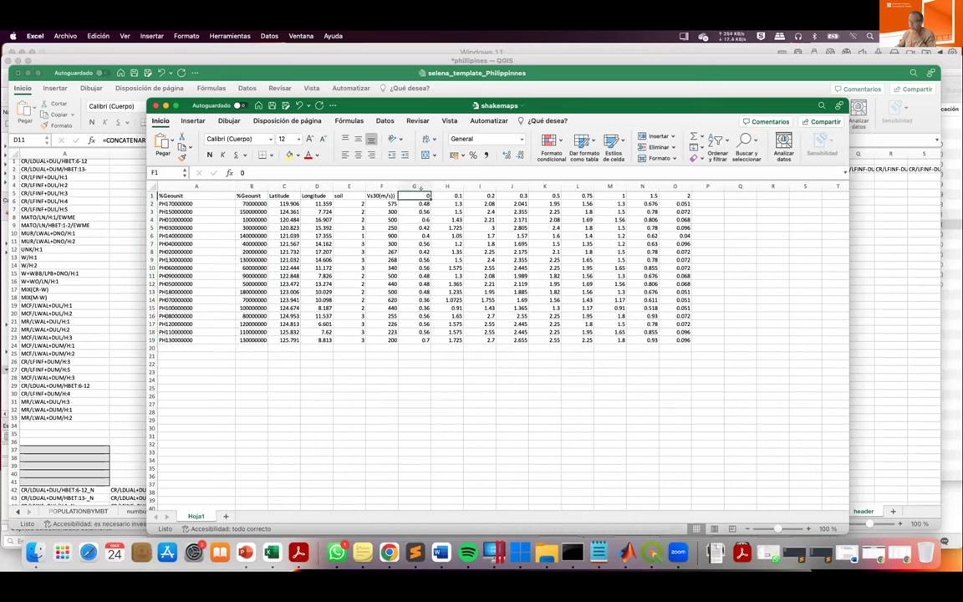
pyautogui.press('Right')
pyautogui.press('Right')
pyautogui.press('Right')
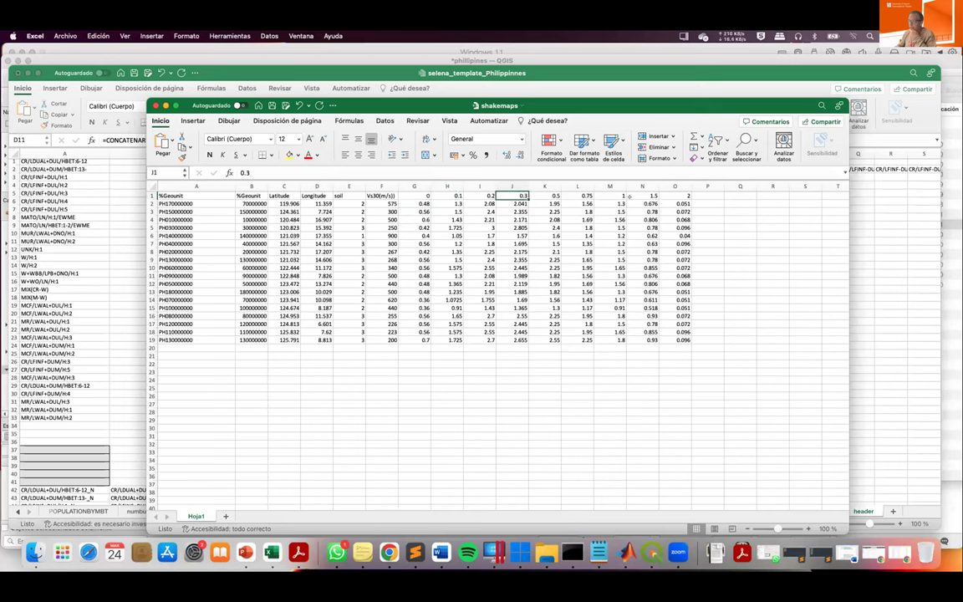
pyautogui.moveTo(409, 203); pyautogui.dragTo(684, 333)
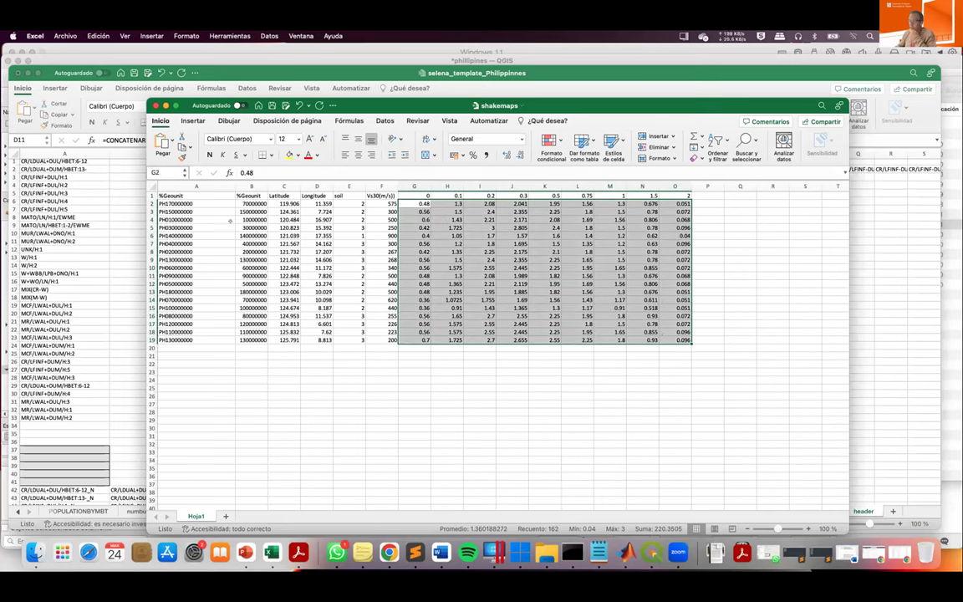
pyautogui.moveTo(175, 195); pyautogui.dragTo(196, 334)
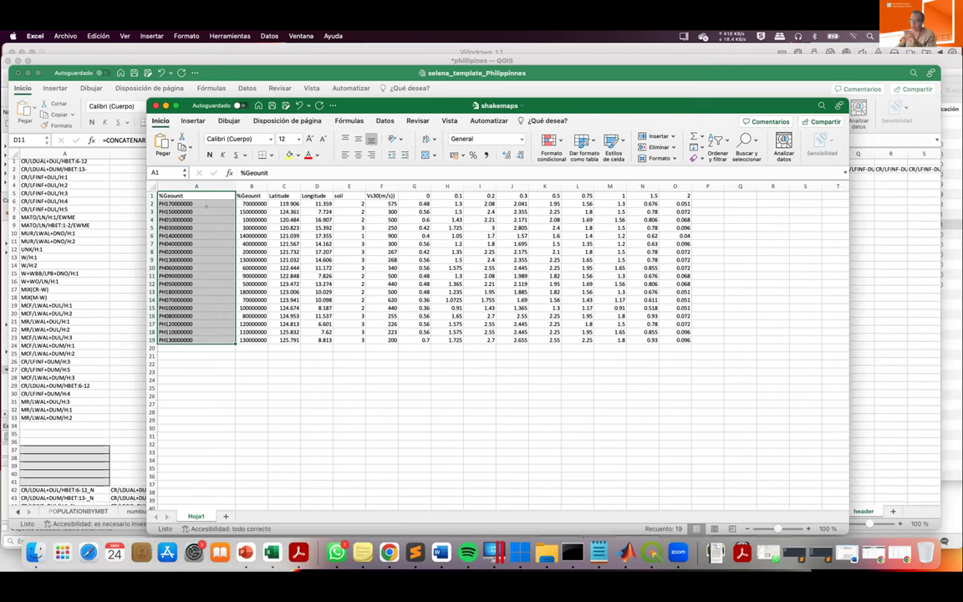
pyautogui.click(252, 186)
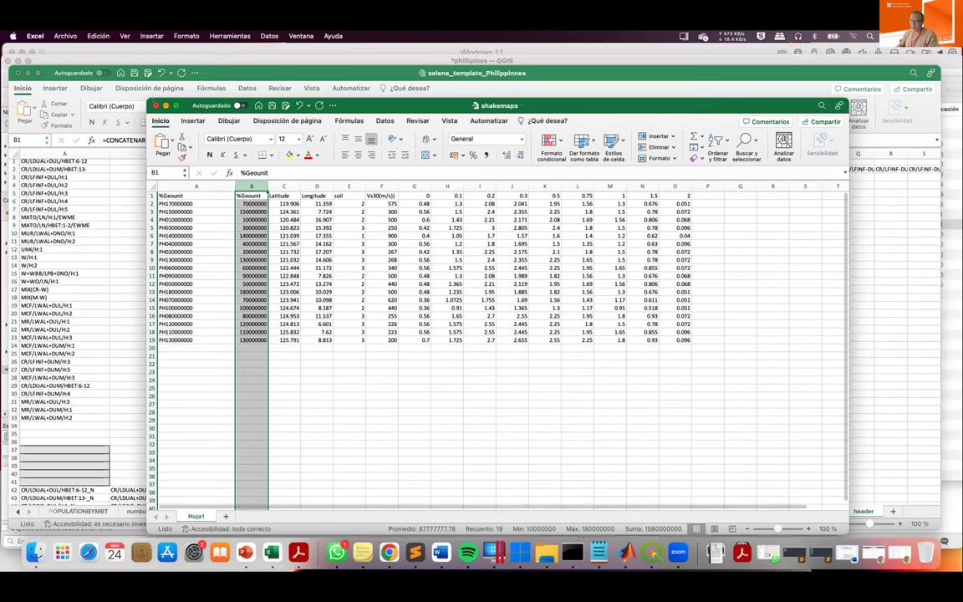
pyautogui.press('super+w')
# Return to the toplotinqgis folder in Finder and preview shakemaps.csv, moving the preview clear of the file list.
pyautogui.click(34, 552)
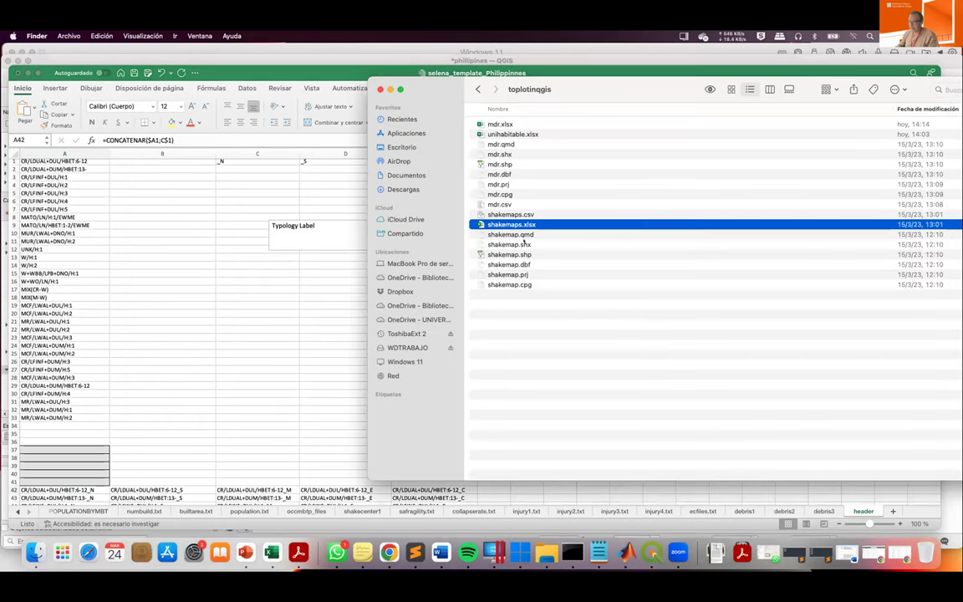
pyautogui.click(512, 214)
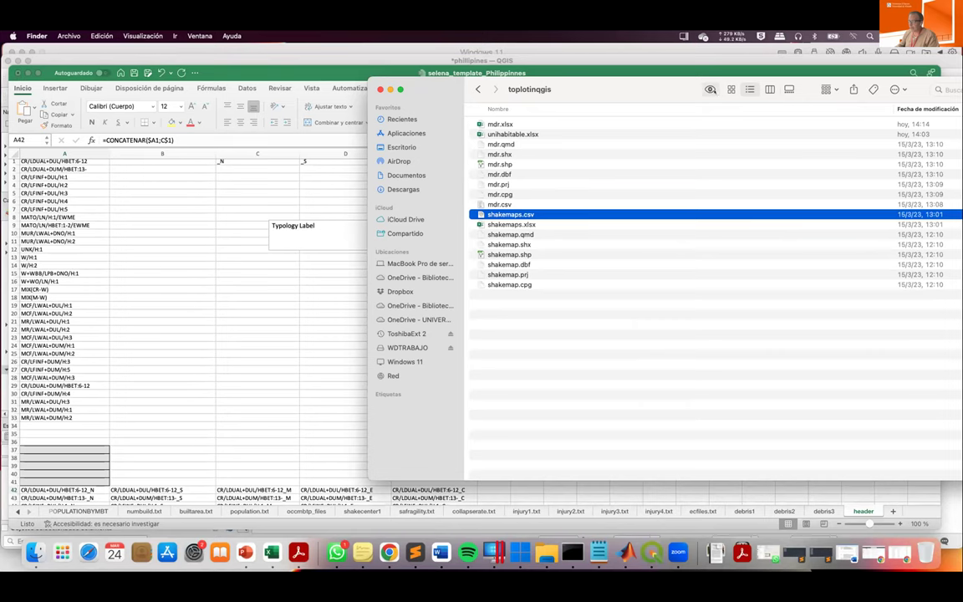
pyautogui.click(710, 88)
pyautogui.click(806, 290)
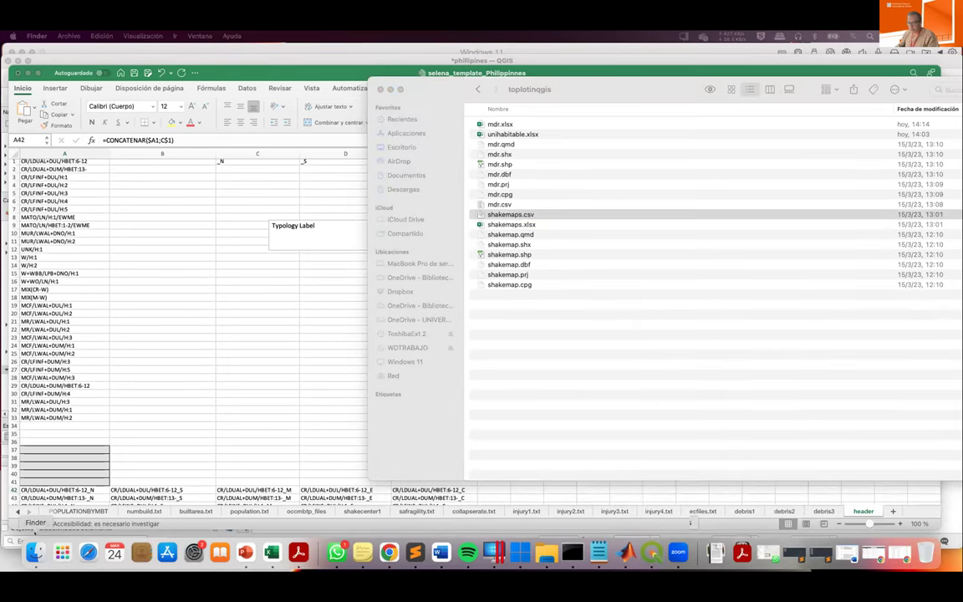
pyautogui.click(532, 217)
pyautogui.press('space')
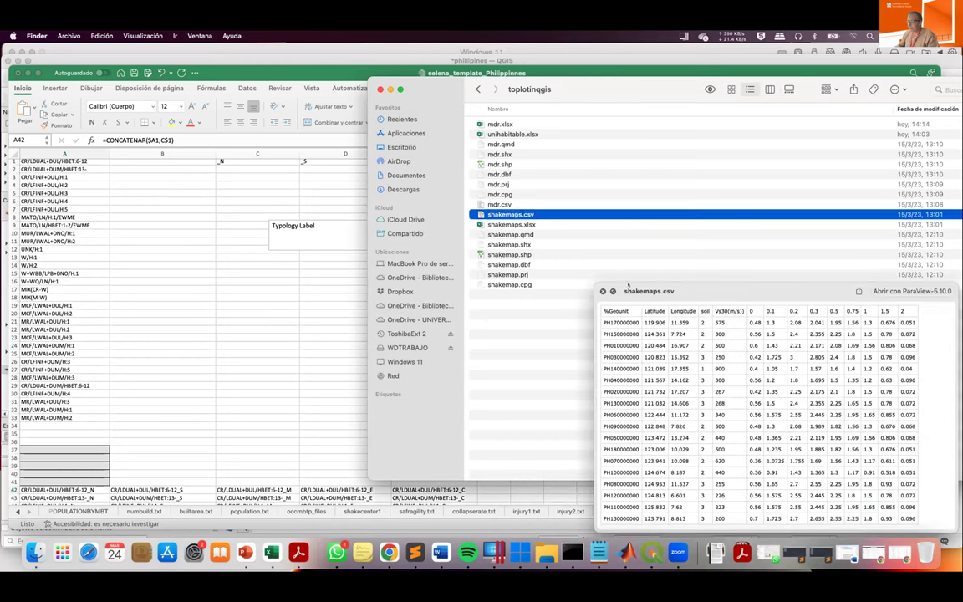
pyautogui.moveTo(699, 291); pyautogui.dragTo(275, 157)
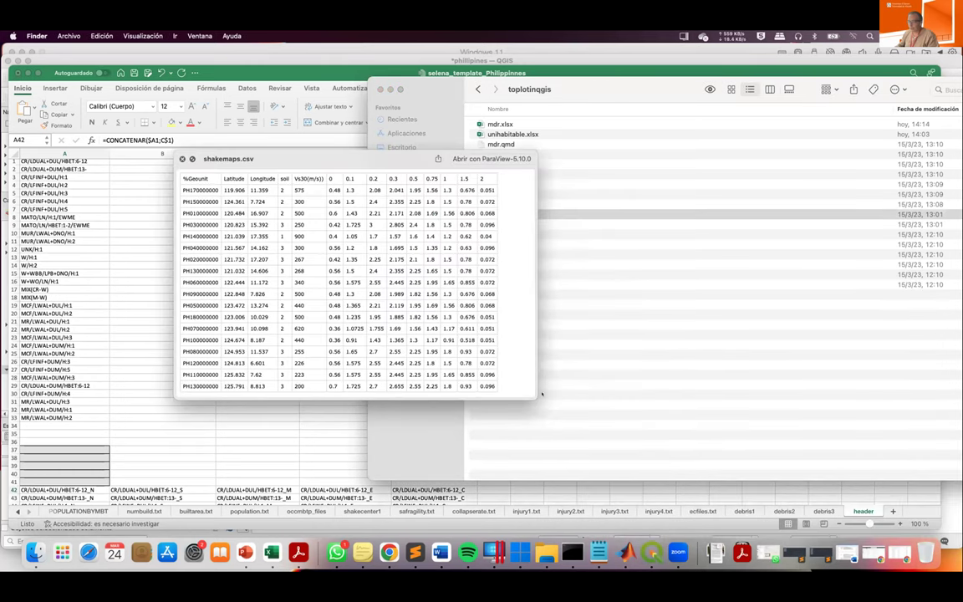